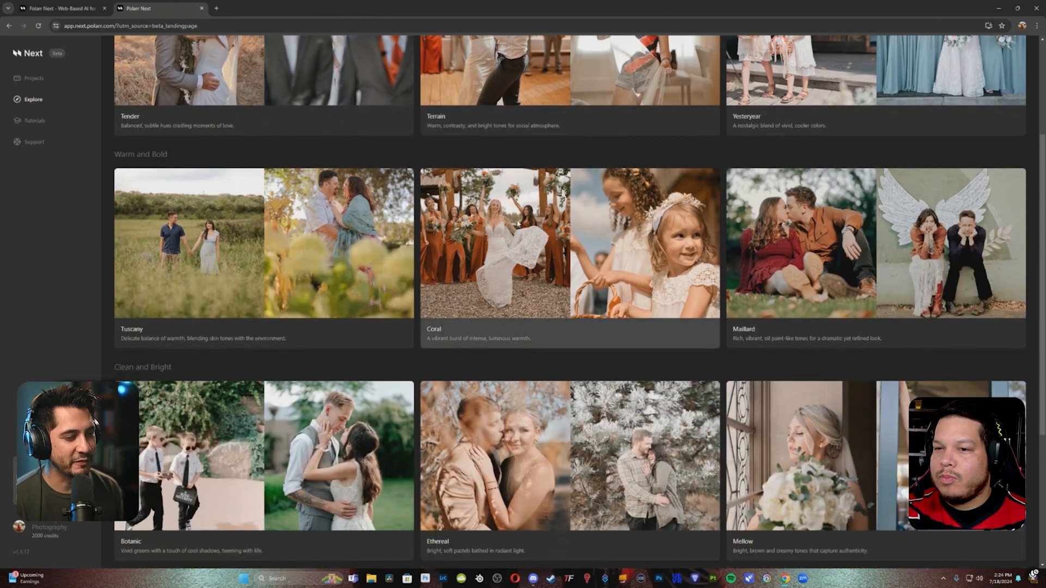
Open the Coral style and compare the before and after versions of its sample photos
click(526, 216)
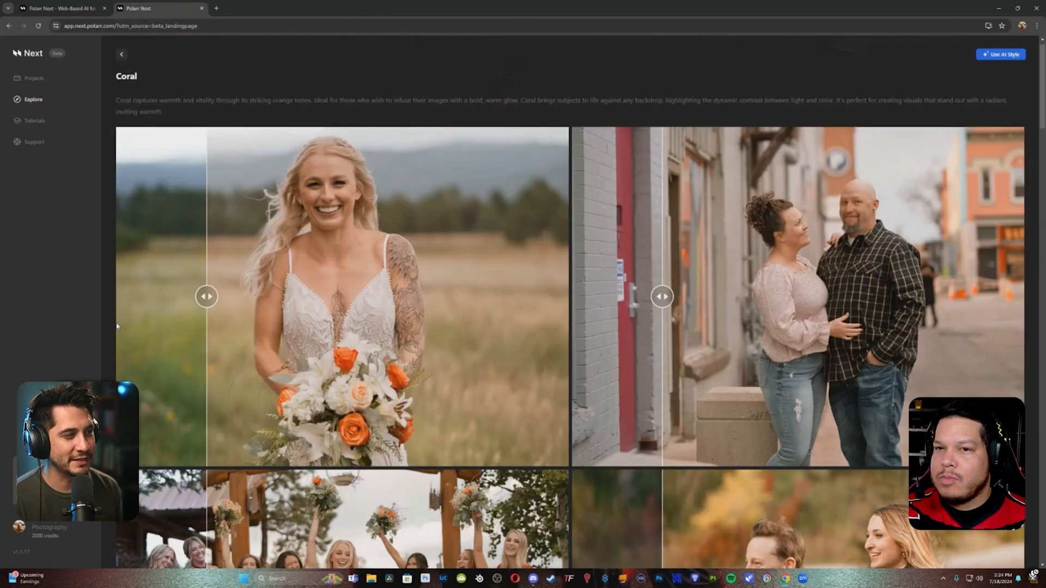
mouse_move(193, 298)
mouse_down()
mouse_move(542, 300)
mouse_move(187, 299)
mouse_move(485, 312)
mouse_move(191, 300)
mouse_up()
mouse_move(665, 296)
mouse_down()
mouse_move(888, 297)
mouse_move(653, 296)
mouse_up()
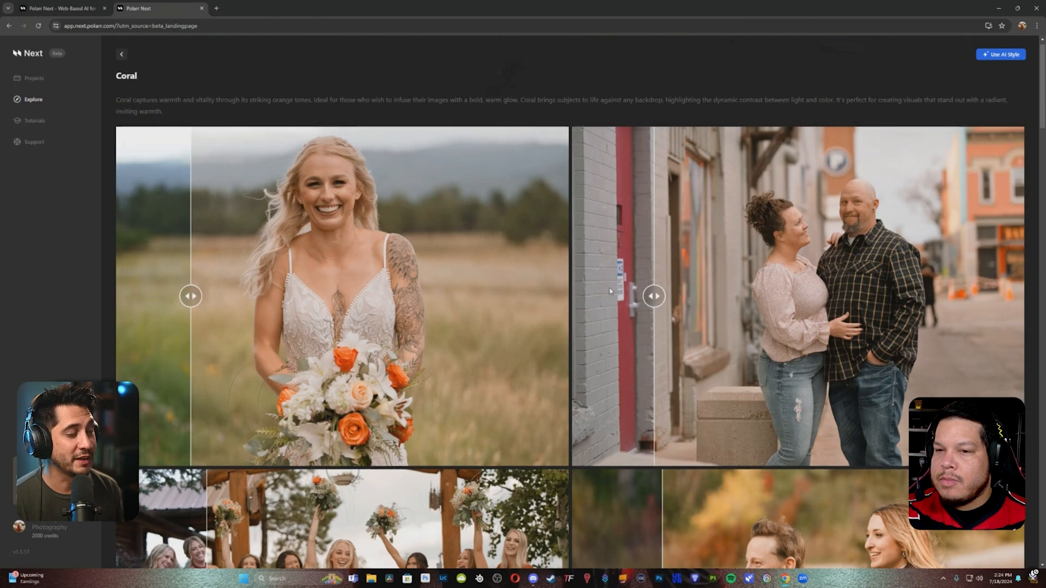
scroll(611, 292, down, 5)
mouse_move(207, 312)
mouse_down()
mouse_move(461, 313)
mouse_move(219, 312)
mouse_up()
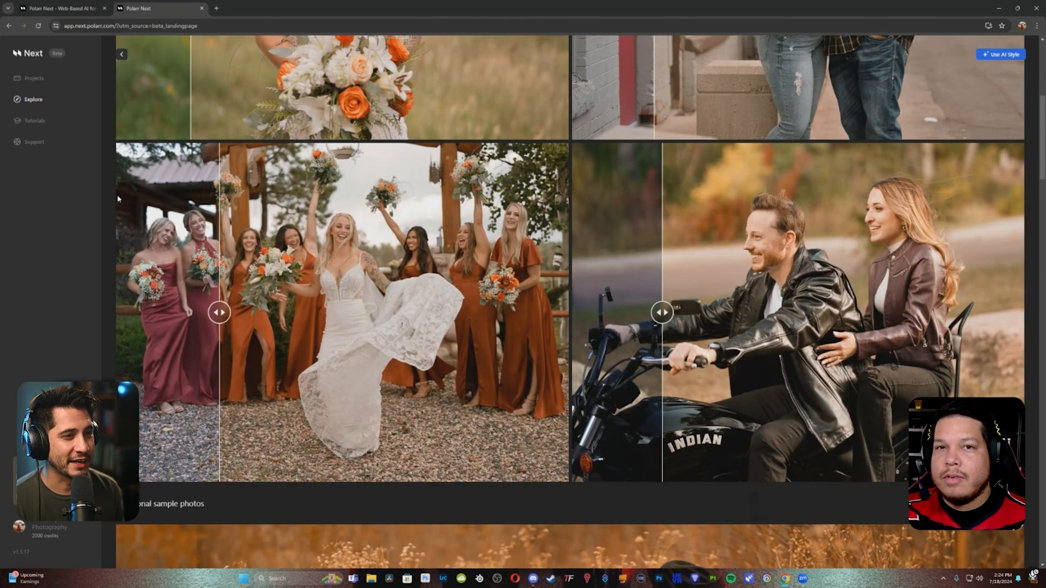
Start a new project and browse in File Explorer to the Polarr Test Images folder on the Desktop
click(36, 79)
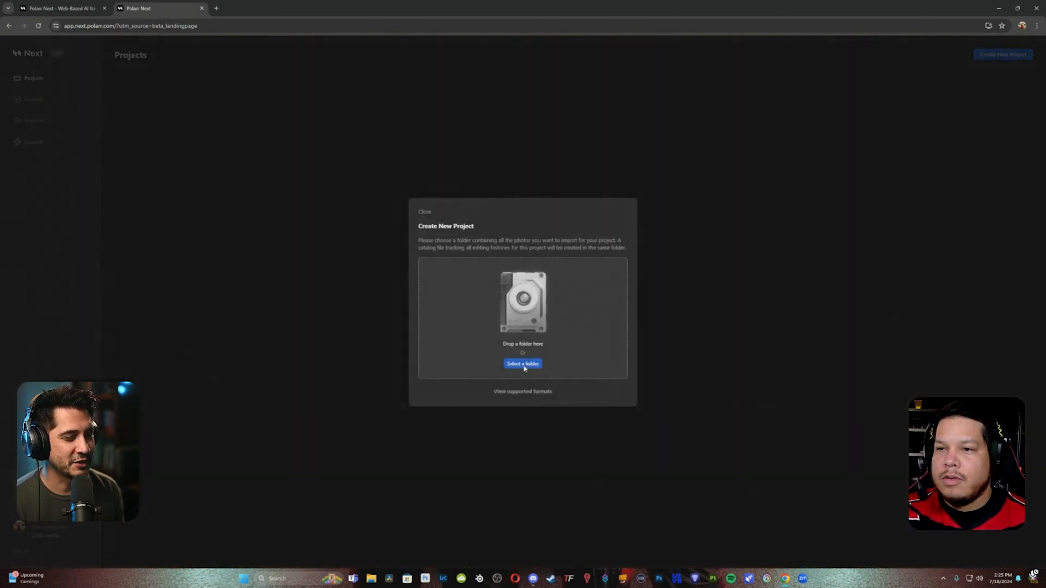
click(371, 578)
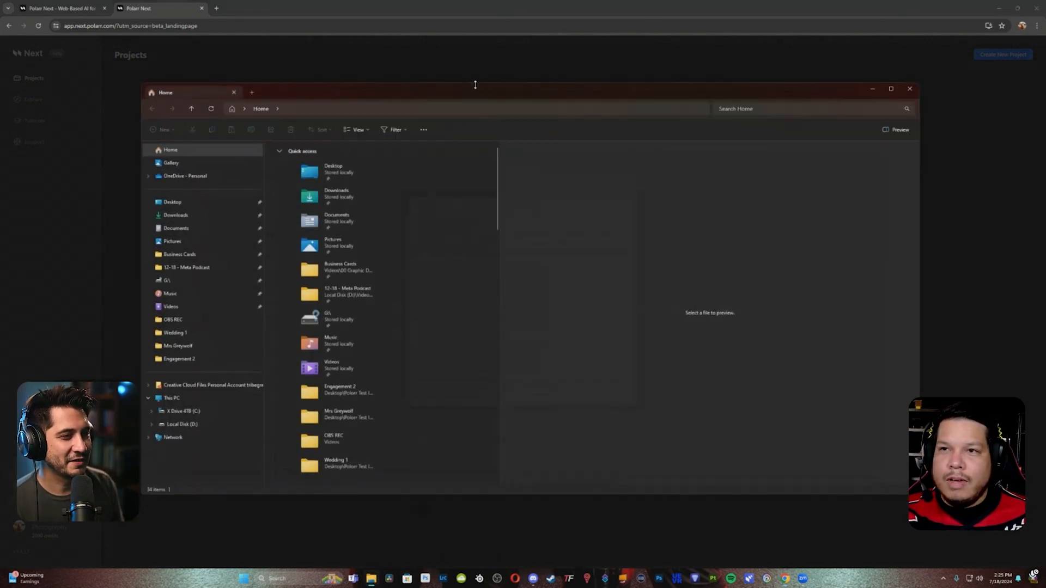
click(193, 216)
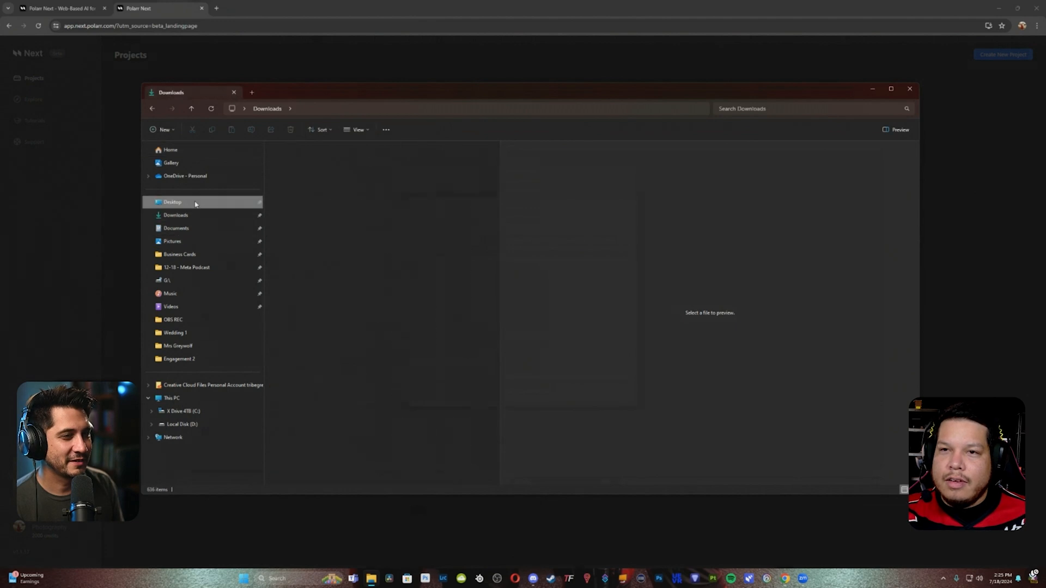
click(195, 204)
scroll(368, 356, down, 1)
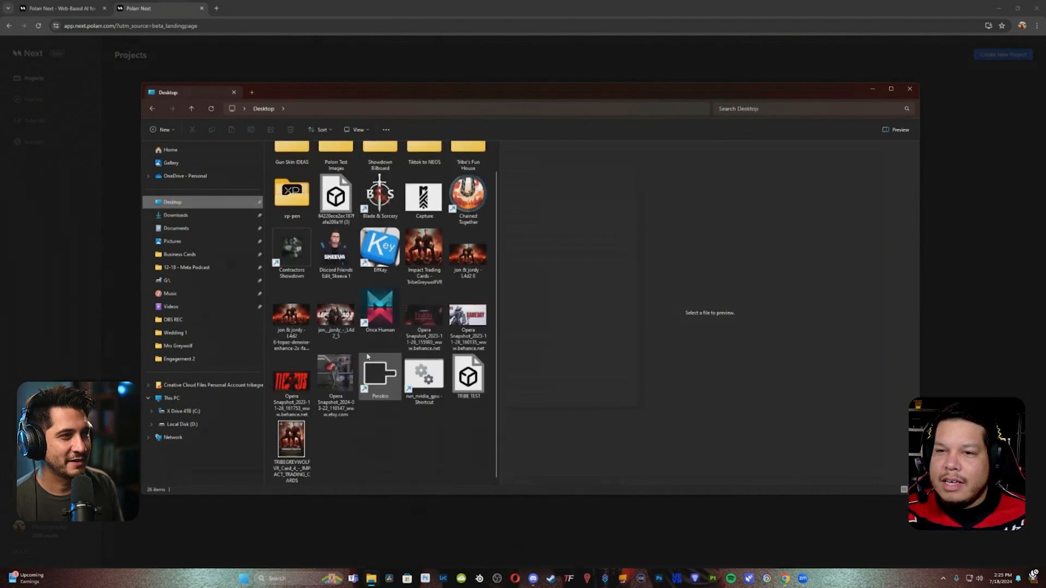
scroll(368, 356, up, 1)
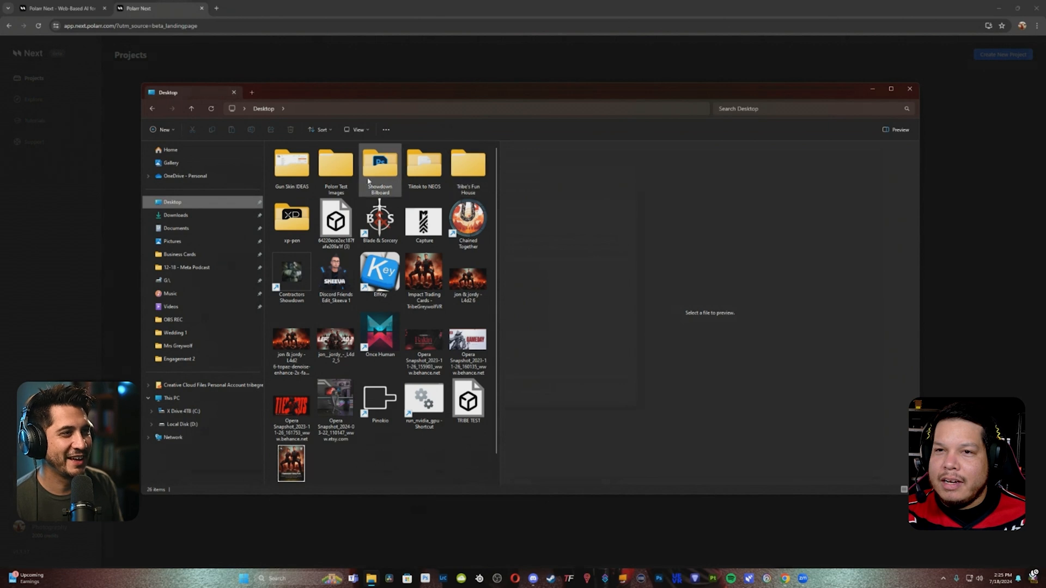
double_click(331, 172)
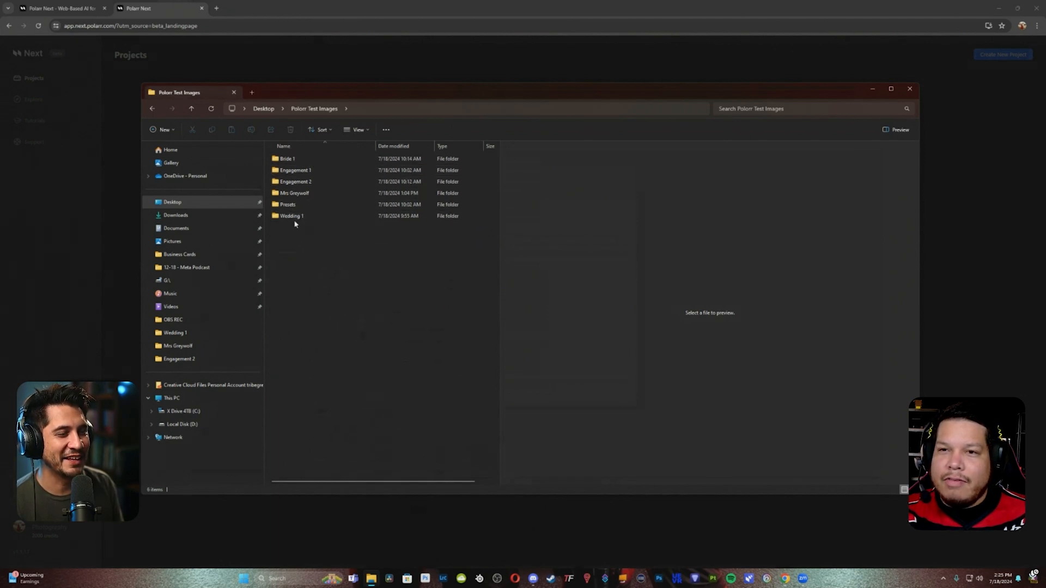
Look through the photos in the Engagement 2 folder and return to its parent folder
click(302, 185)
double_click(302, 184)
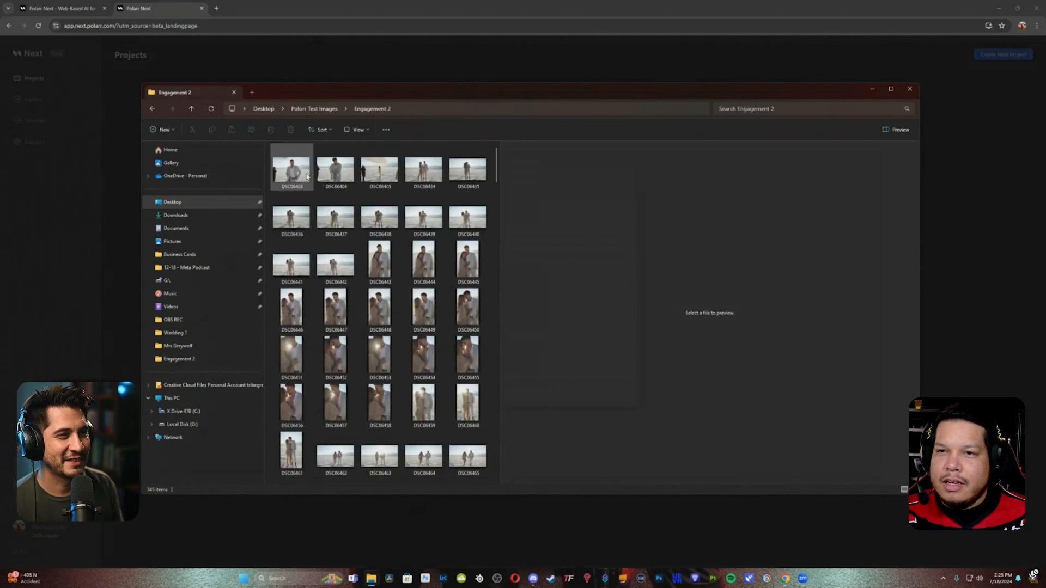
click(192, 108)
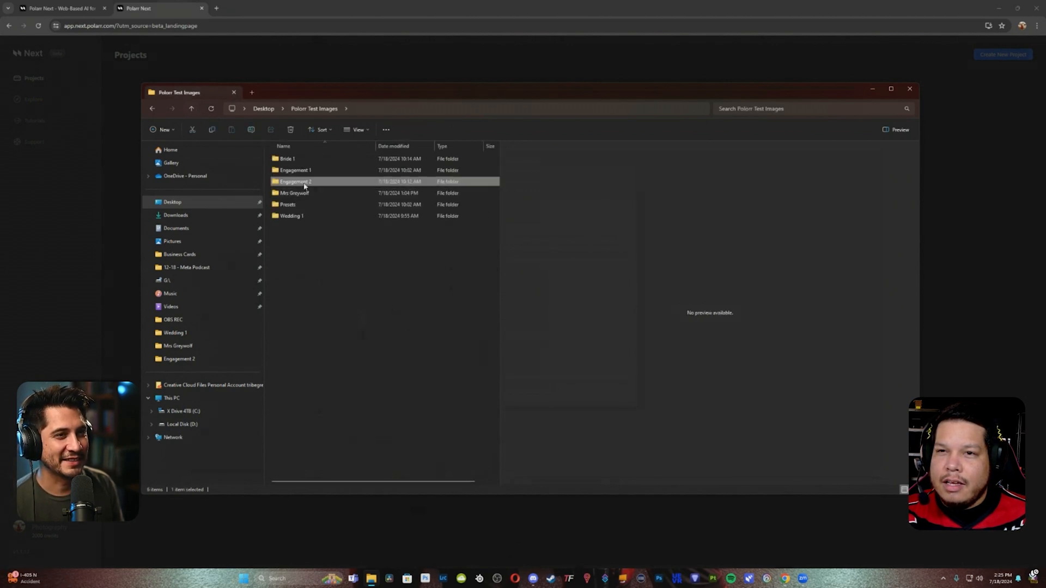
Import the Engagement 2 folder into the new project and allow the site to save changes to its files
click(319, 273)
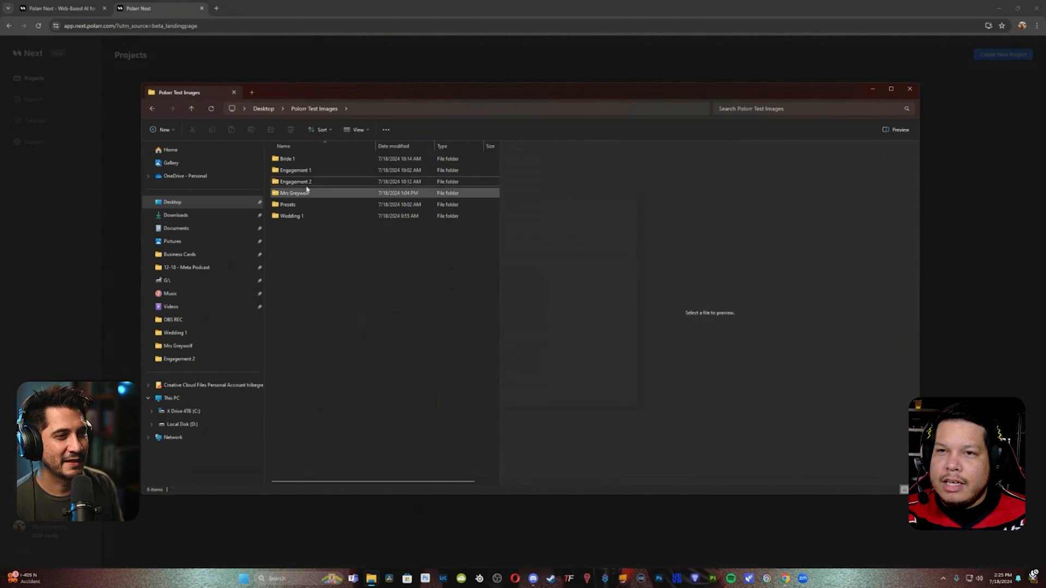
click(304, 184)
drag(921, 182, 432, 179)
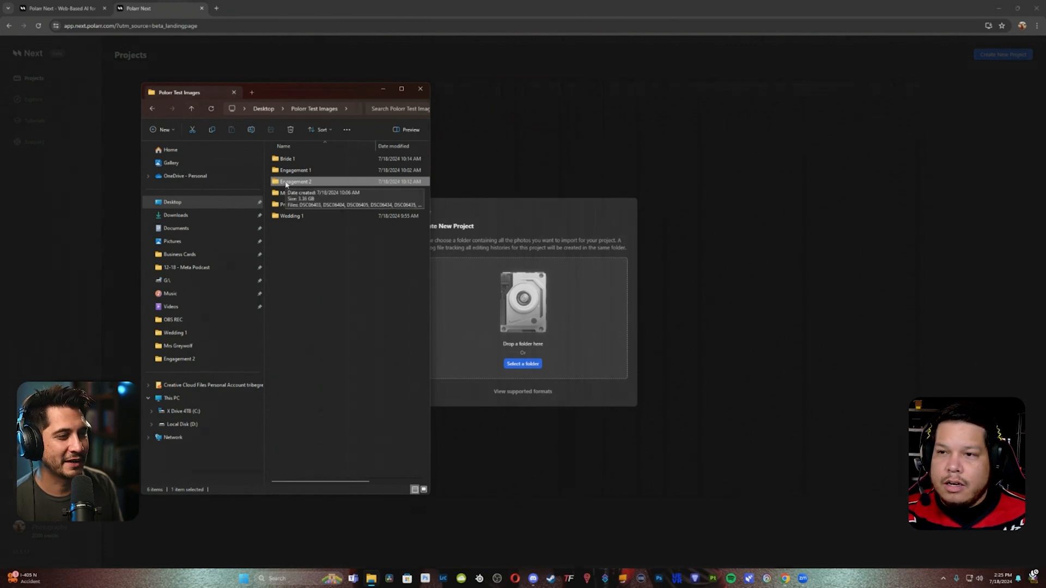
drag(286, 185, 510, 324)
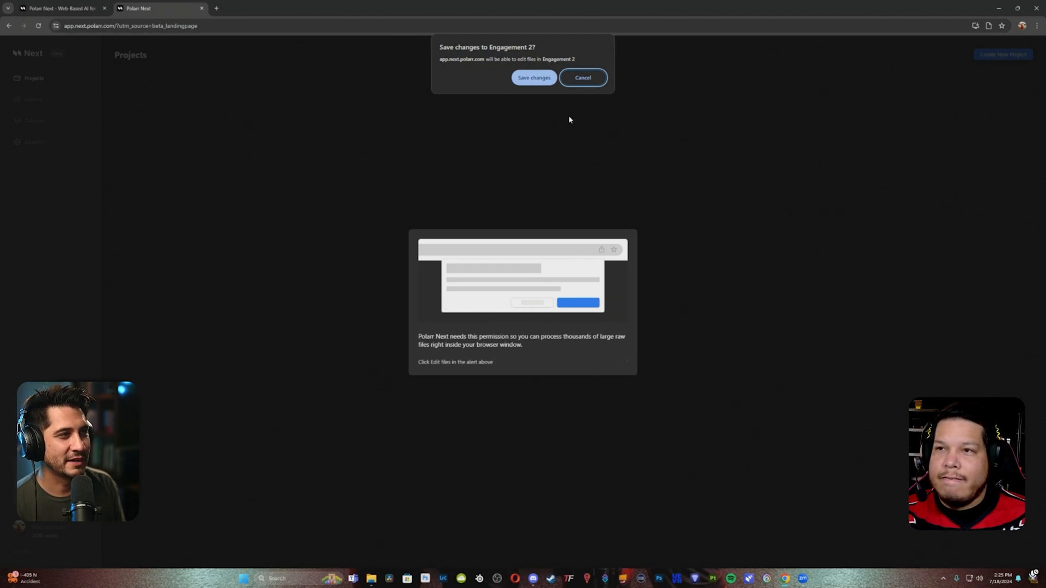
click(534, 78)
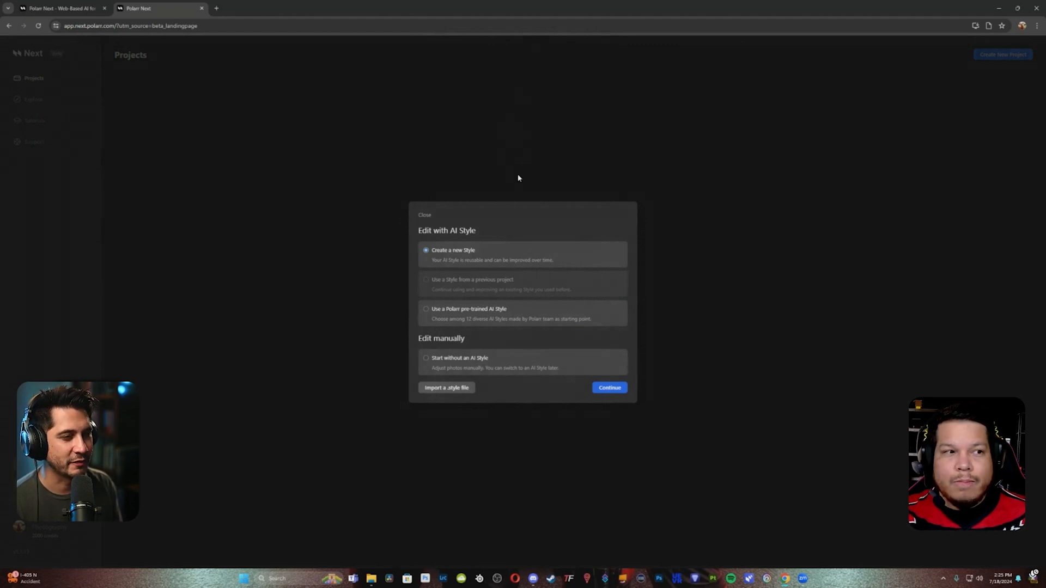
Close the extra browser tab and create a new AI style with Advanced Setup, continuing into the reference edits
click(105, 8)
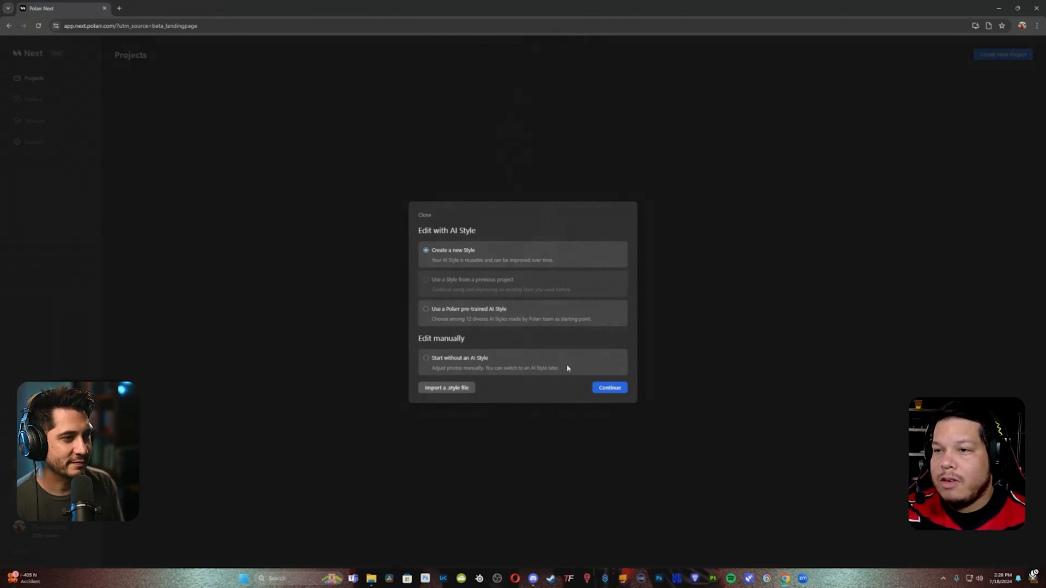
click(610, 388)
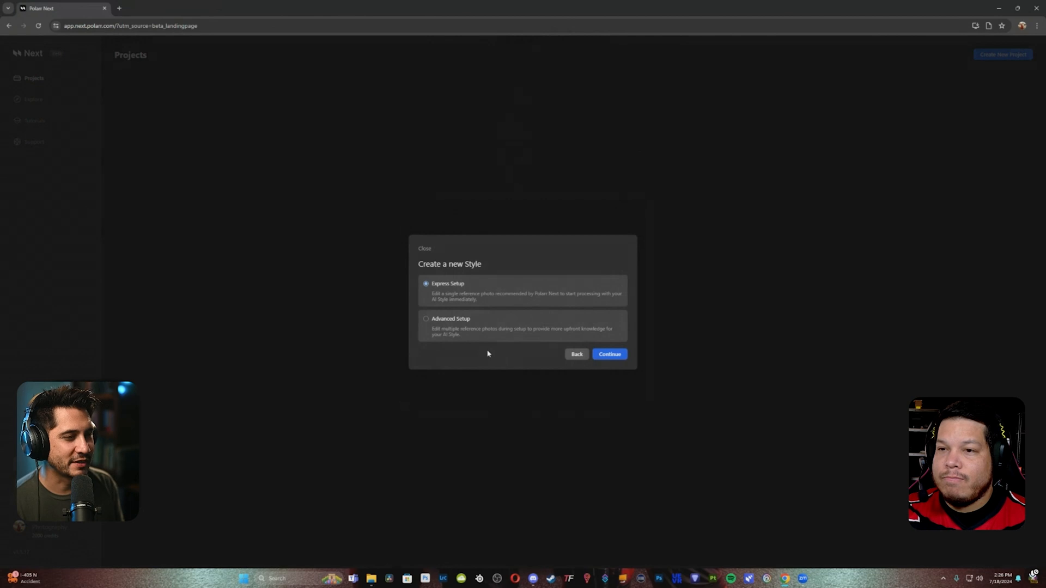
click(427, 319)
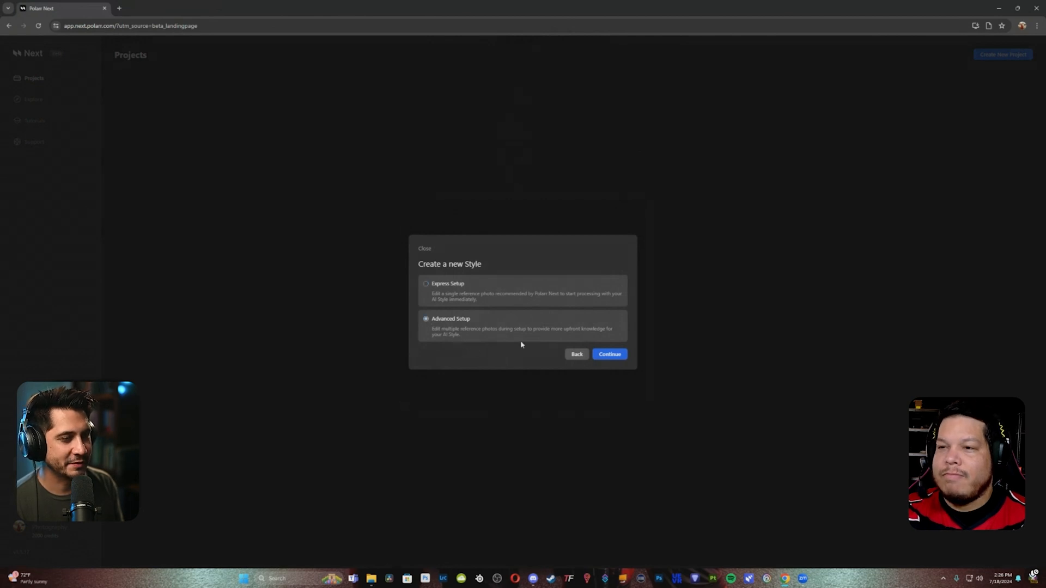
click(606, 354)
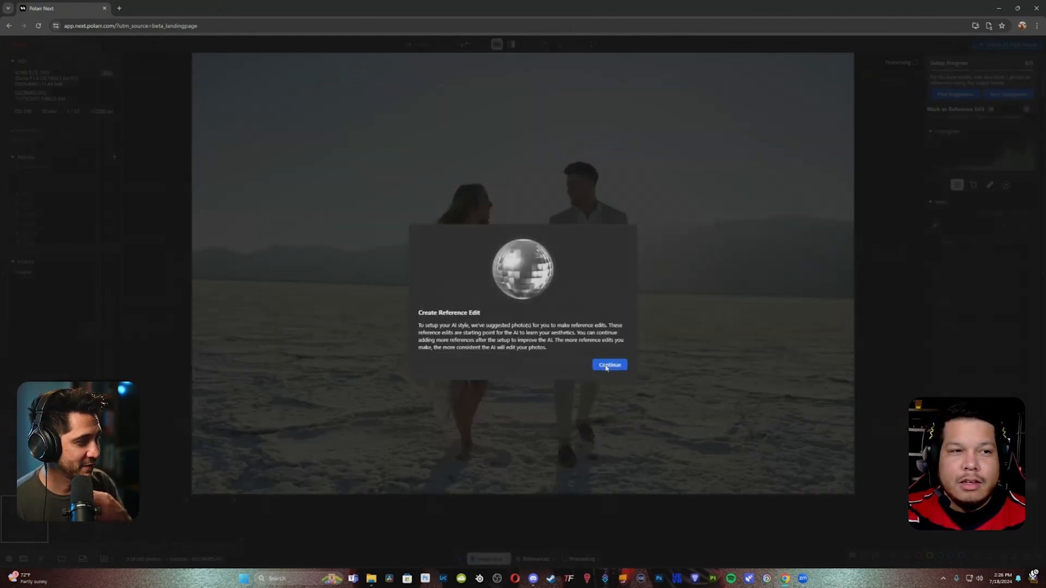
click(606, 366)
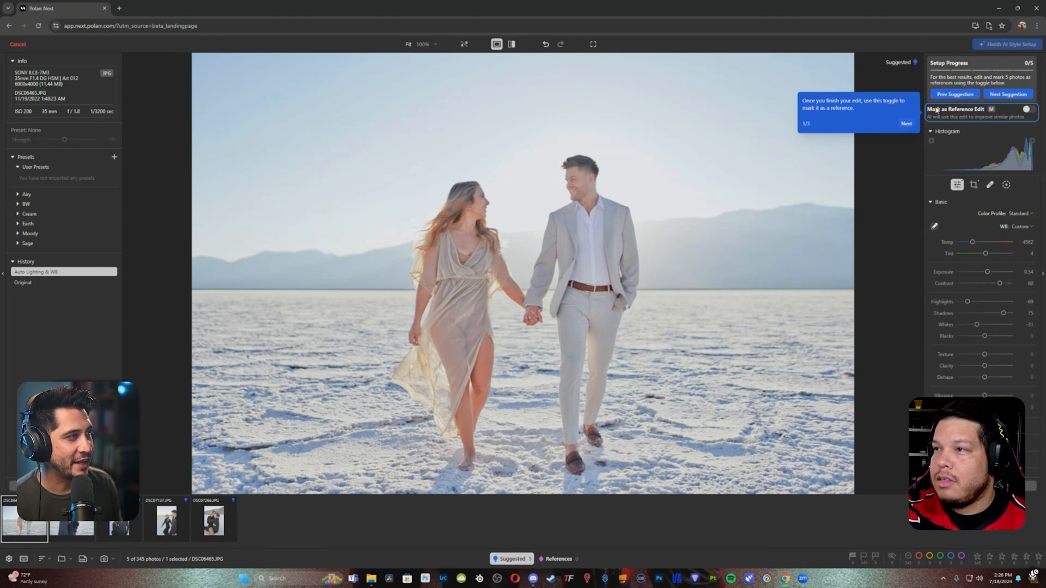
Go through the onboarding tips to the end, switching the Suggested photo filter off and back on
click(907, 125)
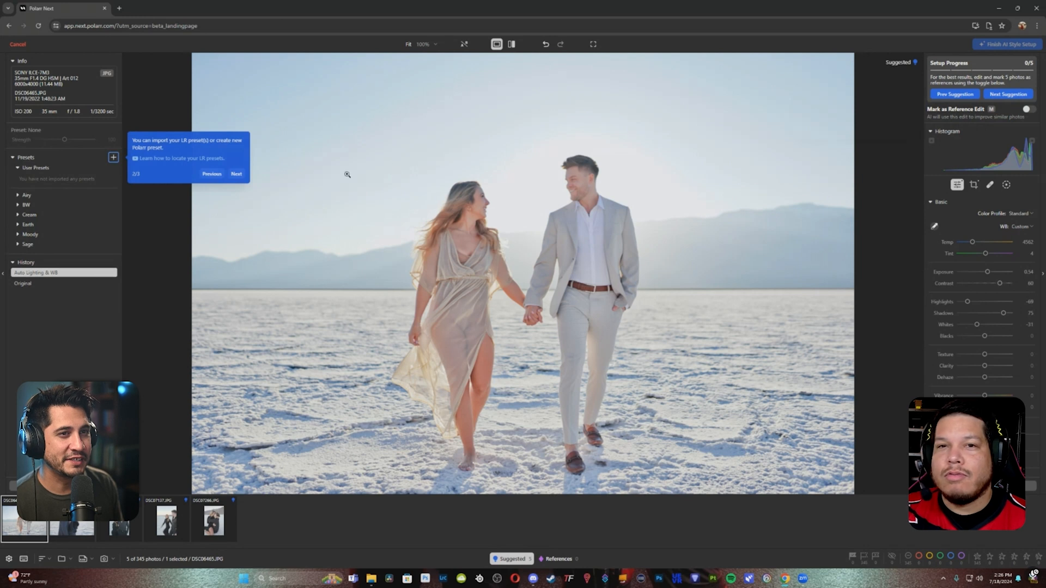
click(236, 174)
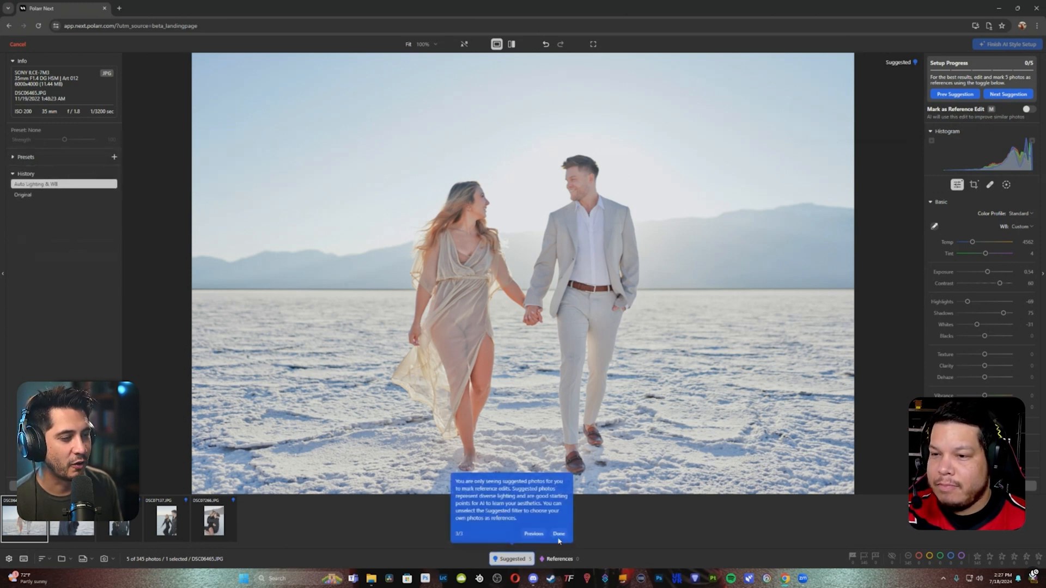
click(512, 563)
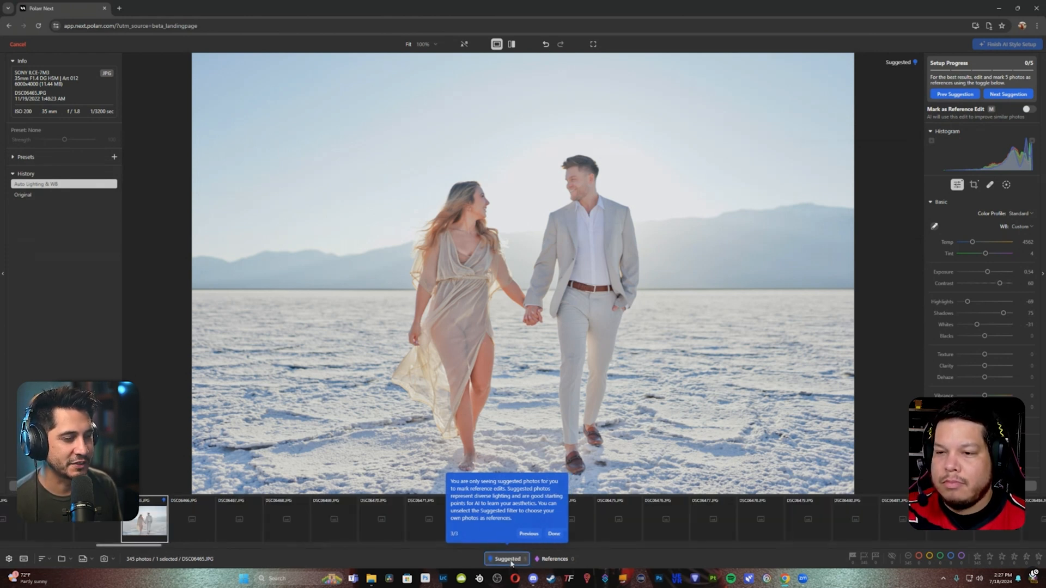
click(511, 563)
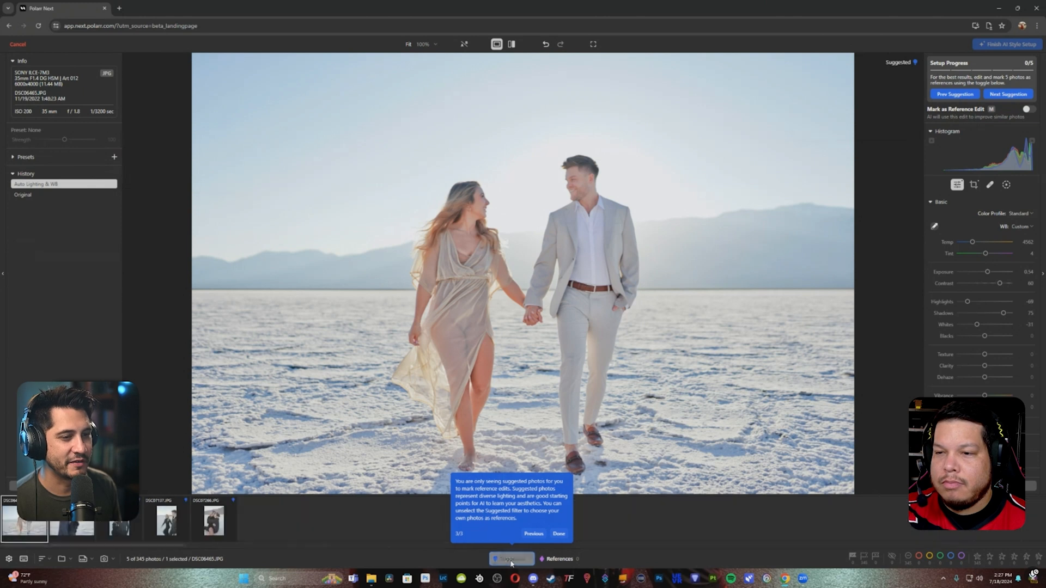
click(559, 535)
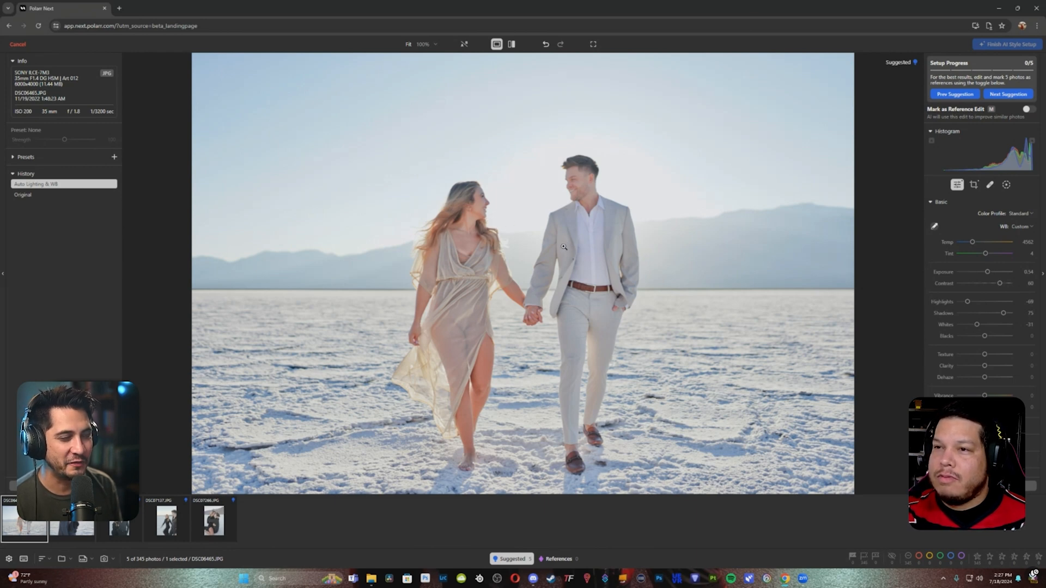
Inspect the woman and the man in the photo at 100% and return to the fitted view
click(503, 237)
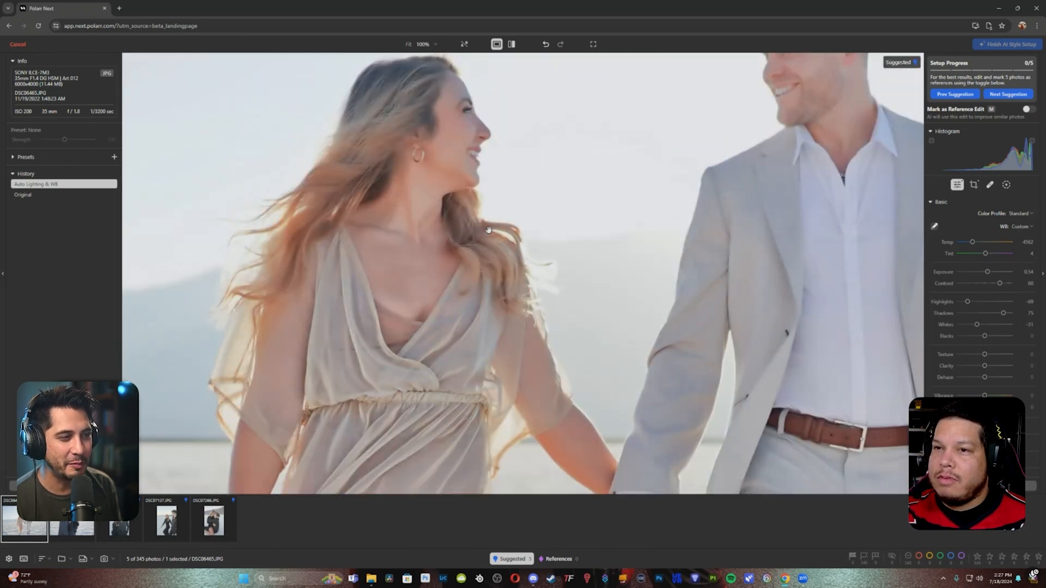
click(530, 292)
click(572, 218)
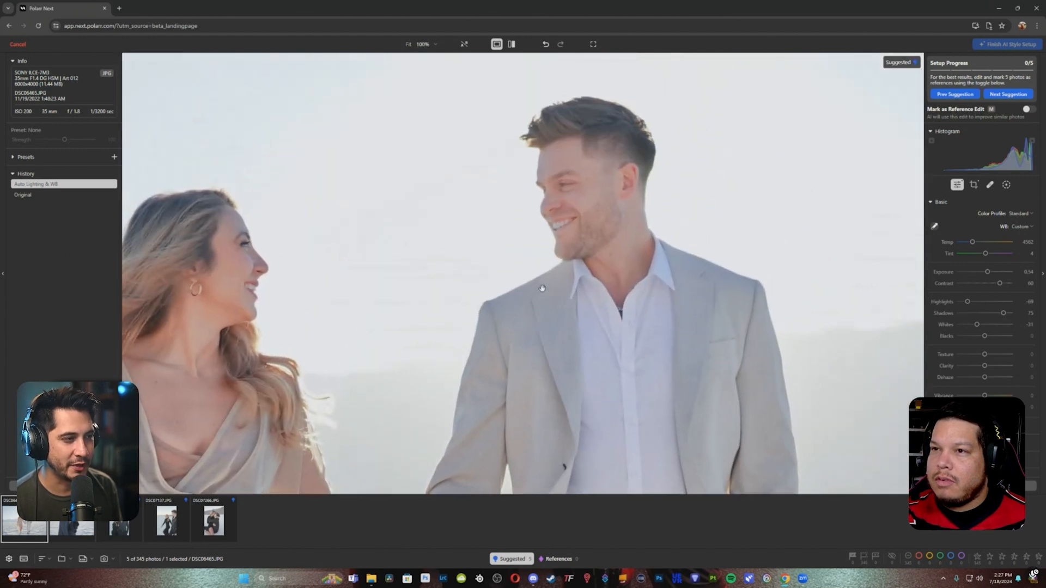
click(508, 318)
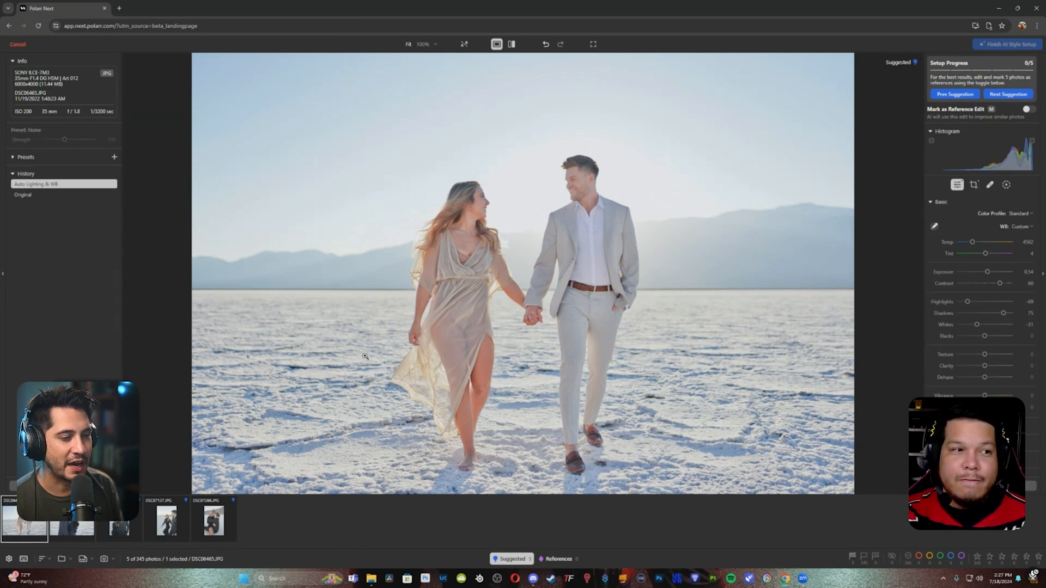
Review the Processing settings, then revert photo DSC06465.JPG to its Original history state
click(8, 559)
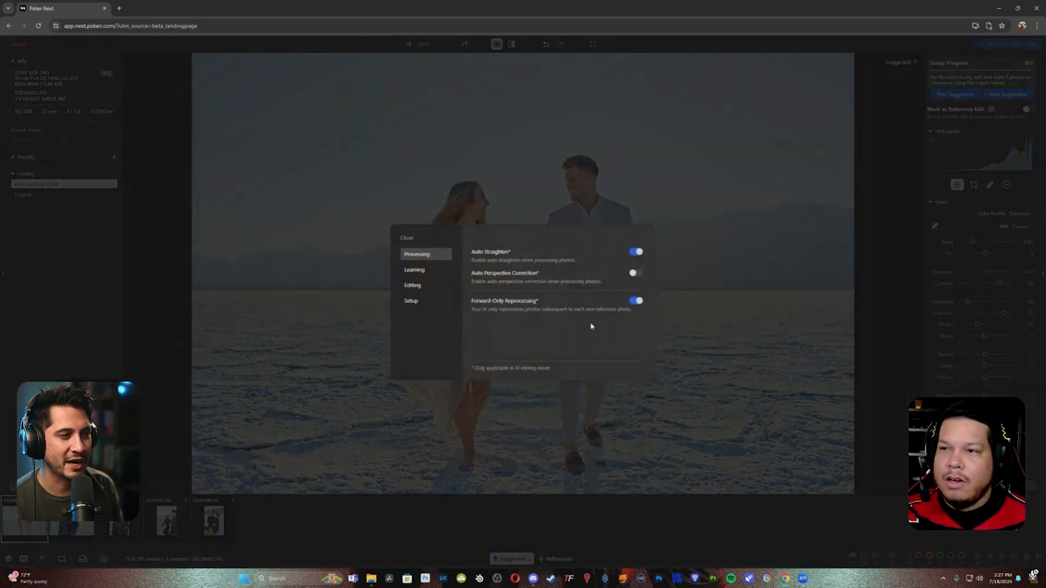
click(407, 238)
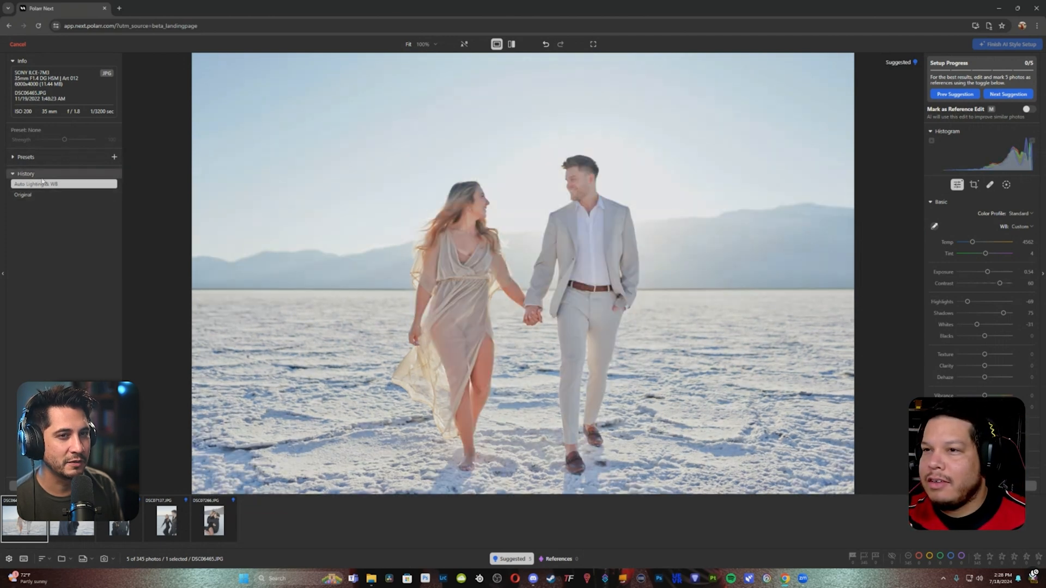
click(40, 195)
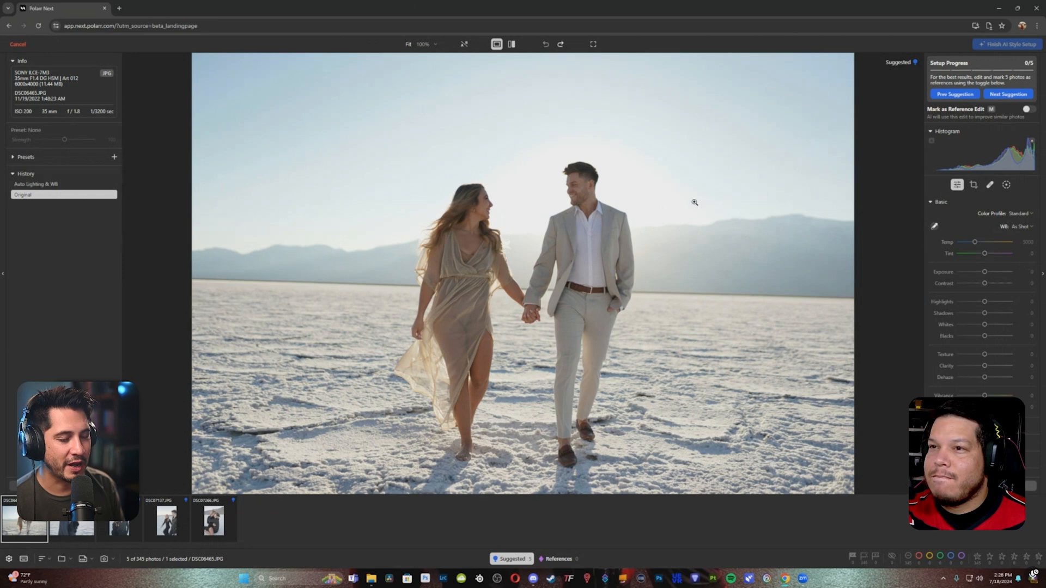
Turn off Auto Lighting & WB in the Editing settings and set the editor background to the middle grey
click(9, 559)
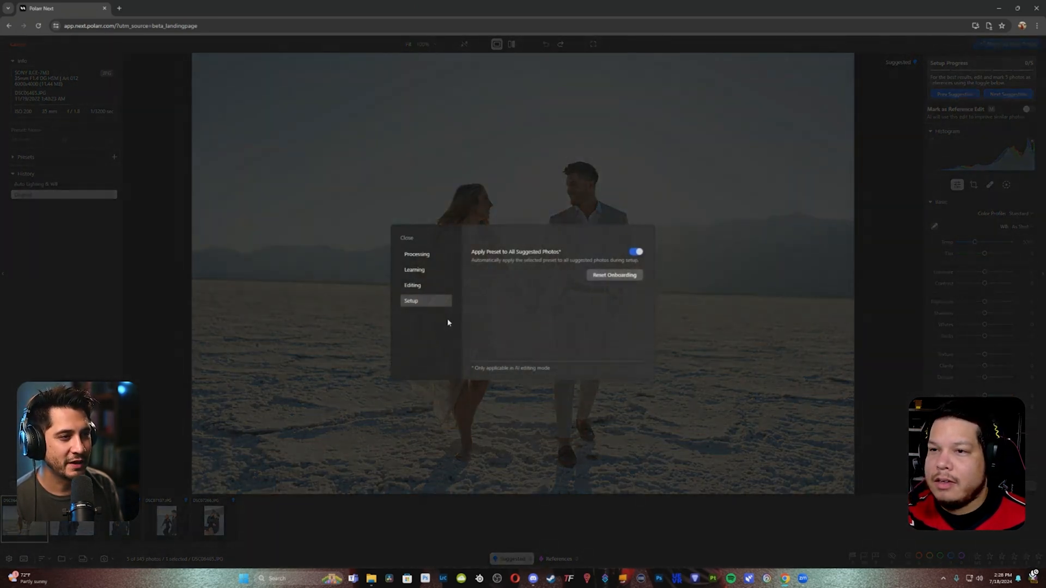
click(421, 287)
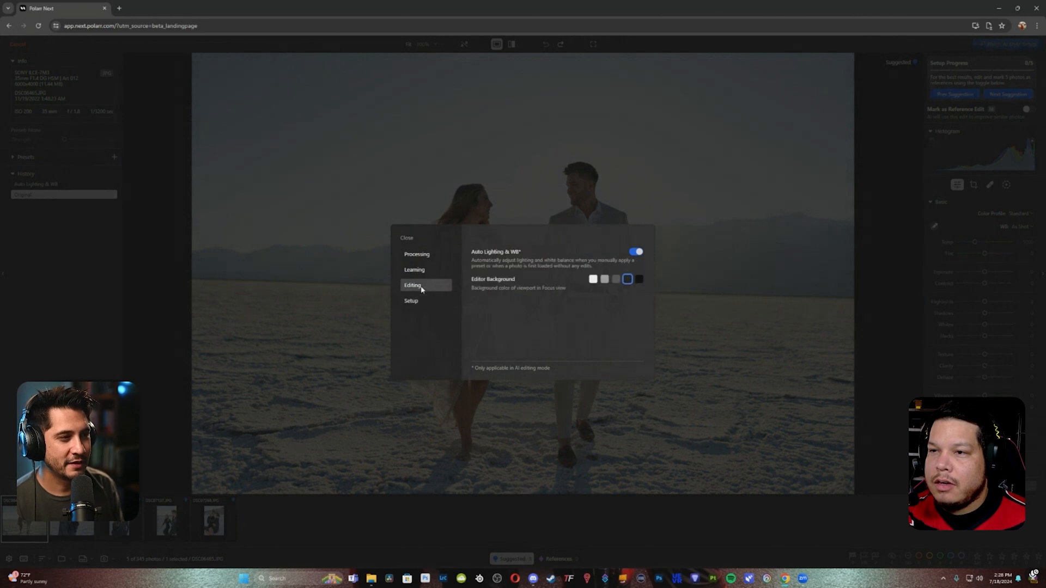
click(636, 252)
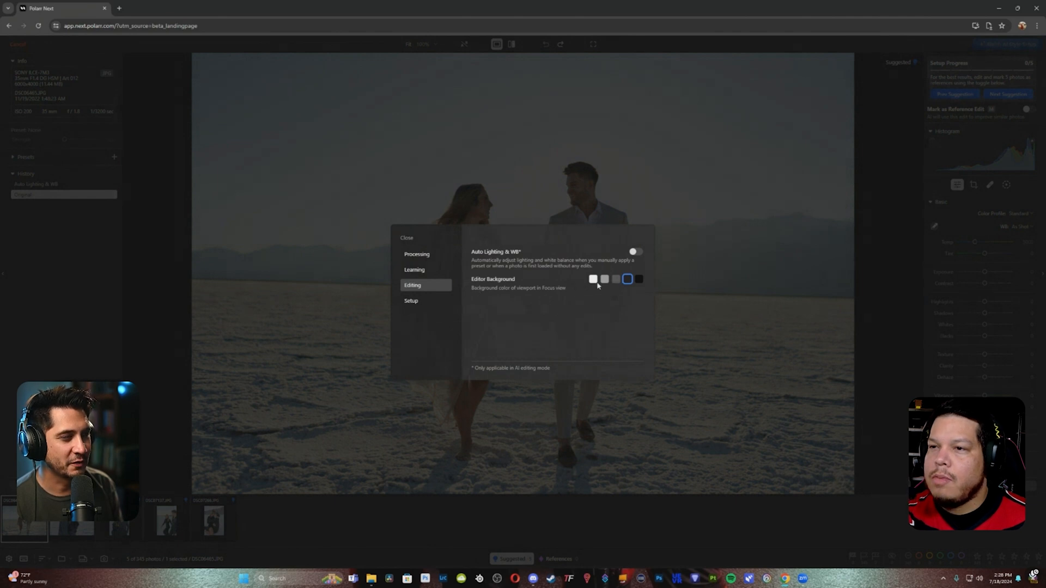
click(616, 280)
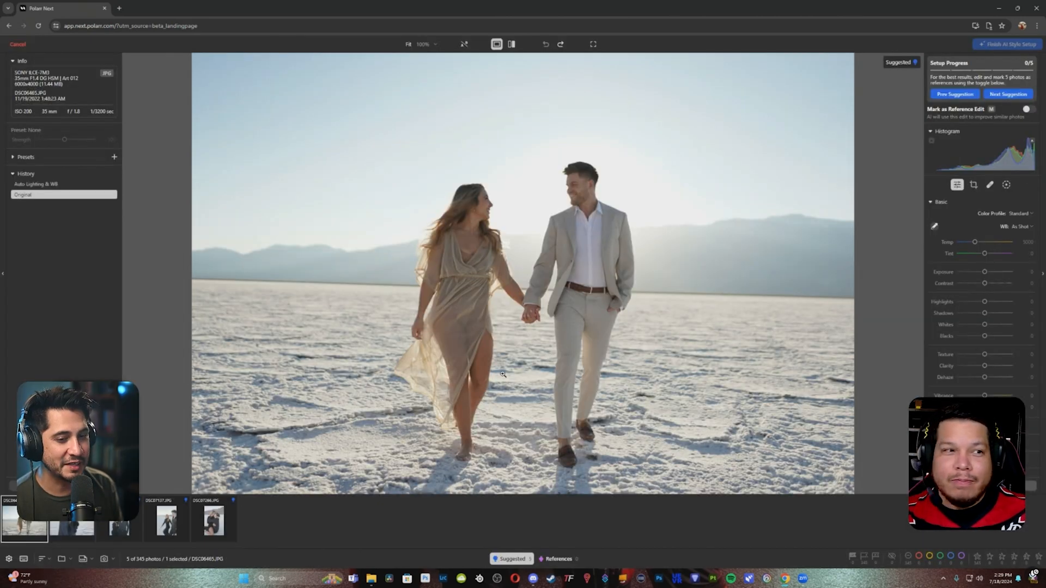
Review the Learning, Editing and Setup pages of the settings and close them
click(9, 559)
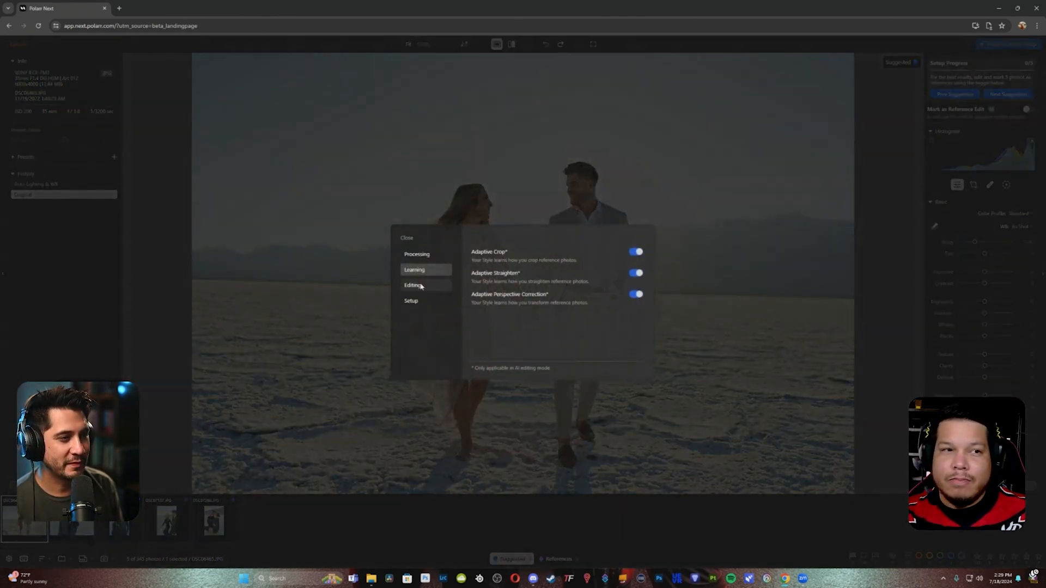
click(415, 300)
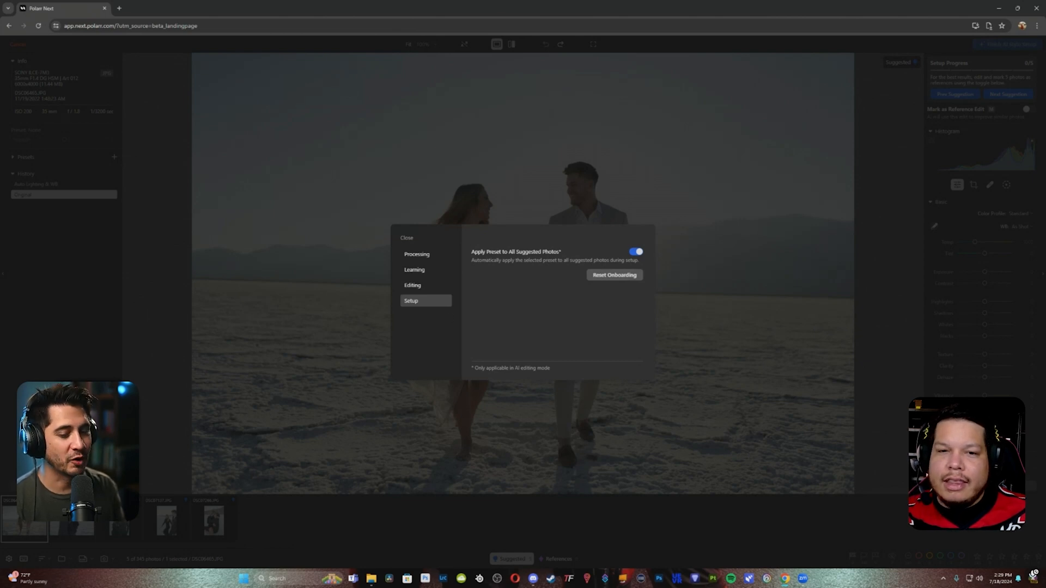
click(406, 239)
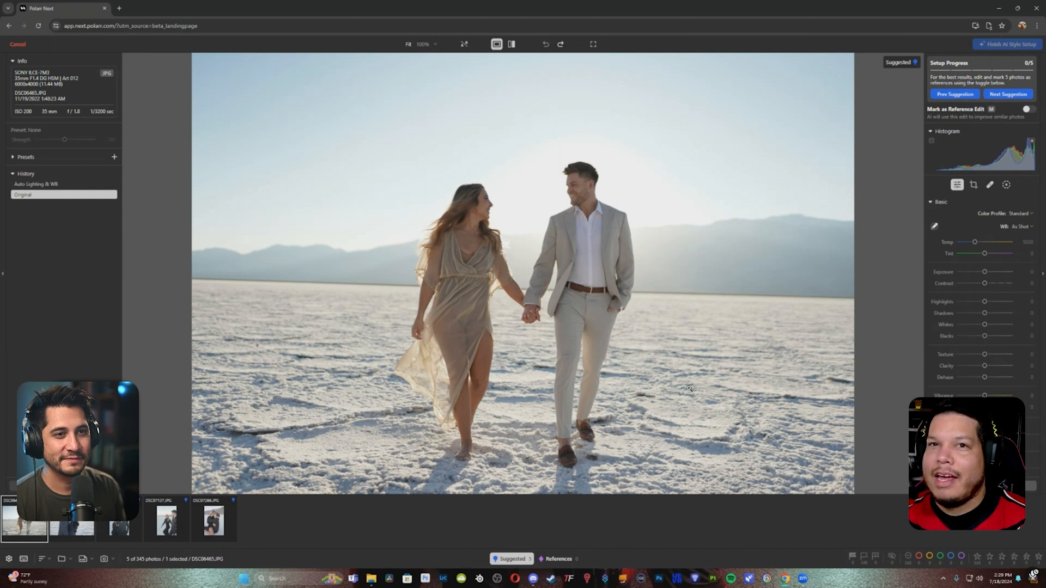
Import the Presets folder from Desktop > Polarr Test Images as a preset group and allow the site to view its files
click(115, 158)
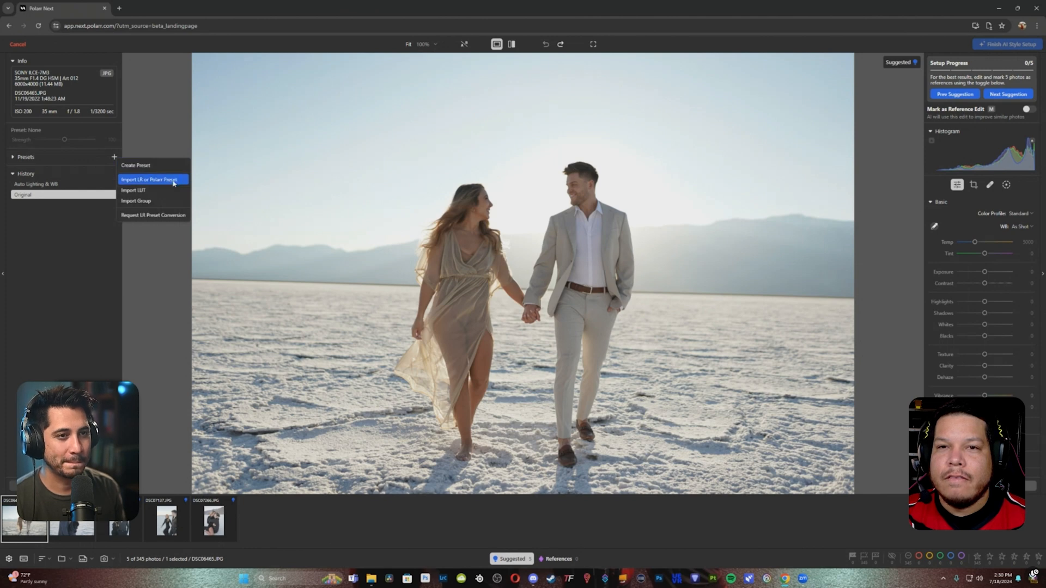
click(142, 201)
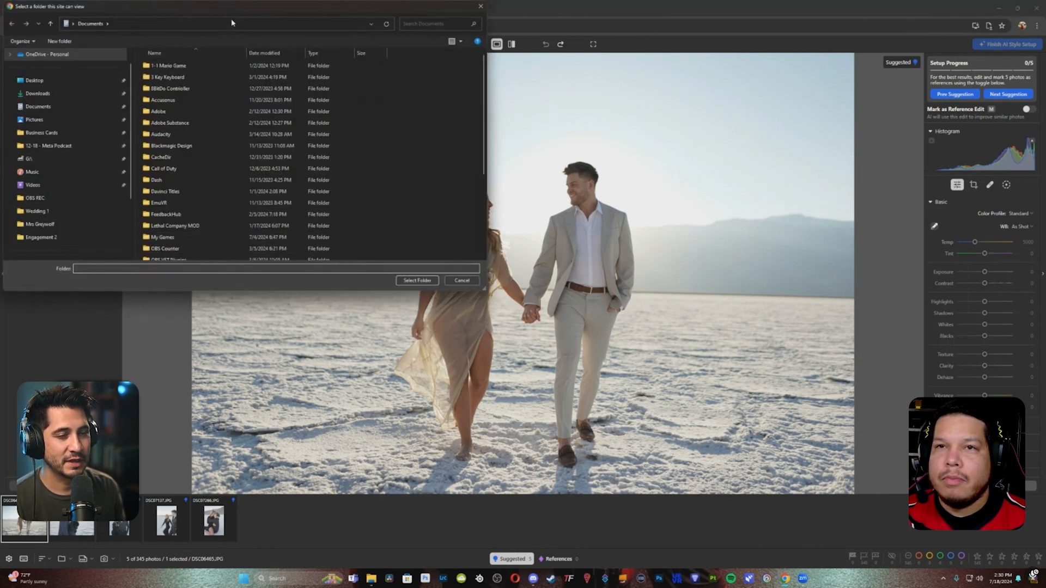
drag(244, 13, 514, 116)
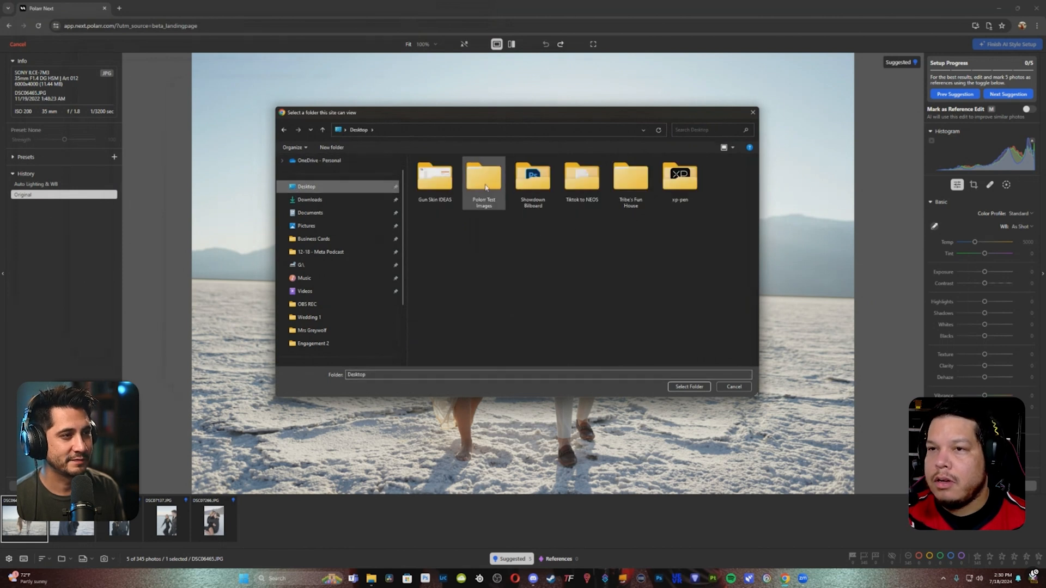
double_click(489, 201)
click(449, 218)
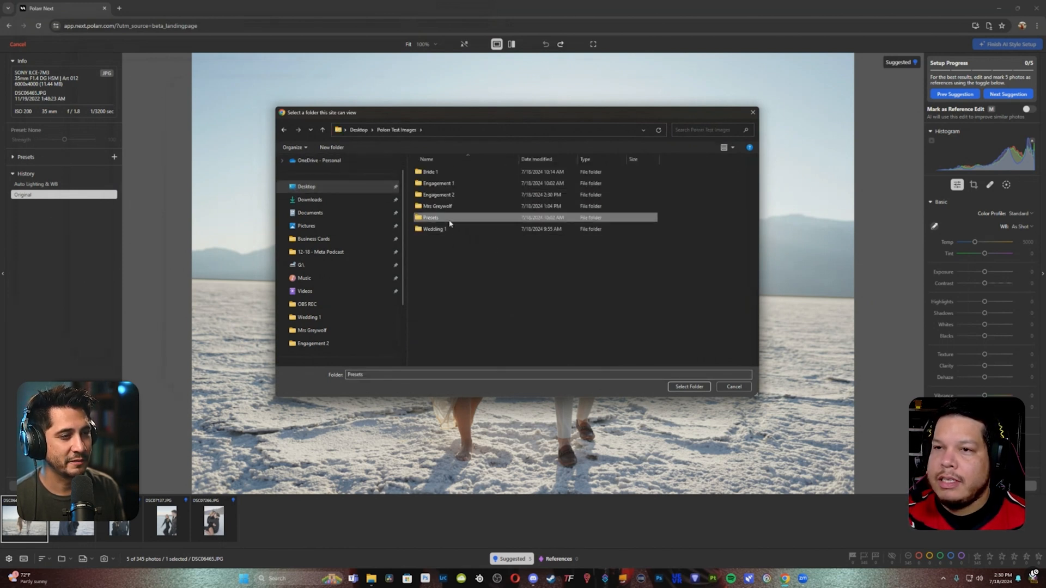
click(690, 387)
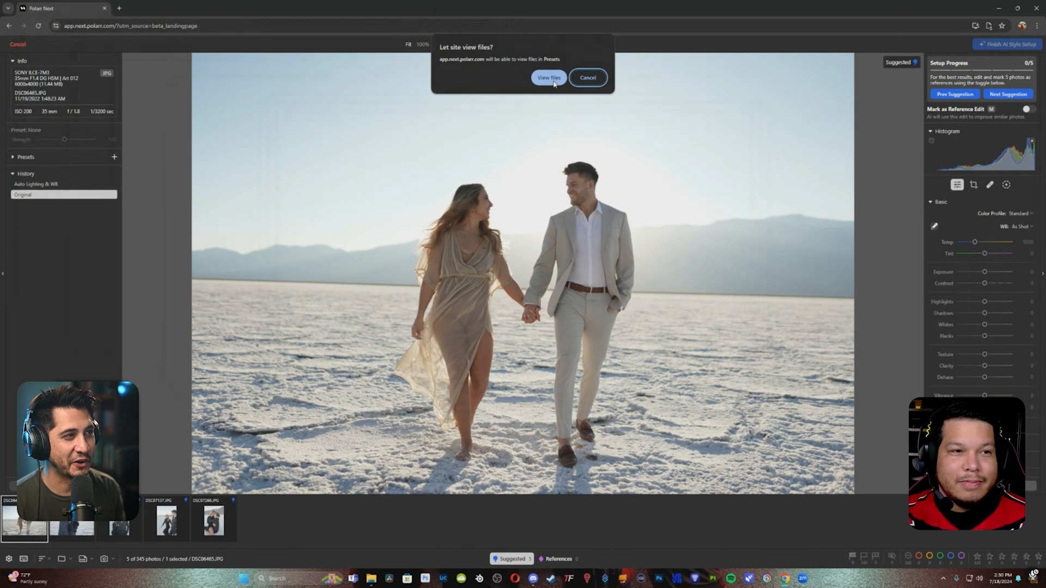
click(549, 78)
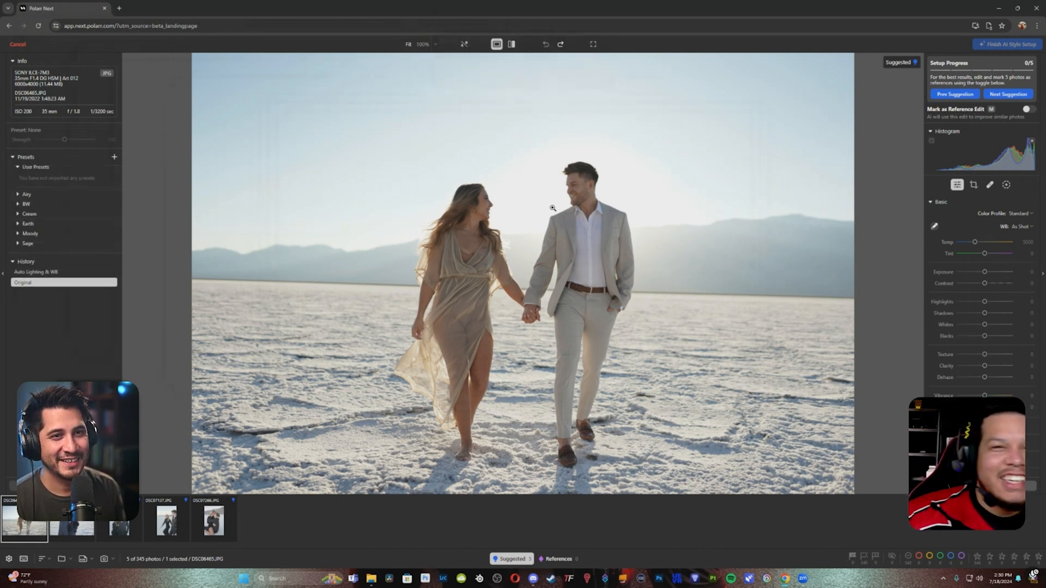
Look through the Presets, Moody and User Presets groups, collapsing each one again
click(18, 234)
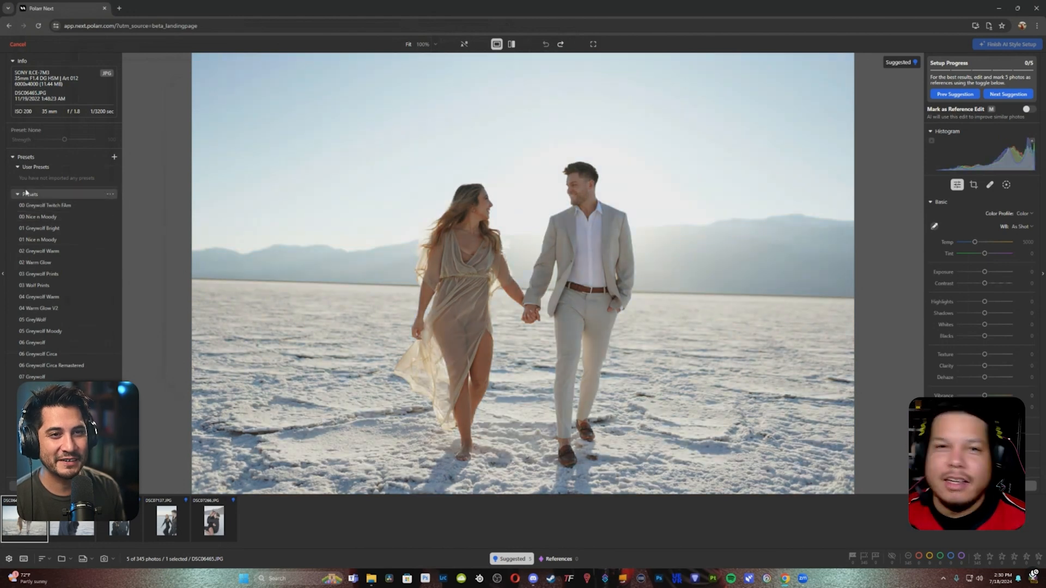
click(18, 195)
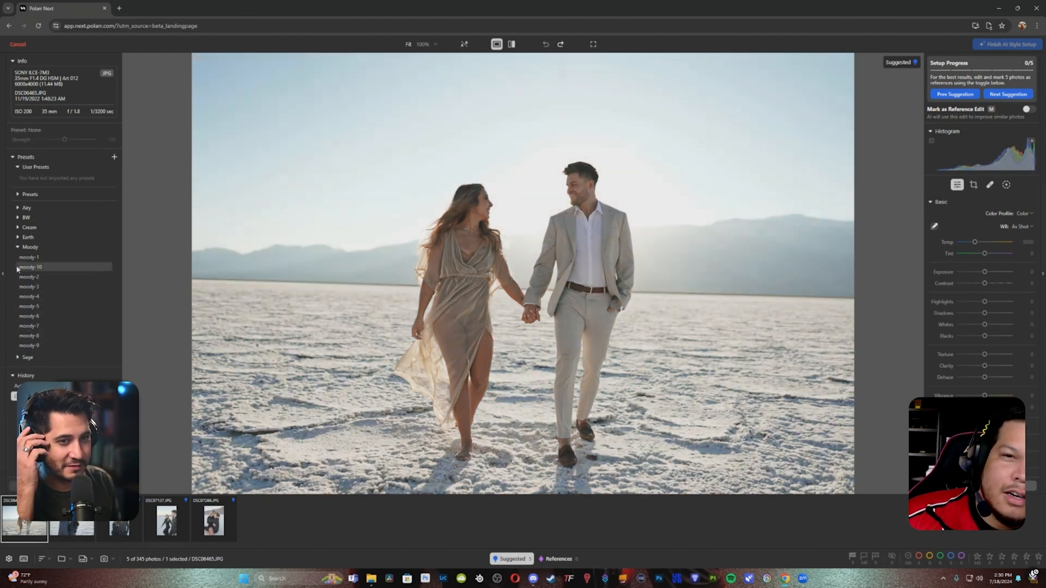
click(18, 248)
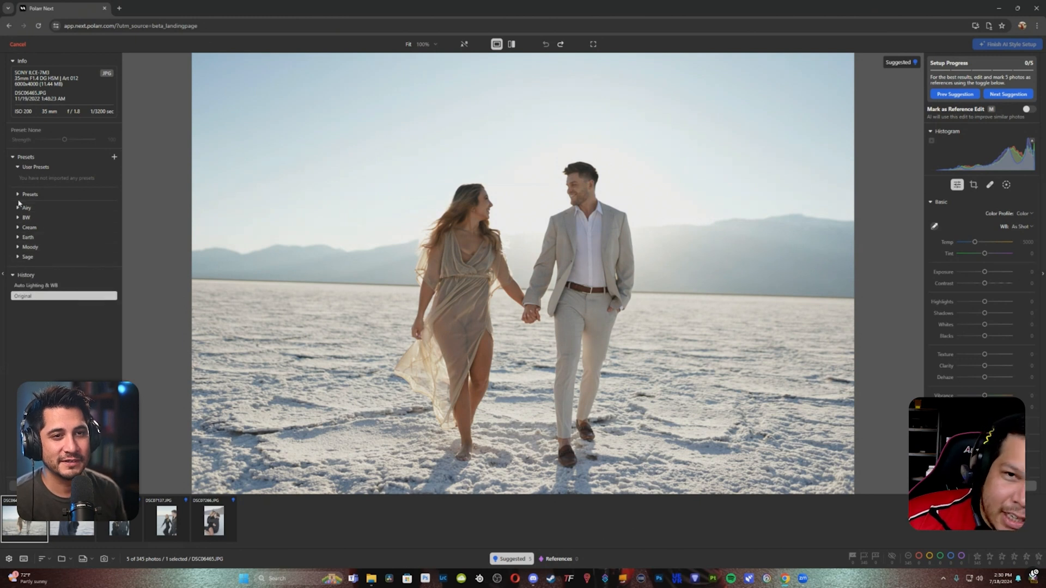
click(18, 168)
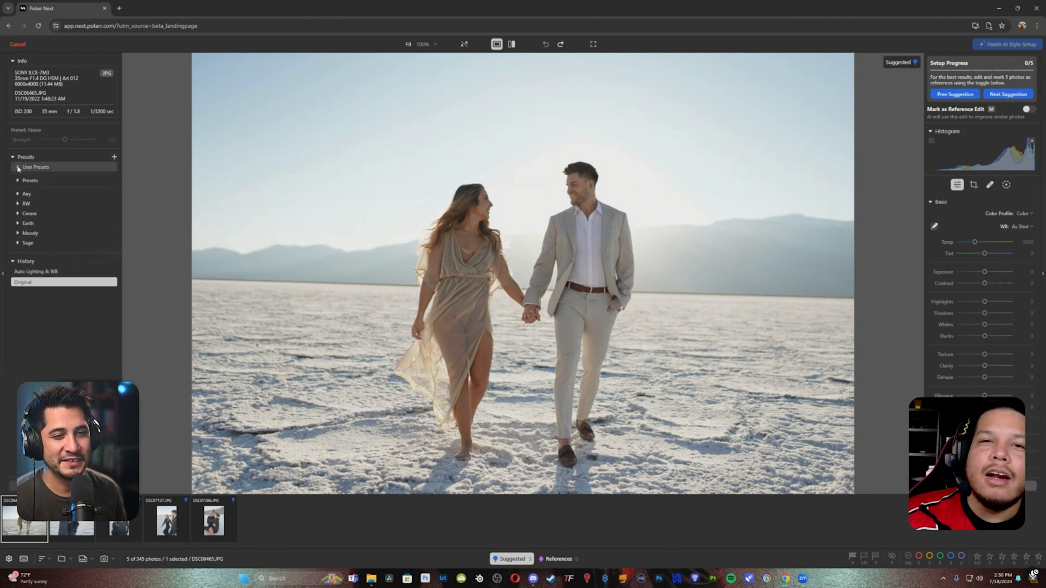
click(18, 167)
click(18, 168)
Expand the imported Presets group and apply 06 Greywolf Circa Remastered to all the suggested photos
click(18, 180)
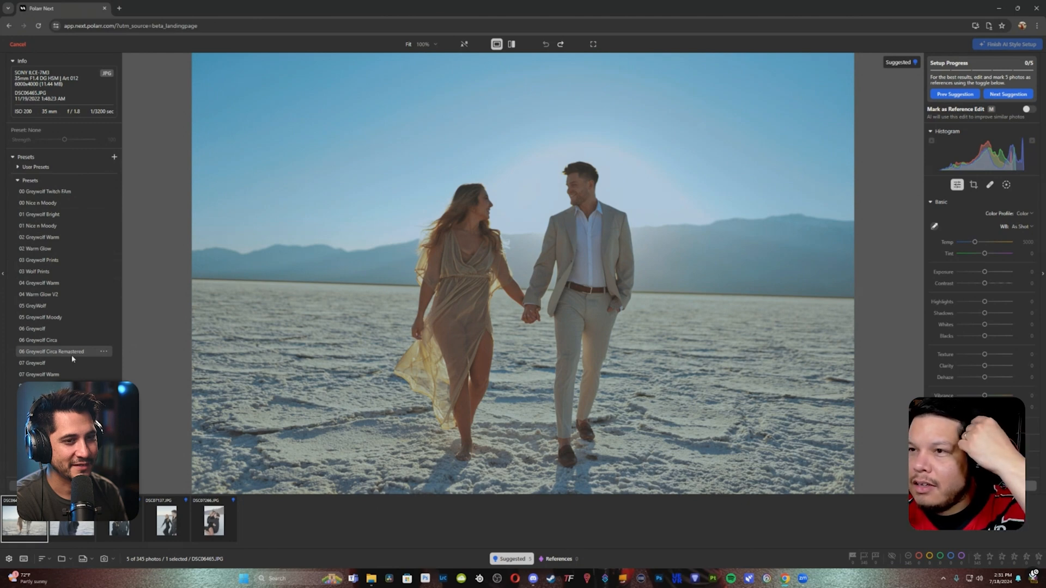
click(72, 355)
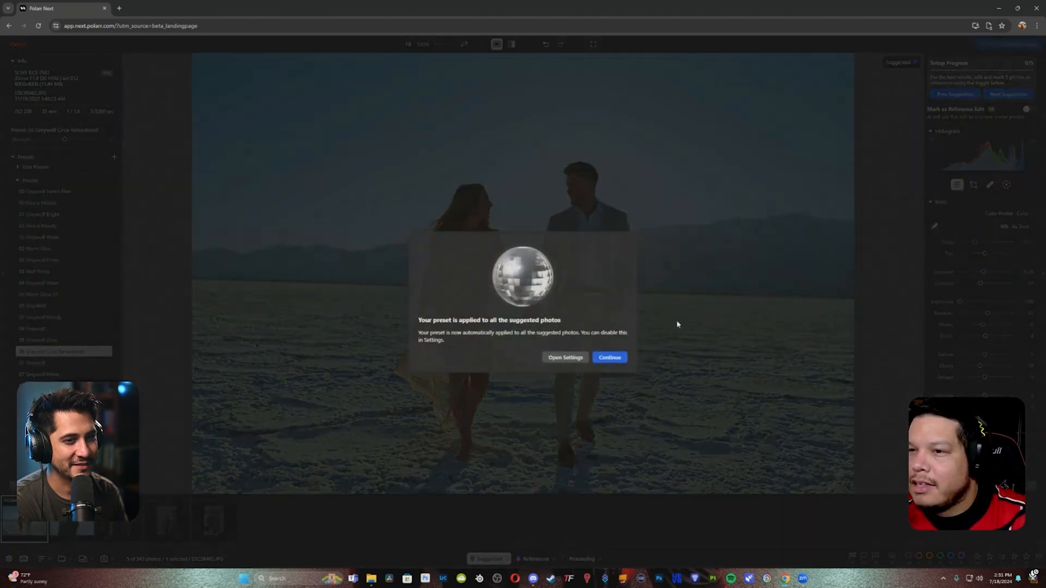
click(612, 361)
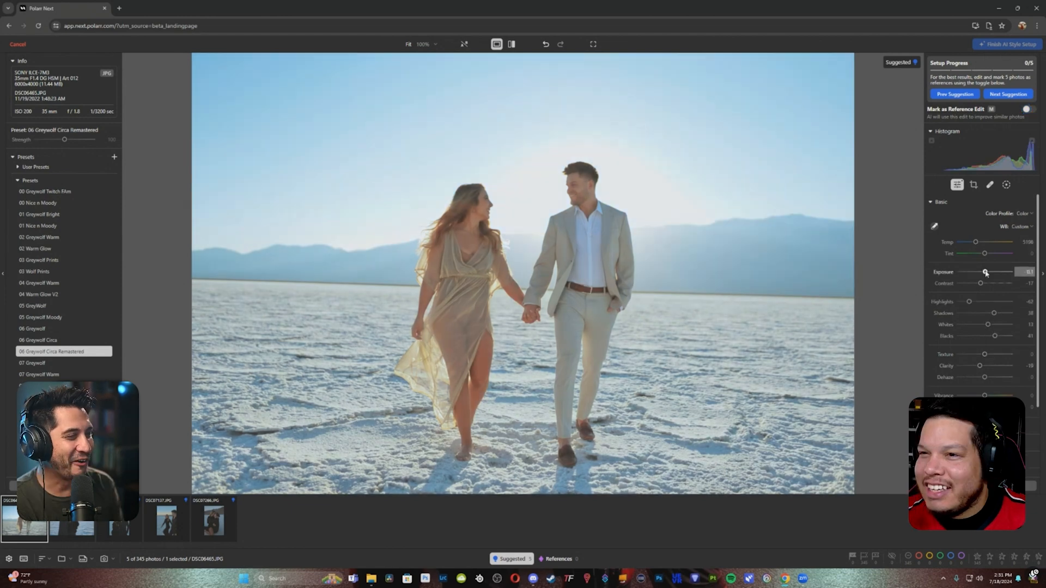
Set the exposure of photo DSC06465.JPG to 0.25 and the whites to 7, then check the couple at 100%
drag(985, 272, 988, 273)
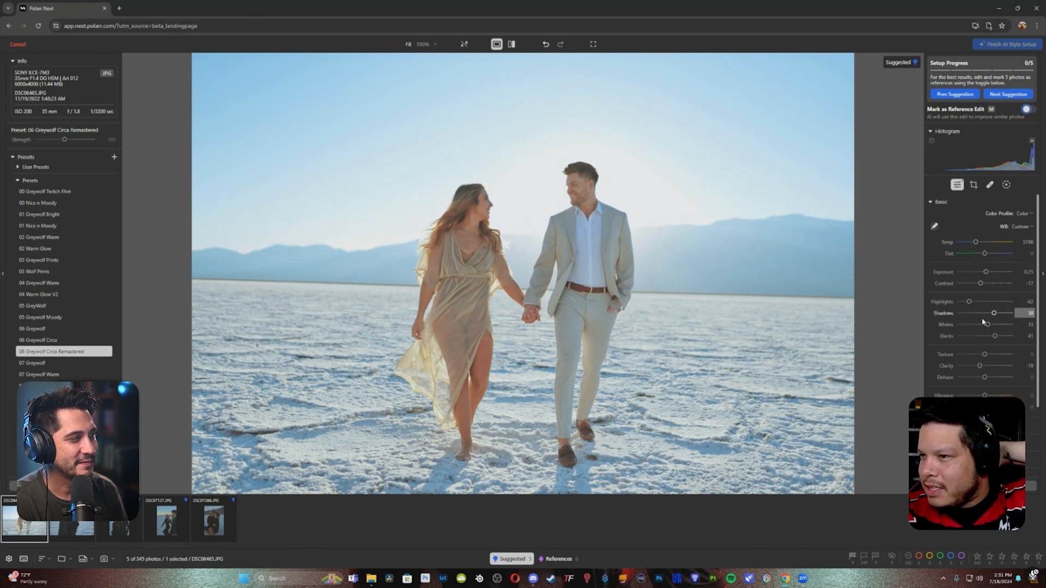
key(m)
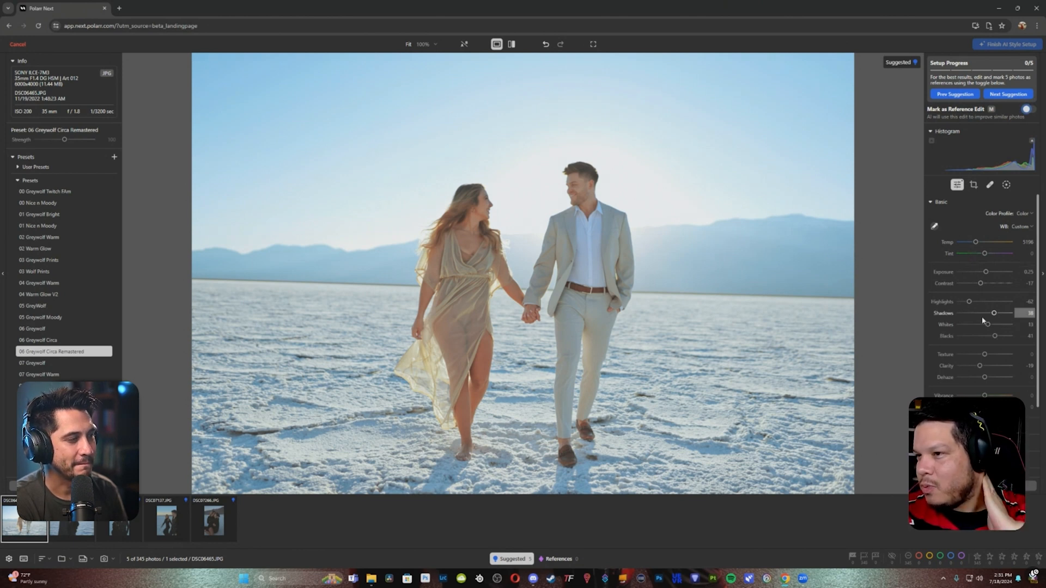
drag(987, 325, 987, 326)
click(556, 196)
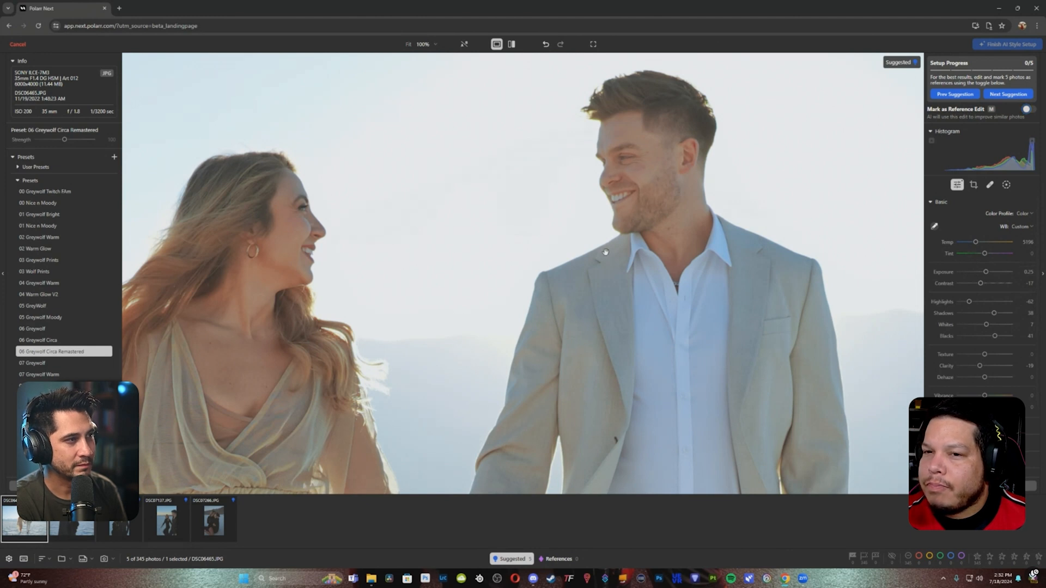
click(602, 269)
key(m)
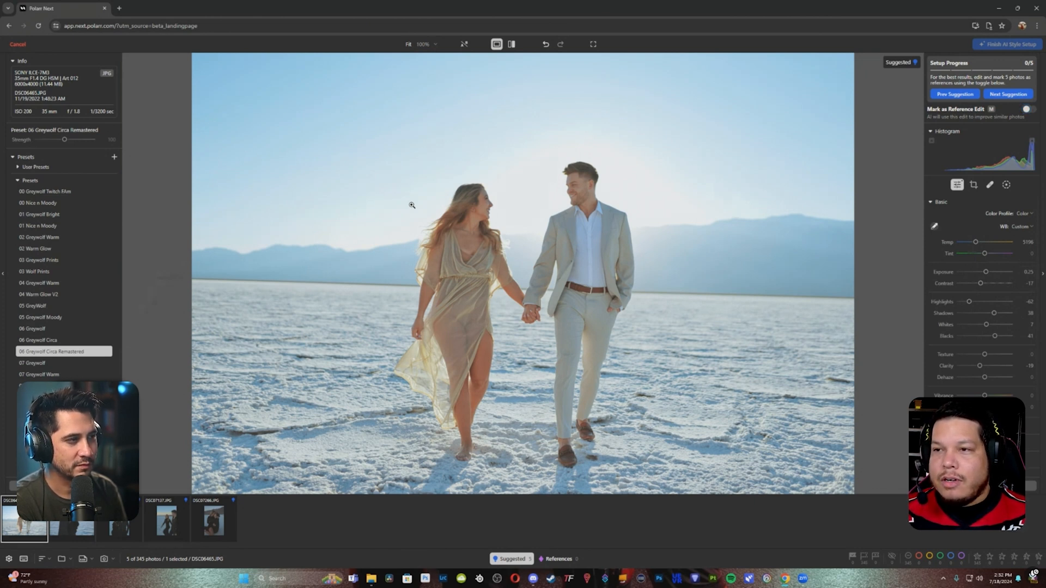
key(m)
key(m)
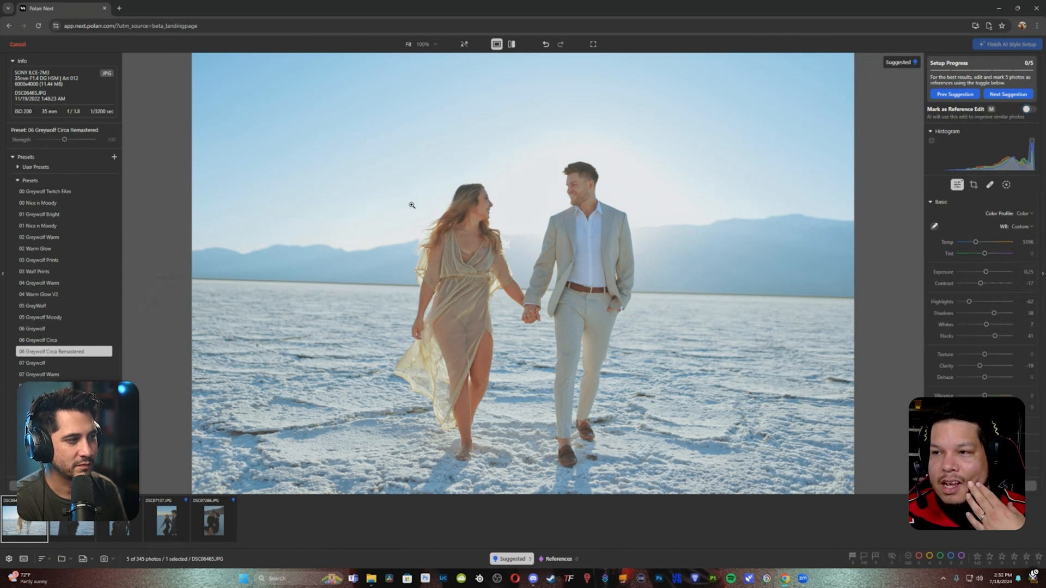
key(m)
key(m)
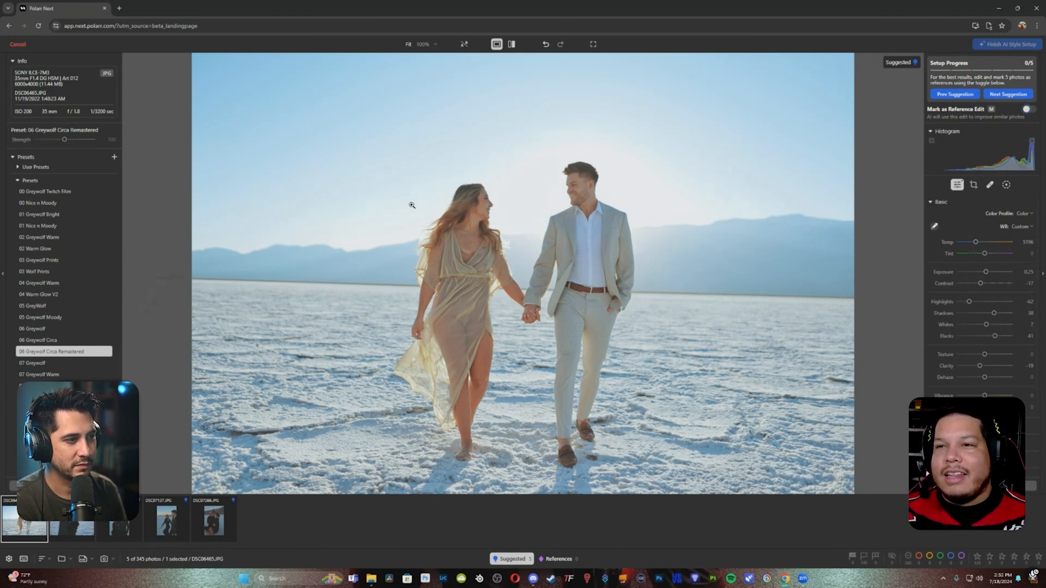
key(m)
key(m)
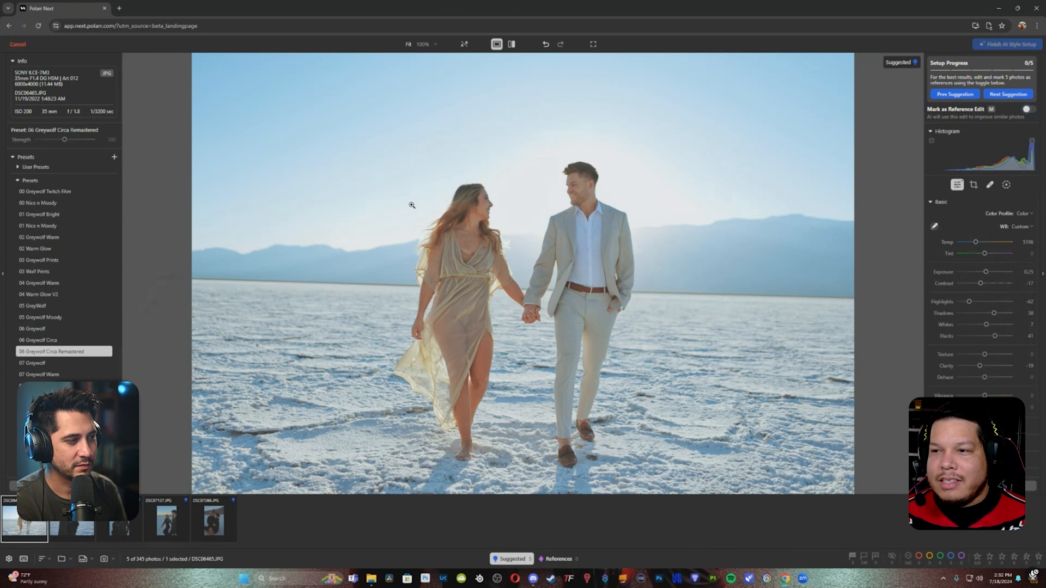
key(m)
key(m)
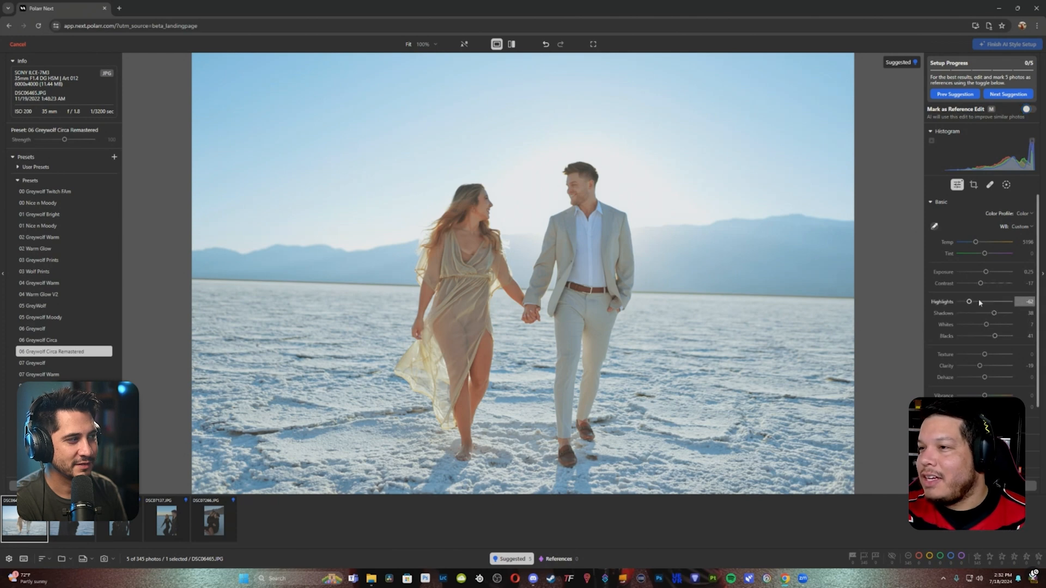
Set the highlights to -52 and inspect the couple's faces, the woman's dress and her legs at 100%
drag(969, 302, 972, 303)
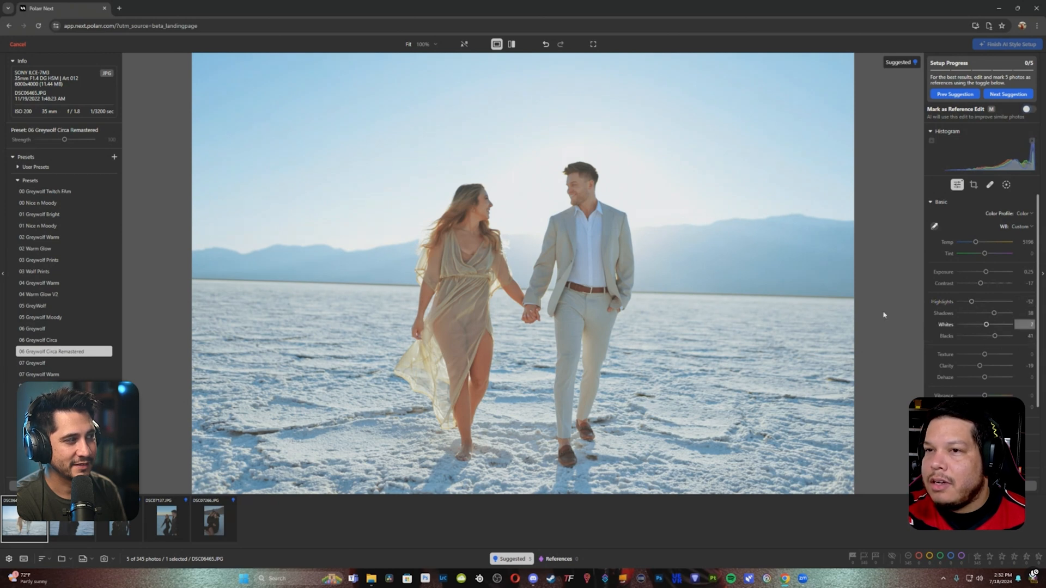
click(473, 219)
drag(510, 363, 493, 174)
drag(488, 345, 490, 158)
drag(483, 374, 500, 283)
drag(503, 343, 498, 163)
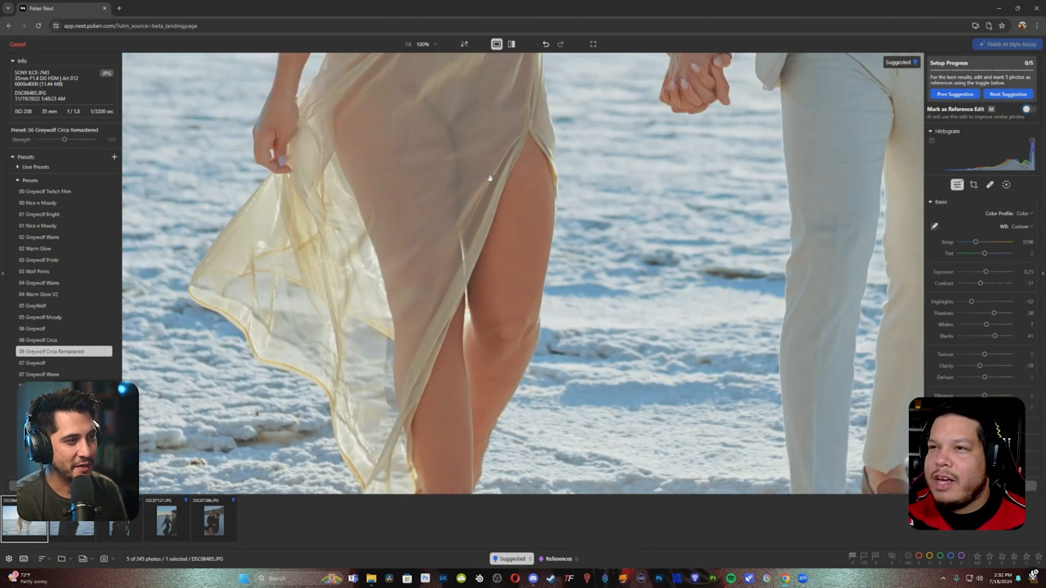
drag(490, 179, 462, 381)
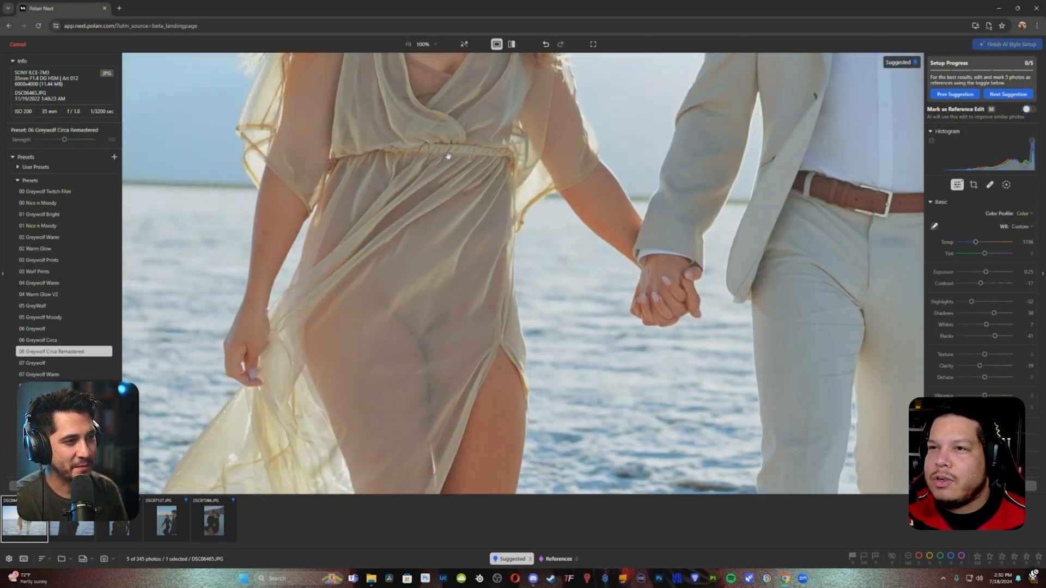
drag(448, 157, 427, 348)
mouse_move(460, 201)
mouse_down()
mouse_move(428, 311)
mouse_move(405, 292)
mouse_move(444, 308)
mouse_up()
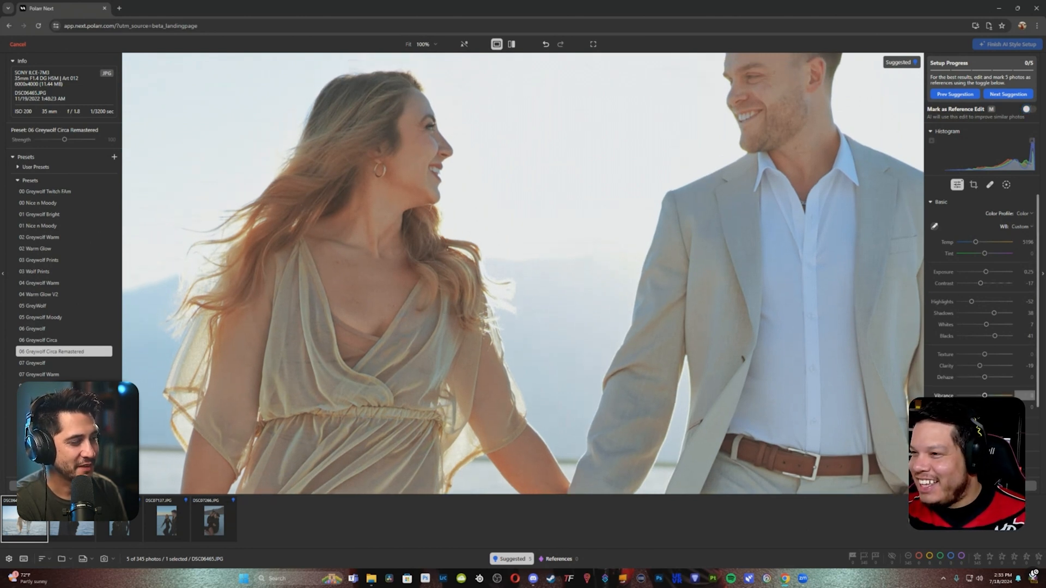
In Calibration, set the red primary hue to 23 and raise the red primary saturation slightly
scroll(981, 299, down, 1)
scroll(981, 299, down, 2)
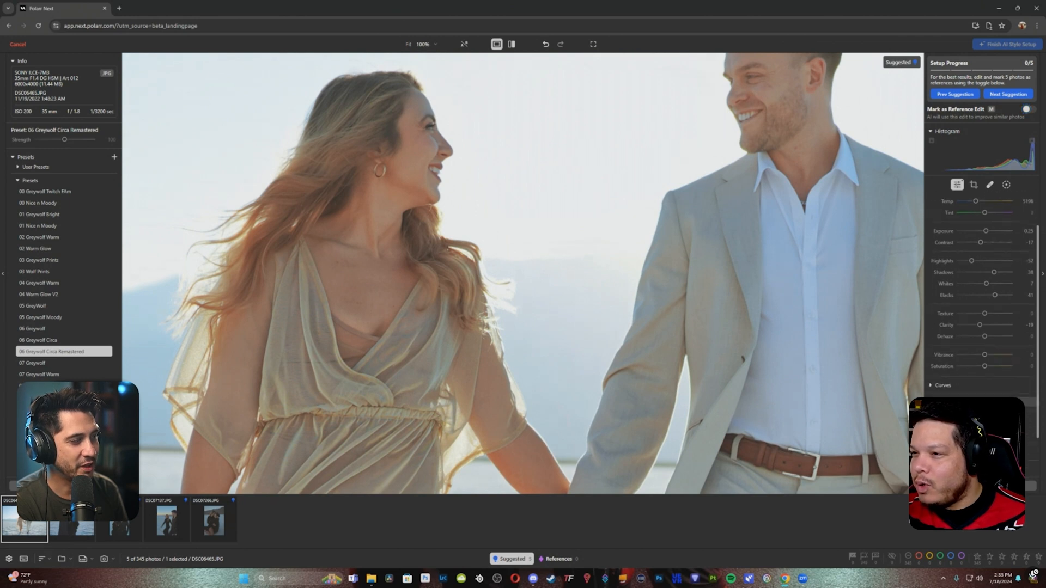
scroll(948, 318, down, 5)
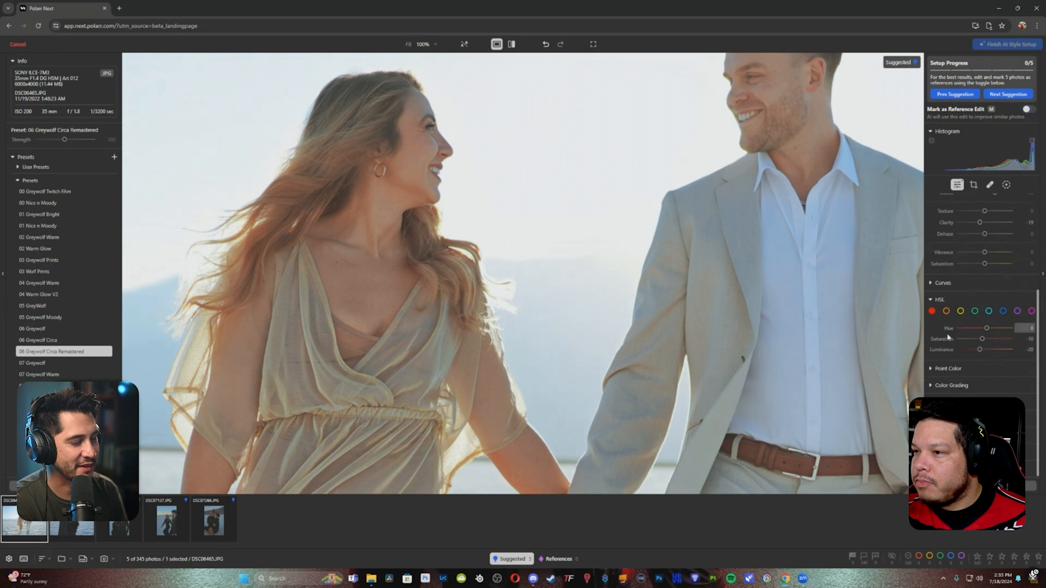
scroll(940, 393, down, 5)
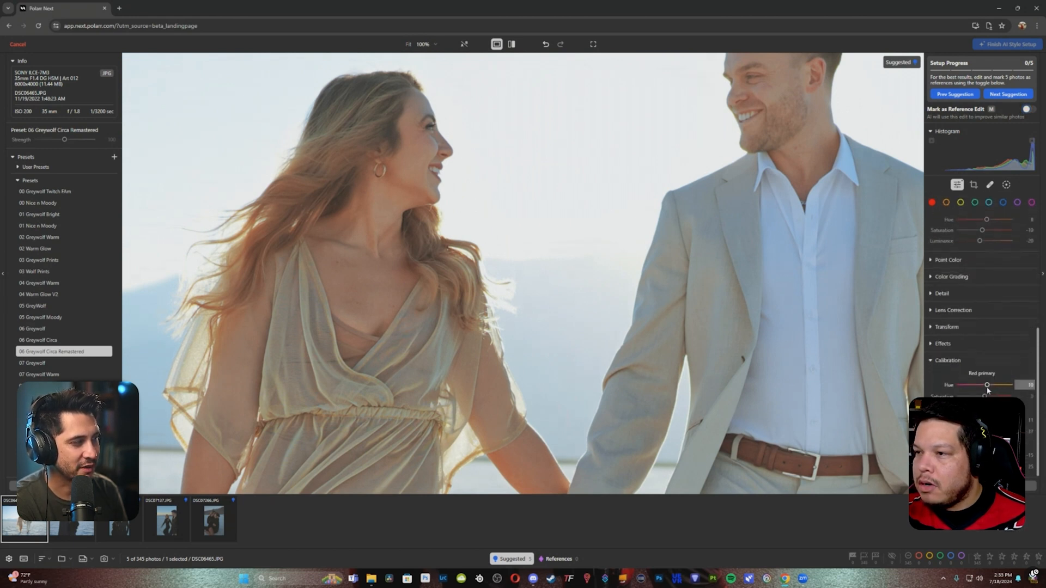
drag(987, 386, 991, 387)
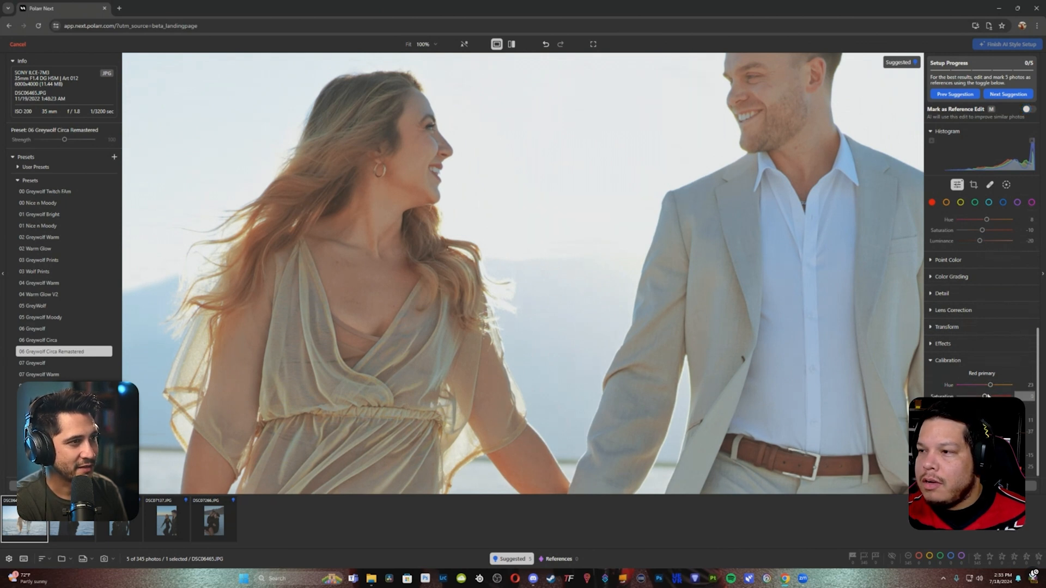
drag(985, 396, 989, 396)
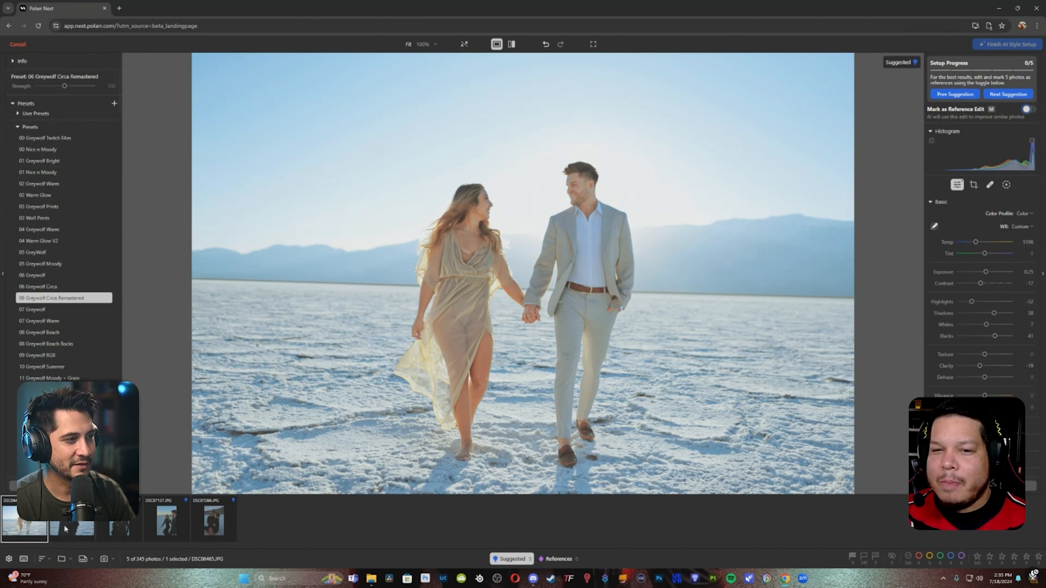
Open the second suggested photo, DSC06572.JPG, and dismiss the reminder about marking references
click(65, 528)
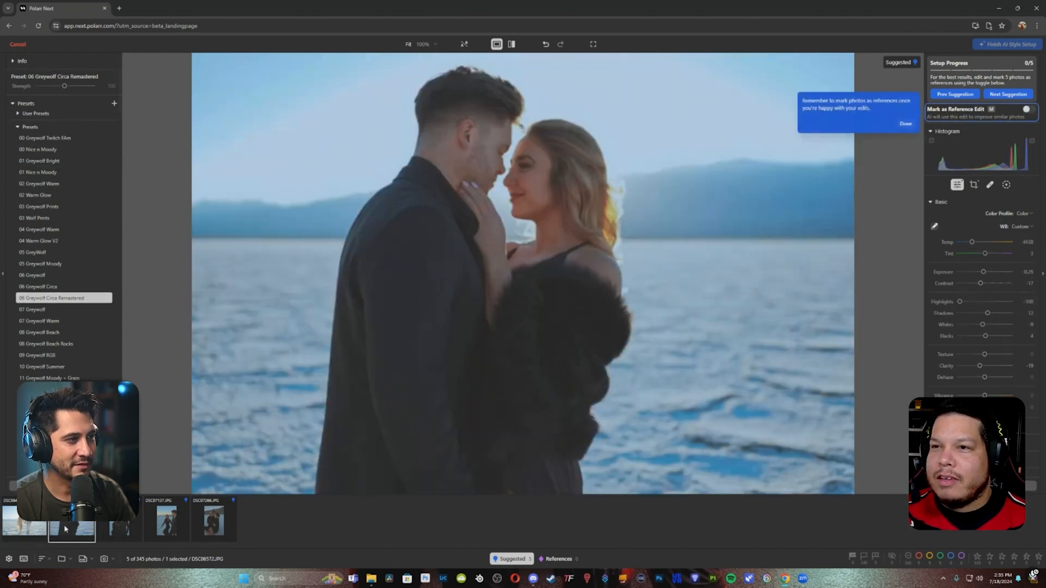
click(914, 124)
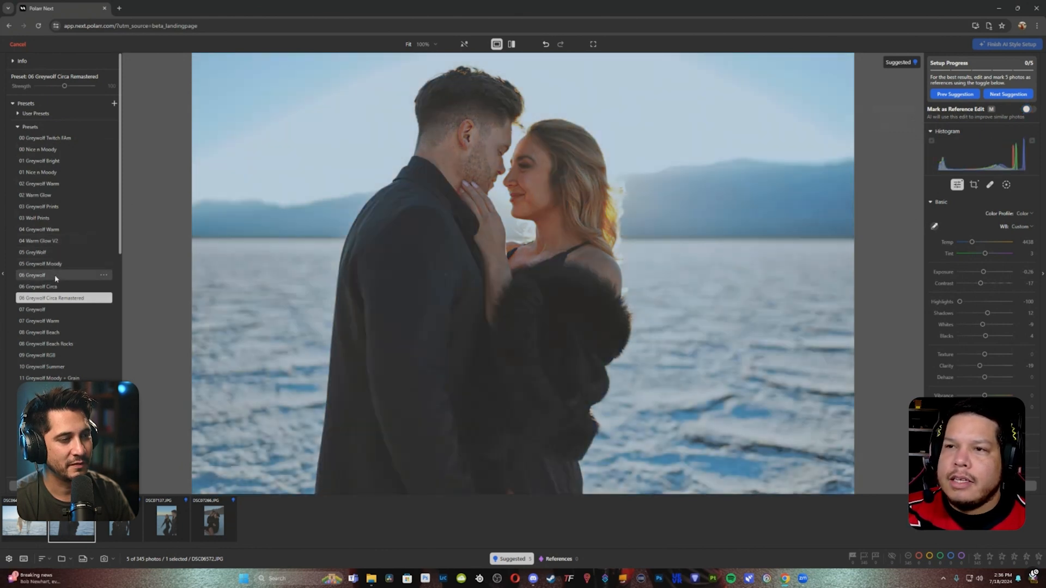
Apply the FREE 4 Twitch preset in place of 06 Greywolf Circa Remastered and inspect DSC06572.JPG up close
key(m)
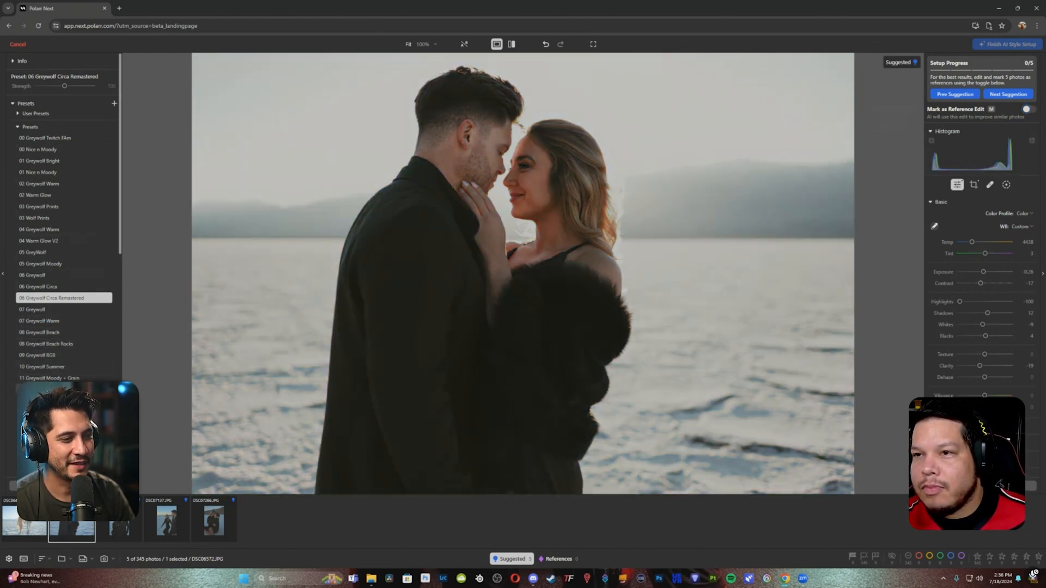
key(m)
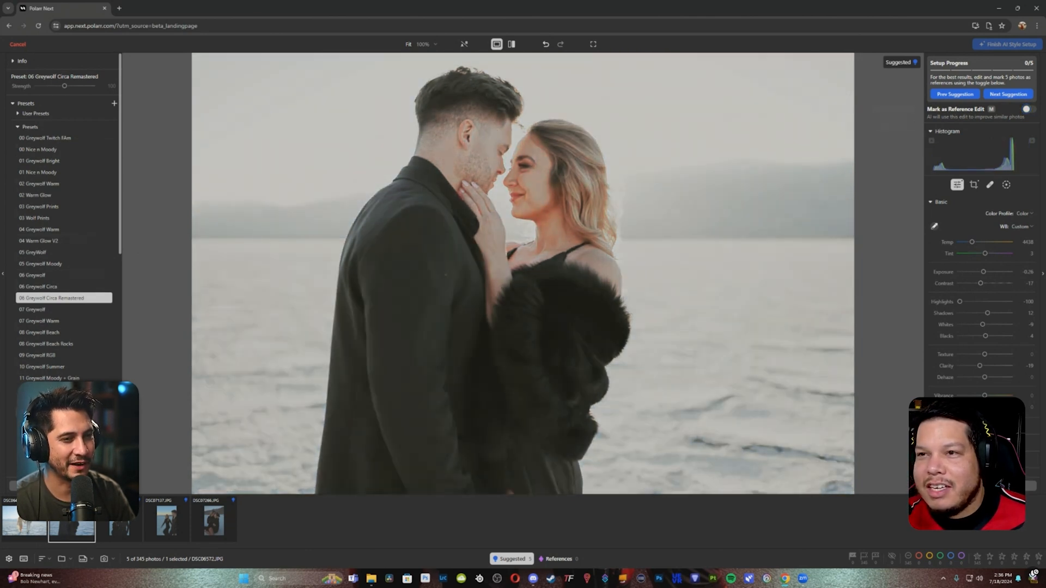
key(m)
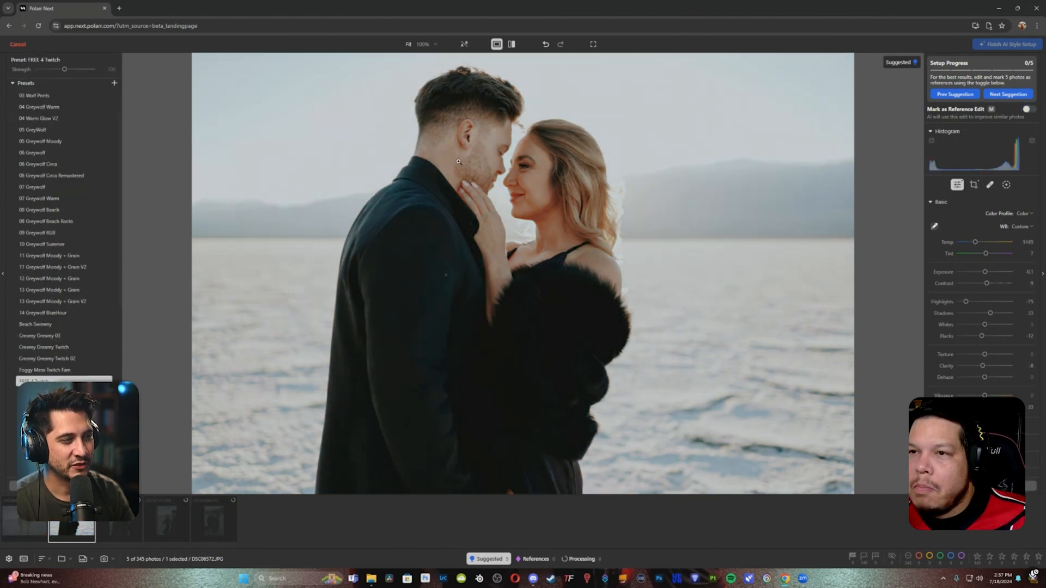
click(626, 387)
drag(627, 387, 425, 268)
click(425, 267)
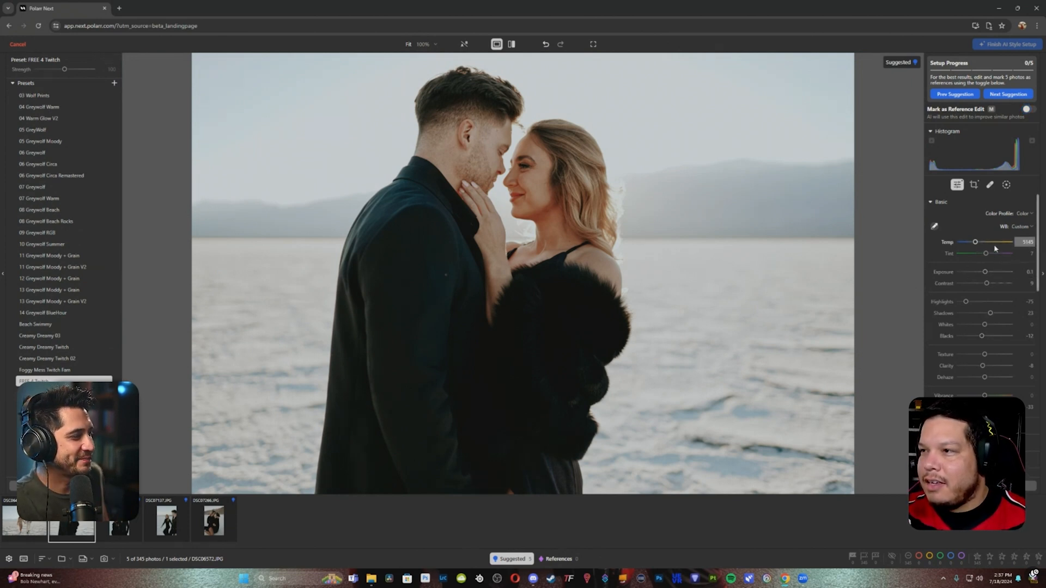
Lower the white balance temperature of DSC06572.JPG slightly, to about 5100
click(1027, 242)
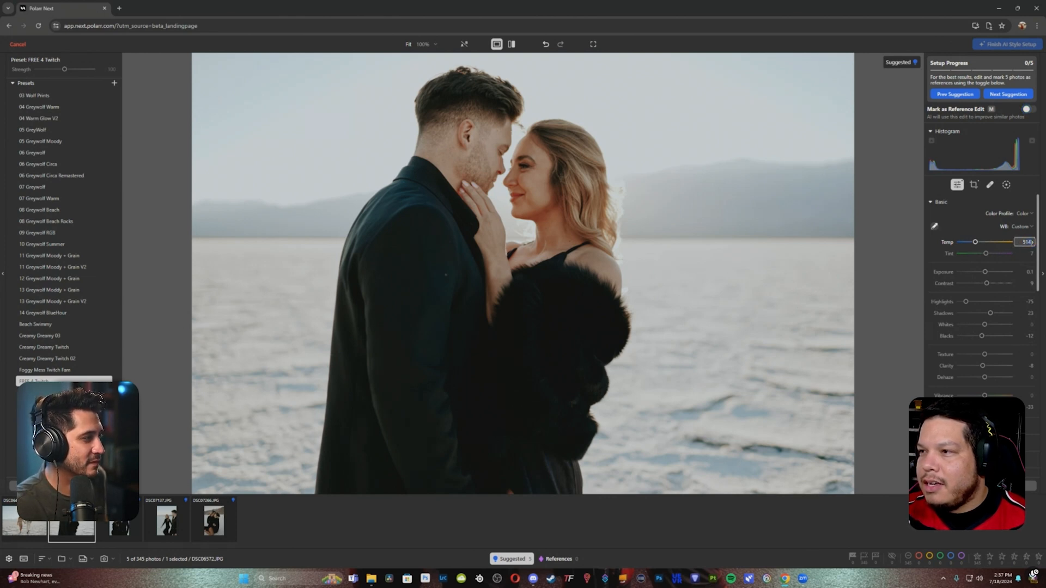
click(976, 243)
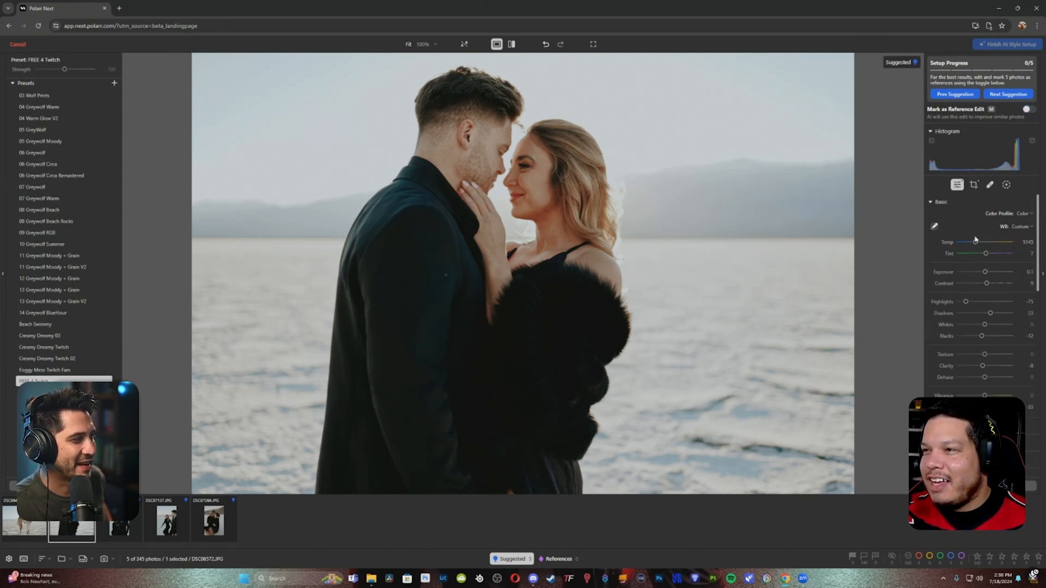
drag(976, 243, 975, 243)
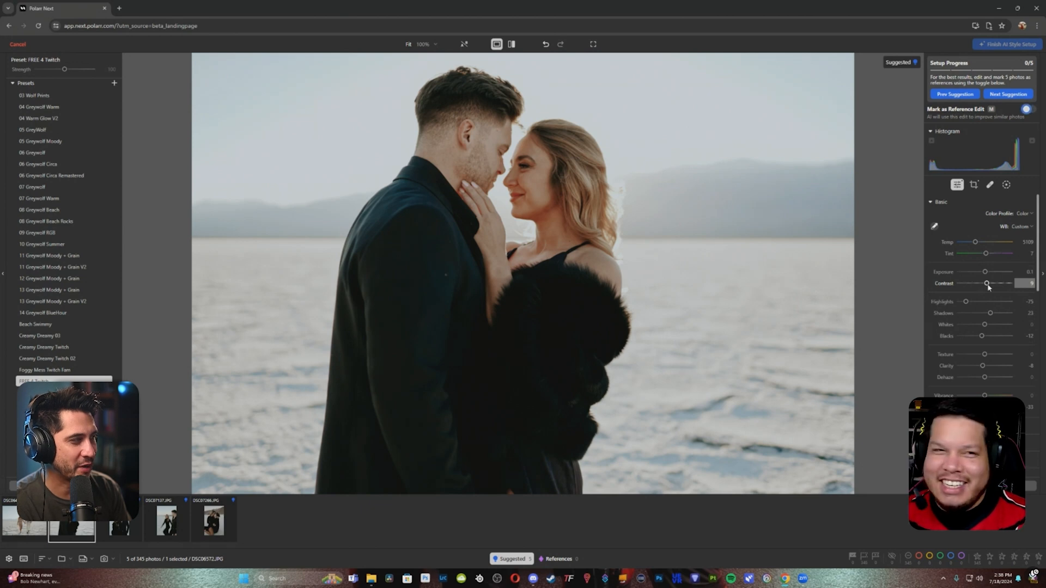
Add a Background mask to DSC06572.JPG and set the mask's temperature to -20
click(743, 257)
click(742, 257)
key(b)
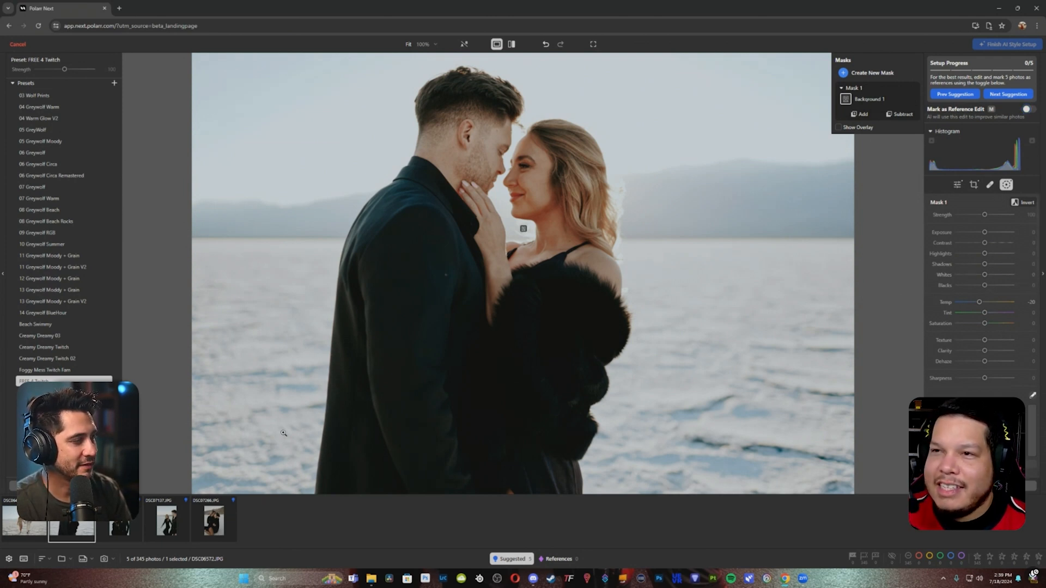
key(m)
Copy the settings of DSC06572.JPG, including masking, paste them onto DSC06465.JPG, and compare the two photos
key(ctrl+c)
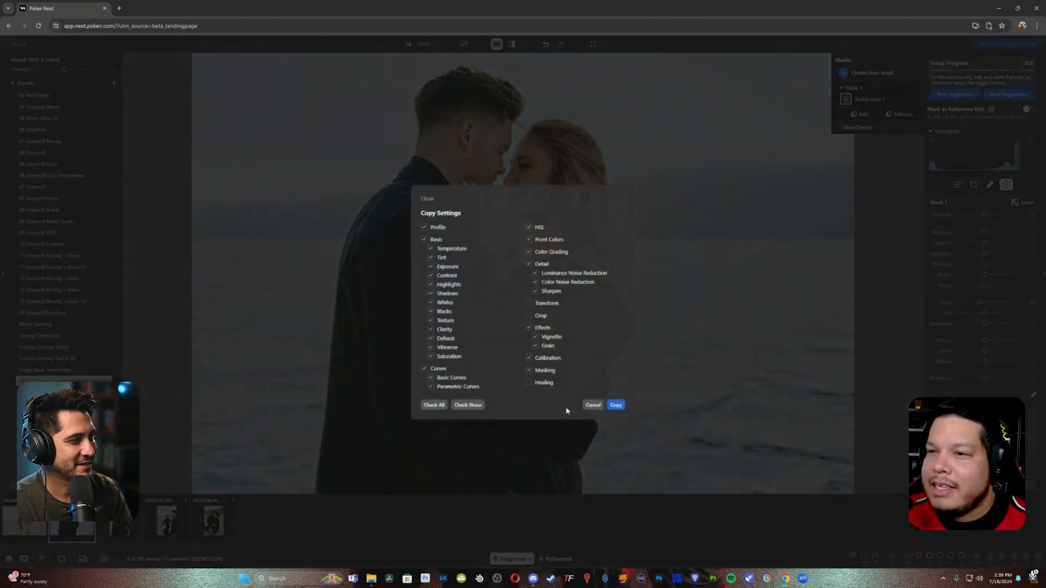
click(616, 405)
key(Left)
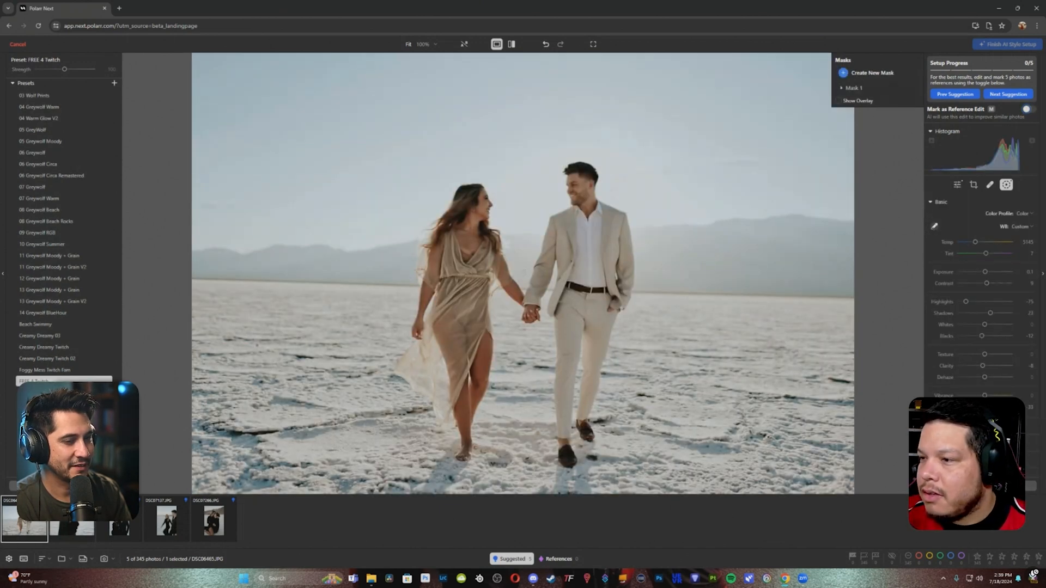
key(ctrl+z)
key(ctrl+v)
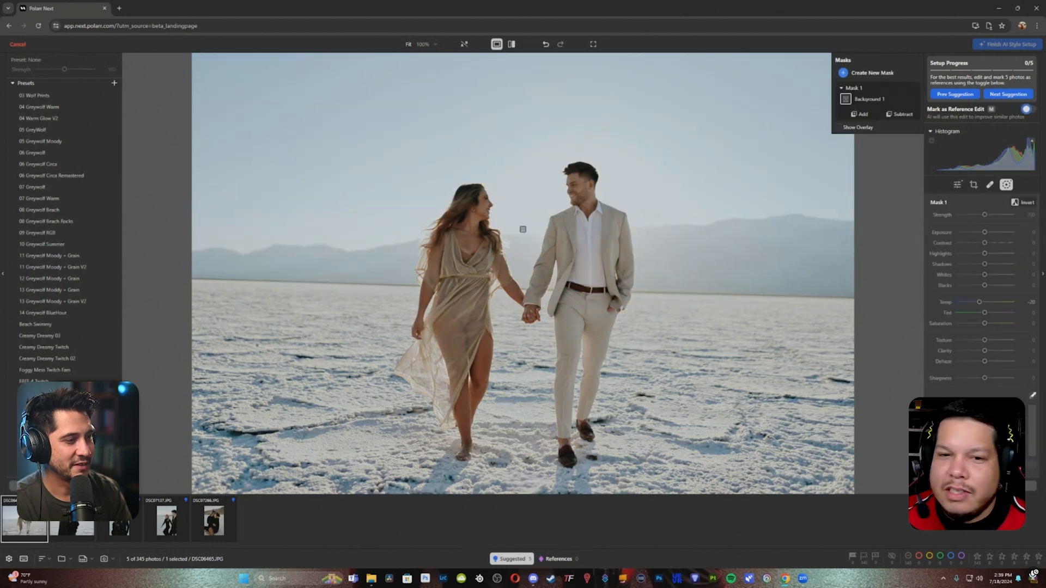
key(m)
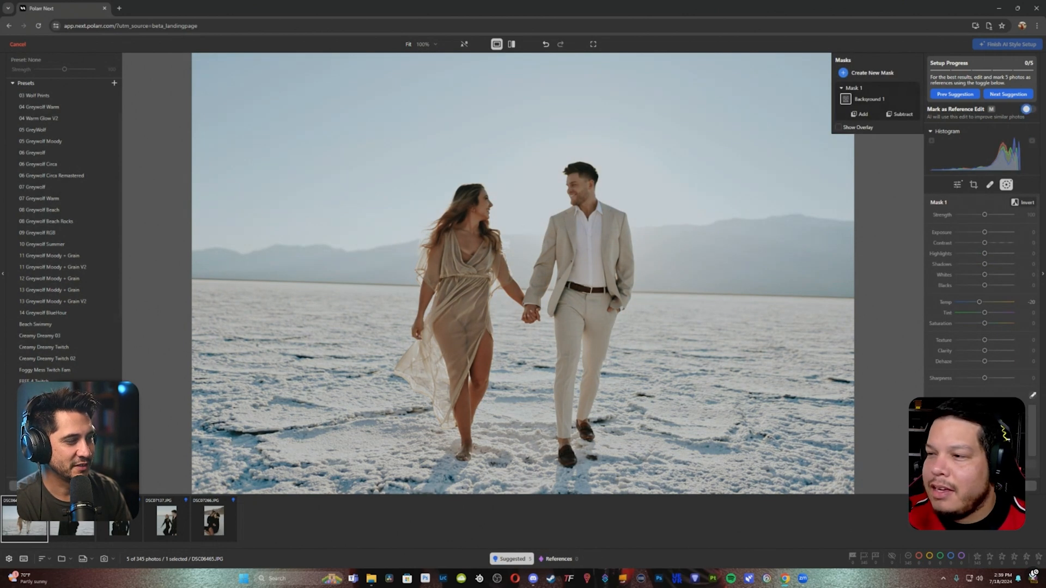
click(64, 526)
click(30, 527)
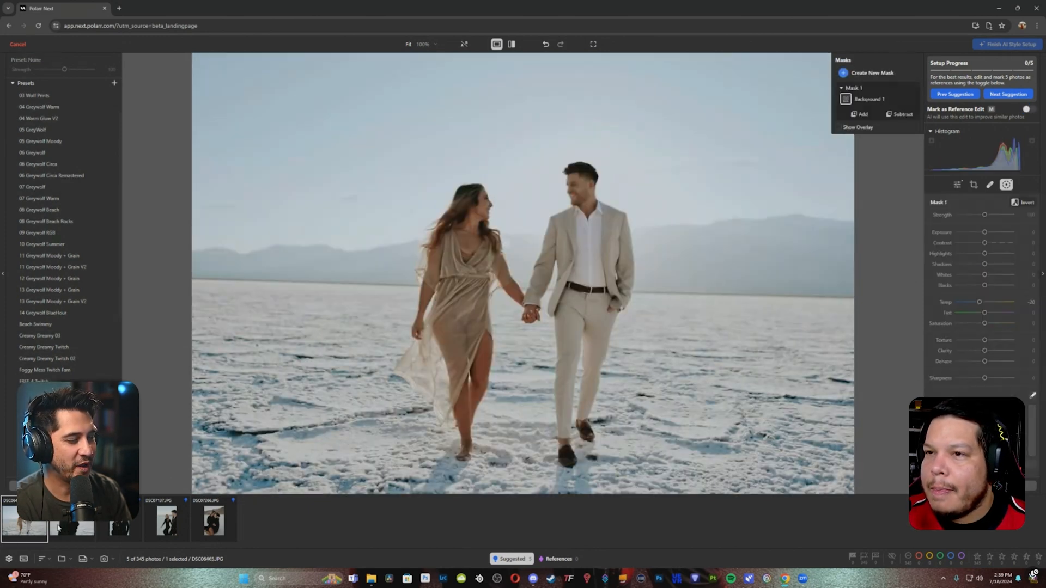
click(66, 527)
click(35, 527)
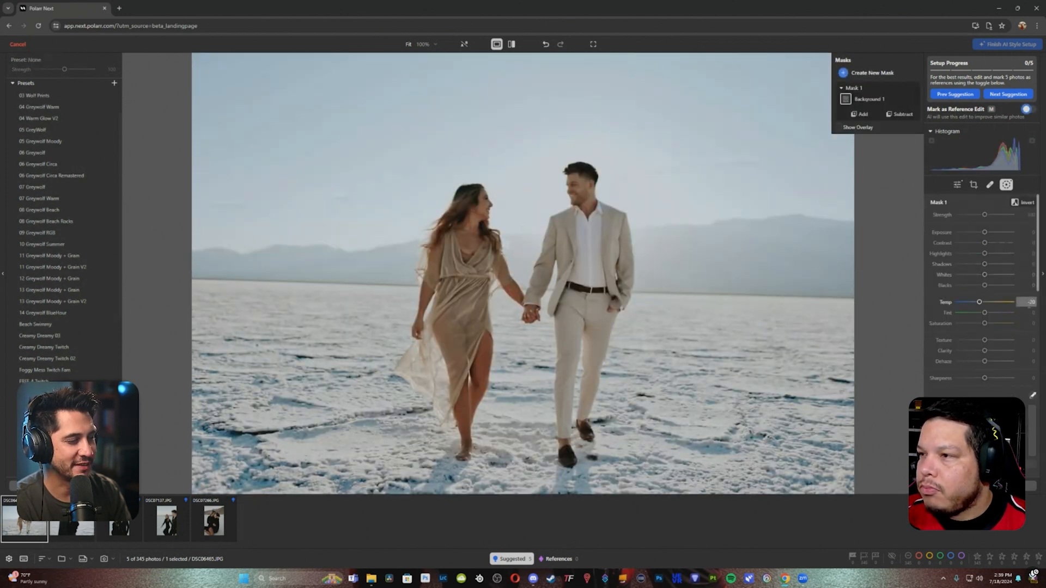
Set the basic white balance temperature of DSC06465.JPG to 4870
scroll(997, 306, down, 1)
scroll(997, 303, up, 5)
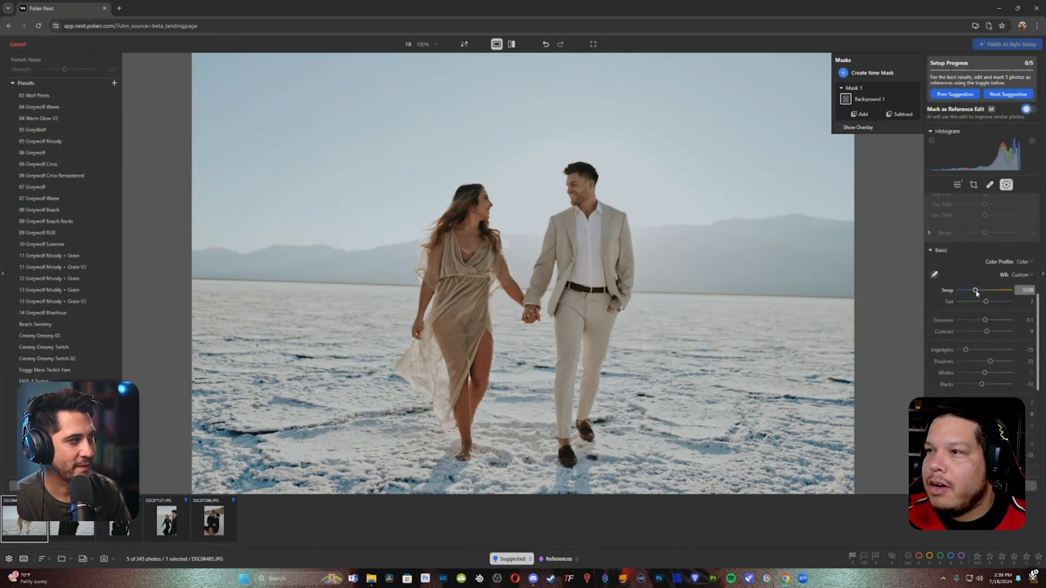
drag(976, 292, 976, 292)
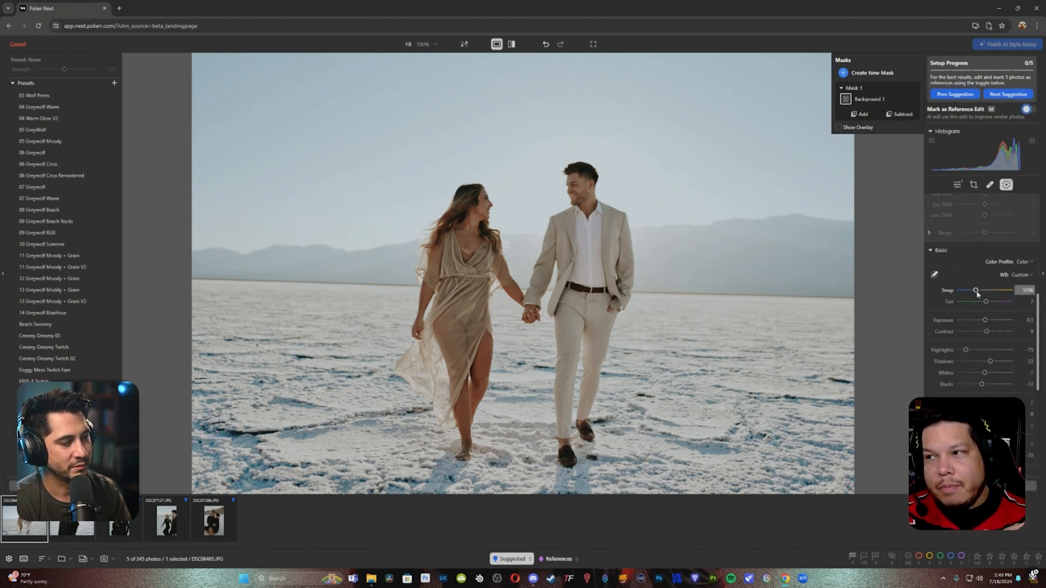
drag(977, 294, 976, 294)
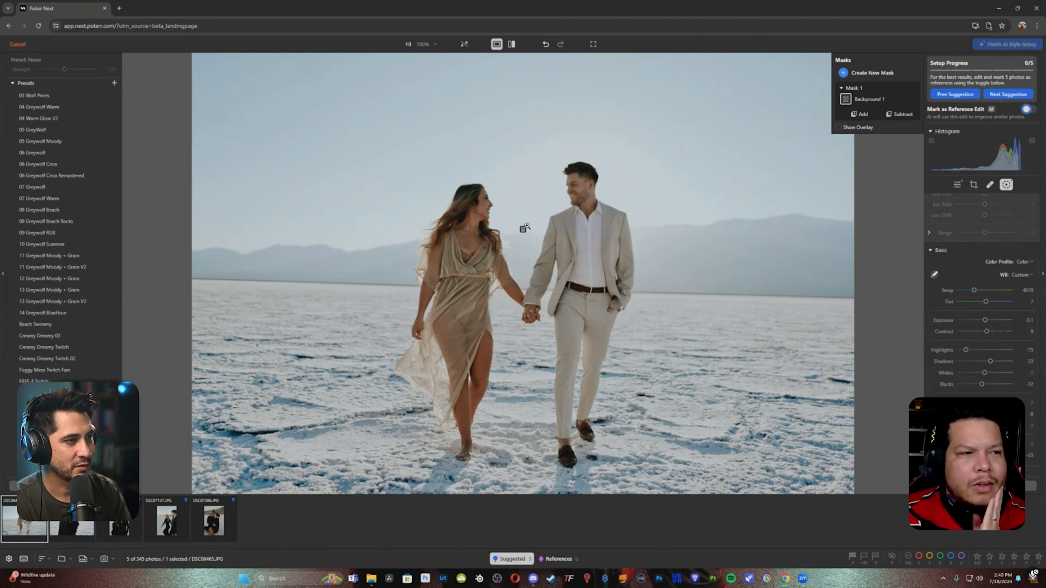
key(m)
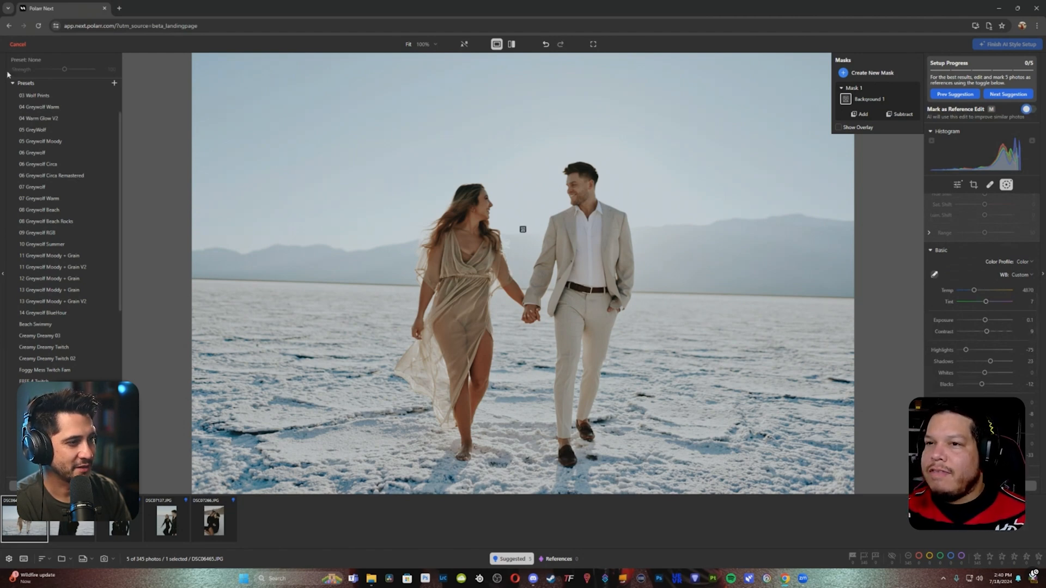
key(m)
key(m)
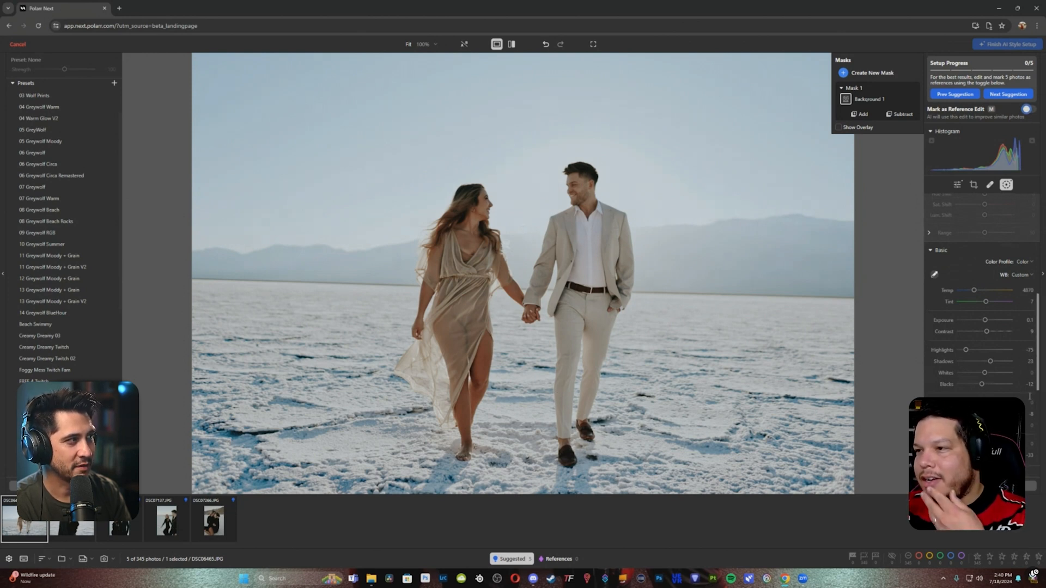
Set the basic highlights of DSC06465.JPG to -59 and compare the photo with and without the background mask
key(m)
key(m)
drag(966, 352, 971, 351)
key(m)
mouse_move(867, 93)
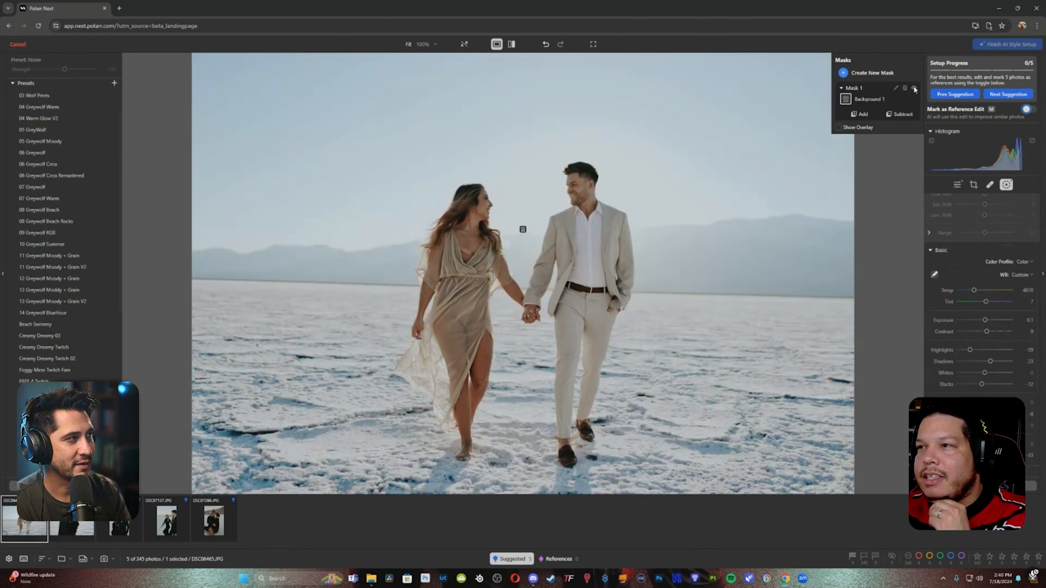
click(915, 88)
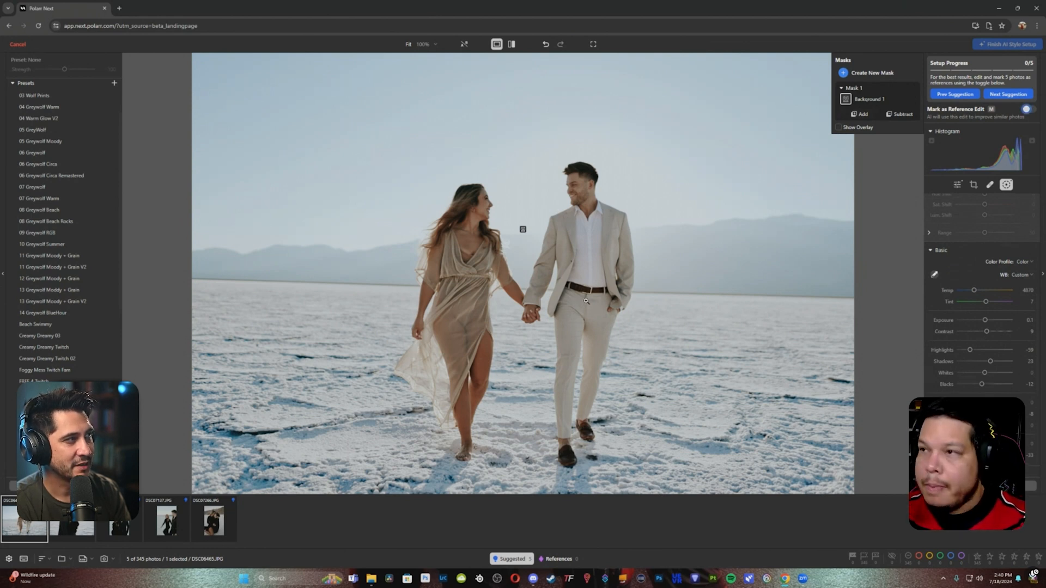
Create a separate Subject mask covering the couple in DSC06465.JPG
click(862, 115)
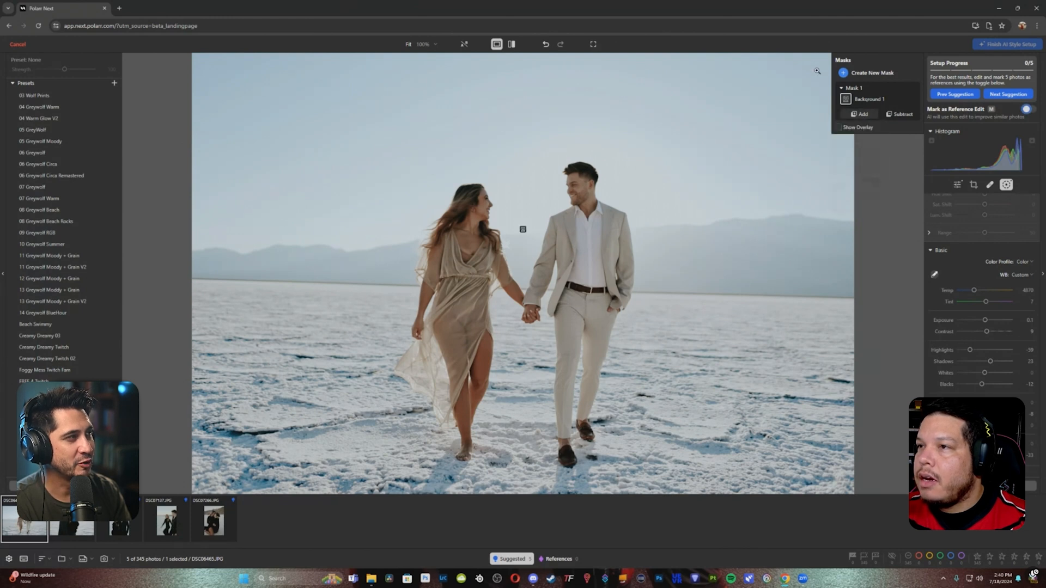
click(852, 74)
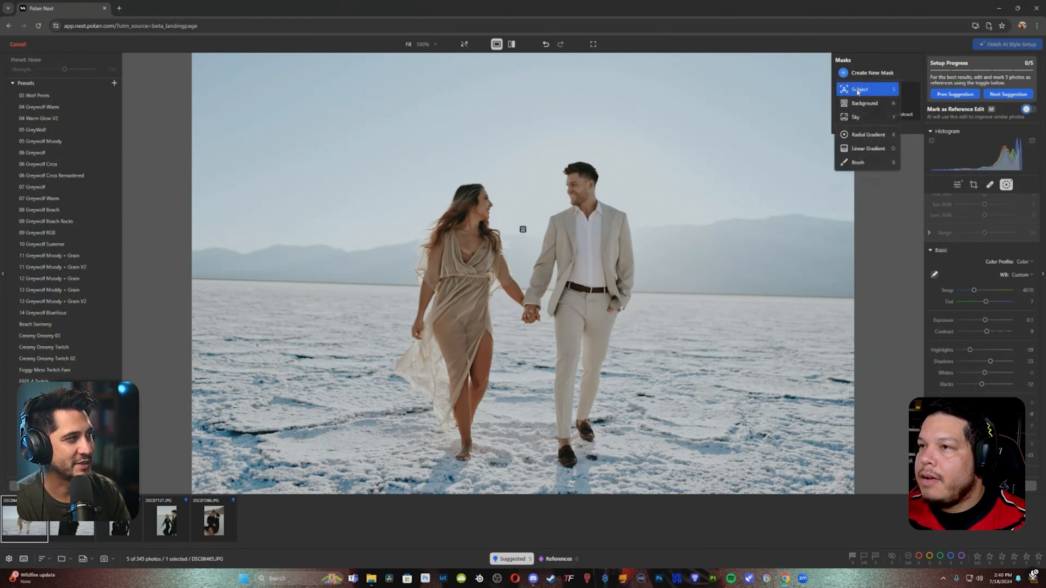
click(870, 91)
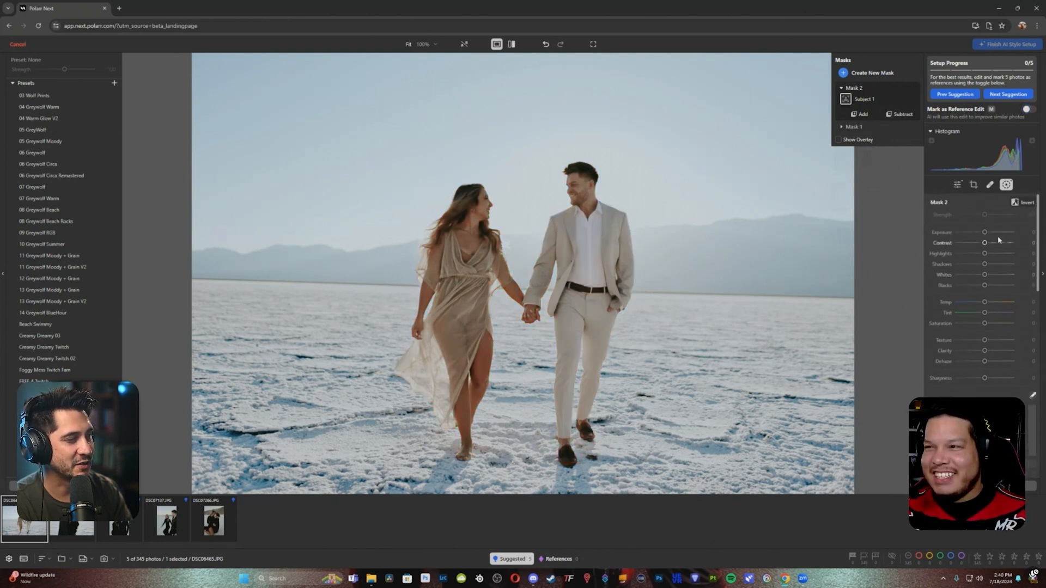
Set the subject mask's exposure to 0.1 and its shadows to 11
drag(985, 233, 987, 233)
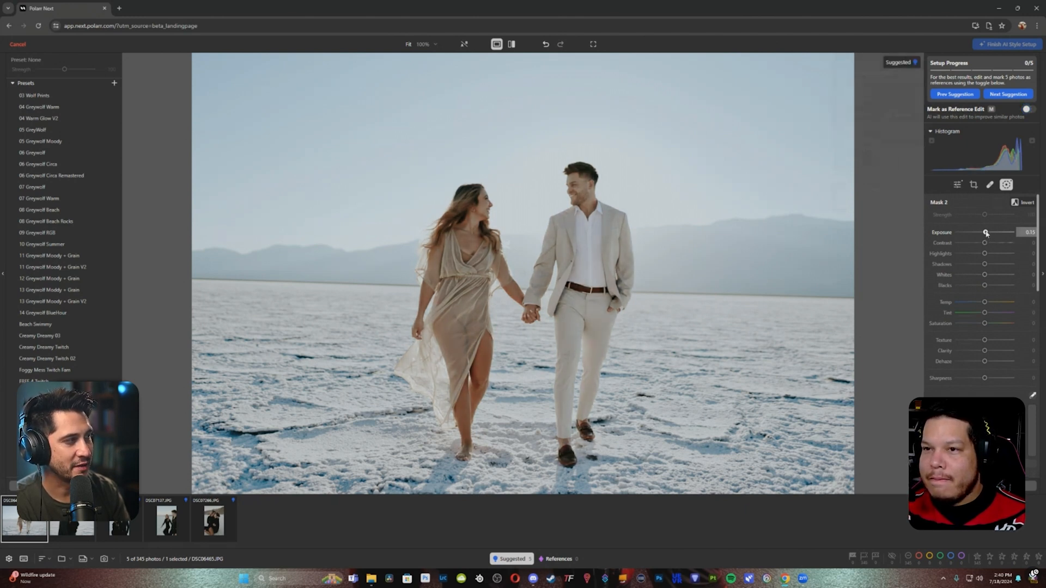
double_click(986, 233)
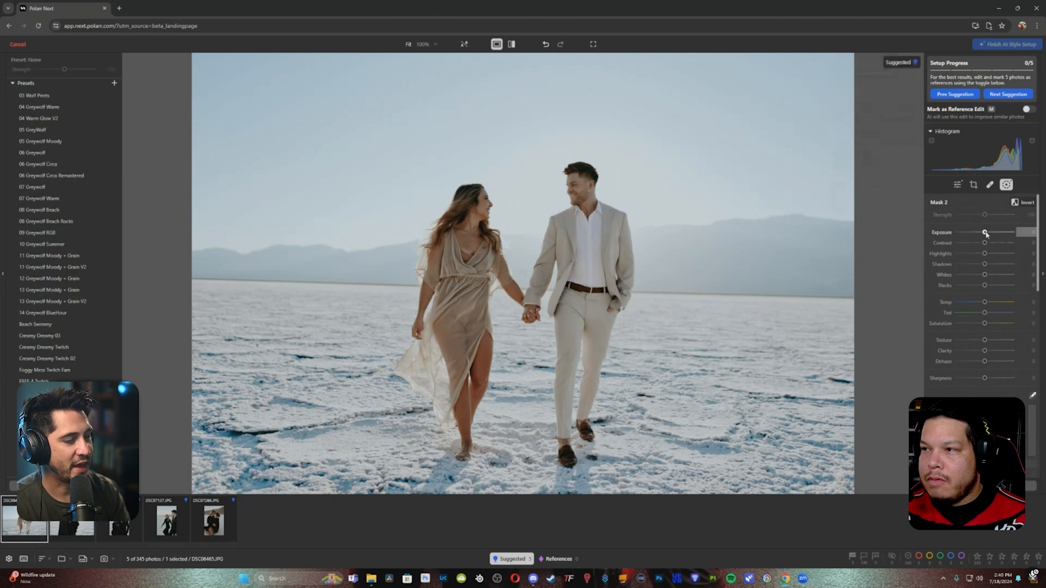
drag(988, 233, 988, 234)
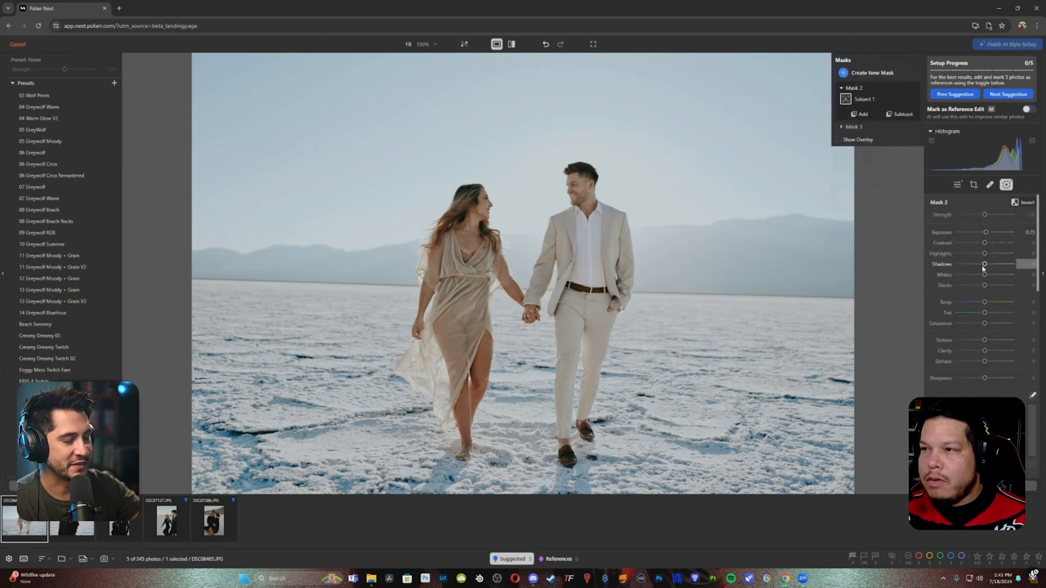
drag(986, 265, 989, 265)
double_click(987, 234)
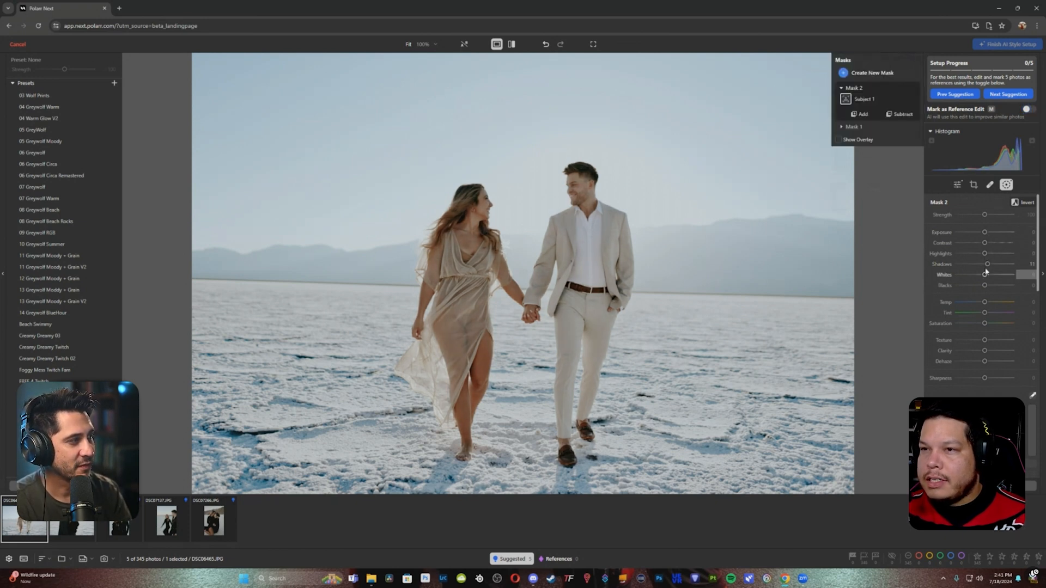
key(m)
key(m)
drag(985, 234, 986, 236)
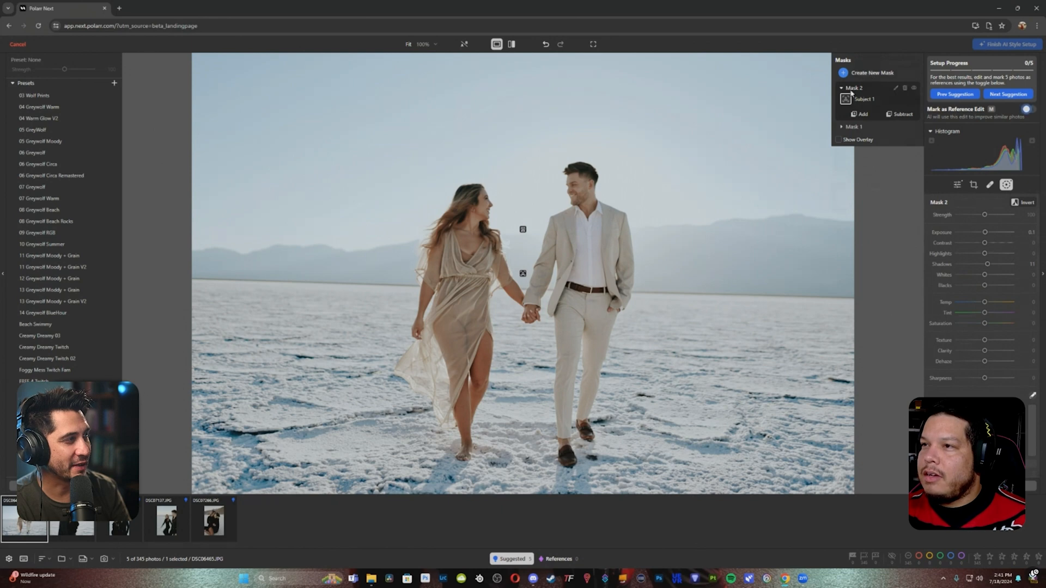
Check the area covered by the subject mask and rename its mask group as Body
mouse_move(858, 90)
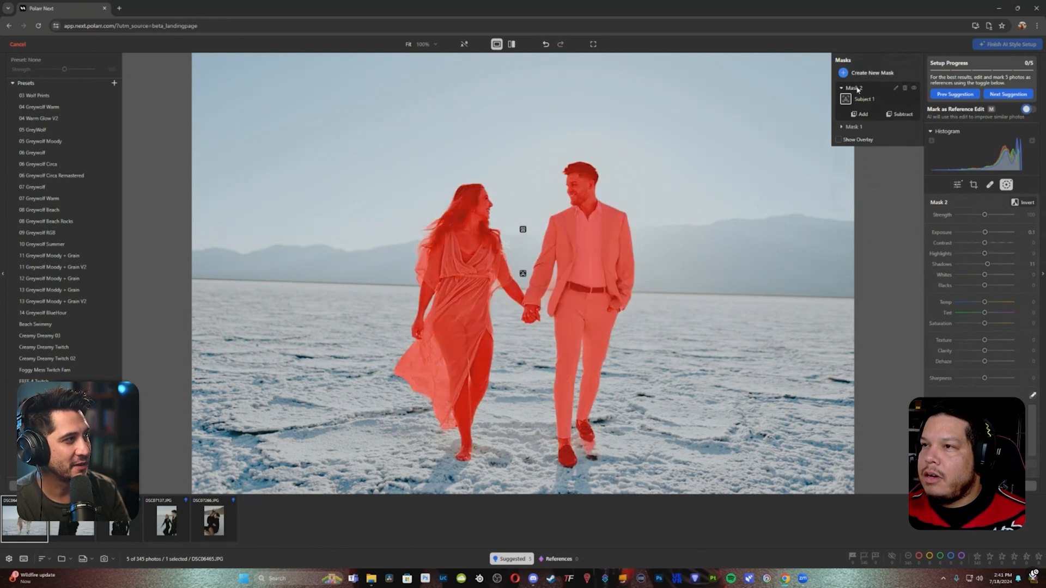
click(895, 87)
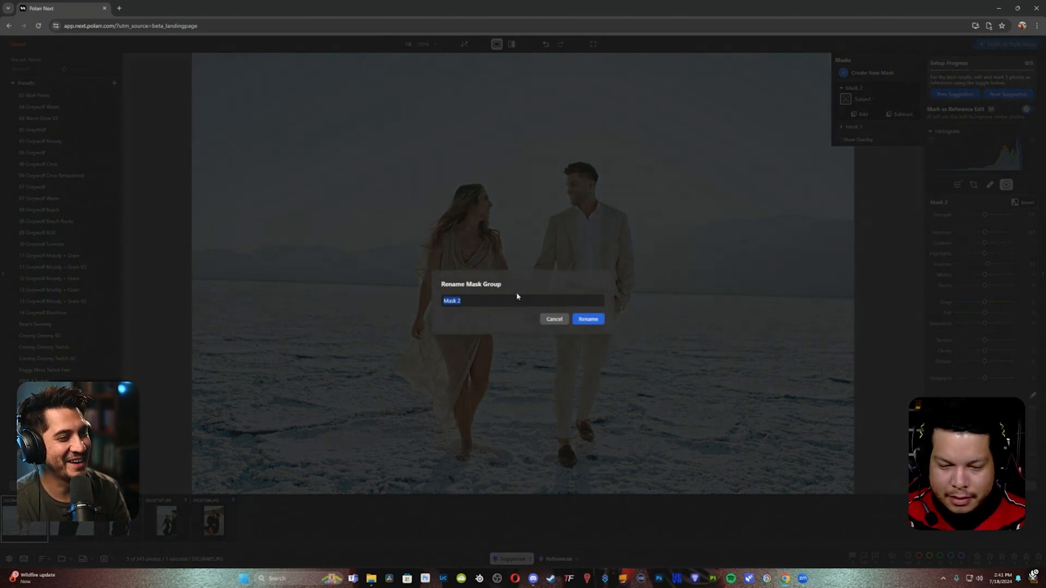
text(Body)
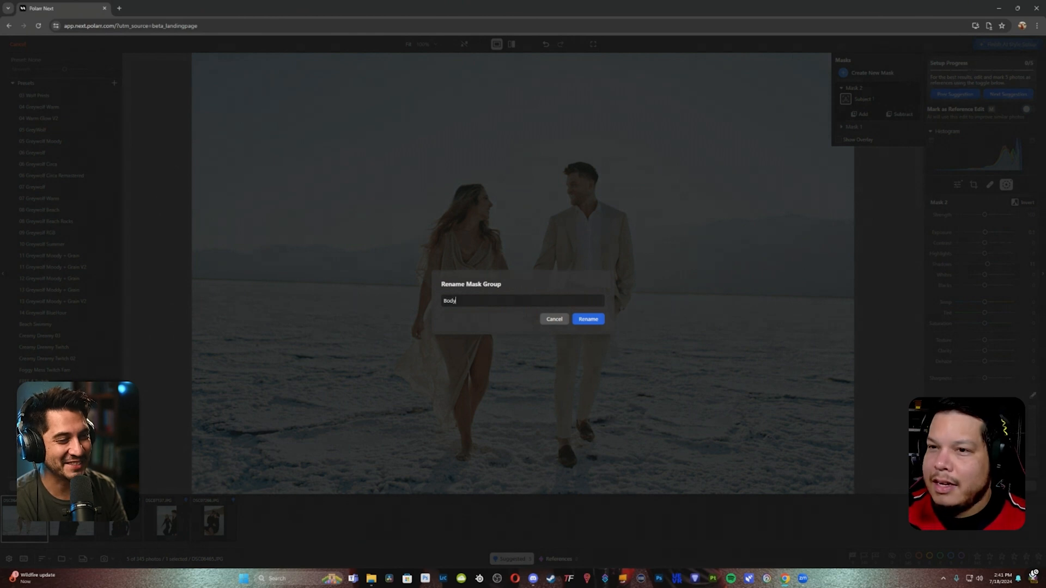
click(588, 318)
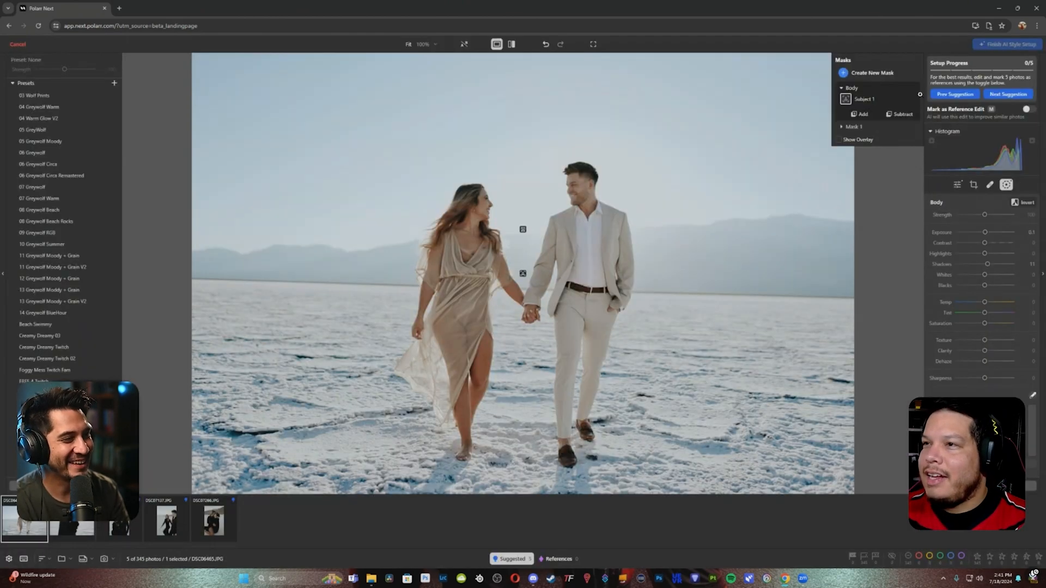
Rename the mask group that holds the background mask as background
key(m)
click(895, 127)
text(background)
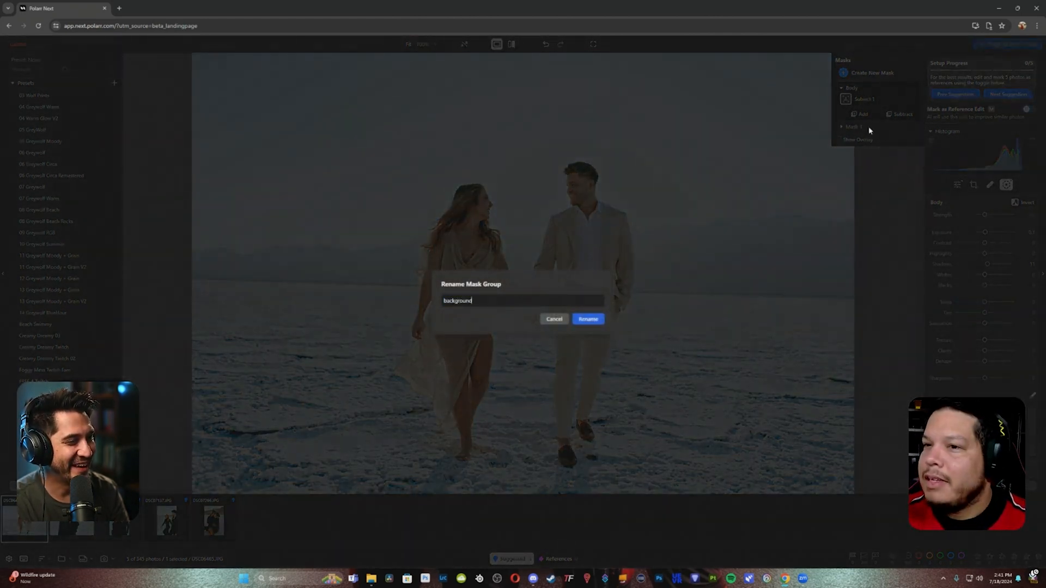
click(594, 321)
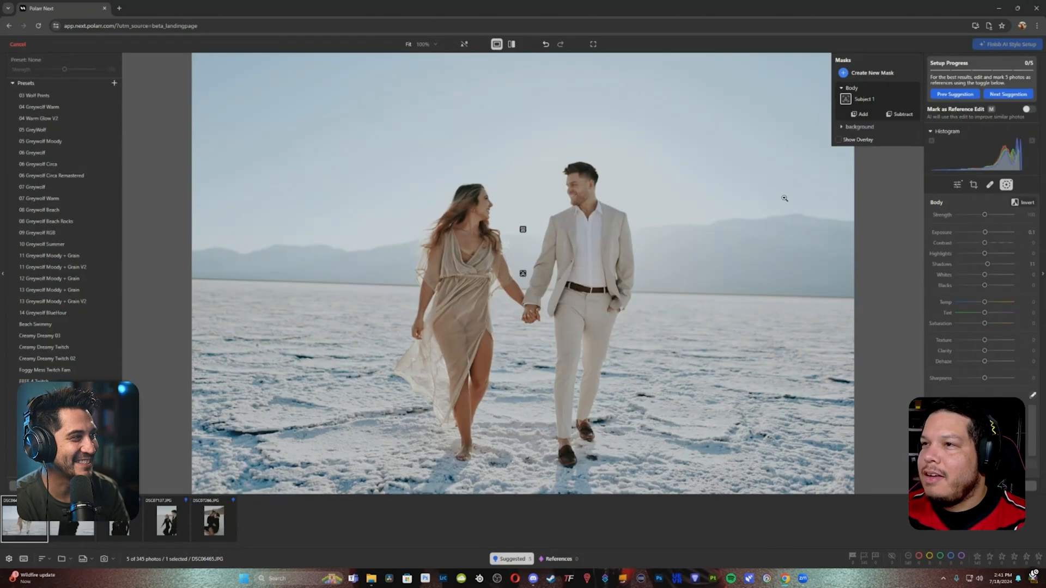
Set the temperature of the Body mask in DSC06465.JPG to 6
click(842, 88)
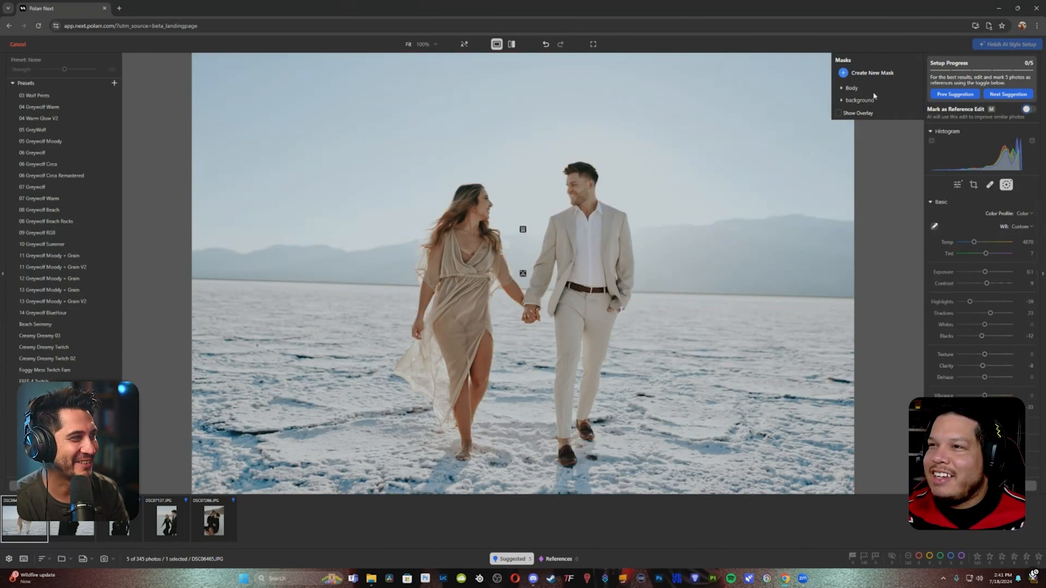
click(851, 88)
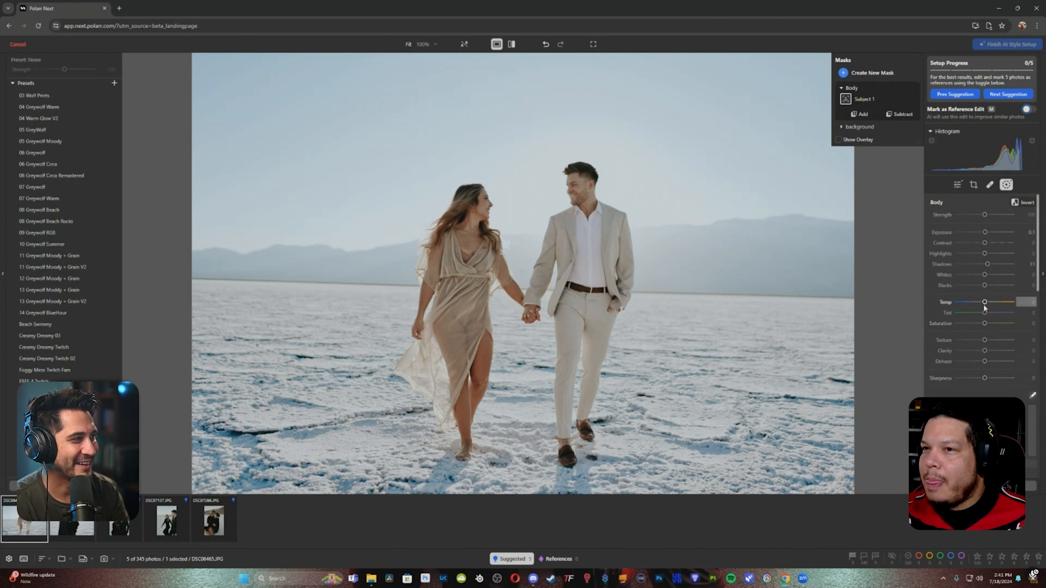
drag(985, 307, 988, 303)
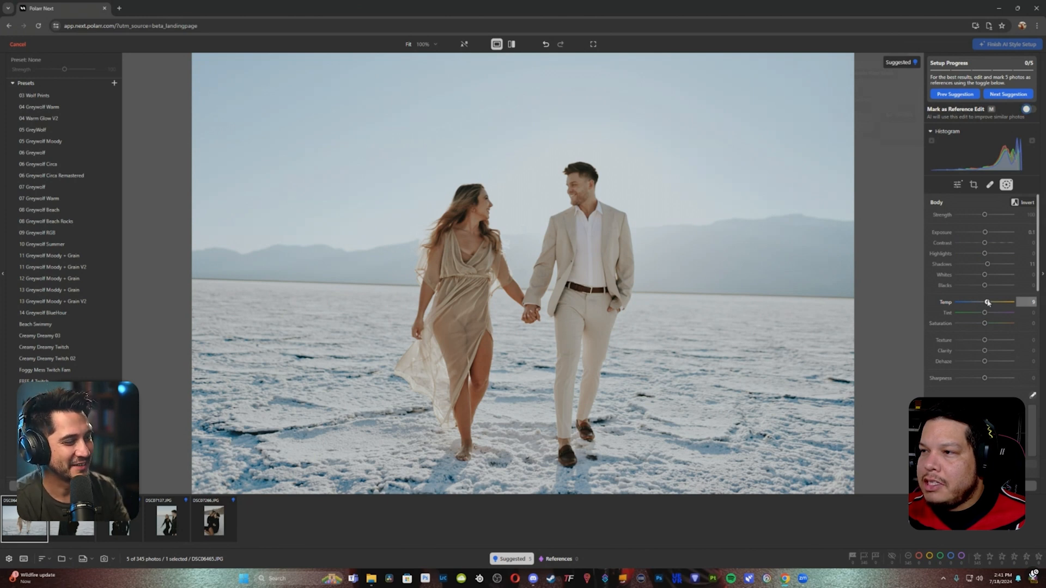
drag(987, 302, 987, 303)
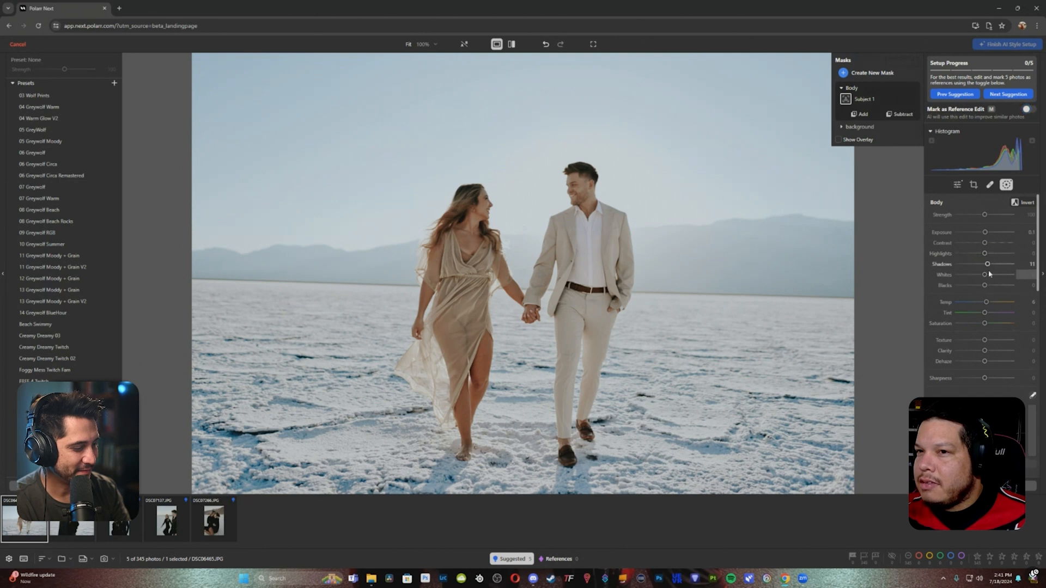
Set the Body mask's blacks to 28 and its shadows to 17
drag(984, 285, 992, 288)
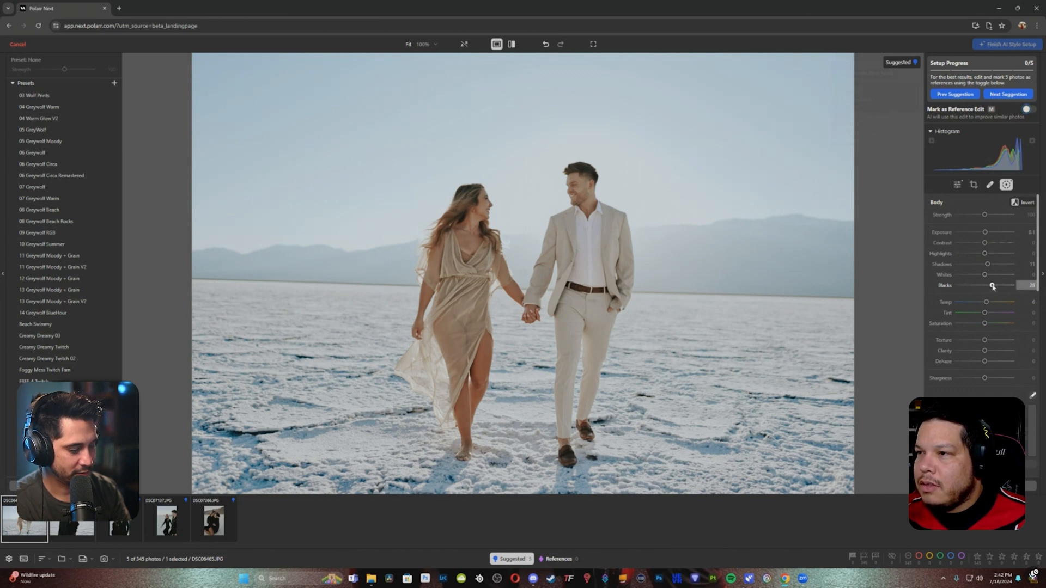
drag(993, 287, 991, 265)
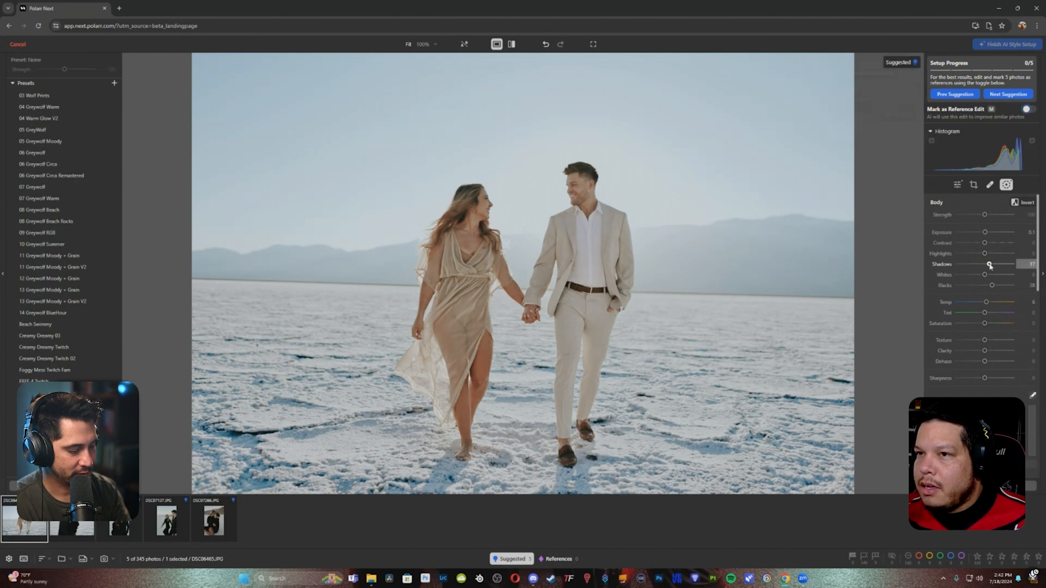
drag(990, 266, 990, 265)
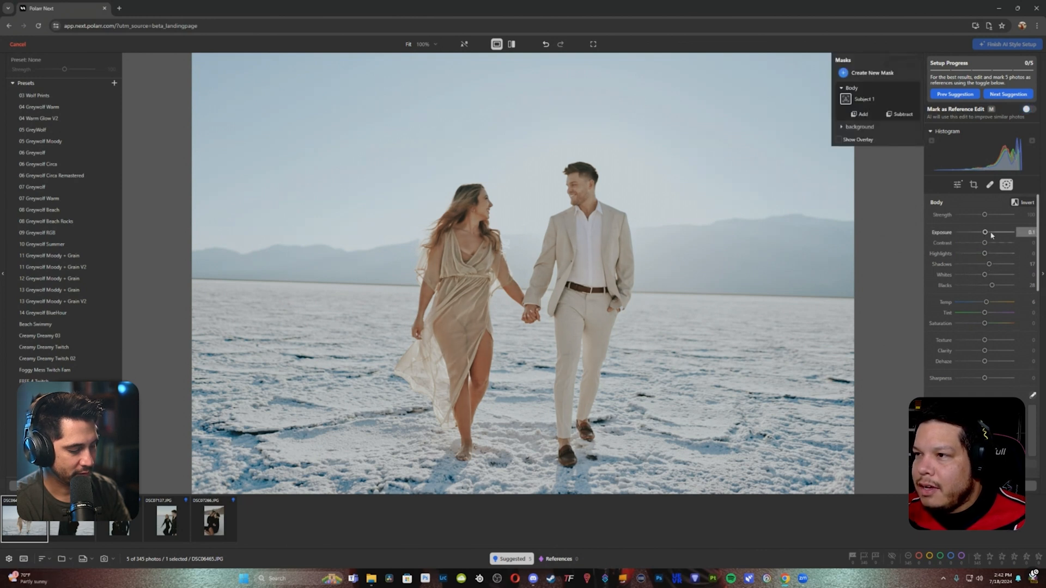
Set the Body mask's exposure to 0.3
click(1030, 232)
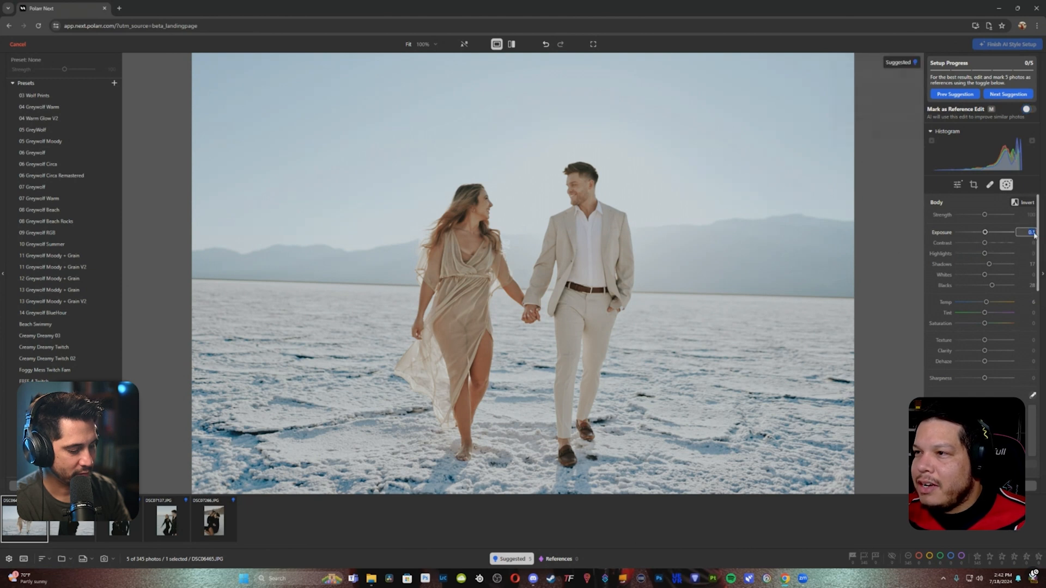
key(Return)
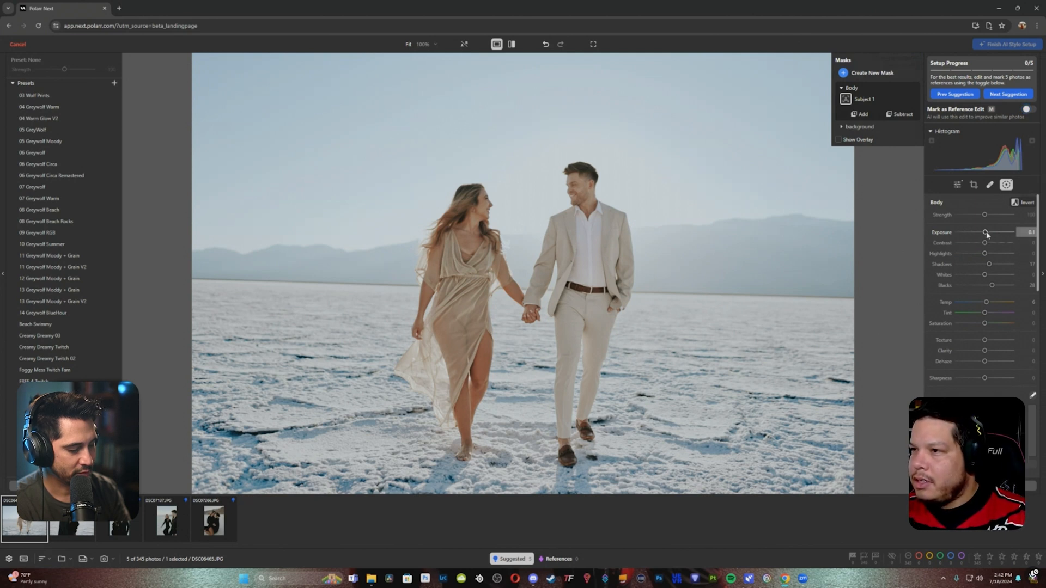
key(m)
drag(987, 234, 986, 235)
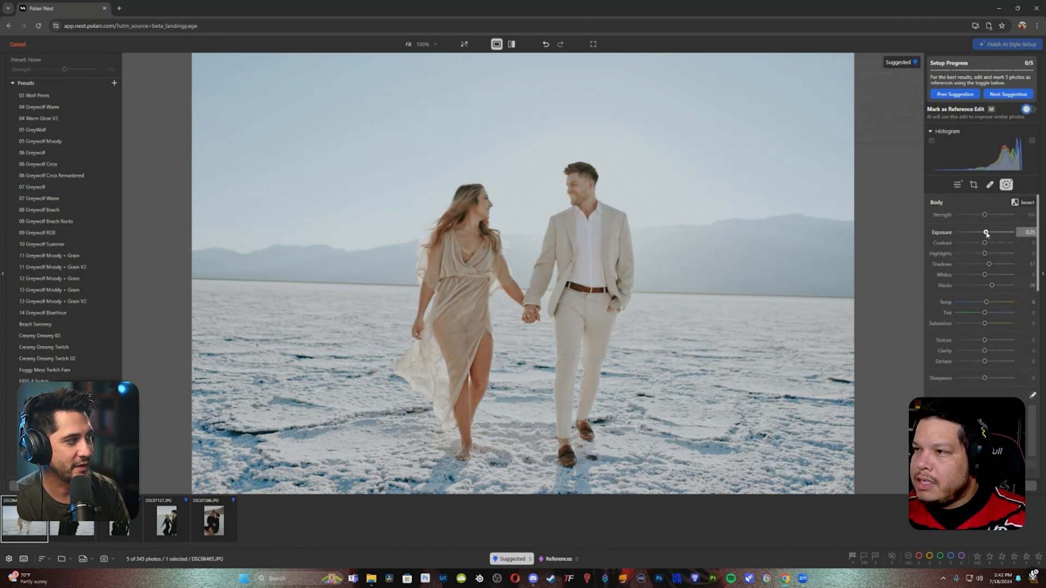
drag(988, 234, 987, 233)
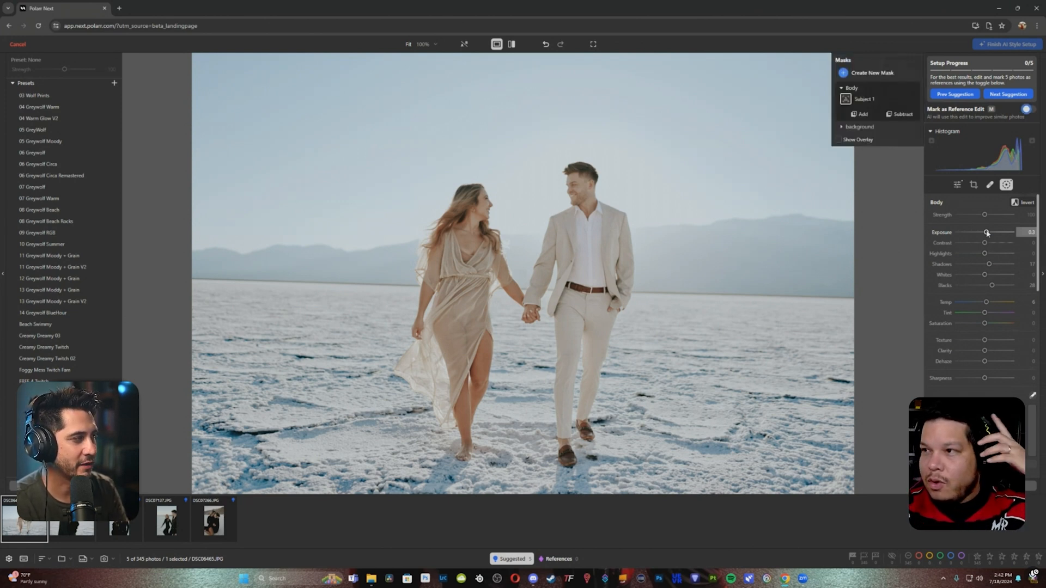
click(1031, 233)
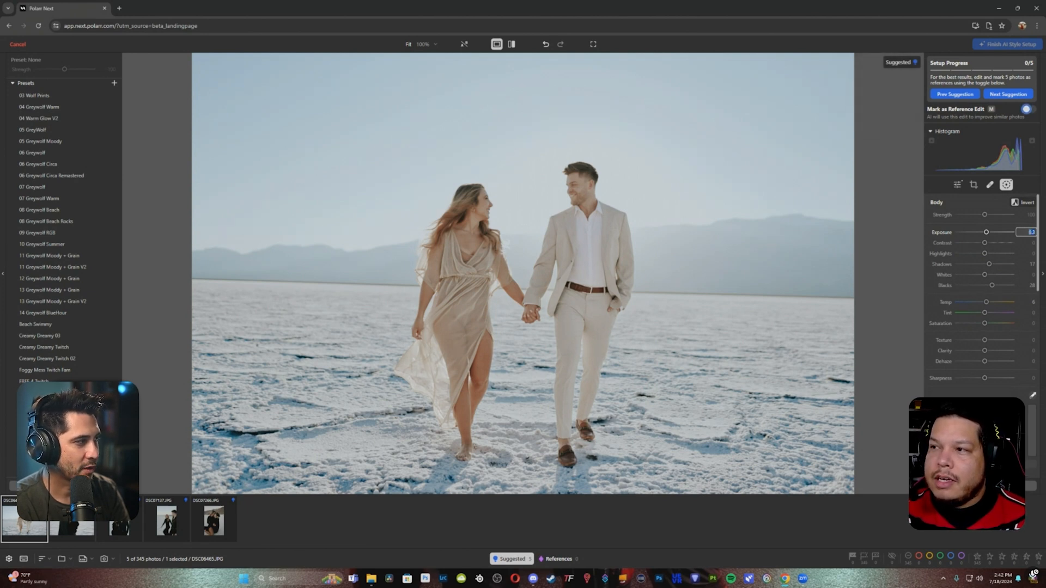
key(Return)
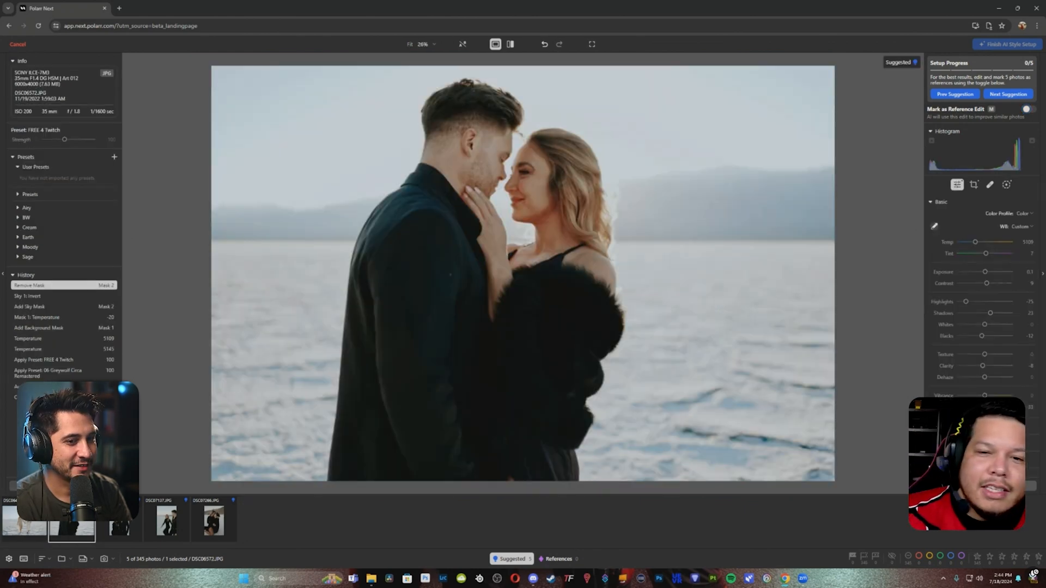
Copy the edit settings of DSC06572.JPG, including masking, and open DSC06943.JPG
key(ctrl+c)
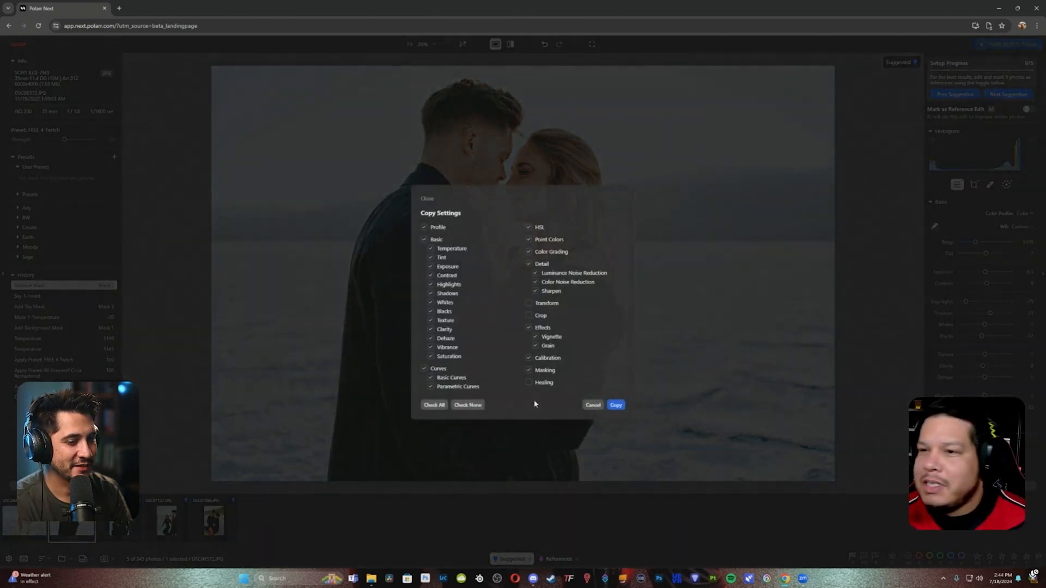
click(613, 404)
click(122, 526)
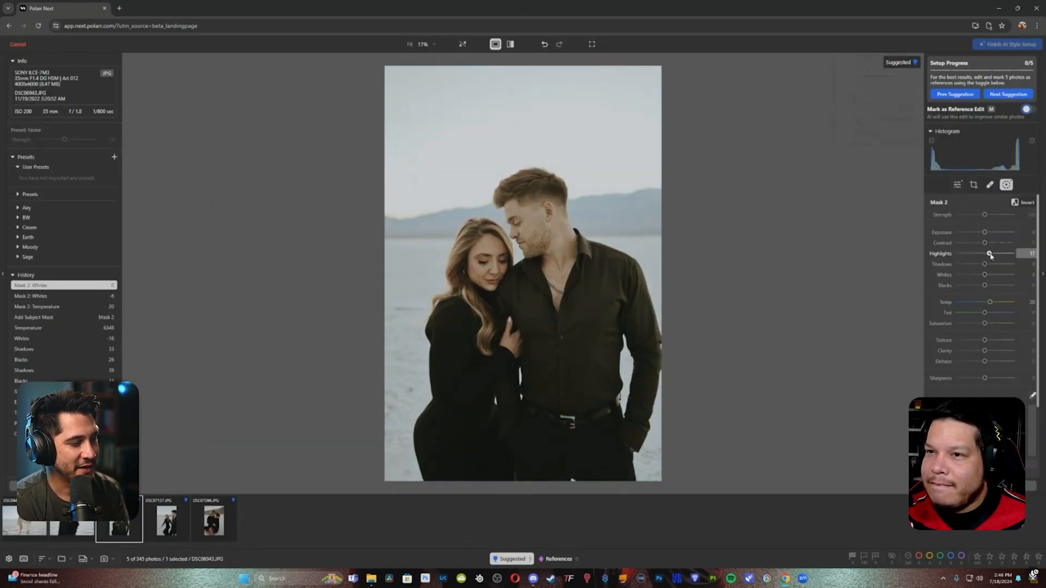
Set the highlights of the subject mask in DSC06943.JPG to 6 and return to the photo's basic adjustments
mouse_move(989, 254)
mouse_down()
mouse_move(999, 255)
mouse_move(987, 255)
mouse_up()
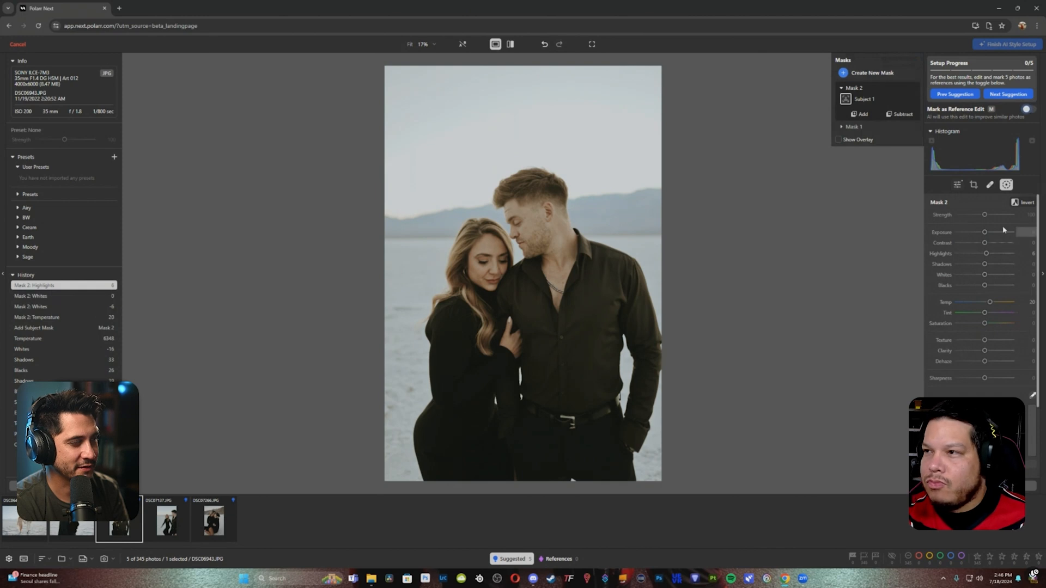
click(1006, 185)
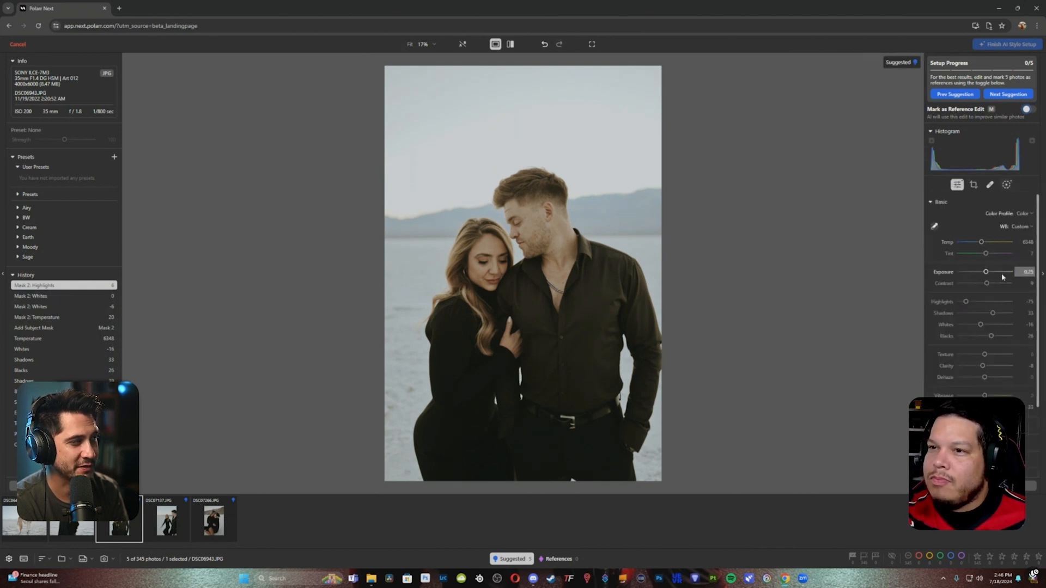
scroll(1000, 338, down, 3)
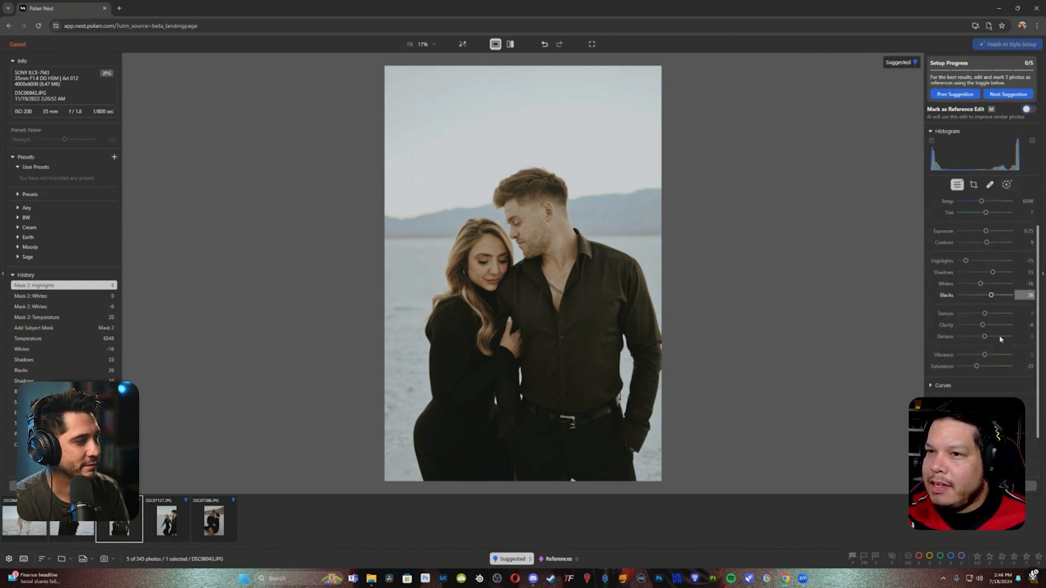
Set the photo's overall clarity to -18 and compare the edit with the original
key(backslash)
key(backslash)
key(backslash)
key(backslash)
key(backslash)
key(backslash)
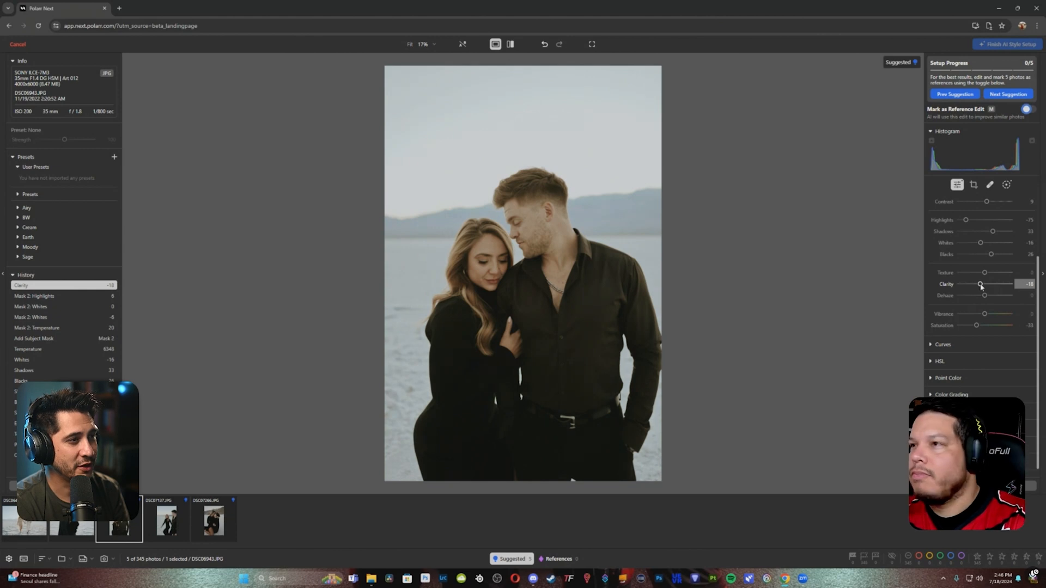
Compare DSC06943.JPG with its original side by side, then repeatedly in single view
click(510, 44)
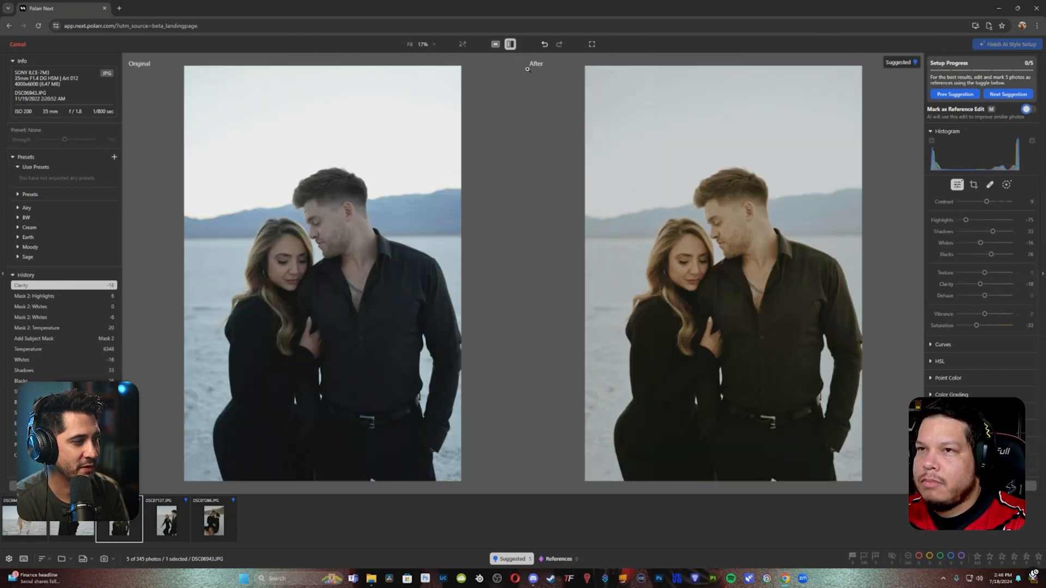
click(497, 47)
key(backslash)
key(backslash)
key(backslash)
key(backslash)
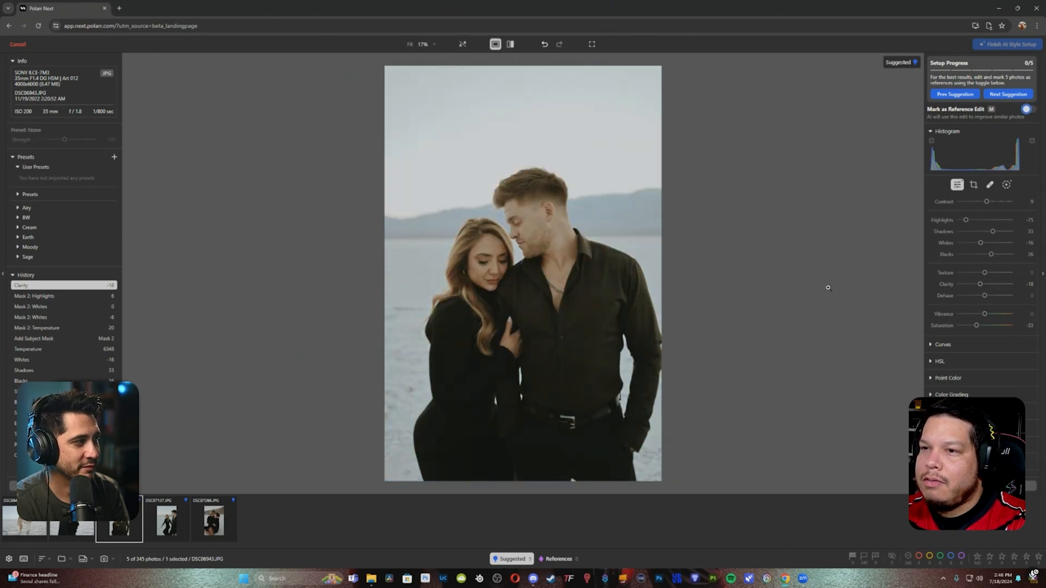
key(backslash)
key(backslash)
key(backslash)
key(backslash)
key(backslash)
key(backslash)
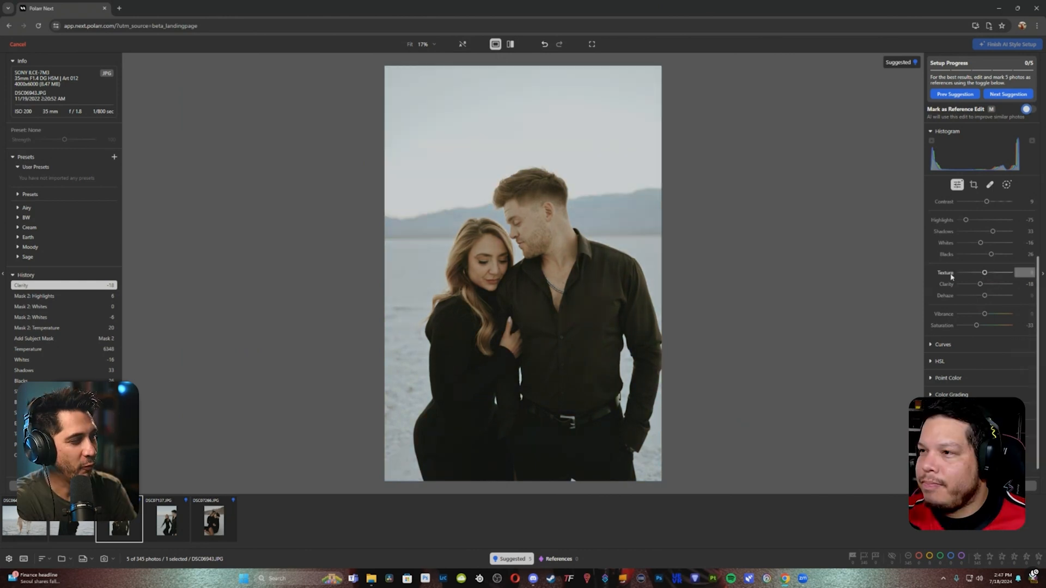
Try raising the photo's temperature to 6398 and return it to 6348
key(m)
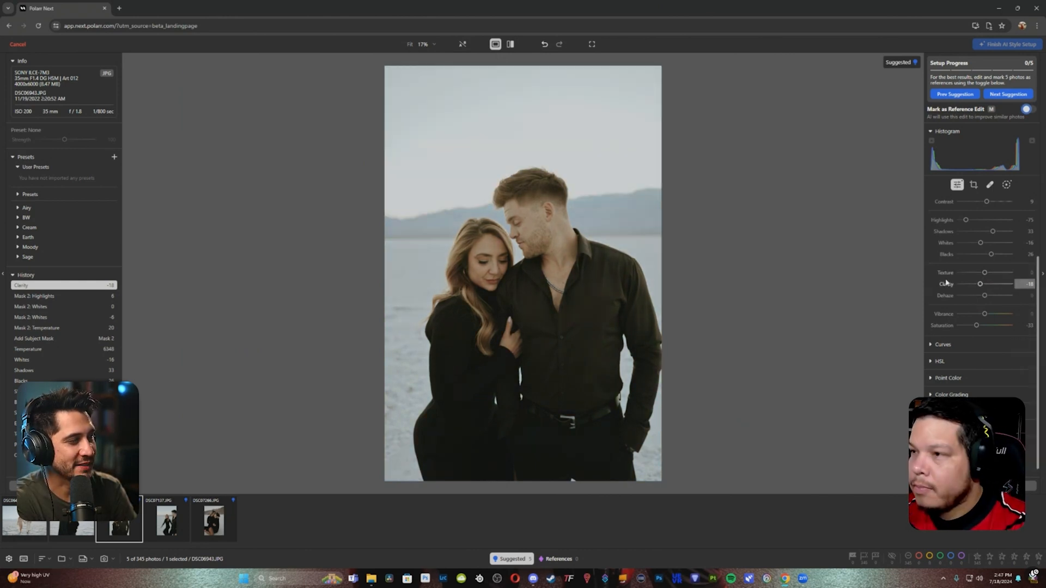
key(bracketright)
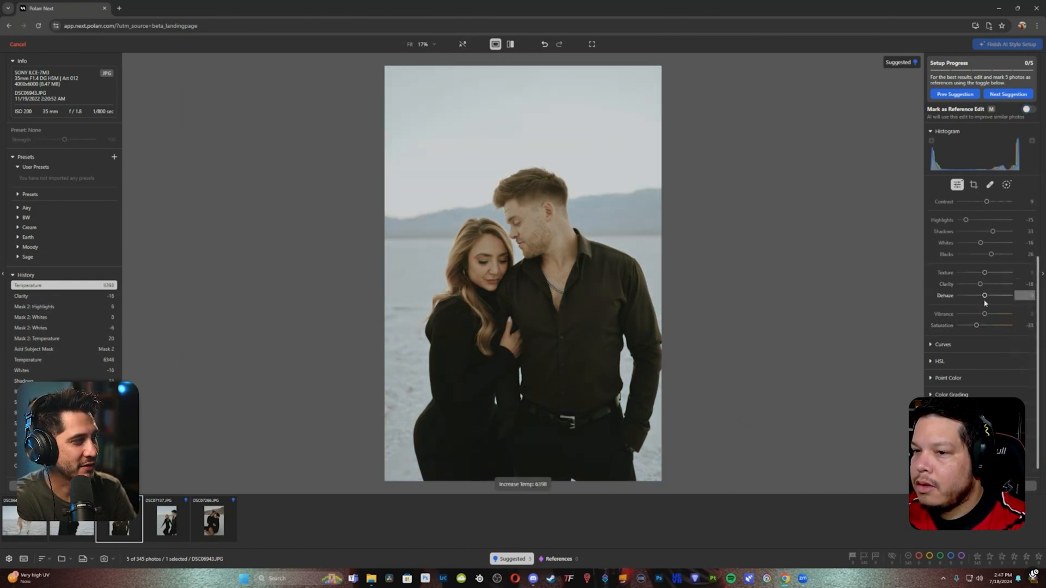
key(bracketleft)
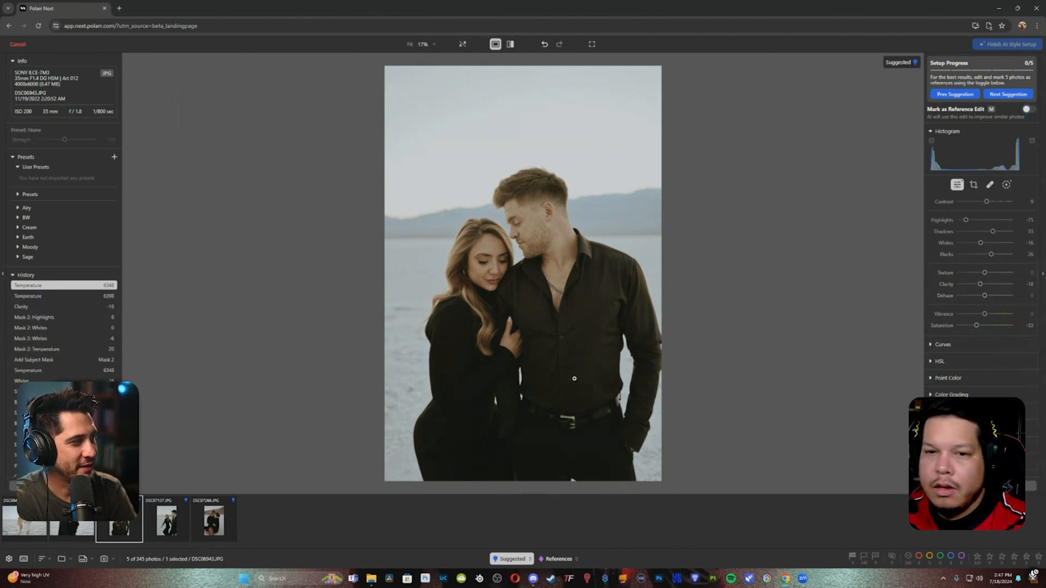
Examine which area of the photo Mask 2 covers
click(1006, 184)
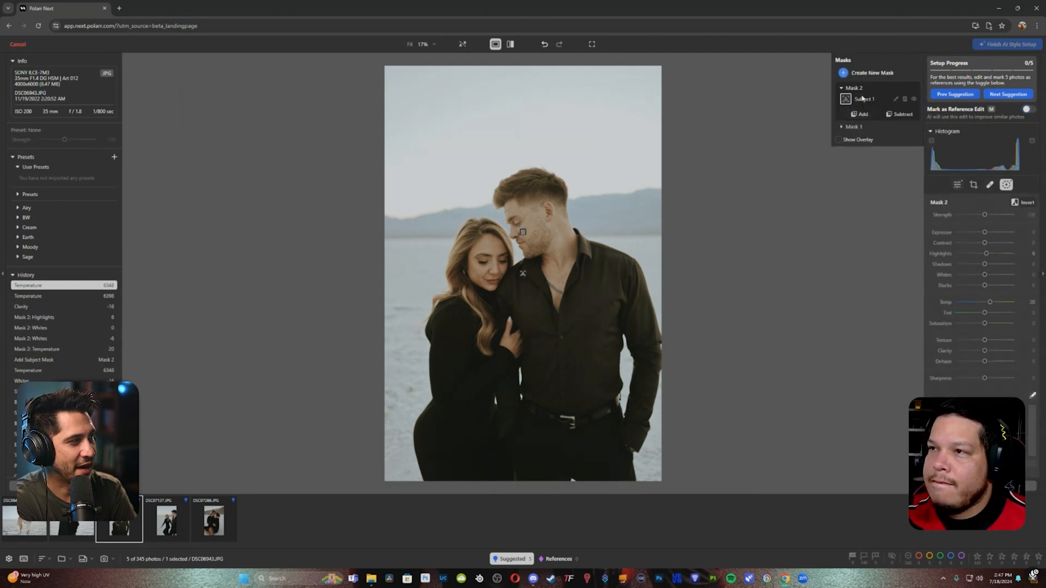
mouse_move(862, 94)
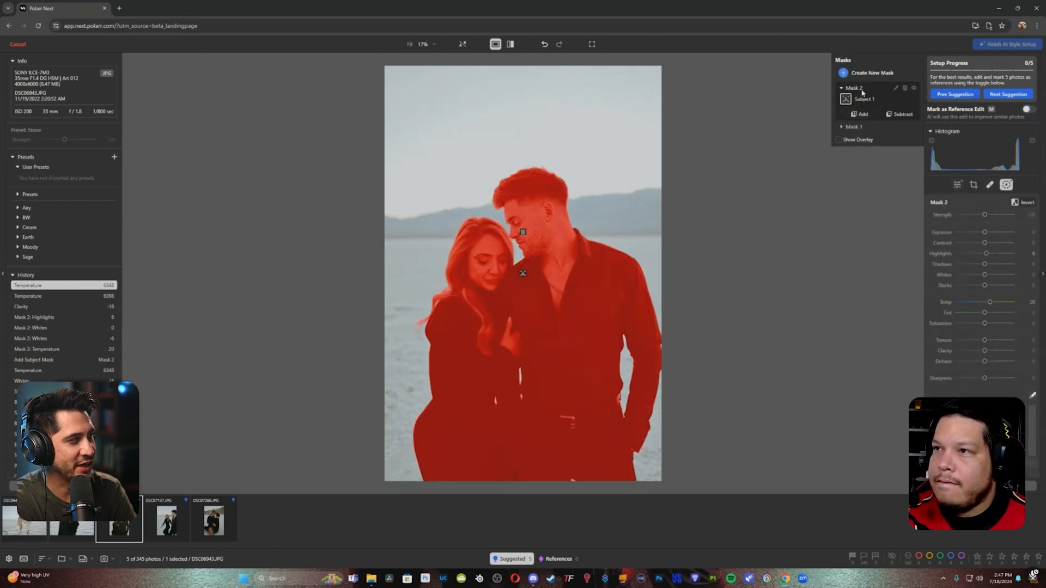
key(m)
key(m)
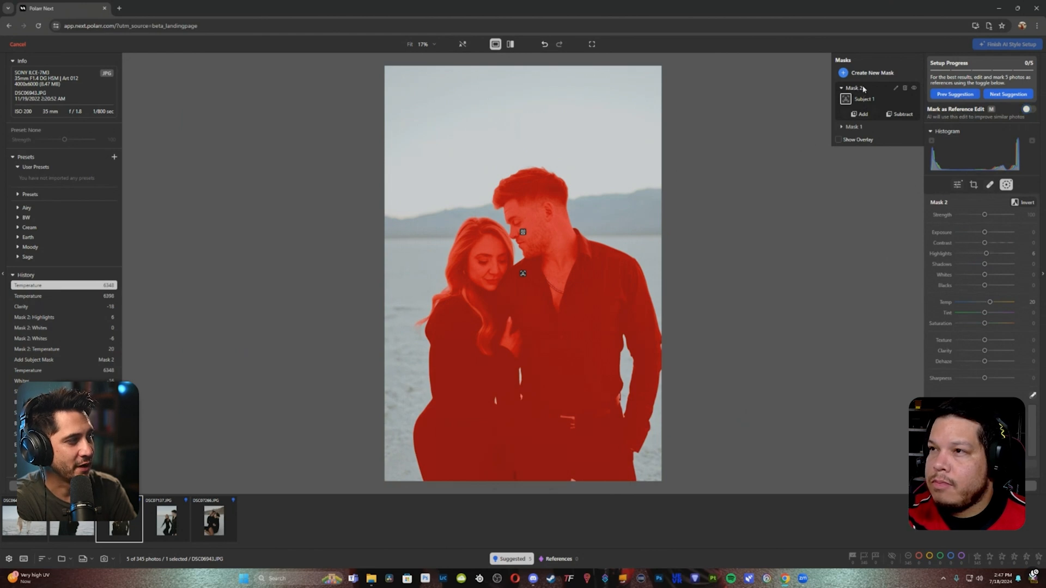
key(m)
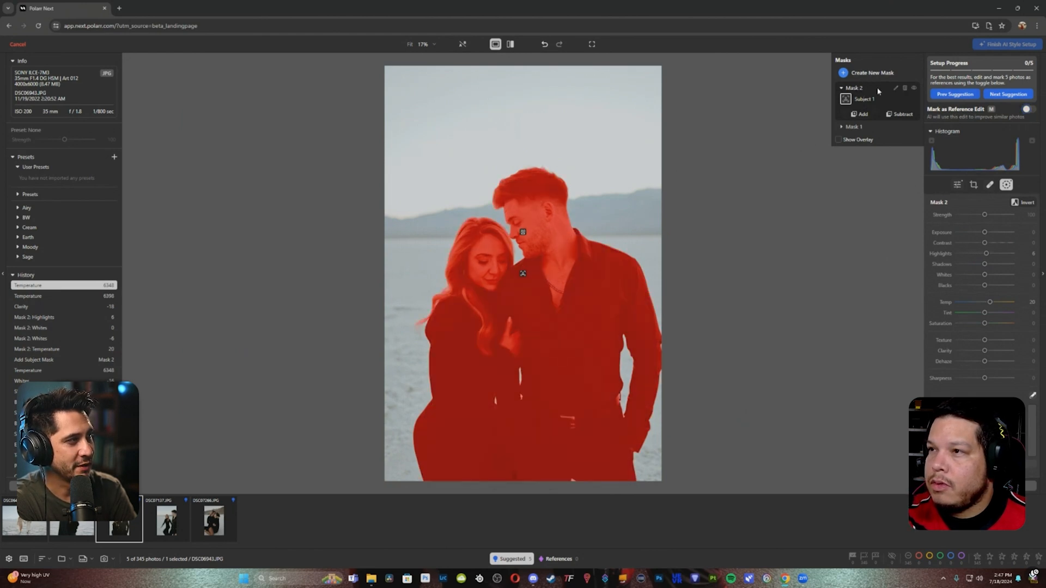
key(m)
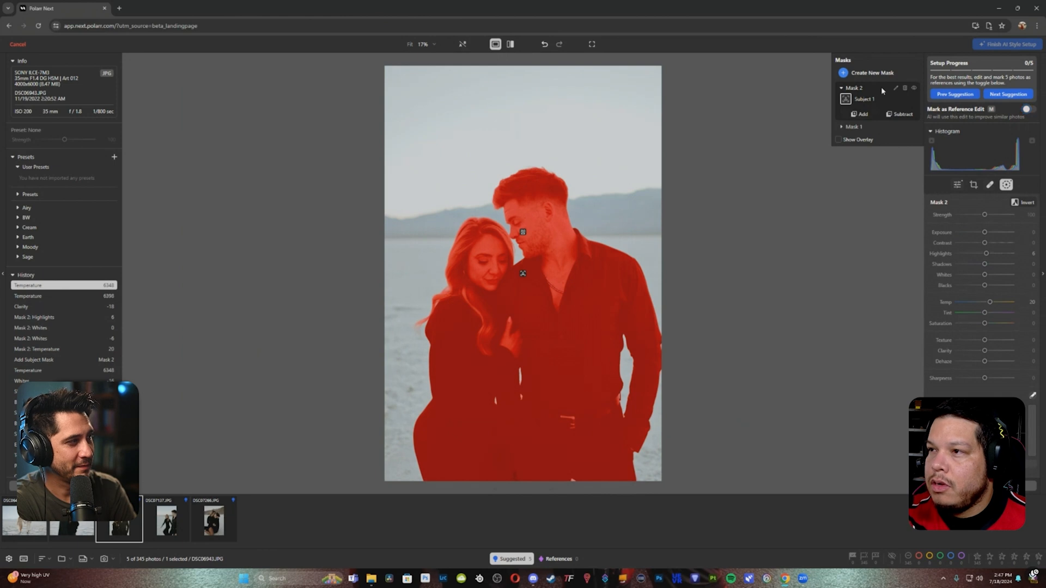
key(m)
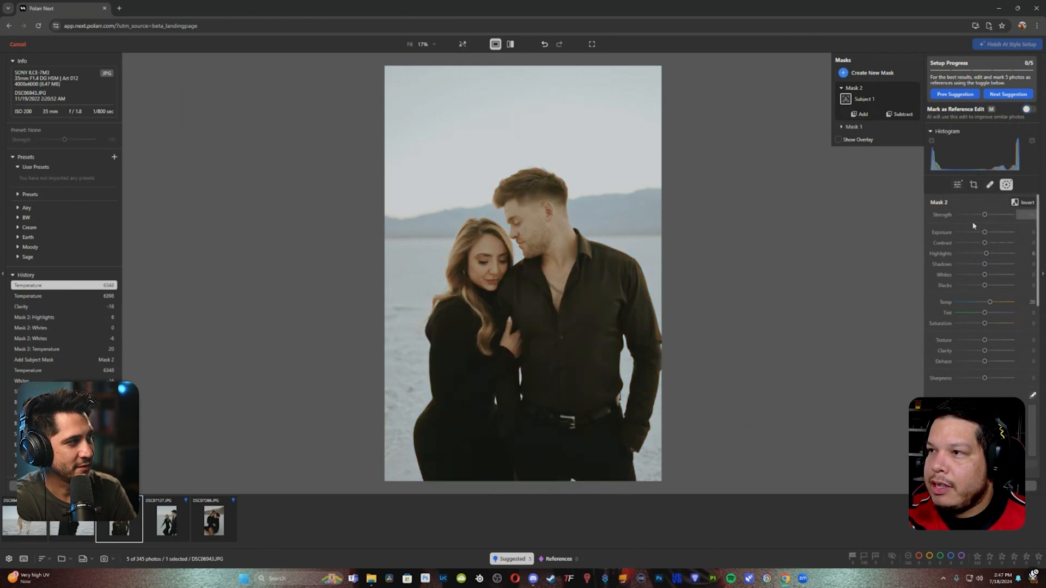
Lower the strength of Mask 2 slightly and check the background mask's settings
click(848, 88)
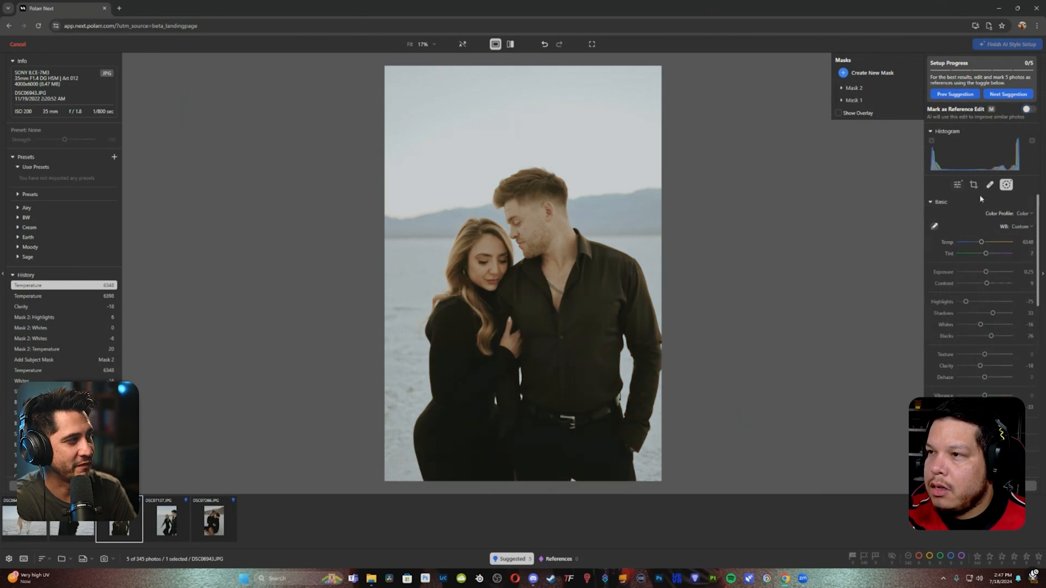
click(853, 88)
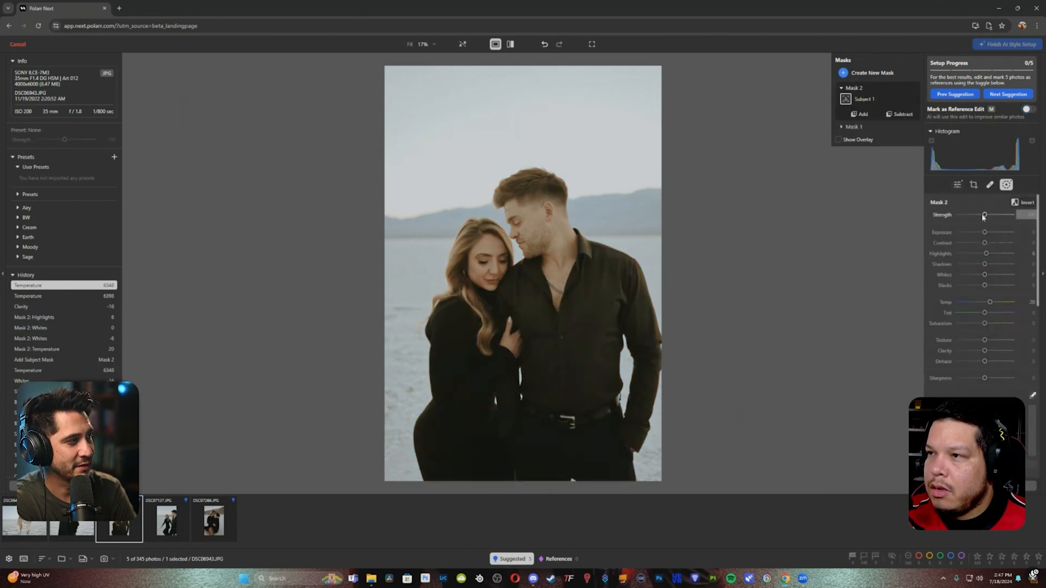
drag(986, 216, 974, 216)
click(858, 127)
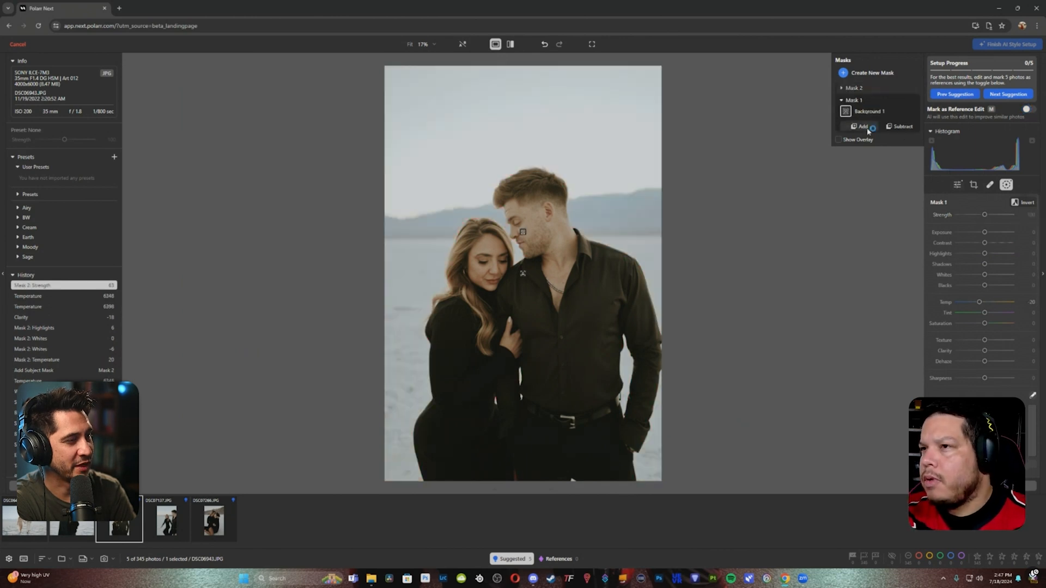
click(854, 88)
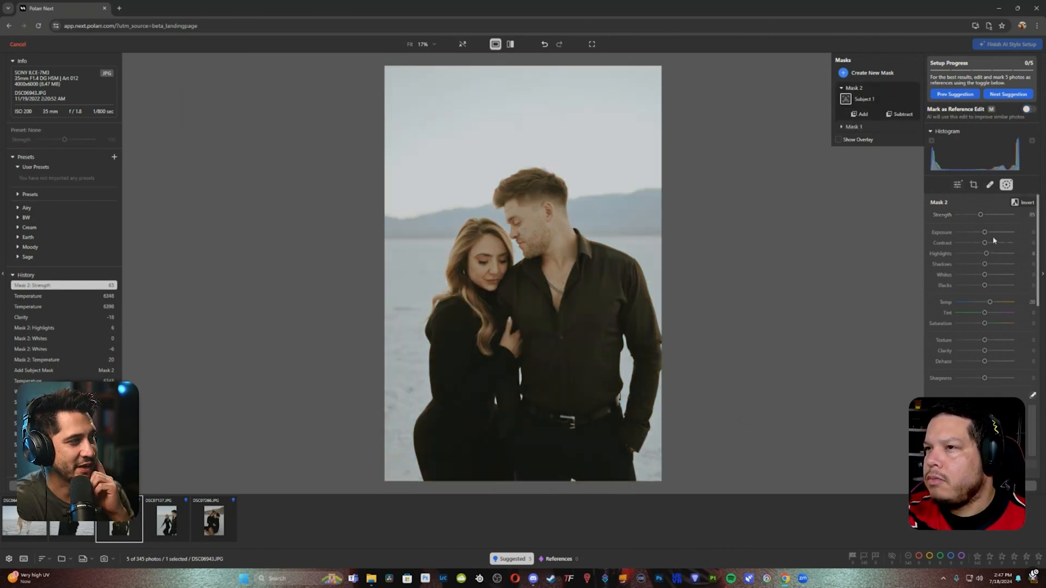
Raise the strength of Mask 2 on DSC06943.JPG to about 131 and return to the basic adjustments
drag(983, 215, 998, 216)
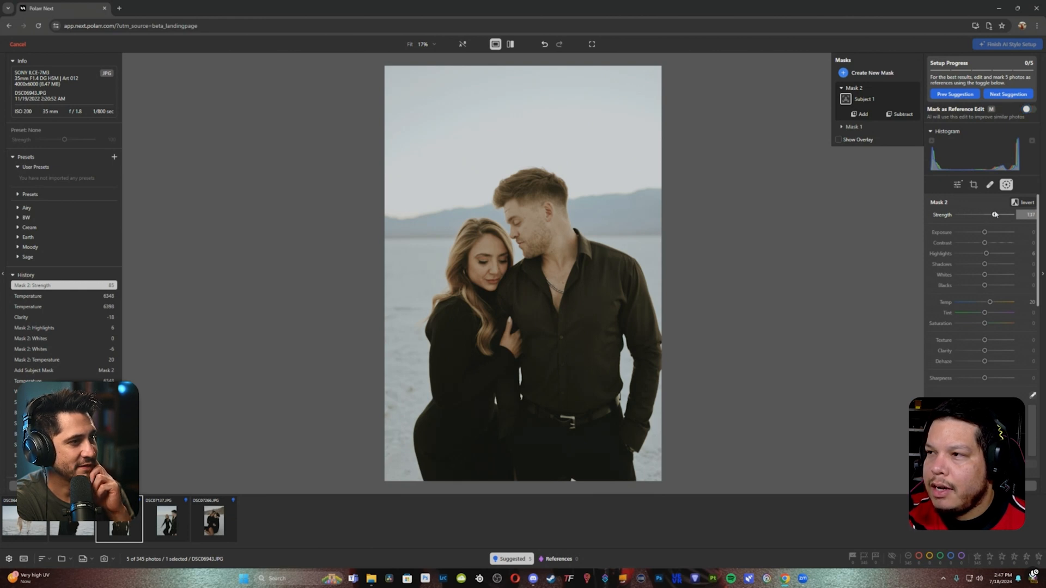
drag(990, 216, 992, 215)
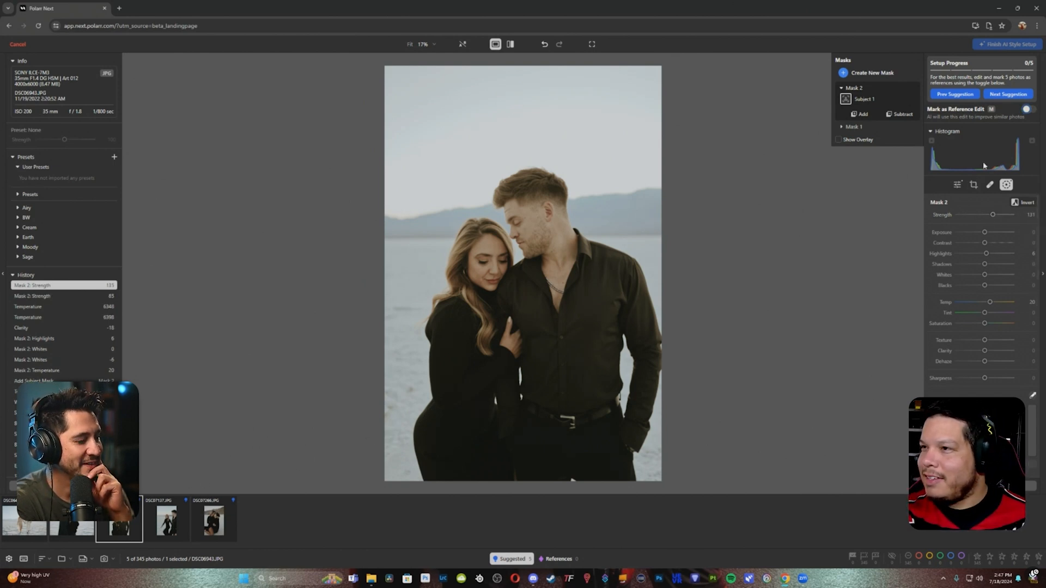
click(1007, 184)
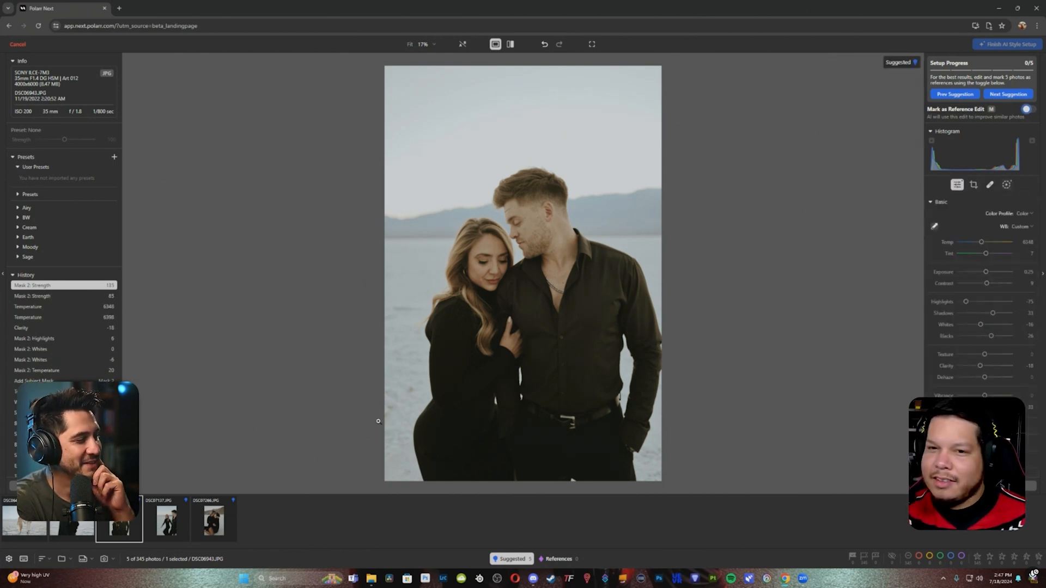
Open DSC07137.JPG, collapse its photo info and expand the Presets group to list the individual presets
click(175, 523)
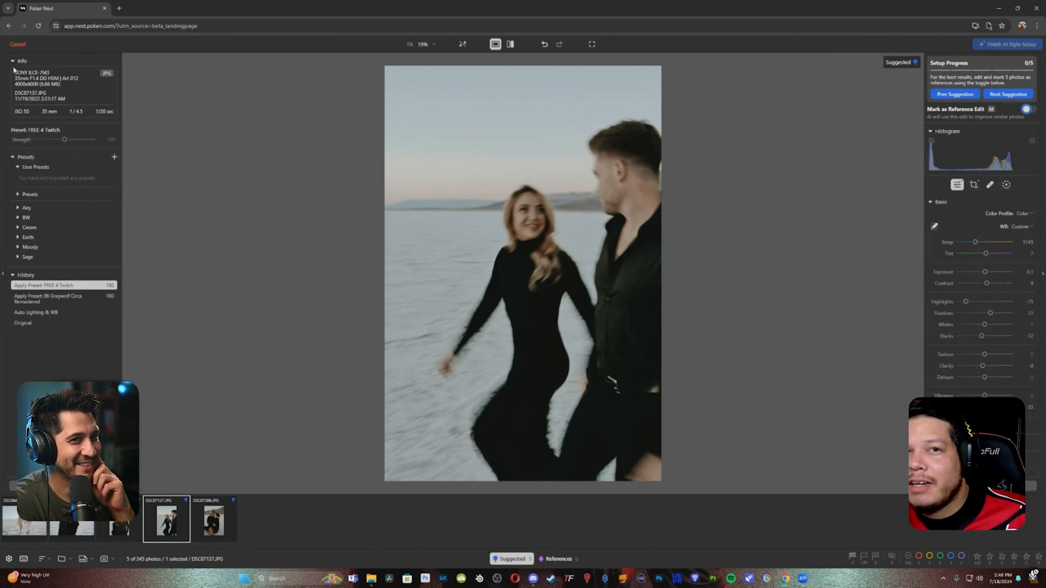
click(16, 61)
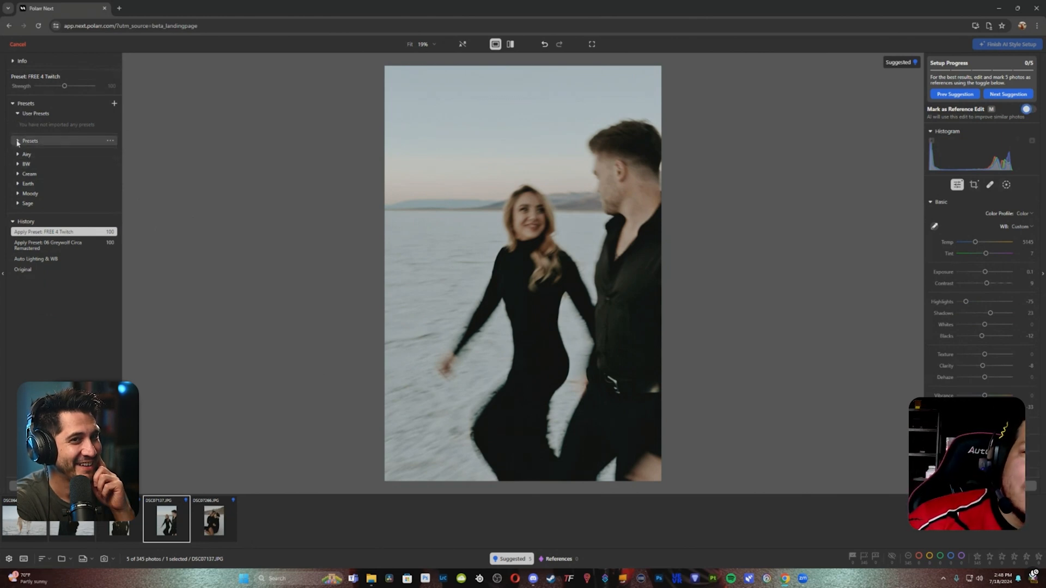
click(18, 141)
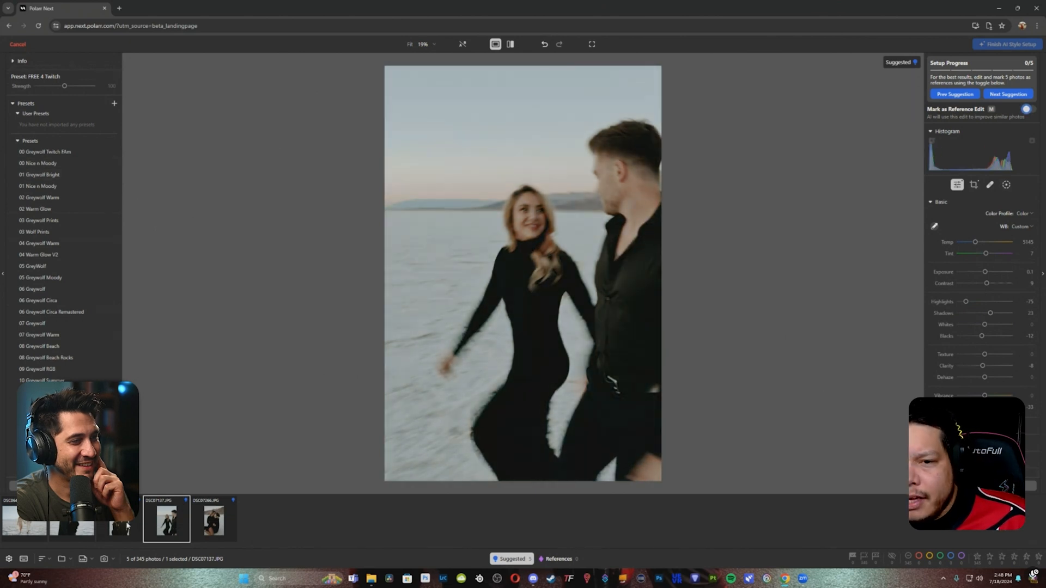
Try pasting the copied edits onto DSC07137.JPG and undo its edits back to the unedited original
key(ctrl+v)
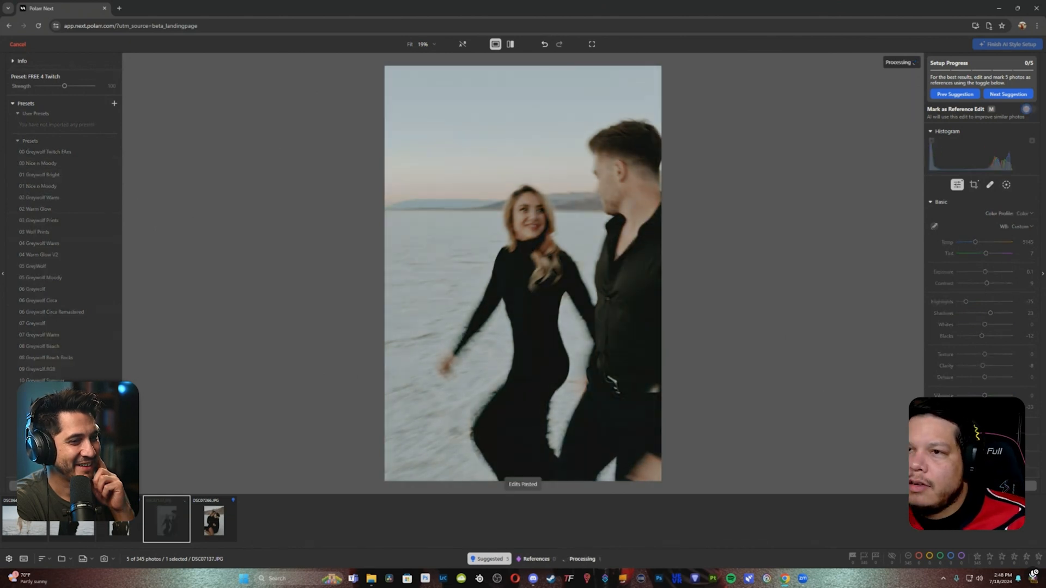
key(m)
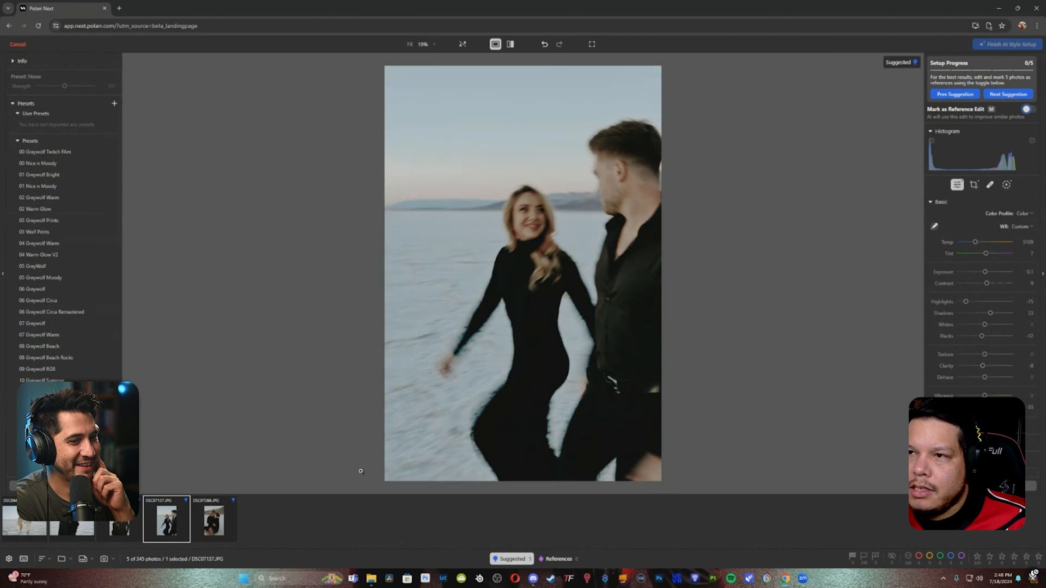
key(m)
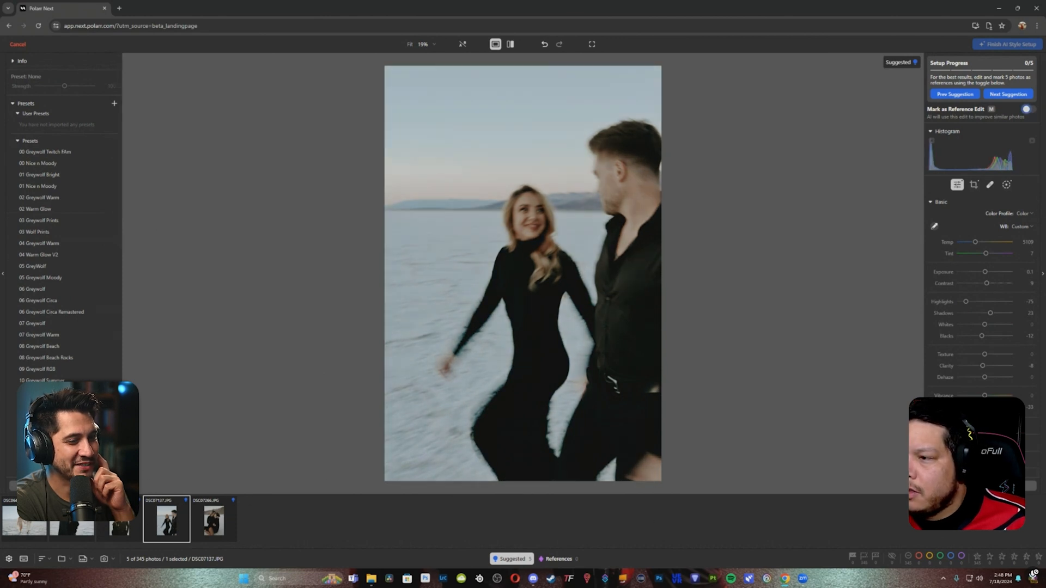
key(ctrl+z)
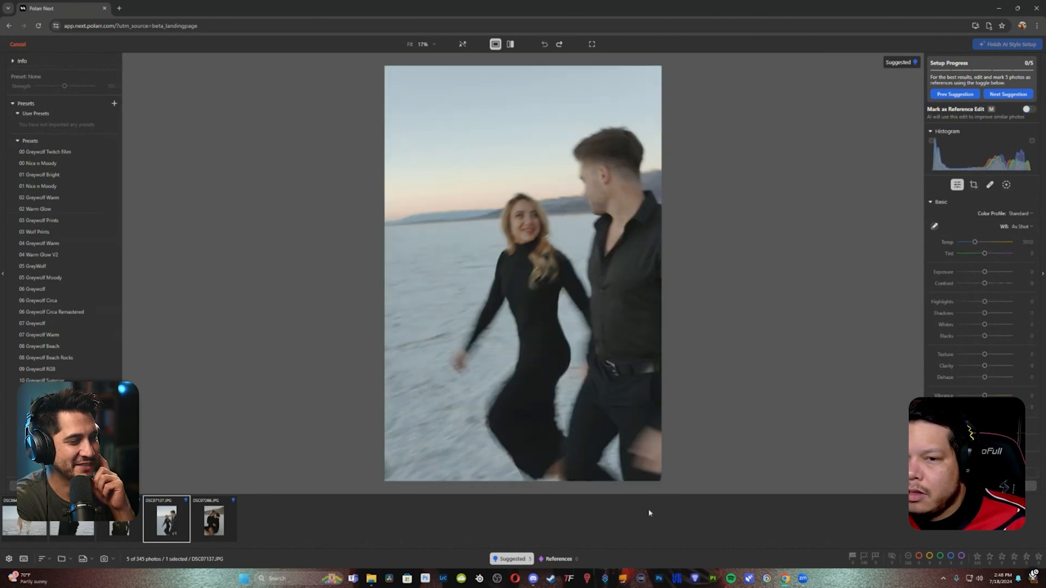
Copy the checked edit settings from DSC06572.JPG, leaving out crop, transform and healing, and paste them onto DSC07137.JPG
click(71, 526)
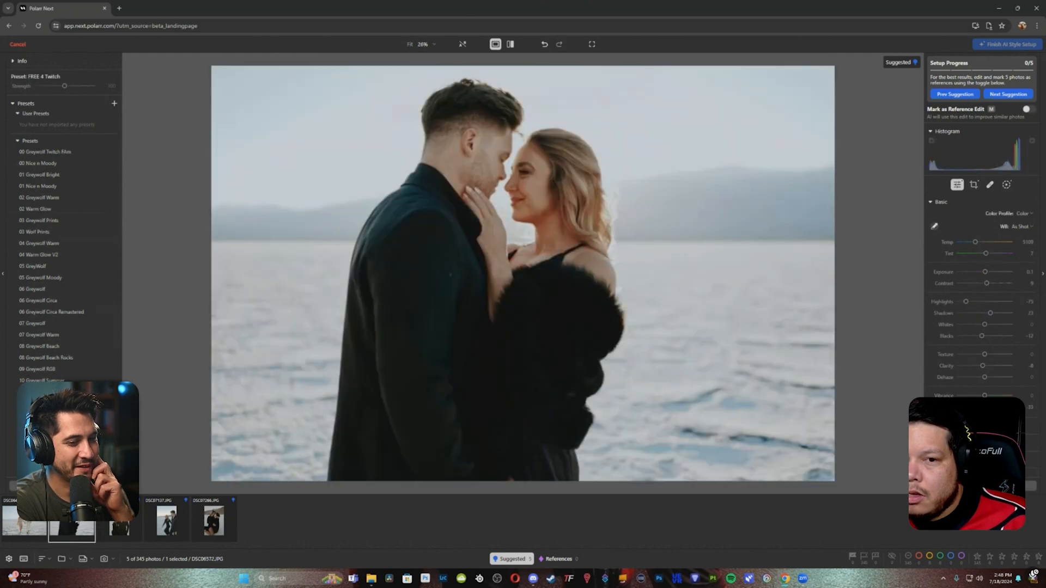
key(ctrl+shift+c)
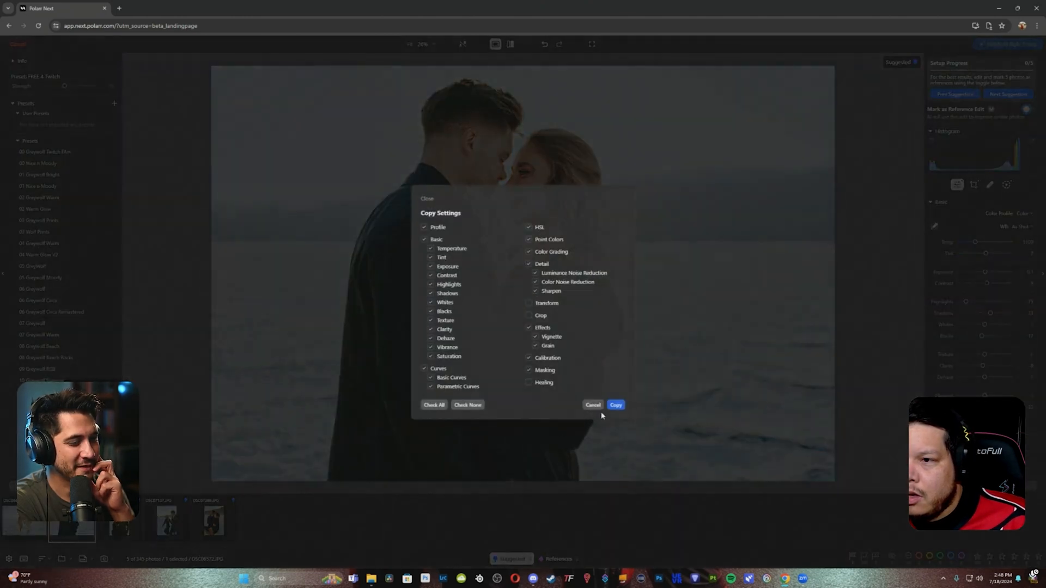
click(617, 406)
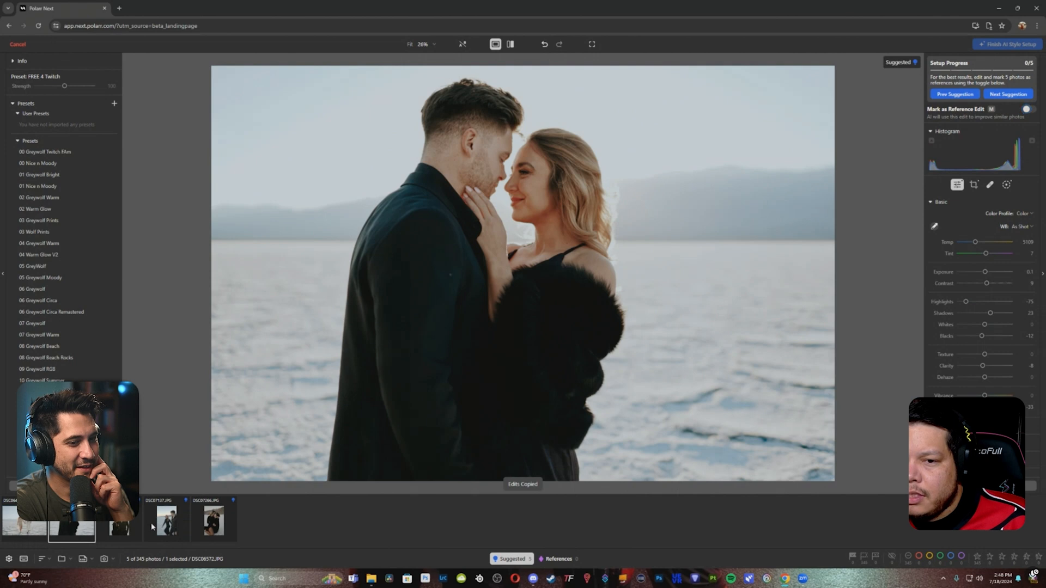
click(167, 520)
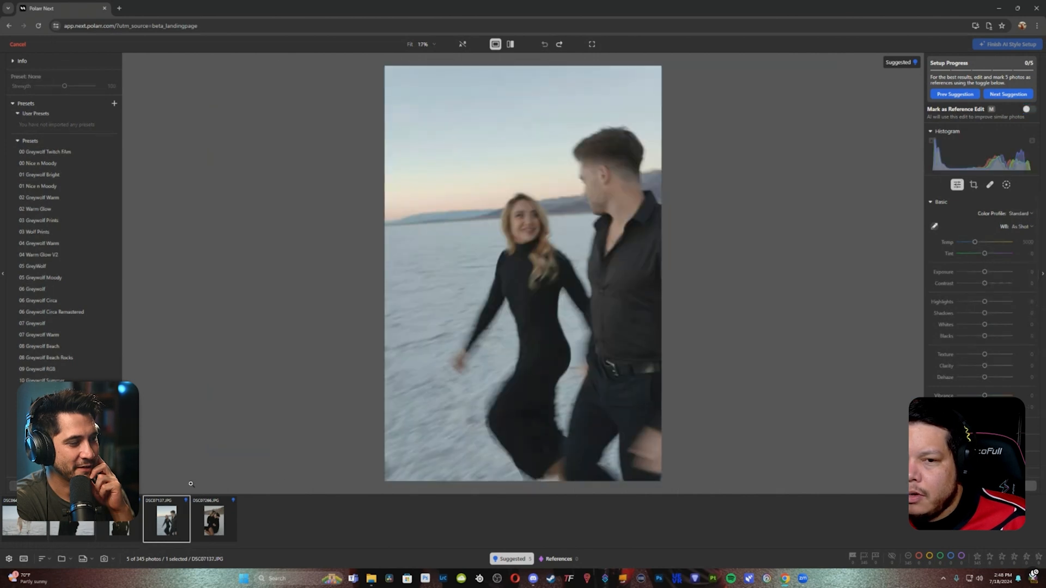
key(ctrl+shift+v)
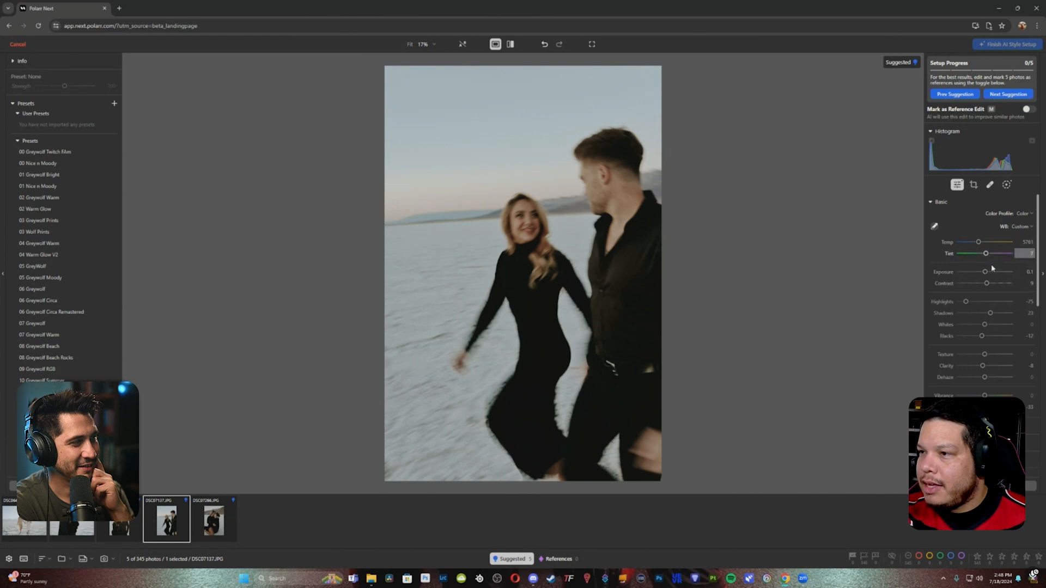
Review the color grading ranges of DSC07137.JPG and tint the highlights blue with hue 219 and saturation 10
scroll(1002, 419, down, 3)
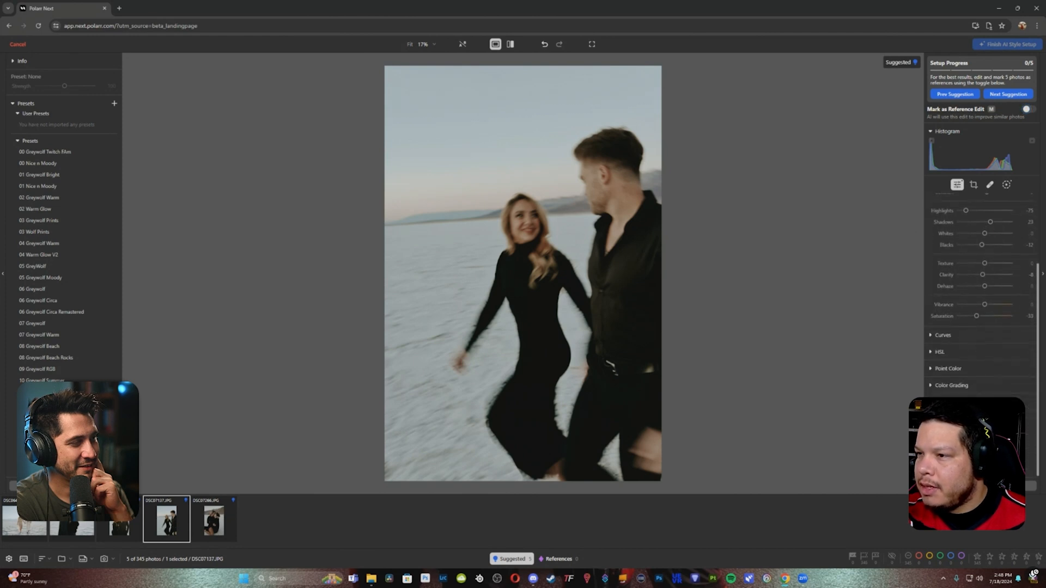
click(930, 387)
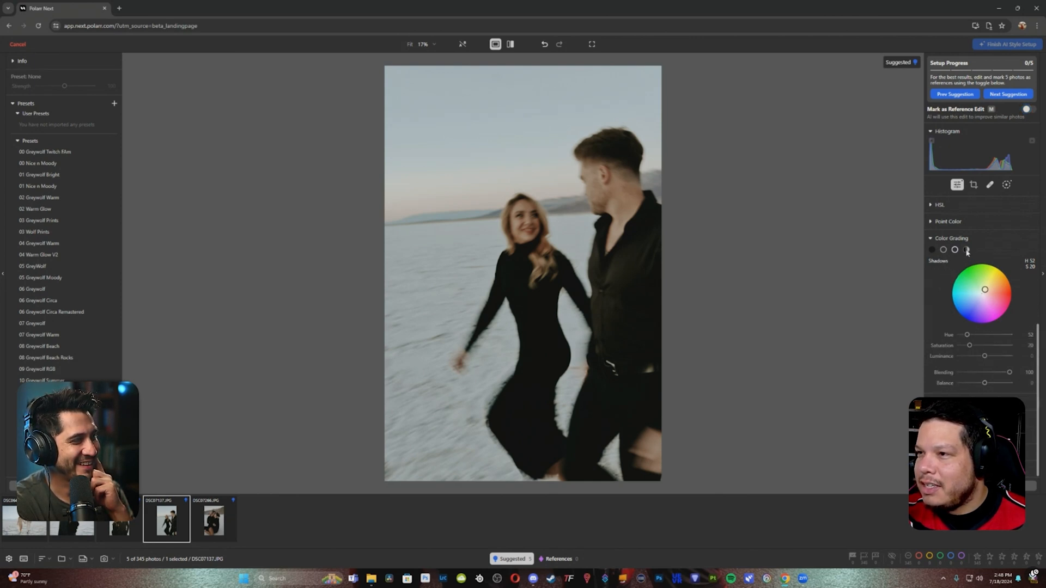
click(944, 249)
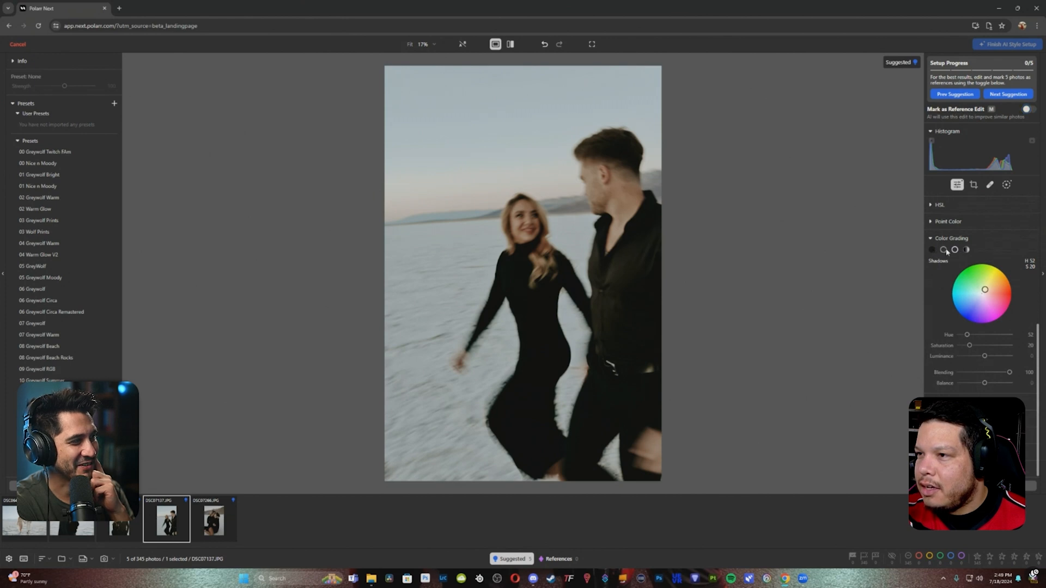
click(956, 251)
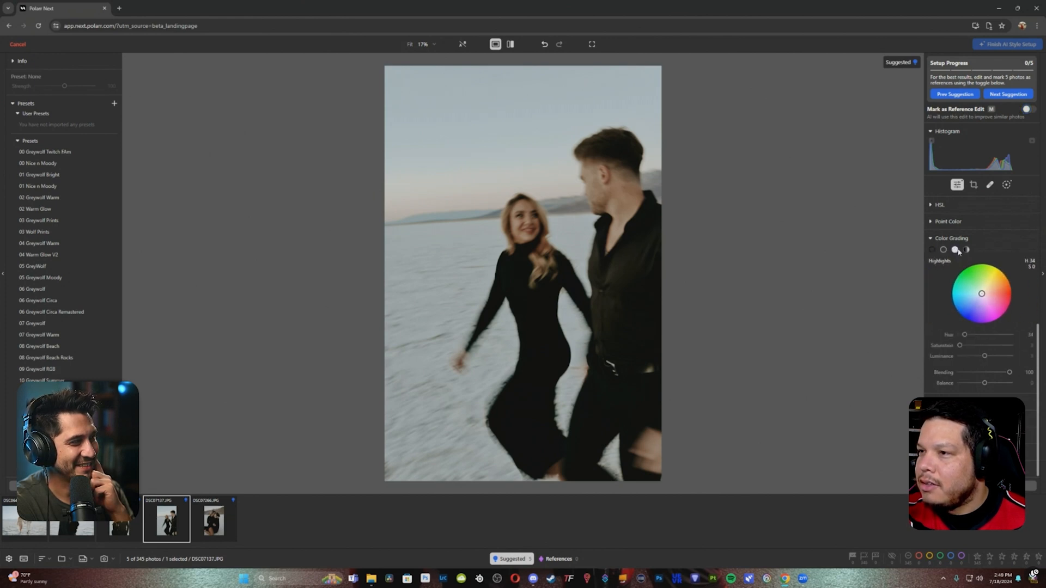
click(967, 250)
click(956, 250)
click(945, 251)
click(956, 251)
drag(982, 294, 979, 295)
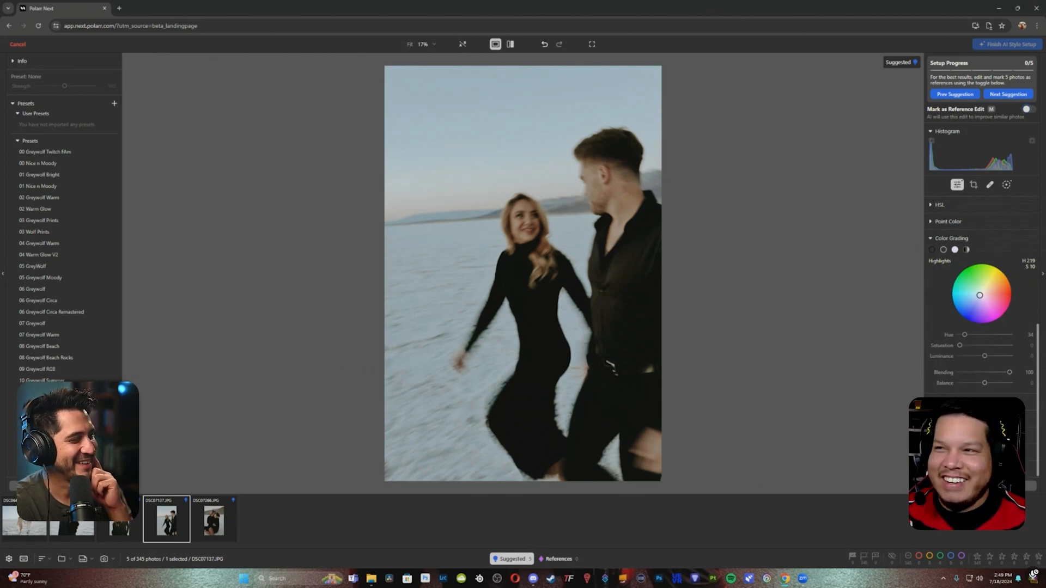
key(m)
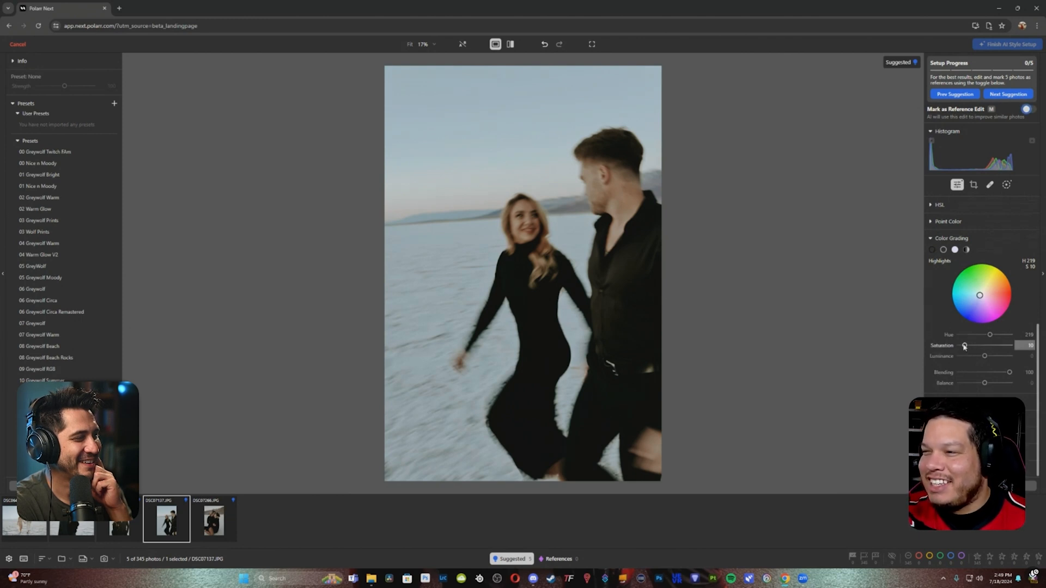
Try stronger highlights saturation, undo it, set it to 11, and check the midtones and shadows before closing Color Grading
drag(966, 346, 974, 347)
key(ctrl+z)
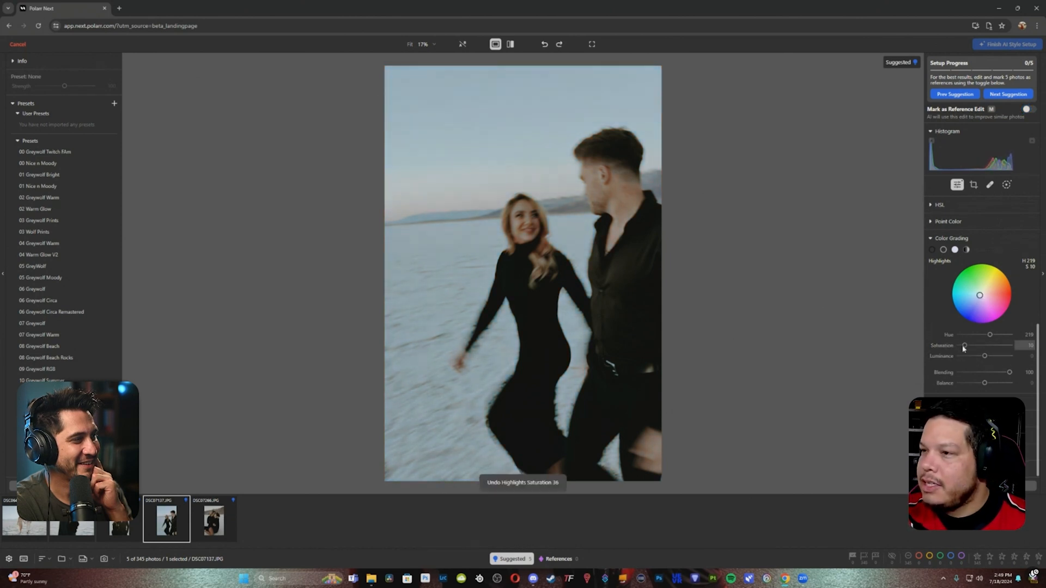
drag(965, 346, 966, 347)
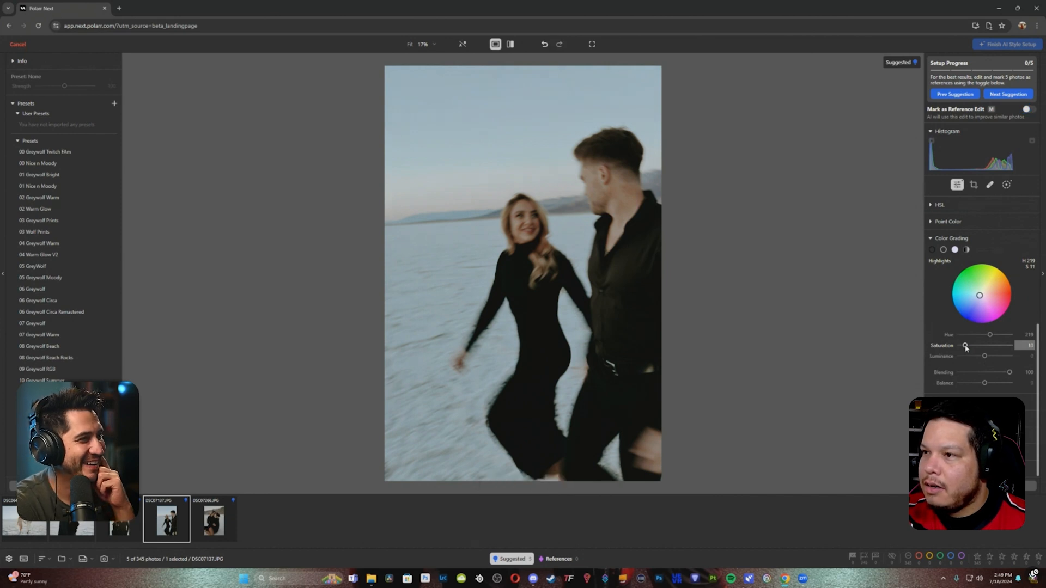
click(944, 250)
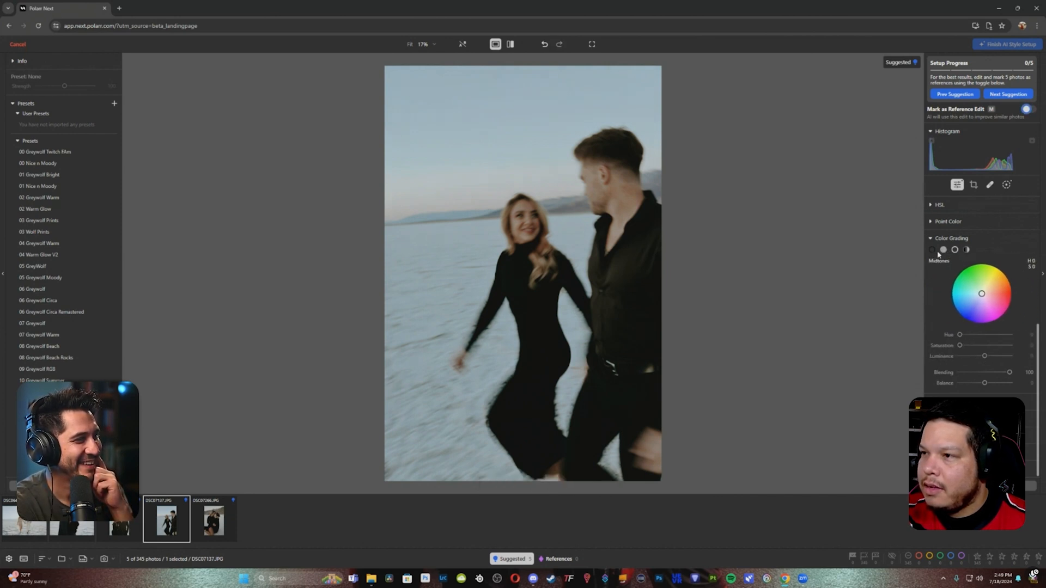
click(933, 250)
click(930, 239)
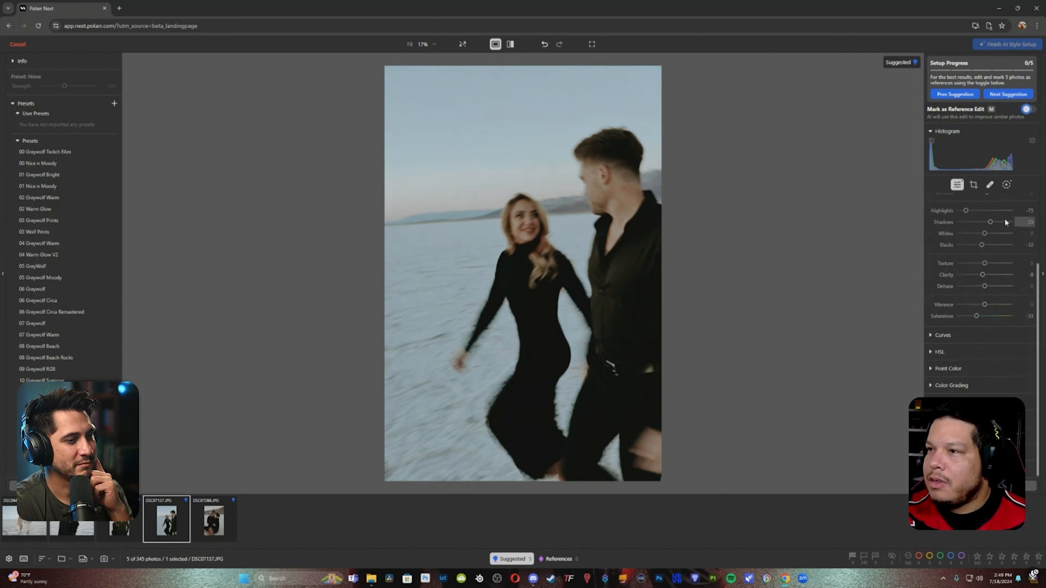
Set the temperature to 6022, highlights to -66, whites to -15 and clarity to -18, and raise the blacks
scroll(1006, 245, up, 3)
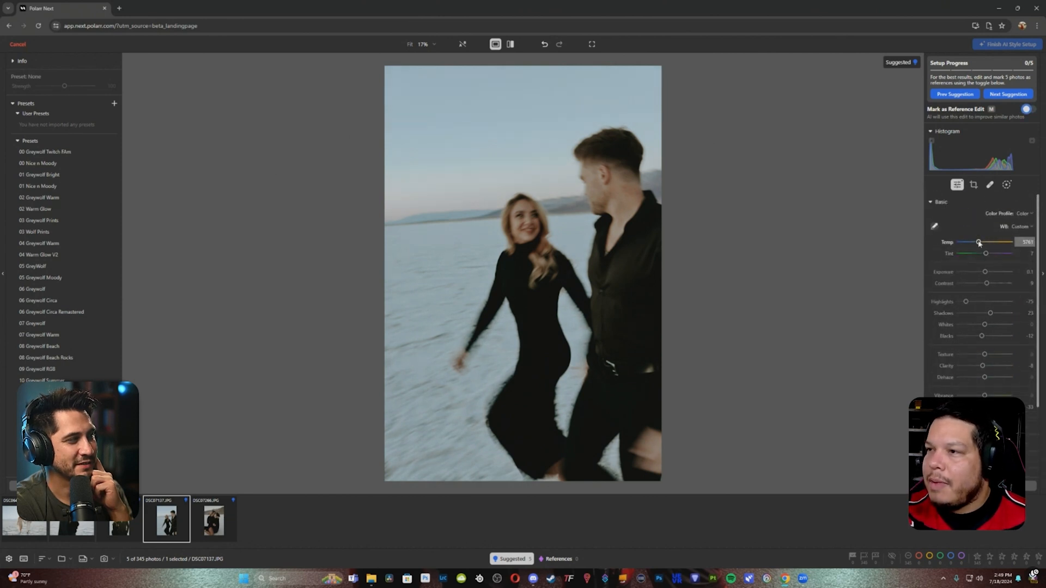
drag(979, 243, 981, 243)
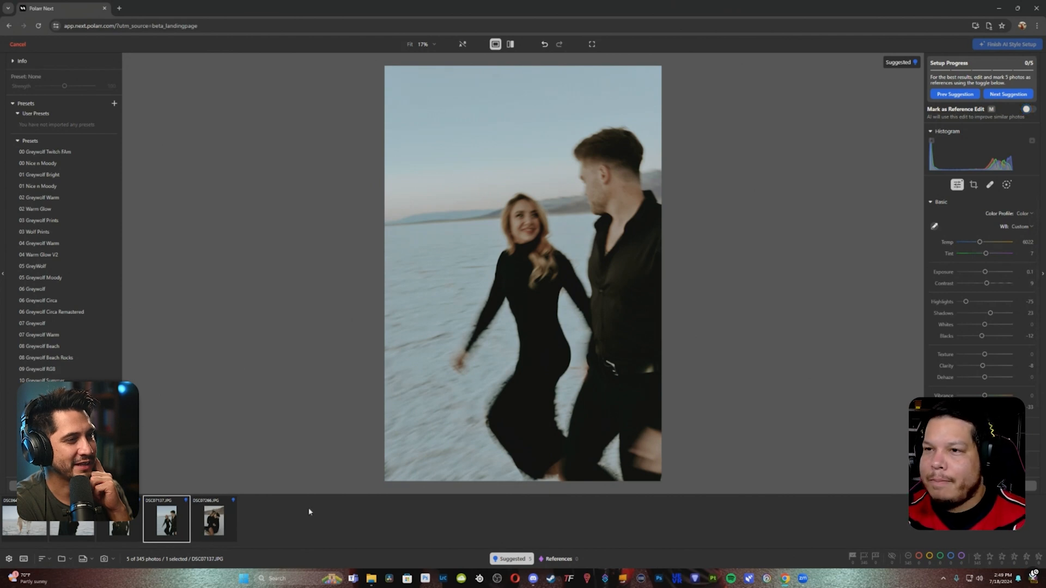
drag(968, 303, 969, 303)
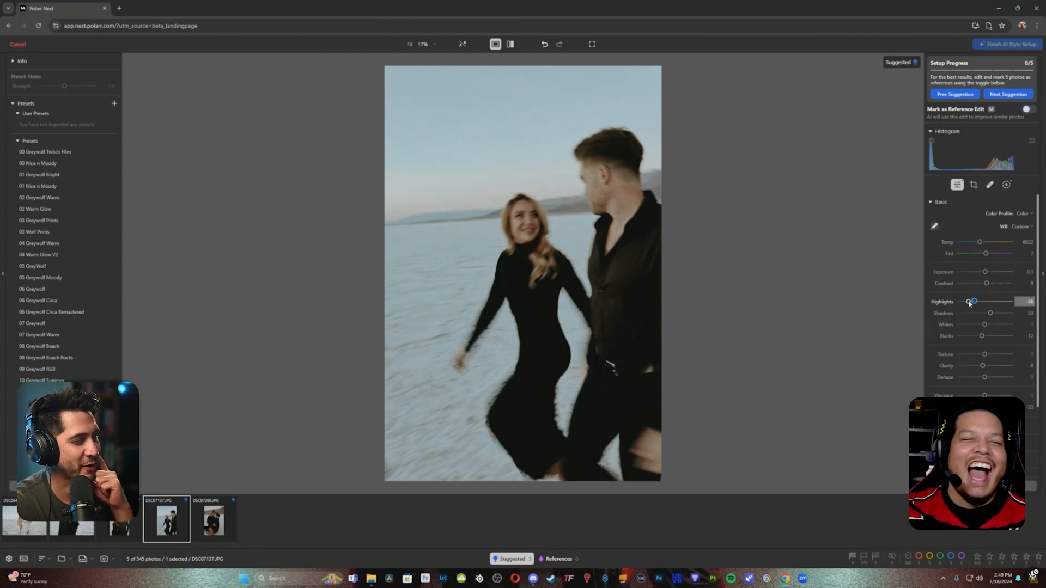
key(m)
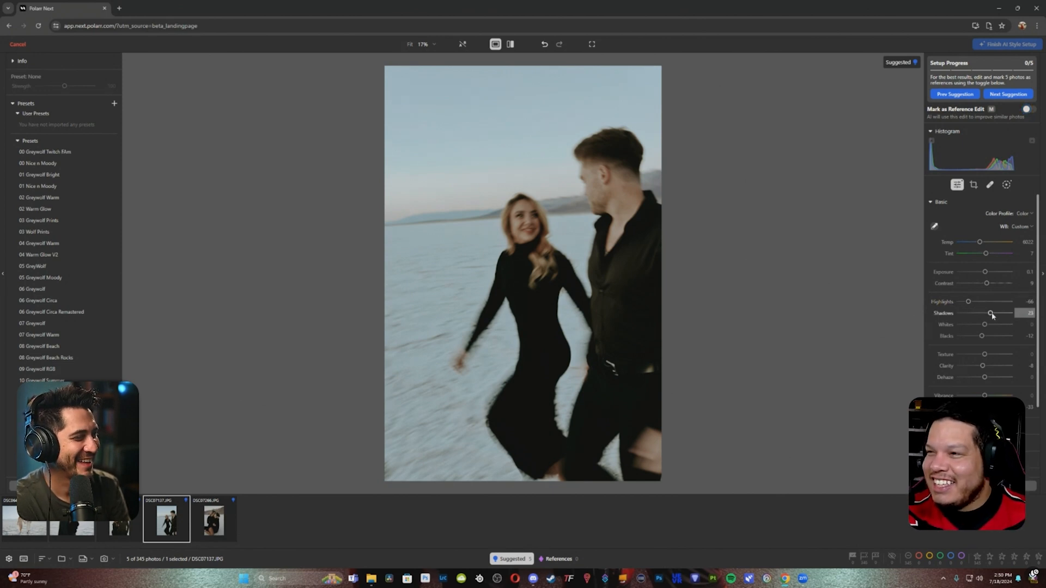
drag(983, 337, 981, 367)
key(m)
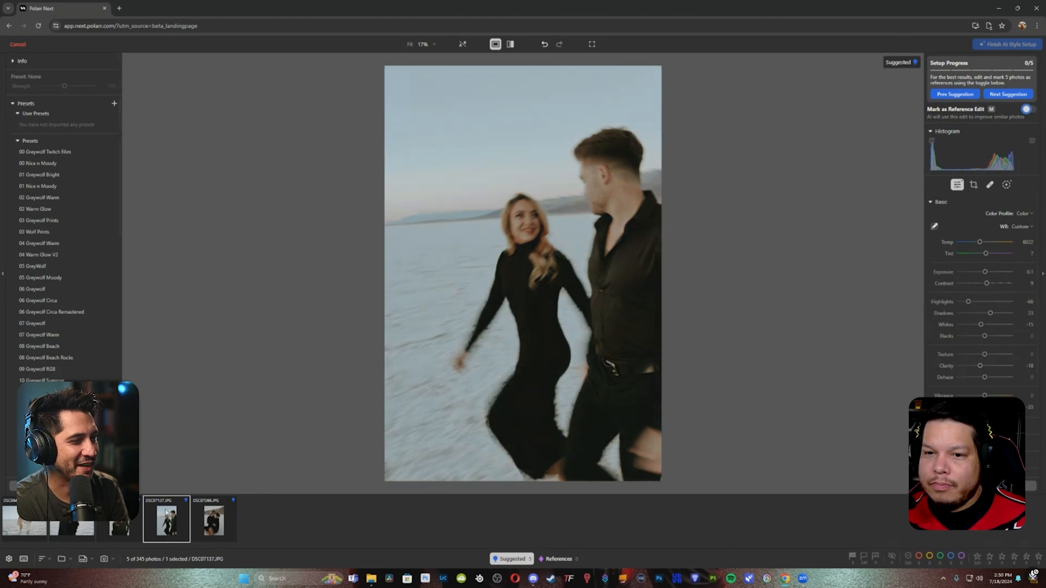
Open the last suggested photo, the couple kissing on the ground, and bring up its Curves settings
click(211, 528)
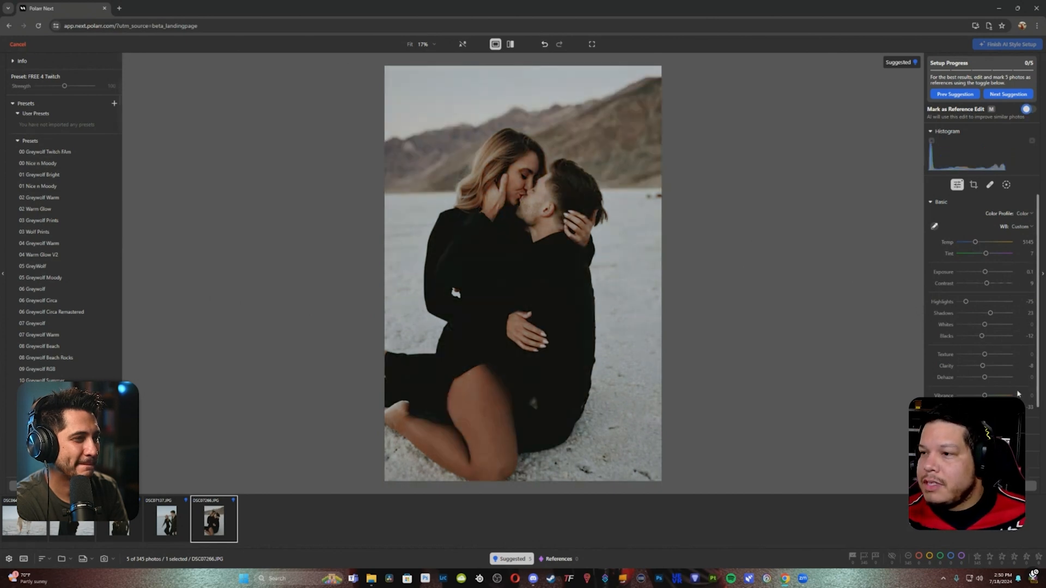
scroll(1023, 239, down, 4)
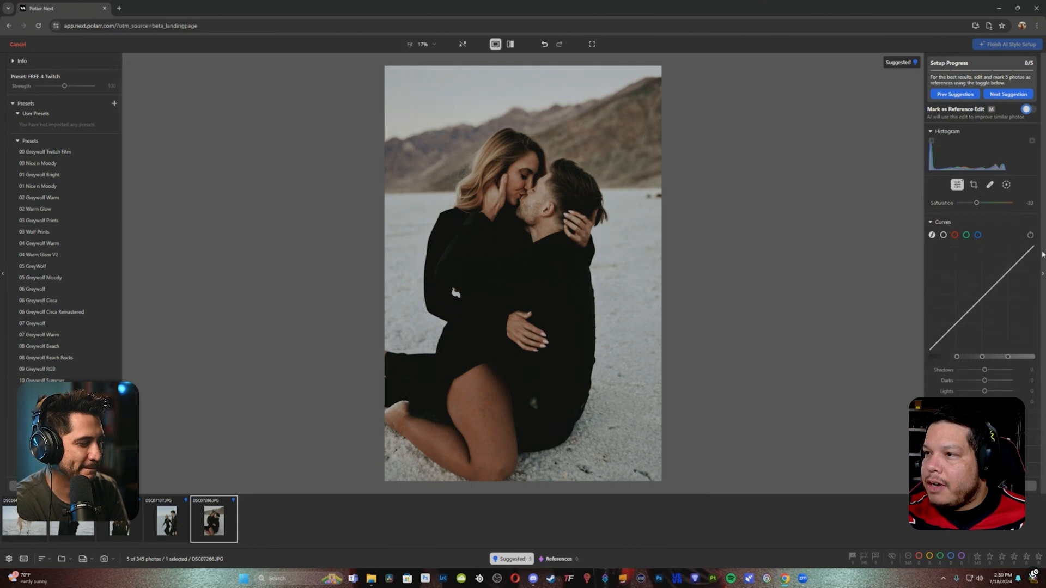
Try raising the highlights of the parametric curve to 53 and undo the change
click(1032, 248)
drag(1032, 248, 1032, 247)
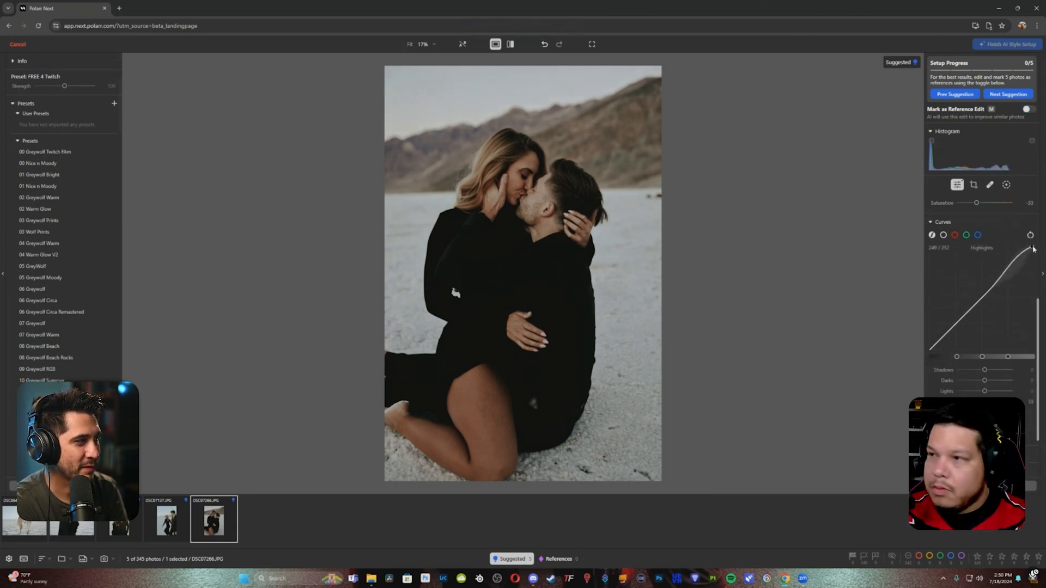
key(ctrl+z)
Try lowering the point curve's white end, lifting its blacks and raising the upper midtones, undo the changes and close Curves
click(944, 239)
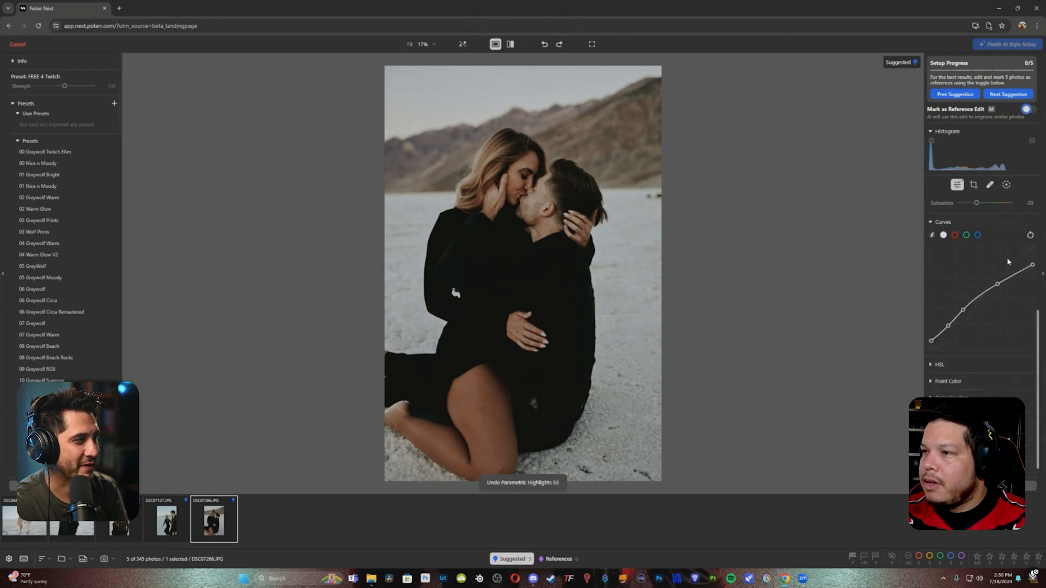
click(1034, 272)
drag(1035, 274, 1035, 277)
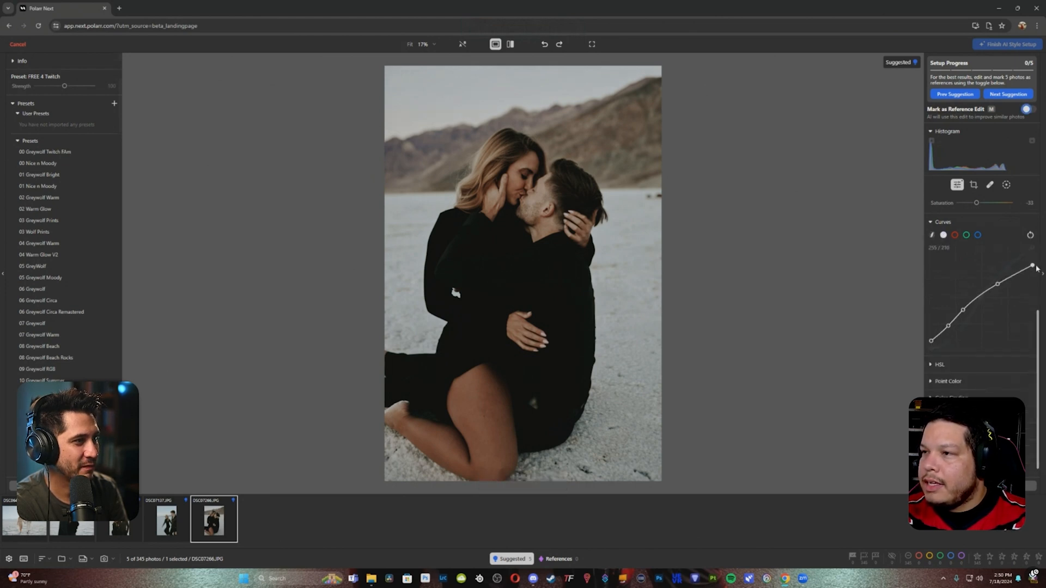
drag(934, 342, 951, 325)
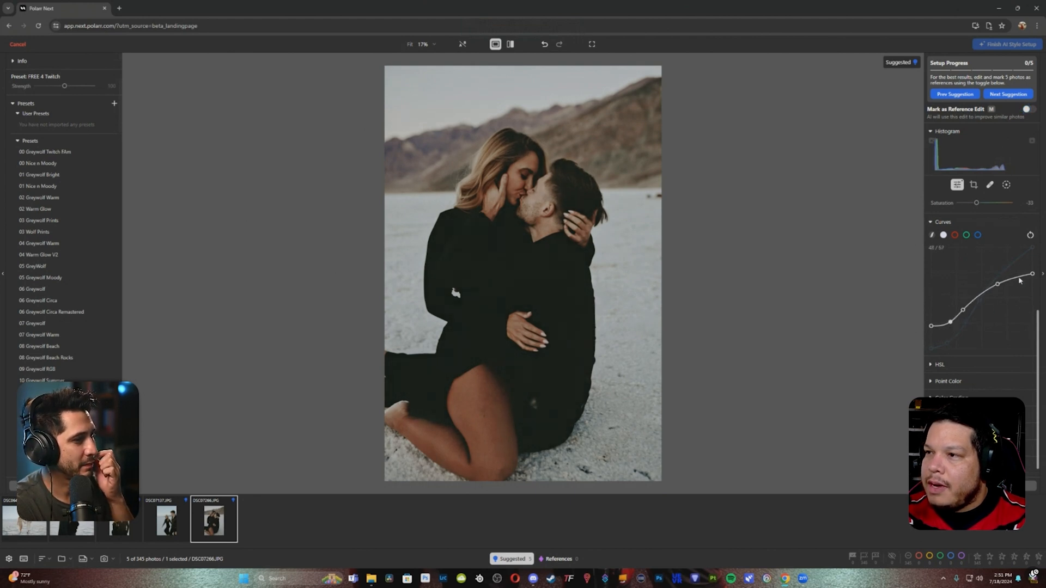
drag(996, 285, 1012, 270)
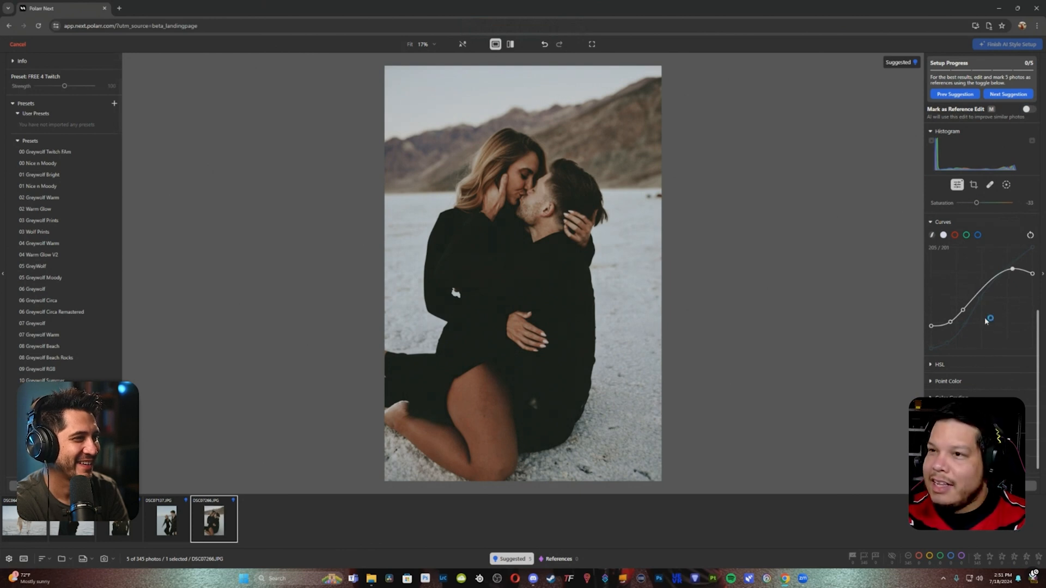
key(ctrl+z)
key(ctrl+z)
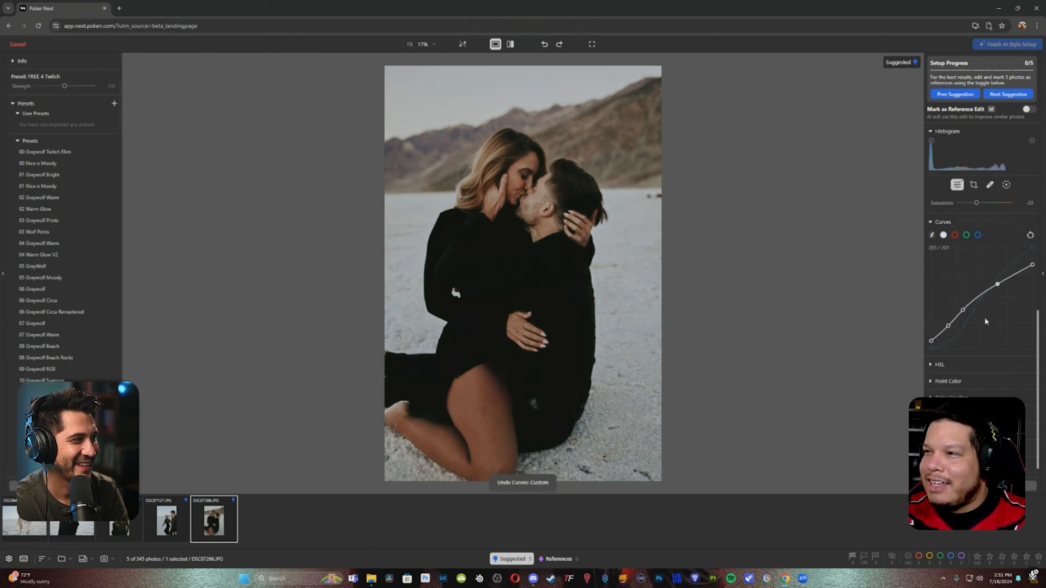
click(935, 222)
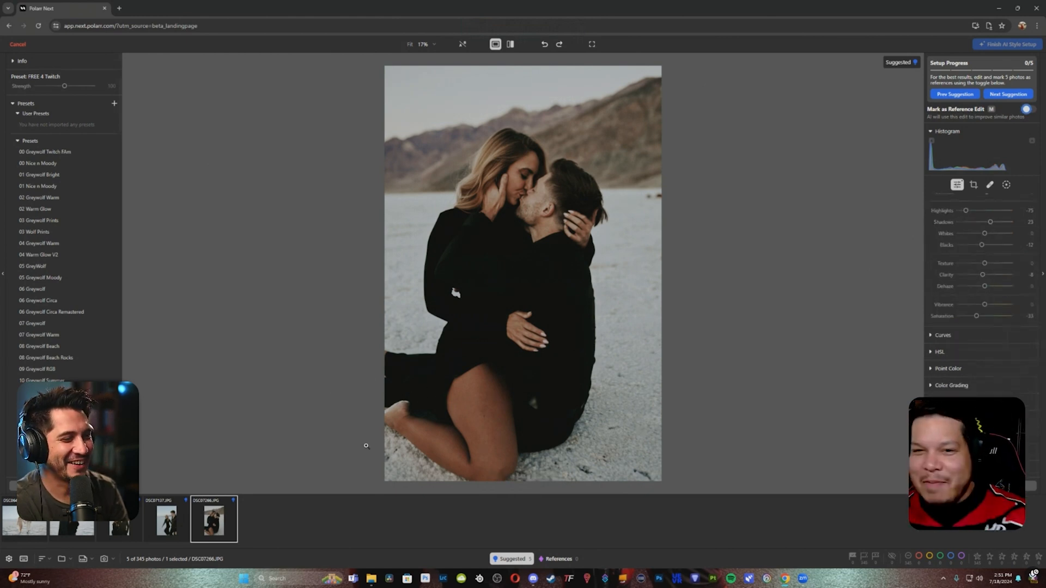
Undo the preset on the kissing photo, try pasting the edits copied from the second suggested photo, and undo the paste
key(ctrl+z)
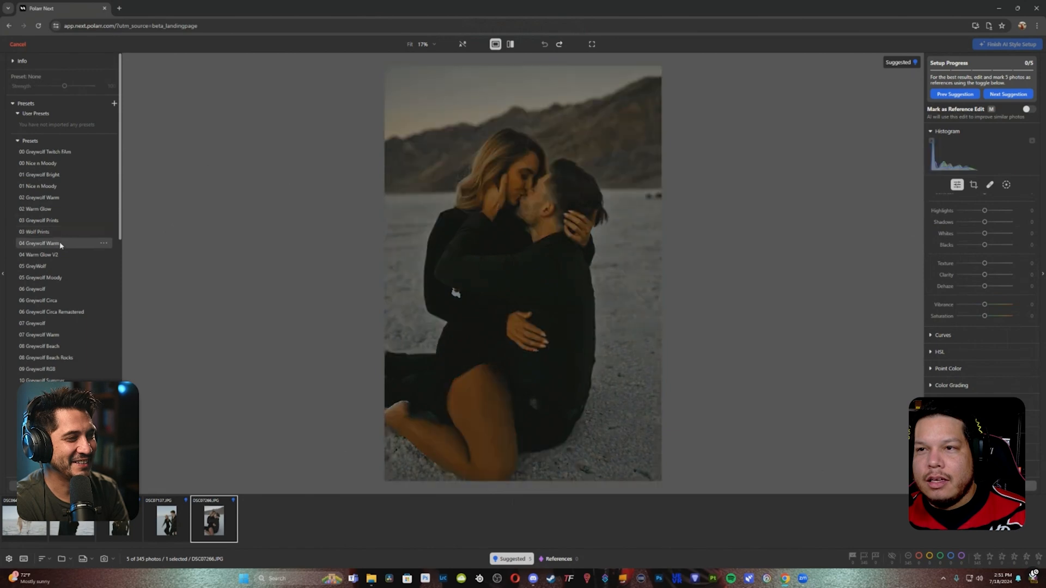
click(80, 533)
key(ctrl+c)
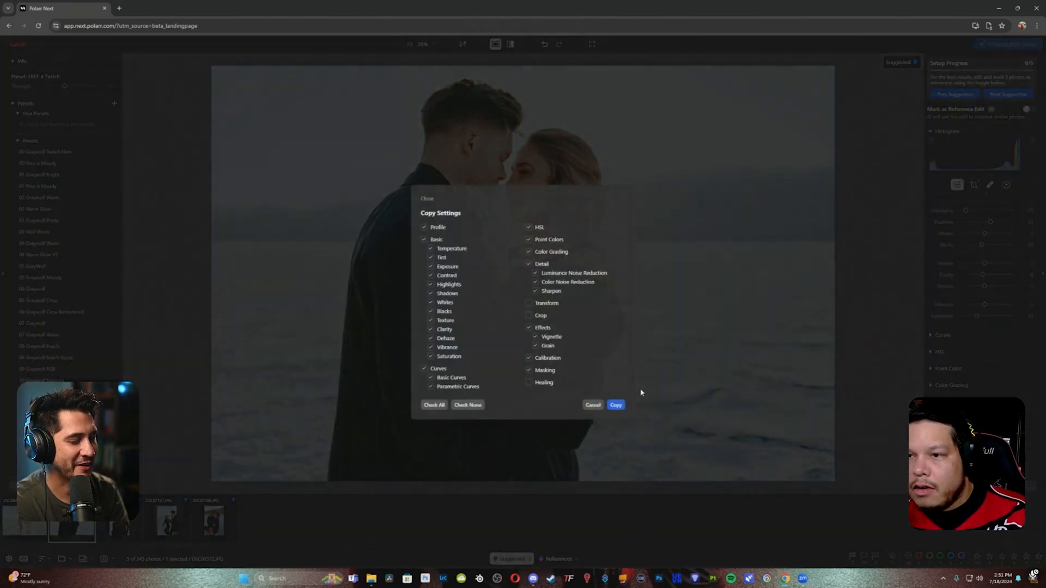
click(613, 400)
click(210, 530)
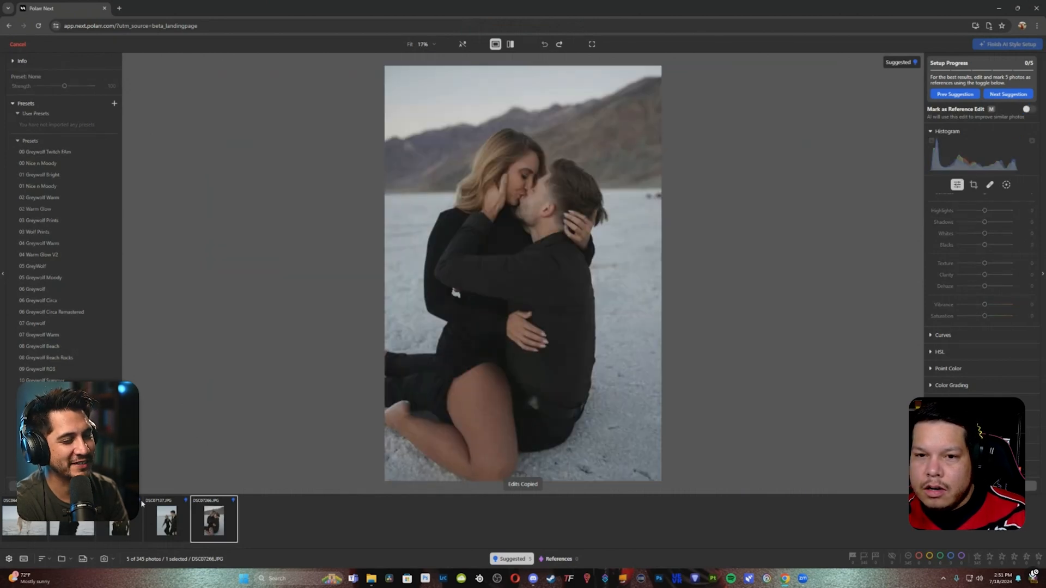
key(ctrl+v)
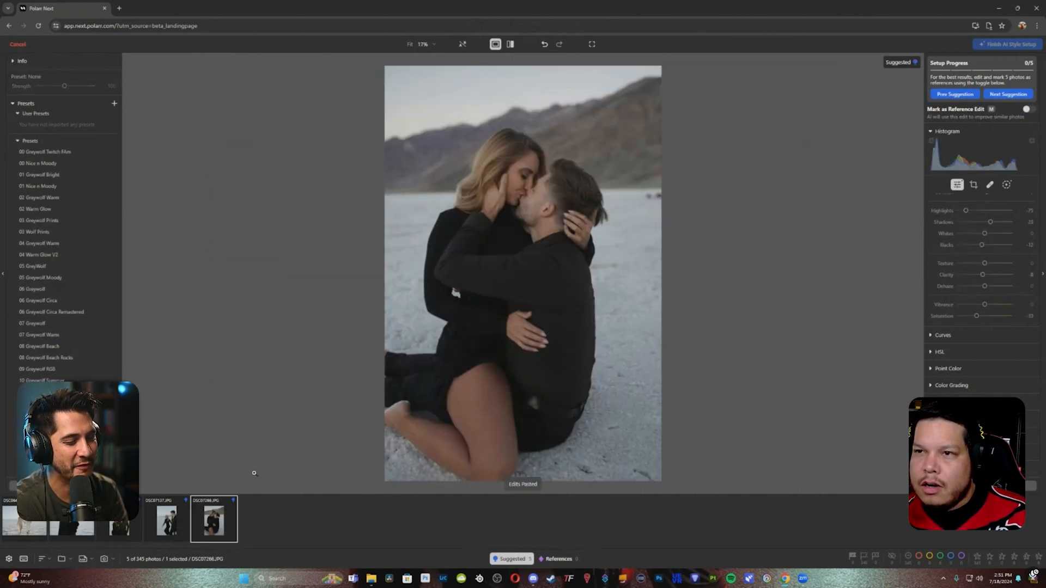
key(ctrl+z)
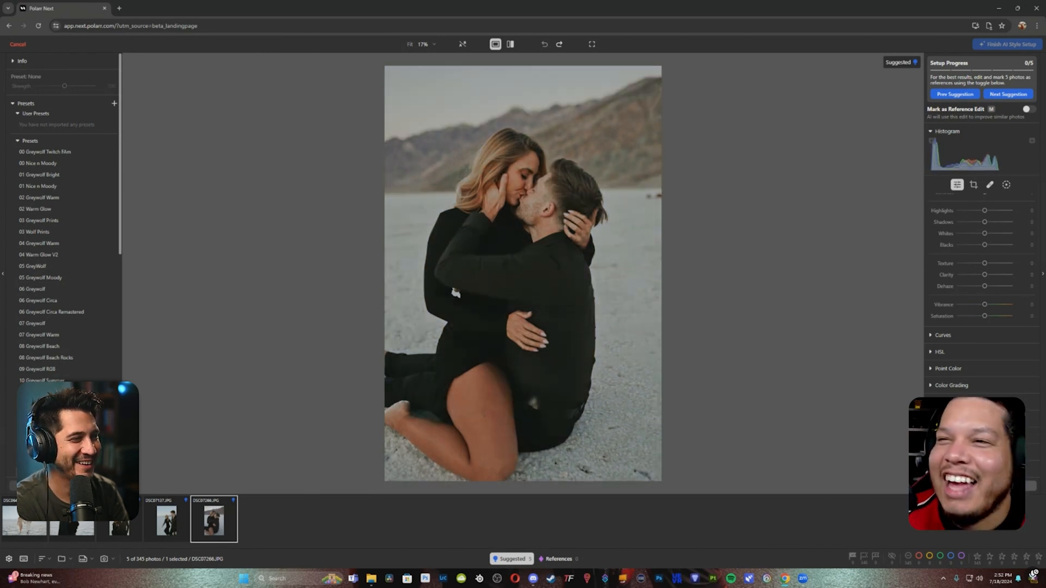
Copy the edits of the second photo, the couple standing by the water, onto the kissing photo again
scroll(68, 308, down, 5)
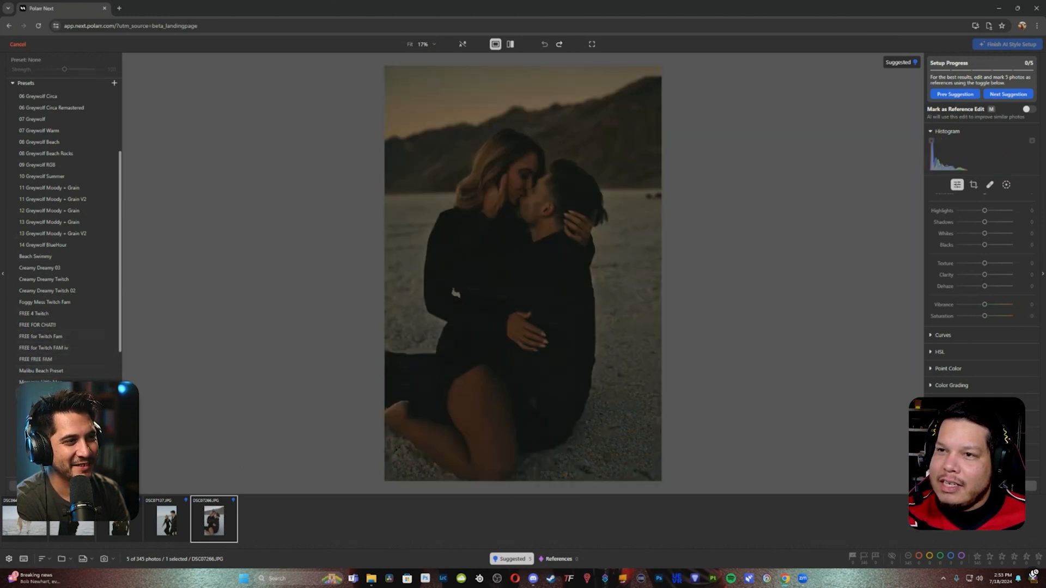
click(89, 527)
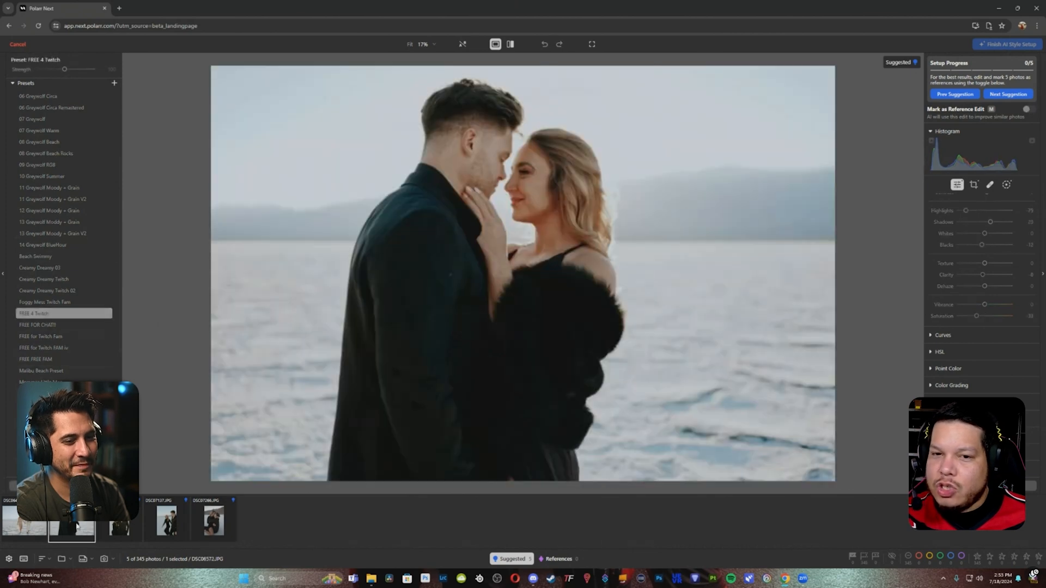
key(ctrl+shift+c)
click(615, 404)
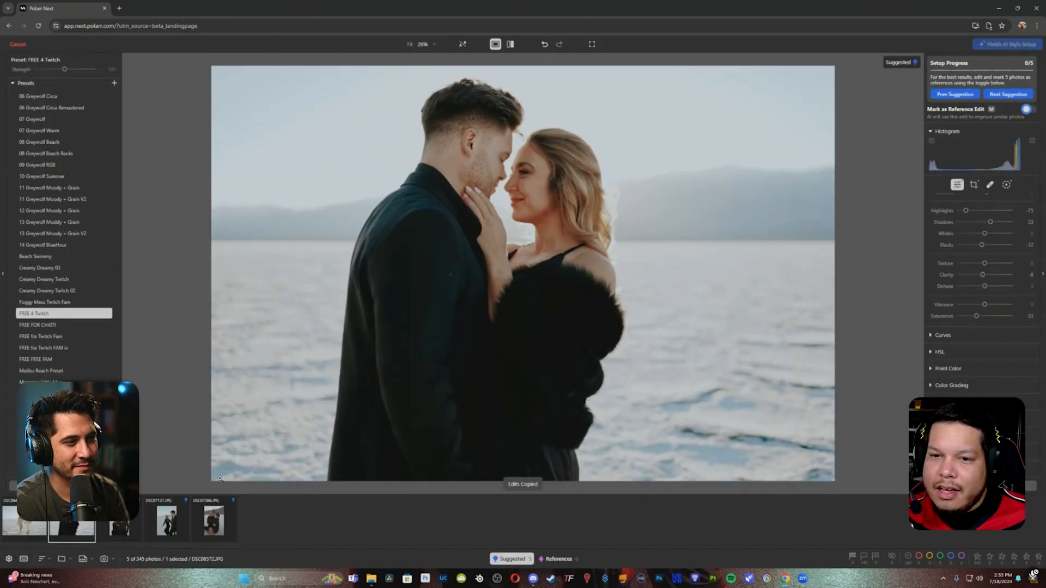
click(214, 521)
key(ctrl+shift+v)
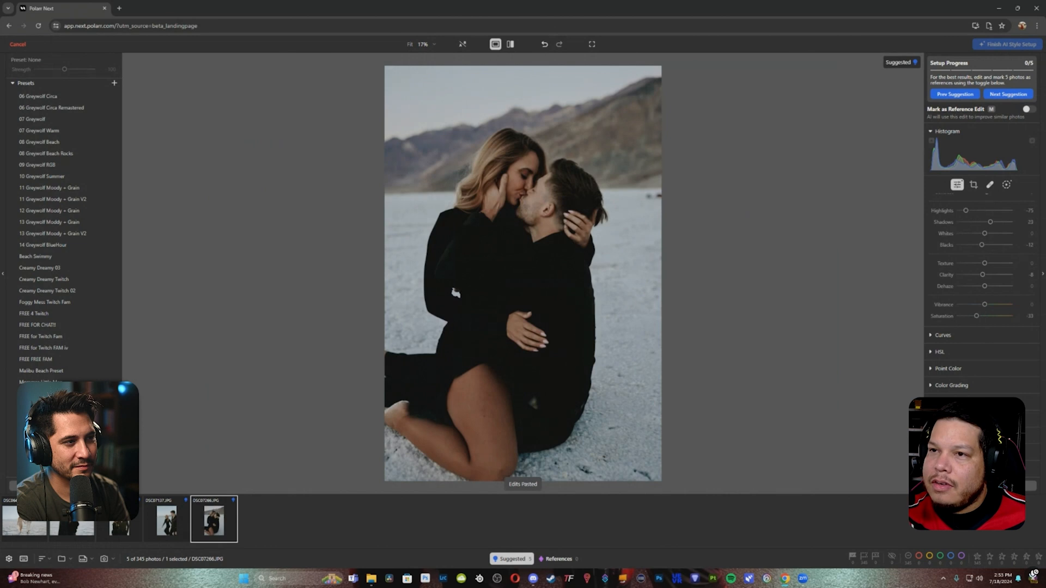
Copy the edits of the fourth photo, the couple walking hand in hand, and paste them onto the kissing photo
click(119, 526)
click(167, 521)
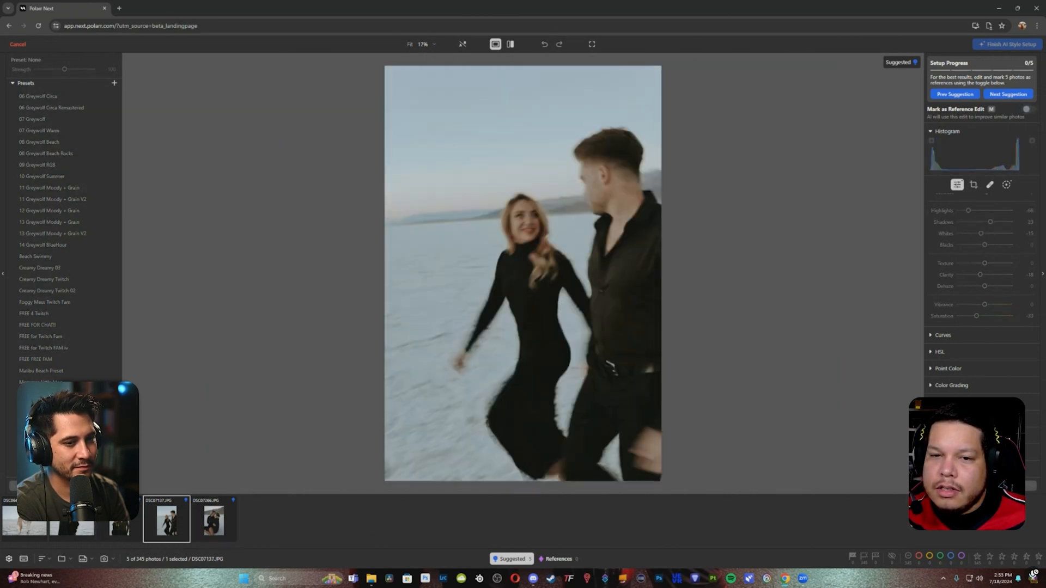
key(ctrl+shift+c)
click(616, 406)
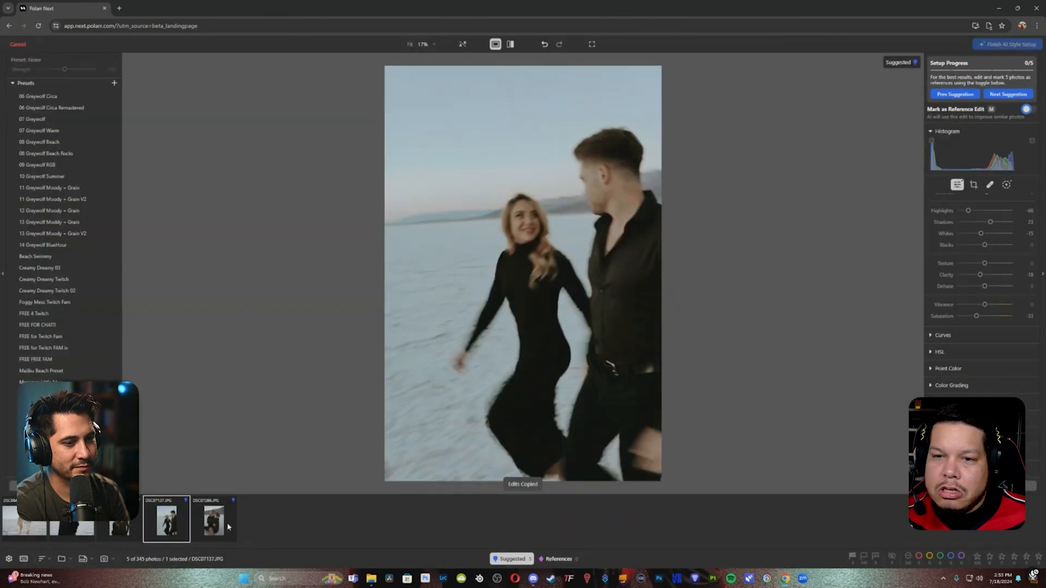
click(231, 527)
key(ctrl+v)
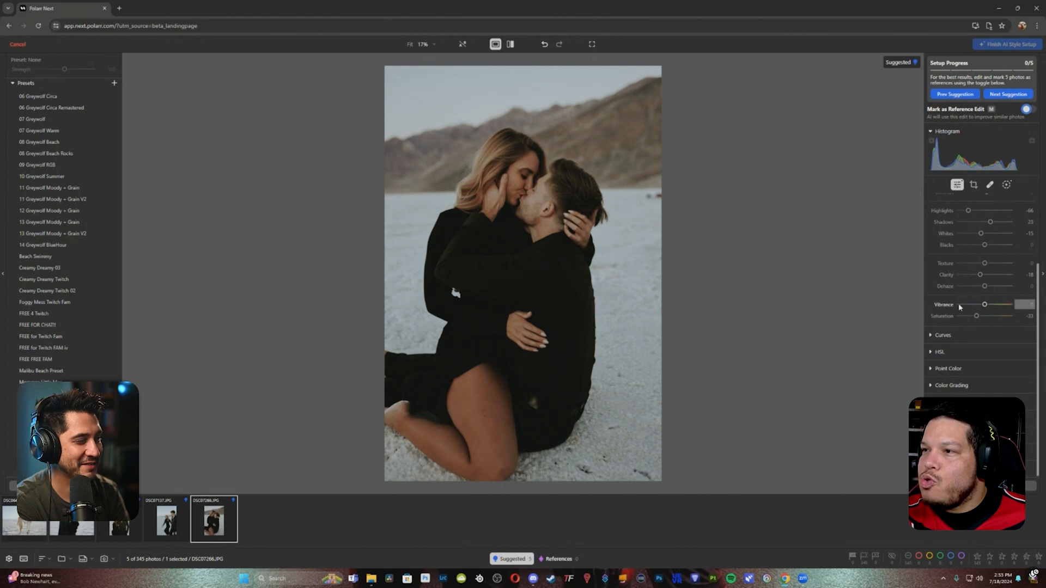
Set the kissing photo's exposure to 0.15 and check the settings of its background mask
scroll(993, 254, up, 3)
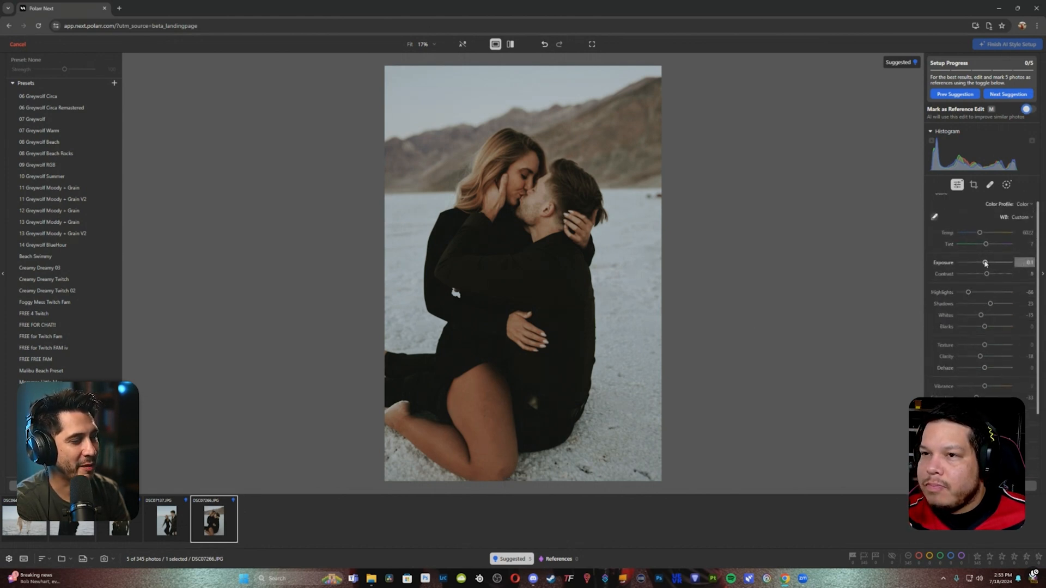
drag(986, 263, 987, 264)
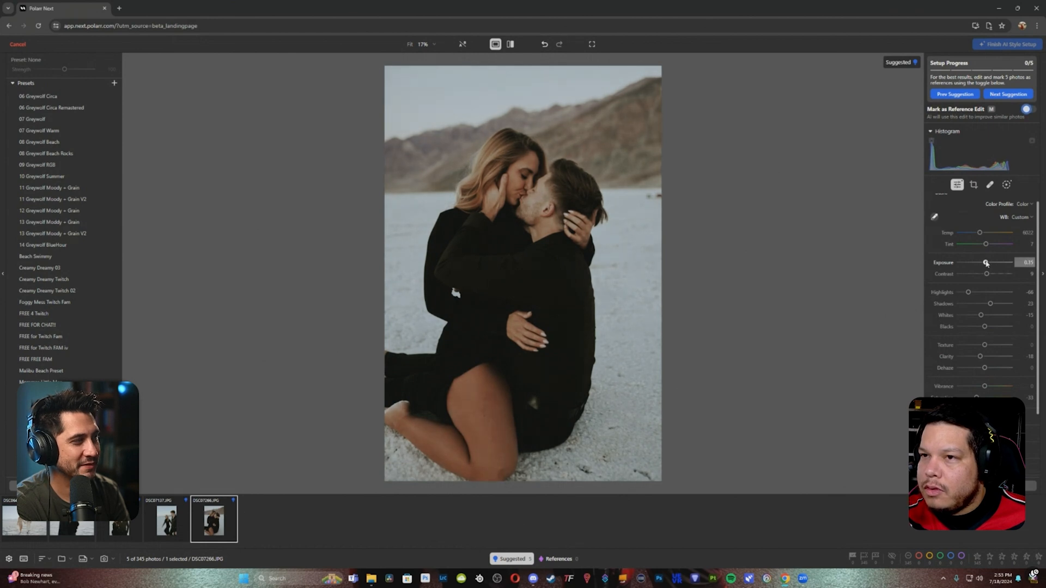
click(1007, 184)
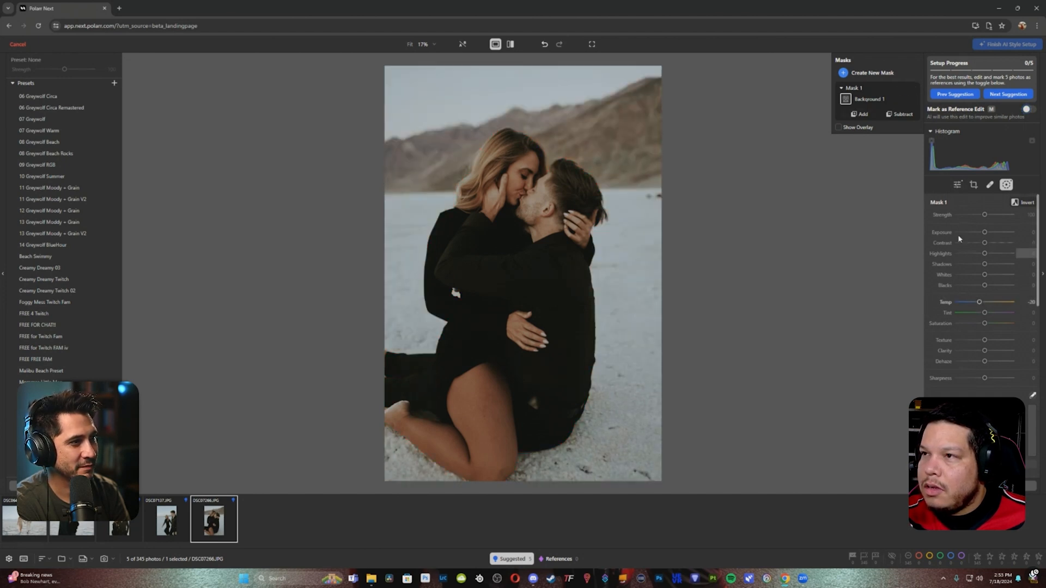
click(1007, 185)
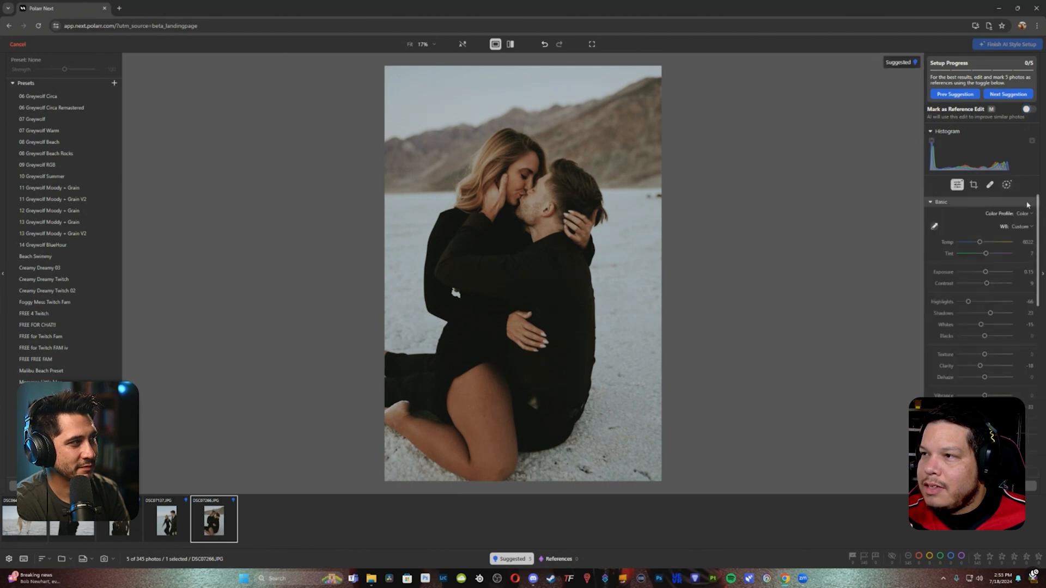
key(m)
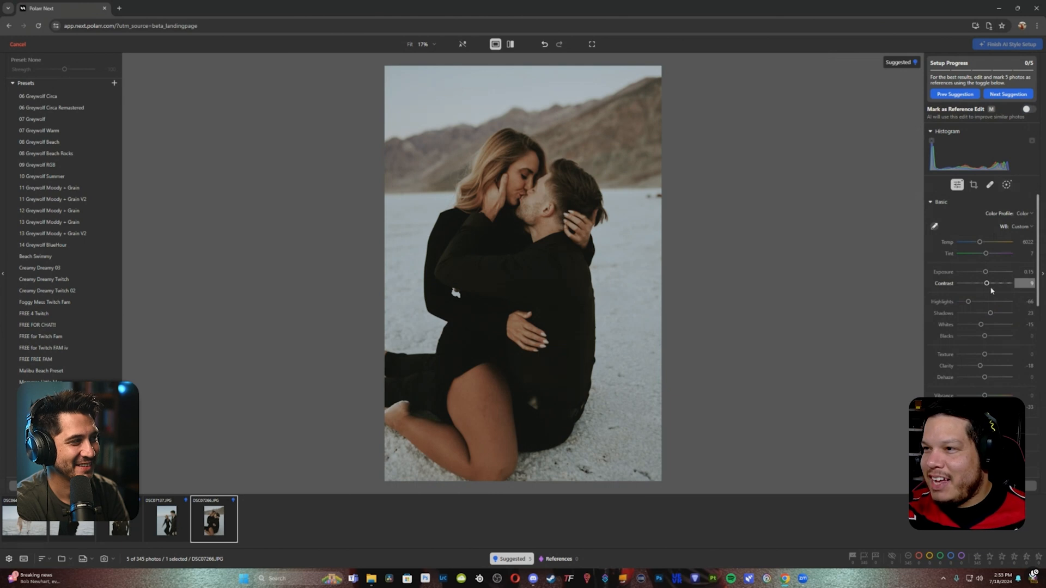
key(m)
key(m)
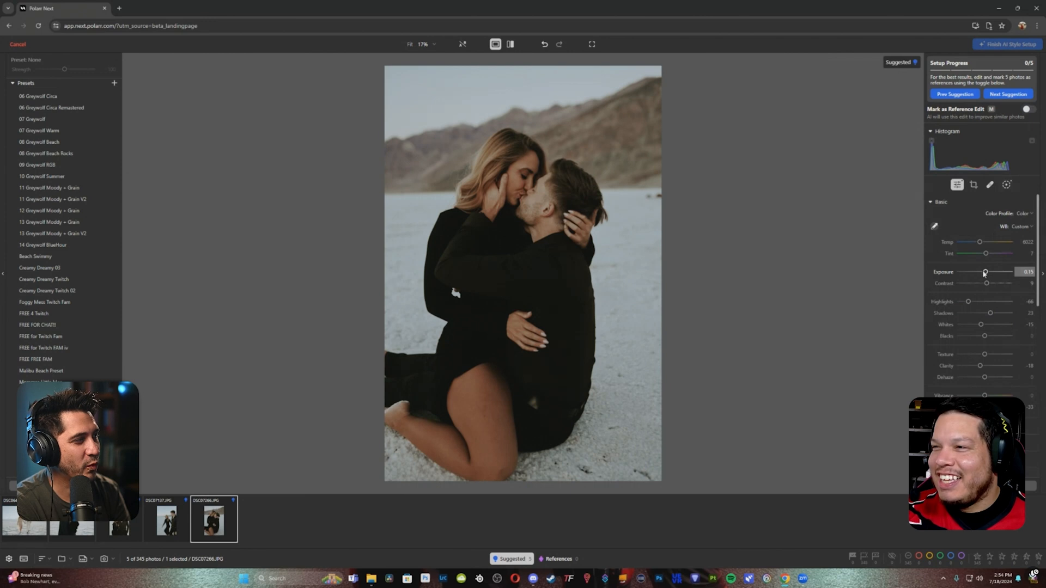
Compare exposures of 0.15 and 0.25, inspect the faces at 100%, keep 0.25 and set the temperature to 6072
drag(987, 274, 987, 272)
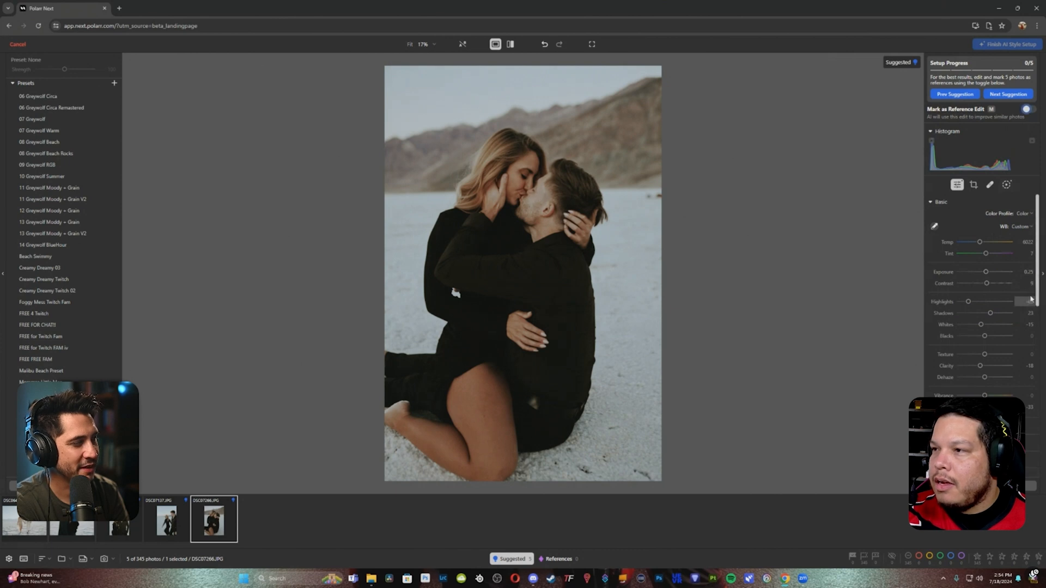
click(510, 165)
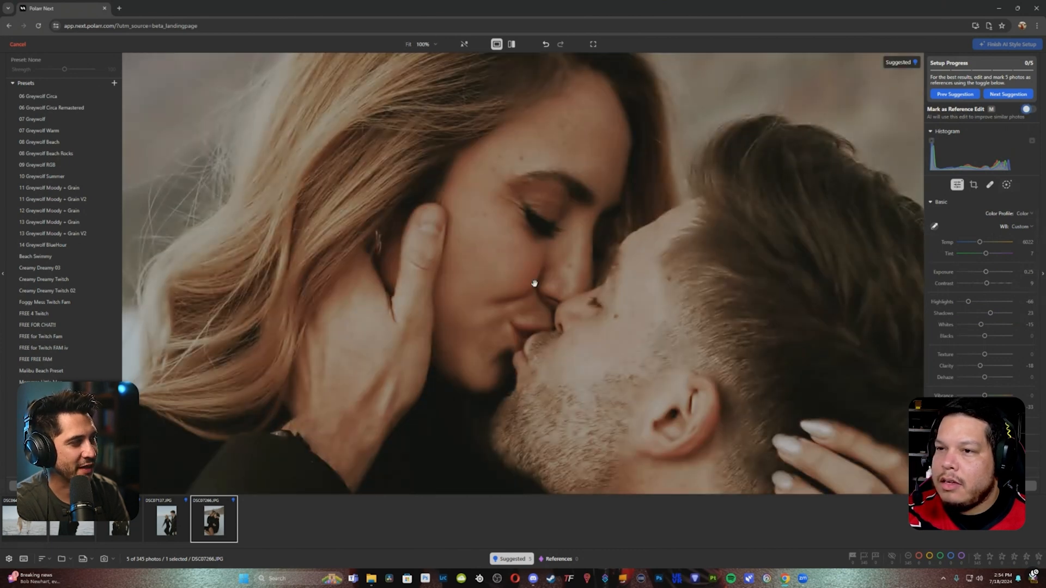
click(539, 274)
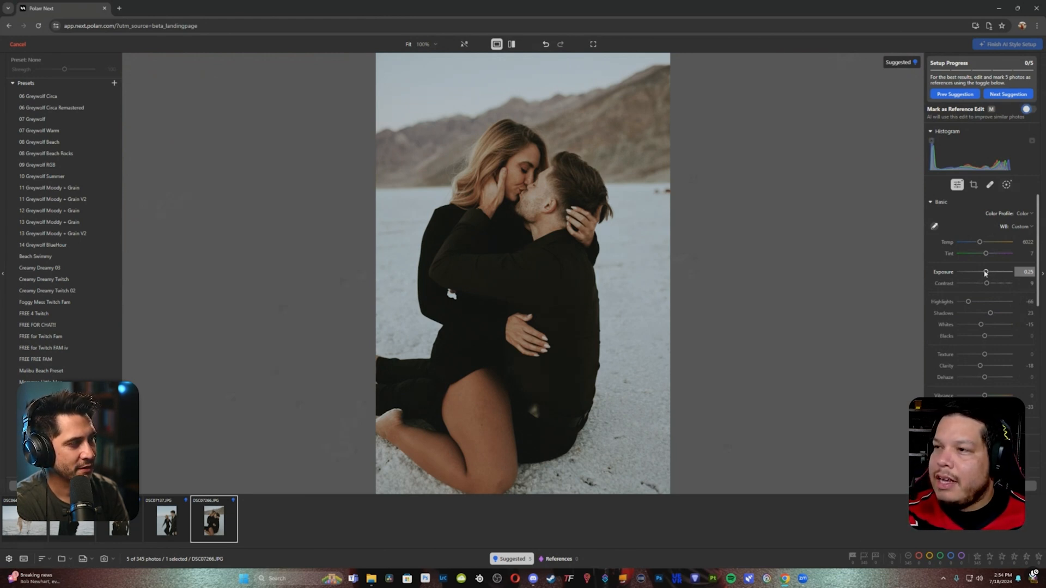
drag(987, 273, 984, 274)
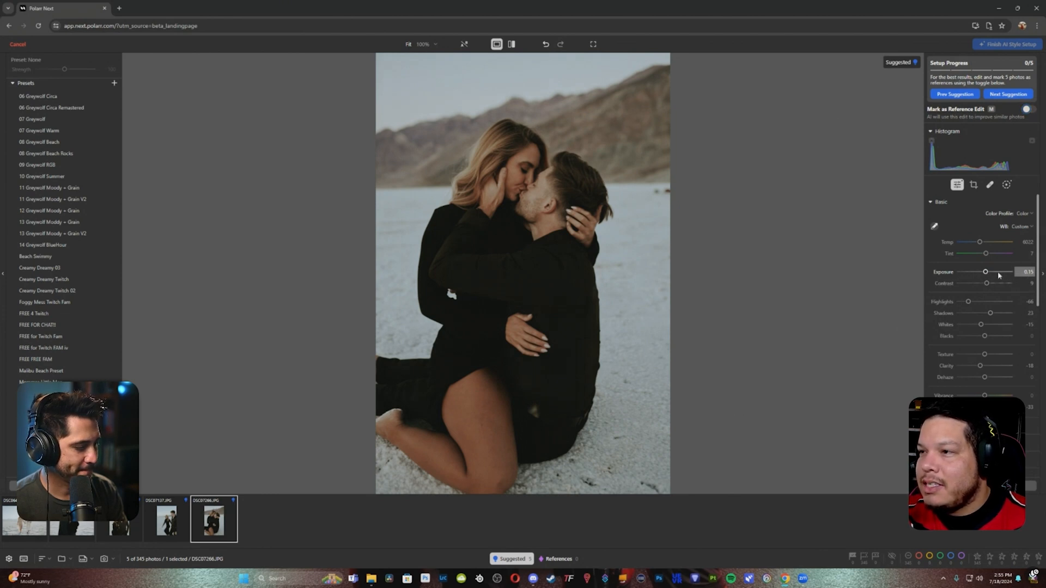
drag(987, 275, 987, 274)
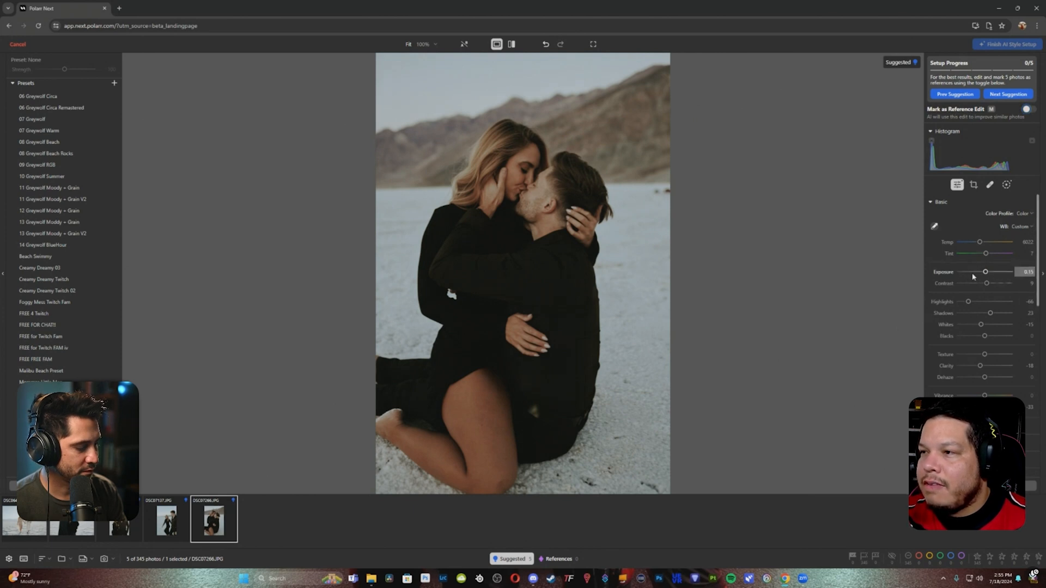
drag(987, 273, 987, 274)
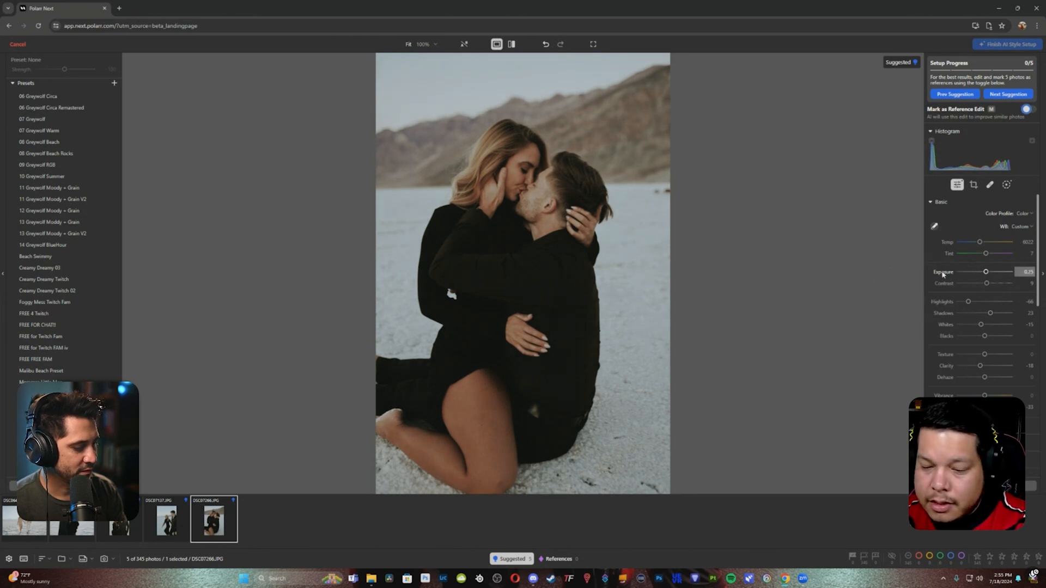
key(minus)
key(equal)
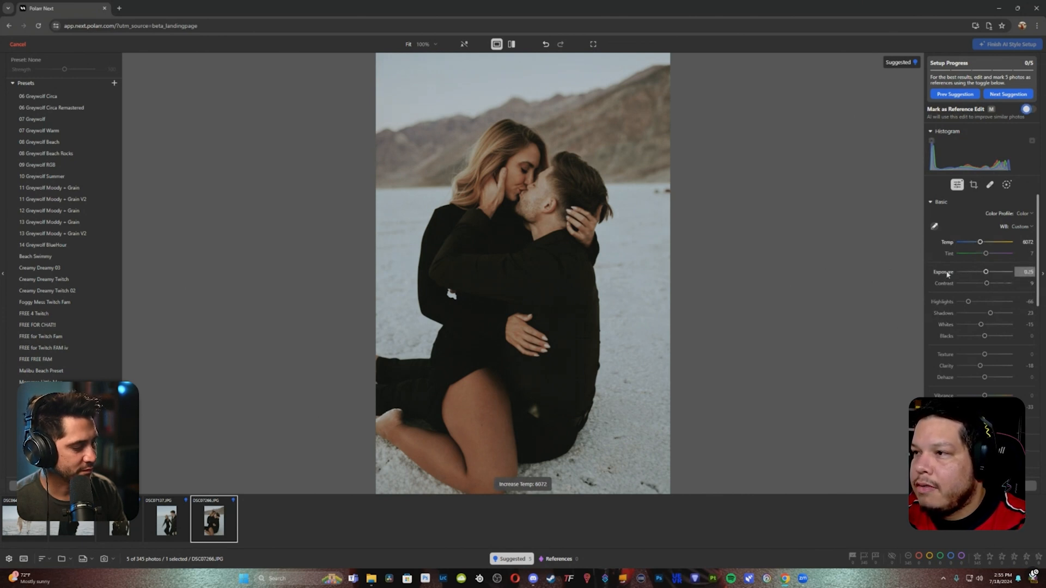
Lower the kissing couple photo's Temp to 5922 and reset its Exposure to 0
key(minus)
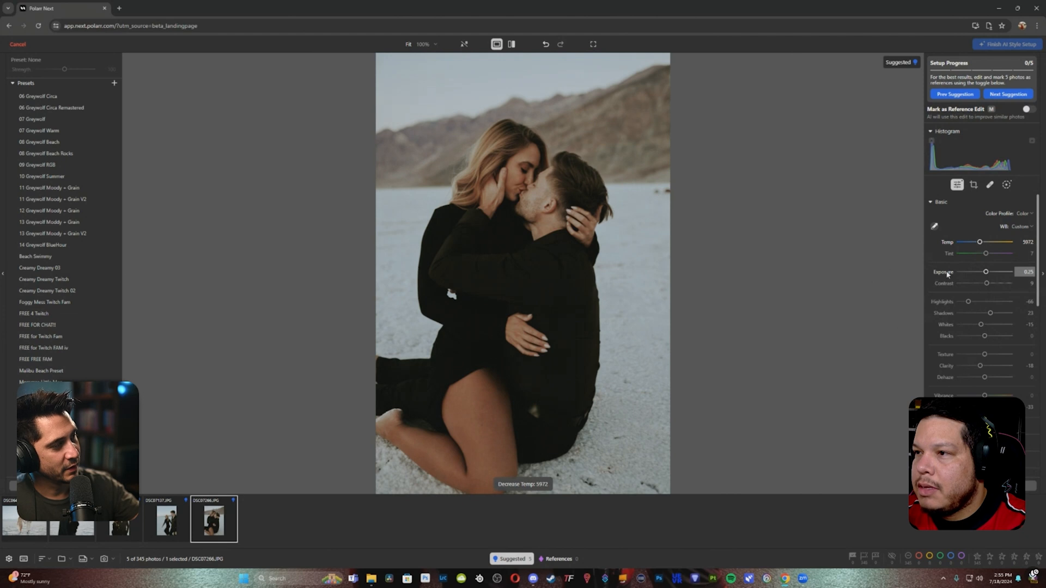
key(m)
key(minus)
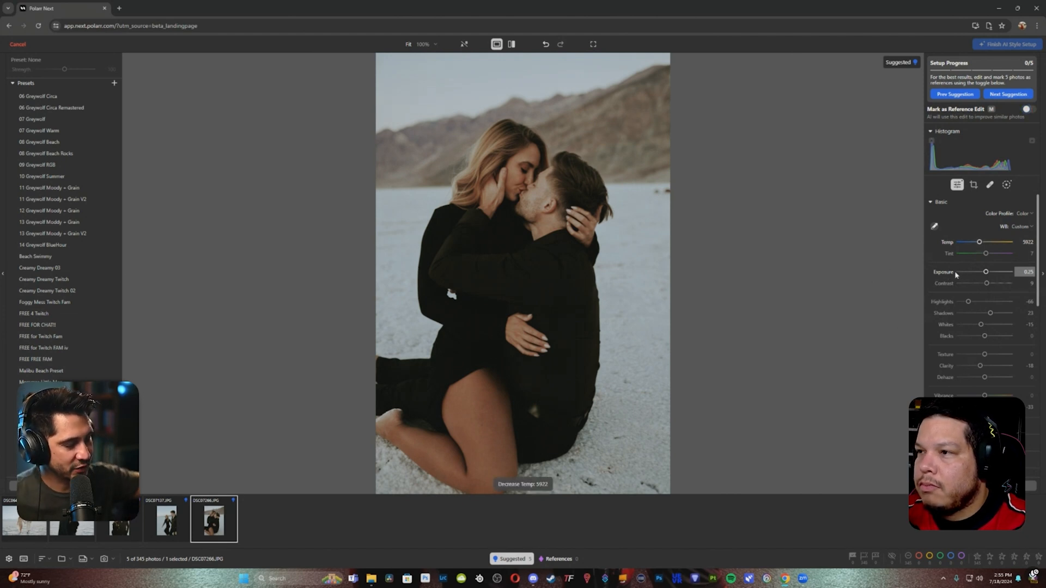
double_click(945, 276)
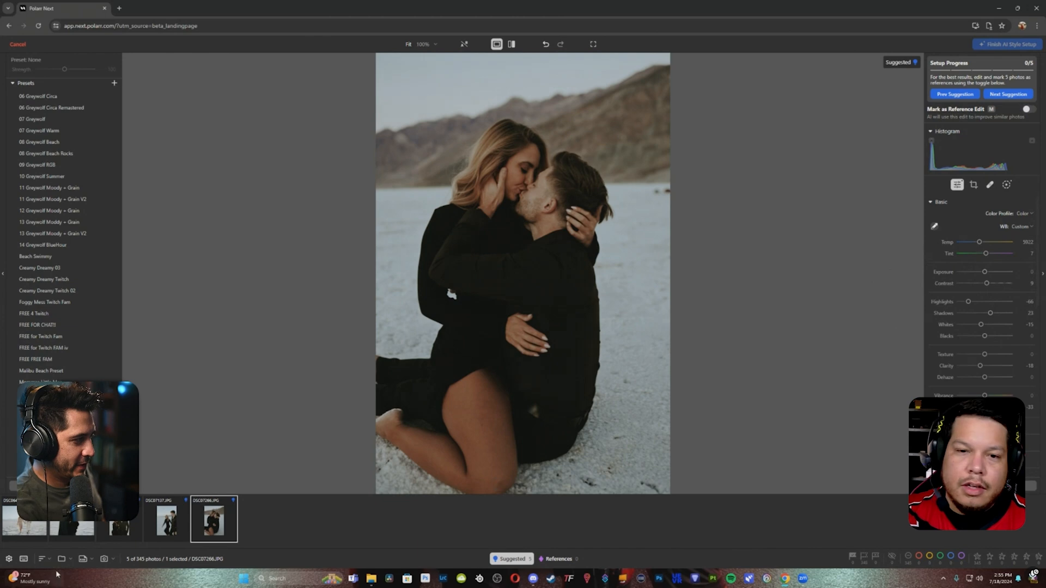
Check the keyboard shortcut list for switching between basic adjustments, and cycle through the adjustments back to Exposure
click(23, 560)
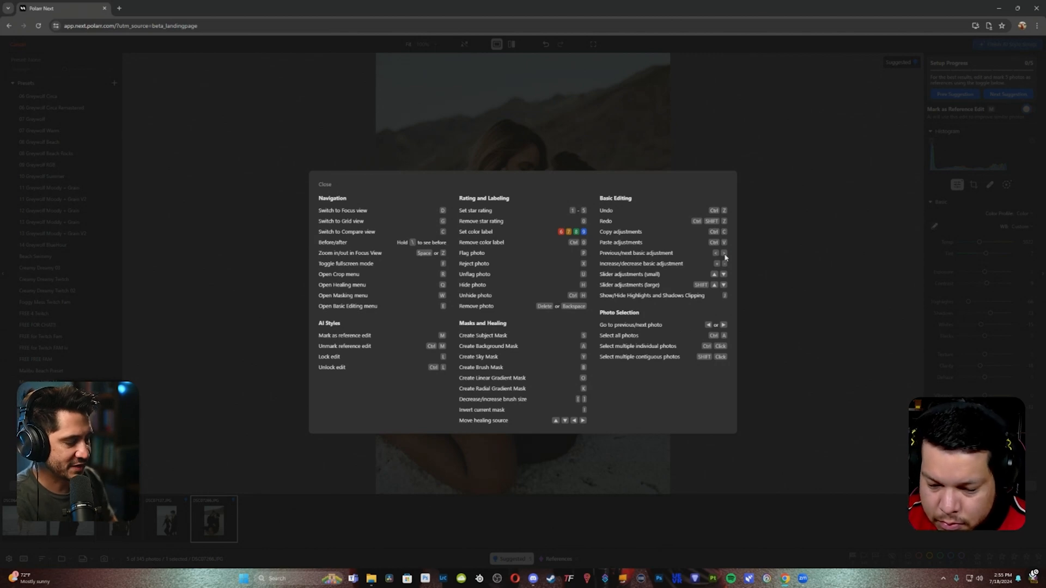
click(742, 251)
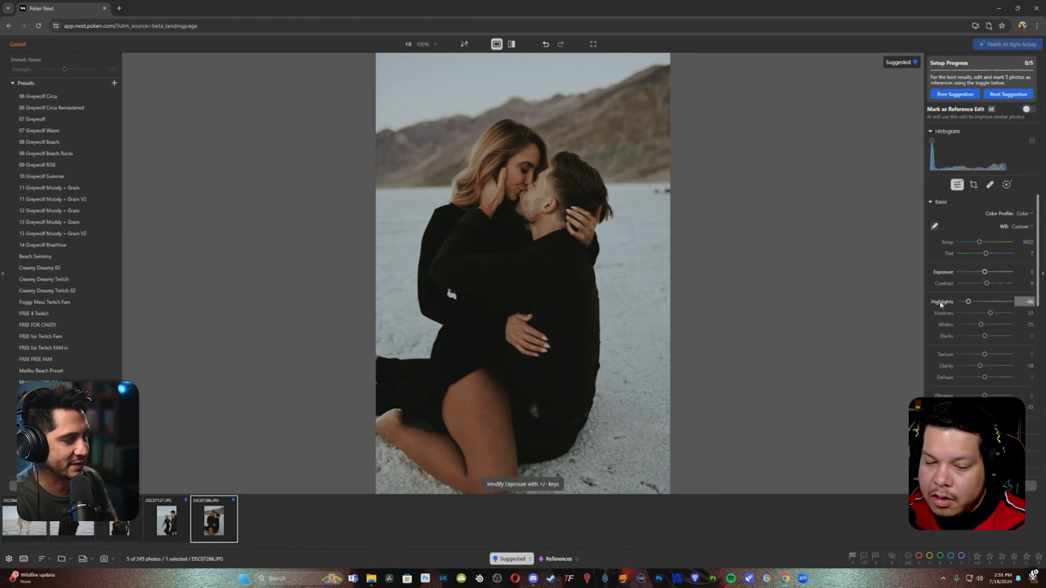
key(comma)
key(comma)
key(period)
key(period)
key(period)
key(period)
key(period)
key(period)
key(period)
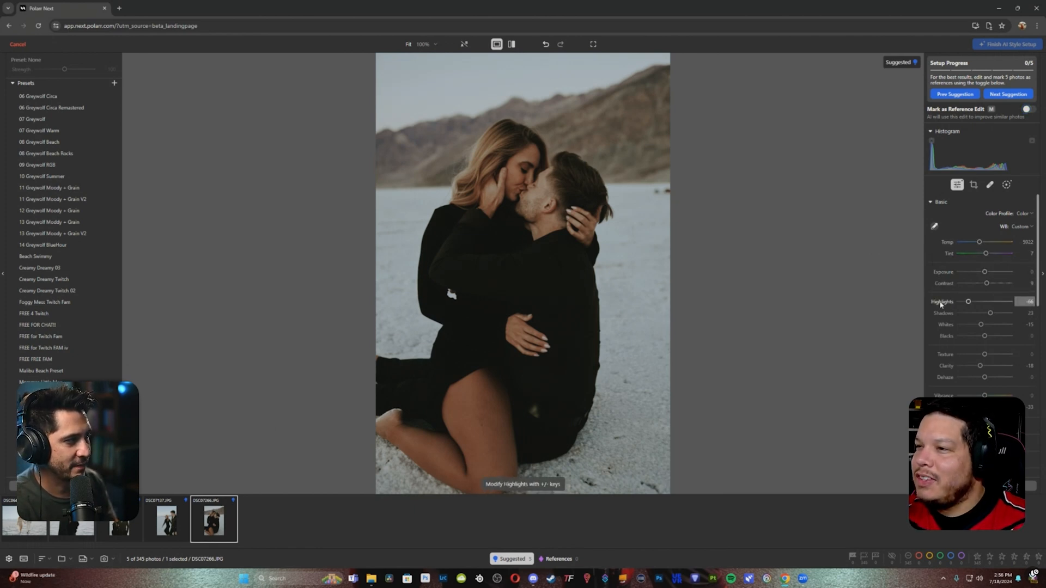
key(period)
key(period)
key(period)
key(period)
key(period)
key(comma)
key(comma)
key(comma)
key(comma)
key(comma)
key(comma)
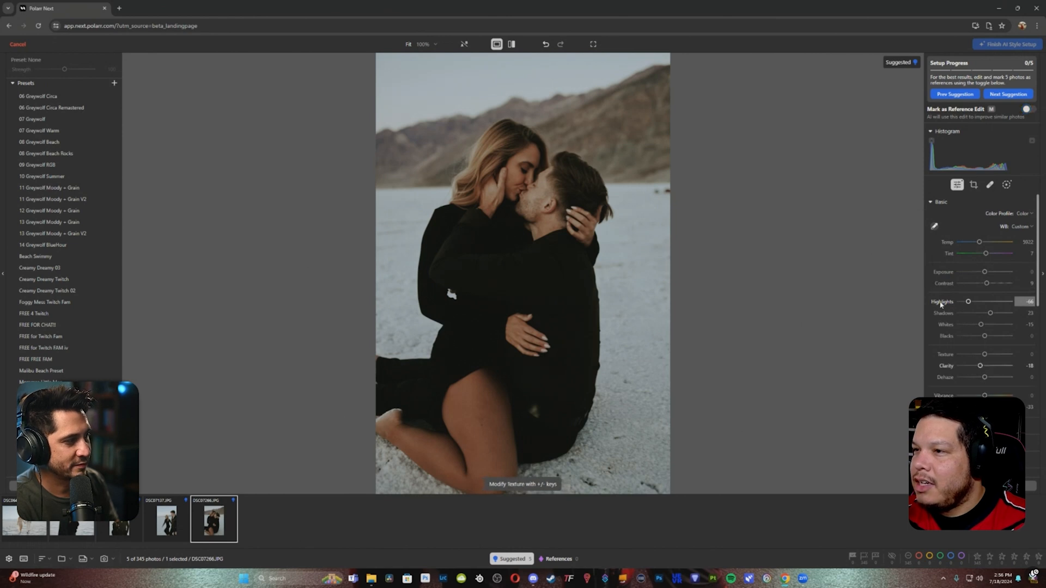
key(comma)
key(comma)
key(comma)
key(comma)
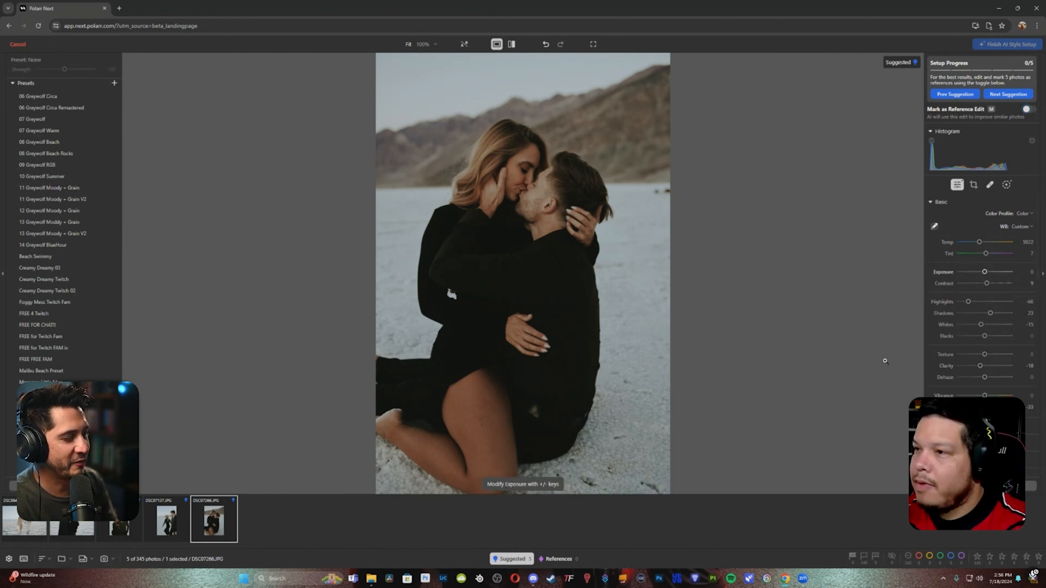
Set the photo's Exposure to 0.15
key(minus)
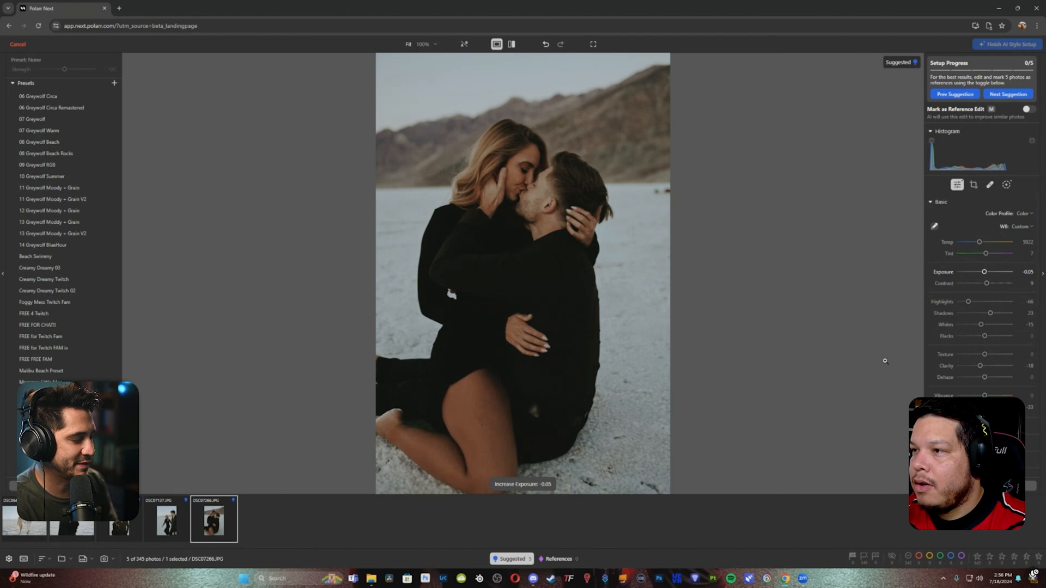
key(minus)
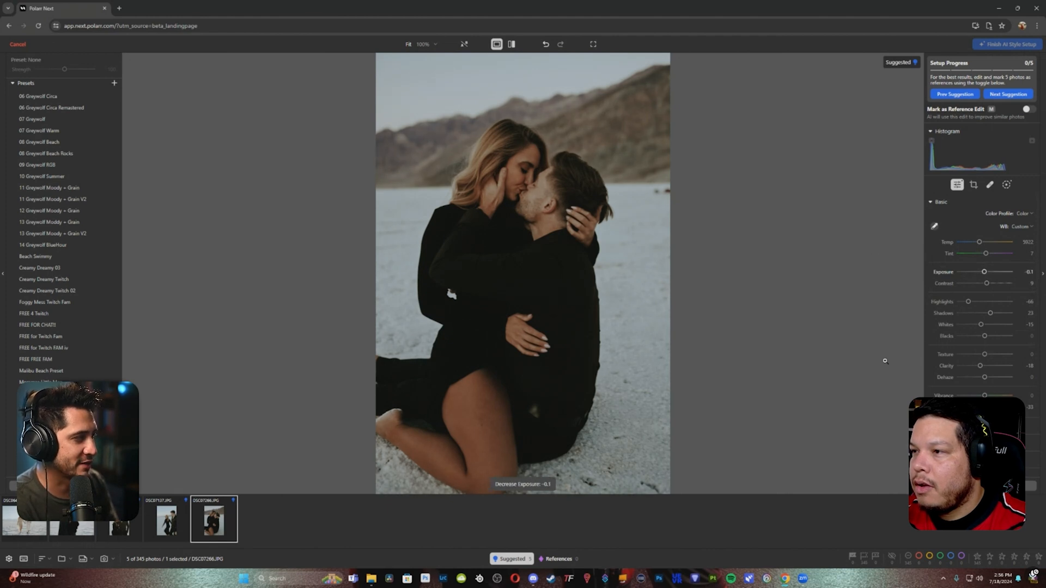
key(equal)
key(equal)
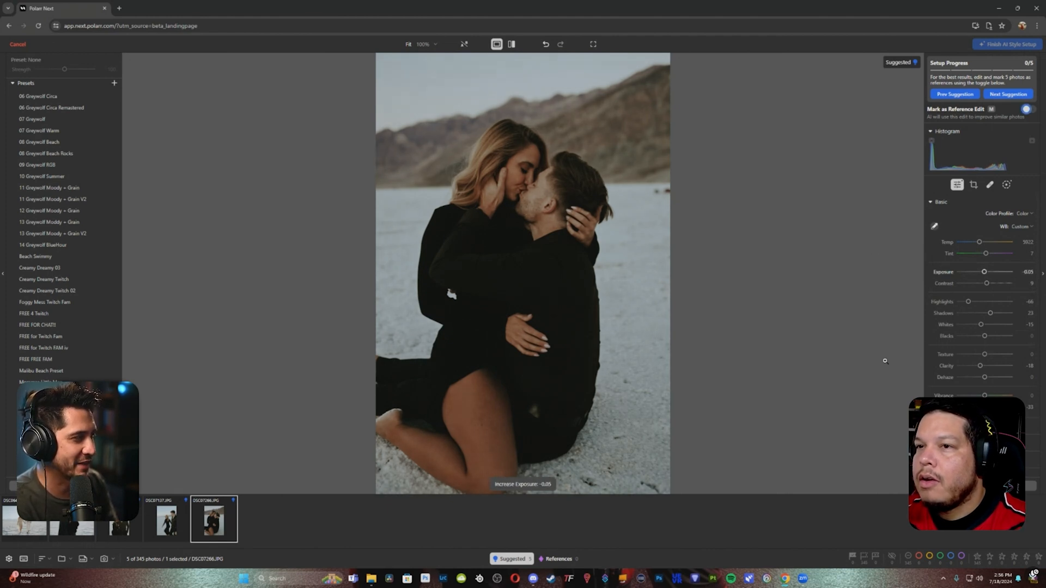
key(equal)
key(equal)
key(equal)
key(equal)
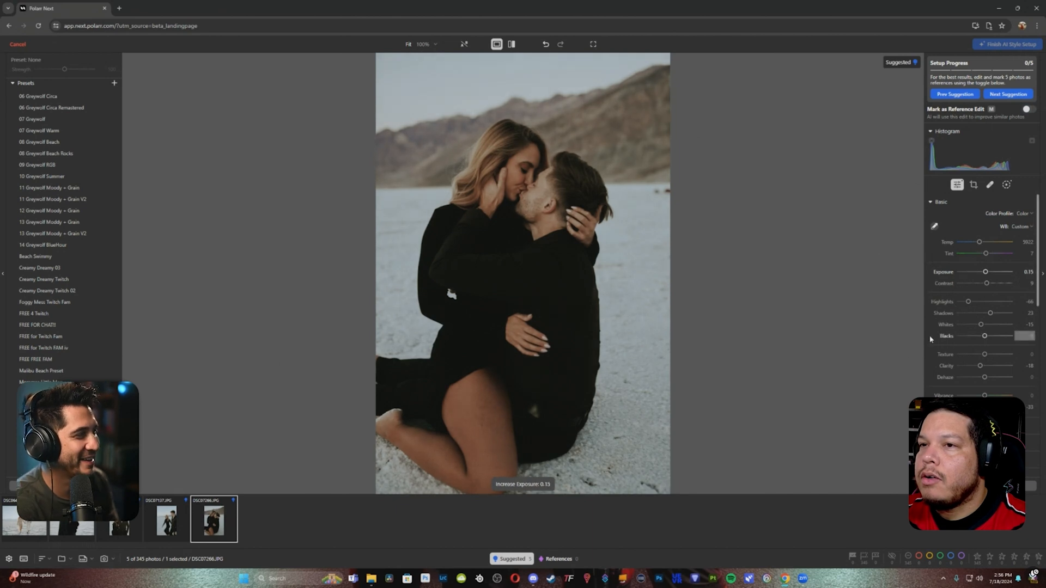
key(minus)
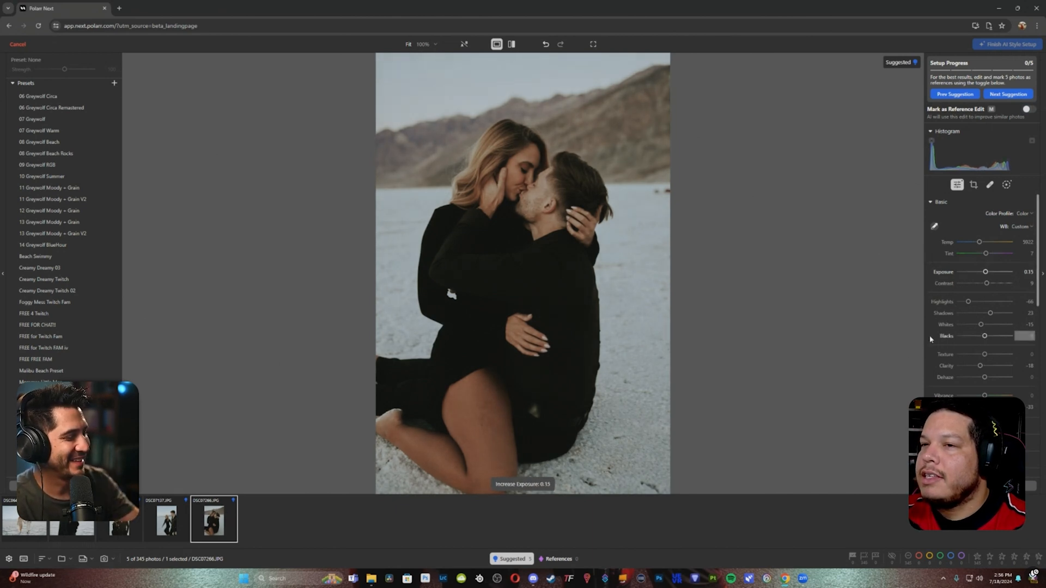
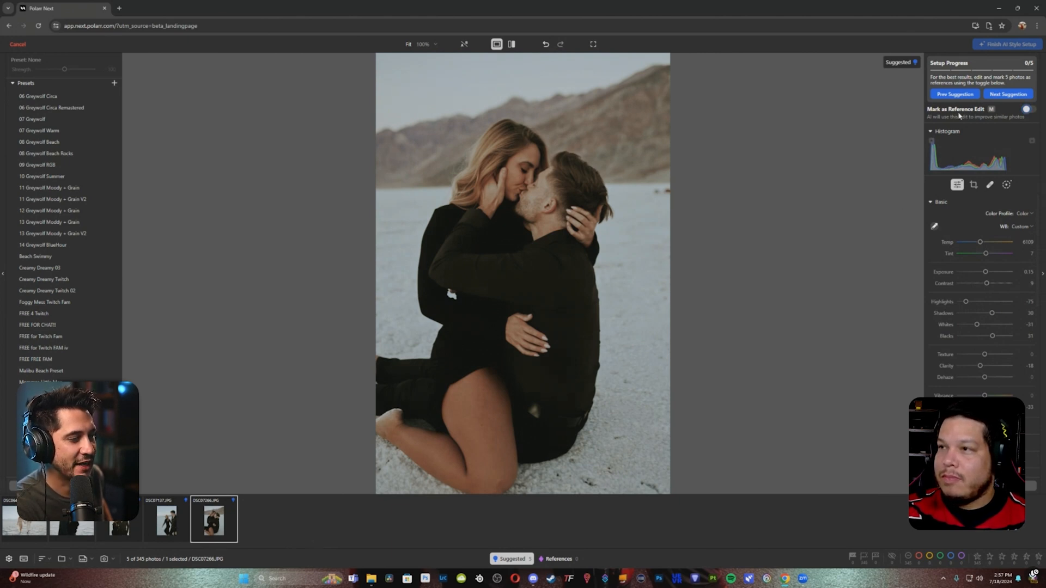
Mark the edited photo and the other four suggested photos as reference edits, and finish the AI style setup
click(1029, 110)
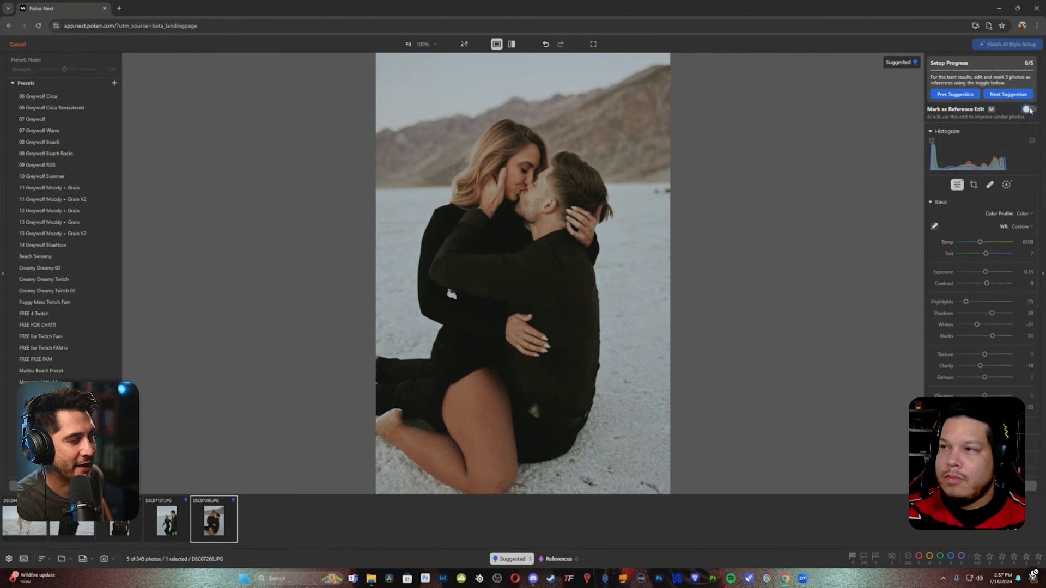
click(172, 527)
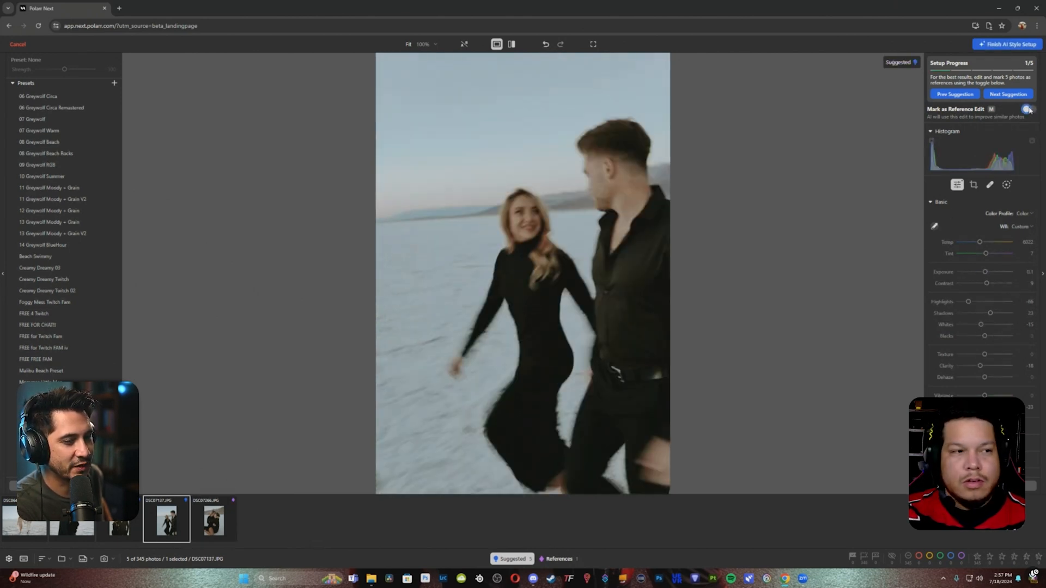
shift+click(26, 525)
key(m)
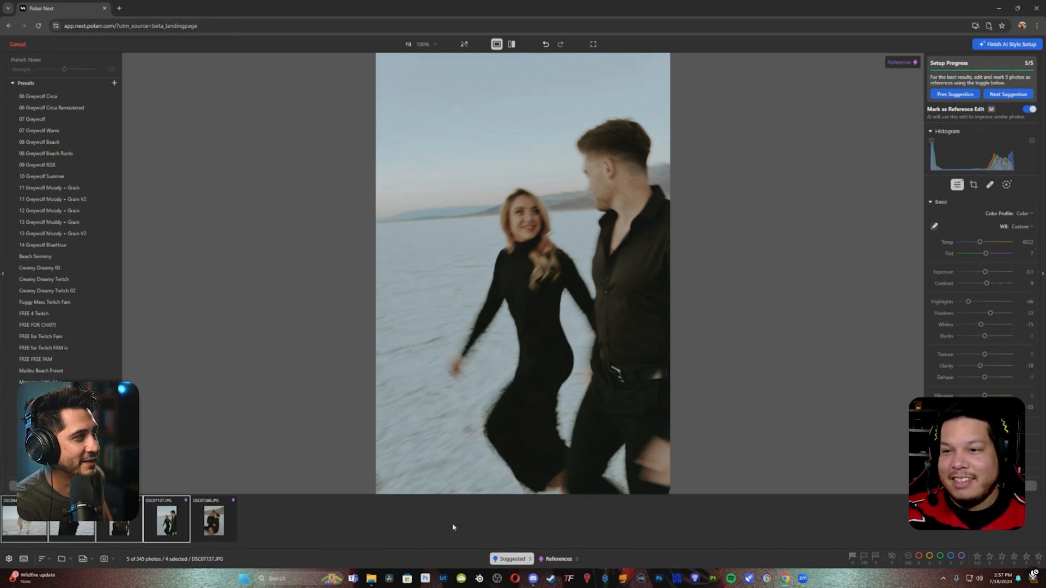
click(1025, 46)
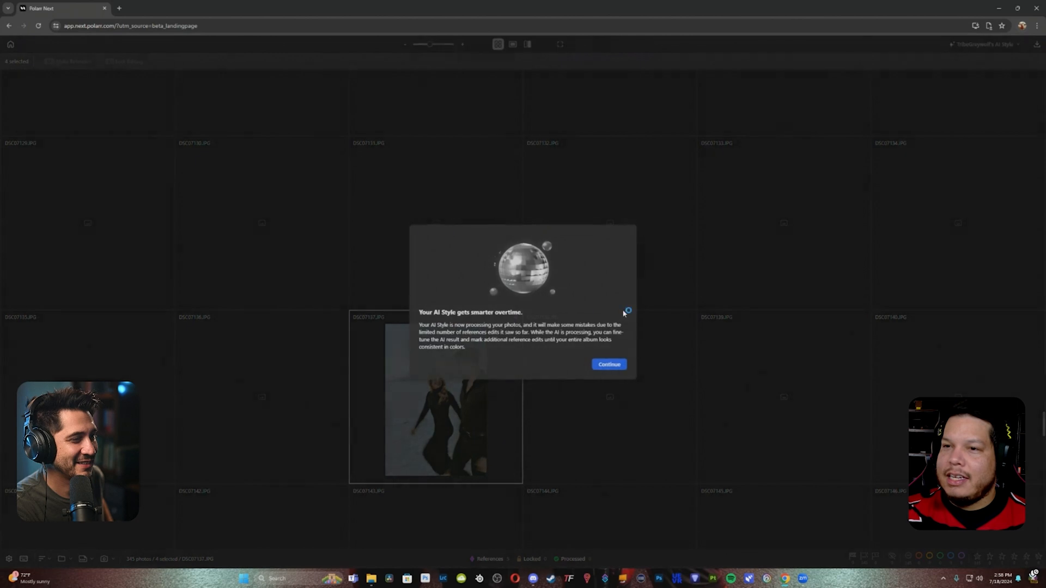
click(624, 363)
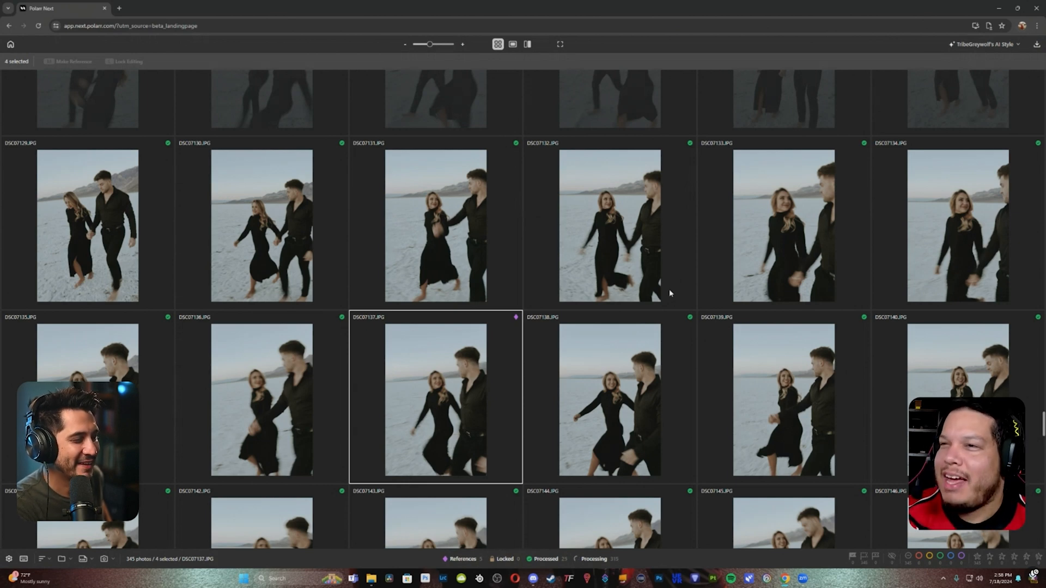
Examine the AI-processed photos around DSC07137.JPG and further down the album for color consistency
scroll(577, 307, up, 3)
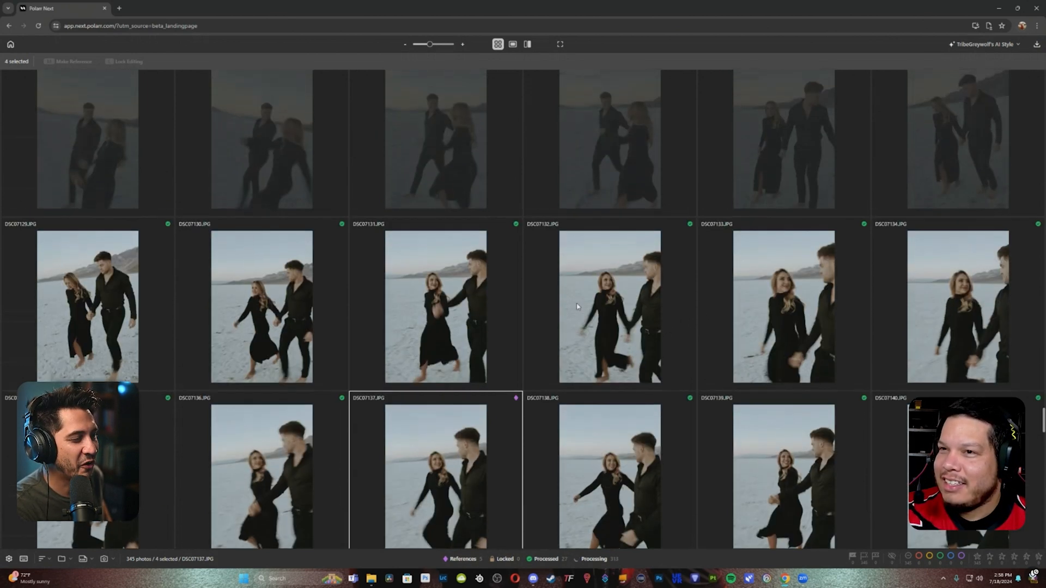
scroll(577, 307, down, 2)
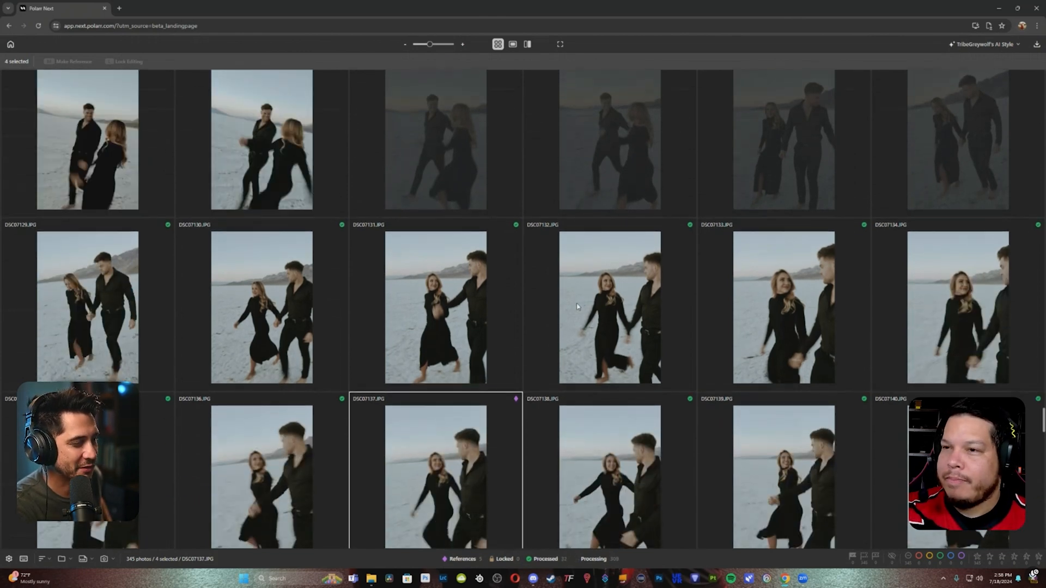
scroll(577, 307, up, 4)
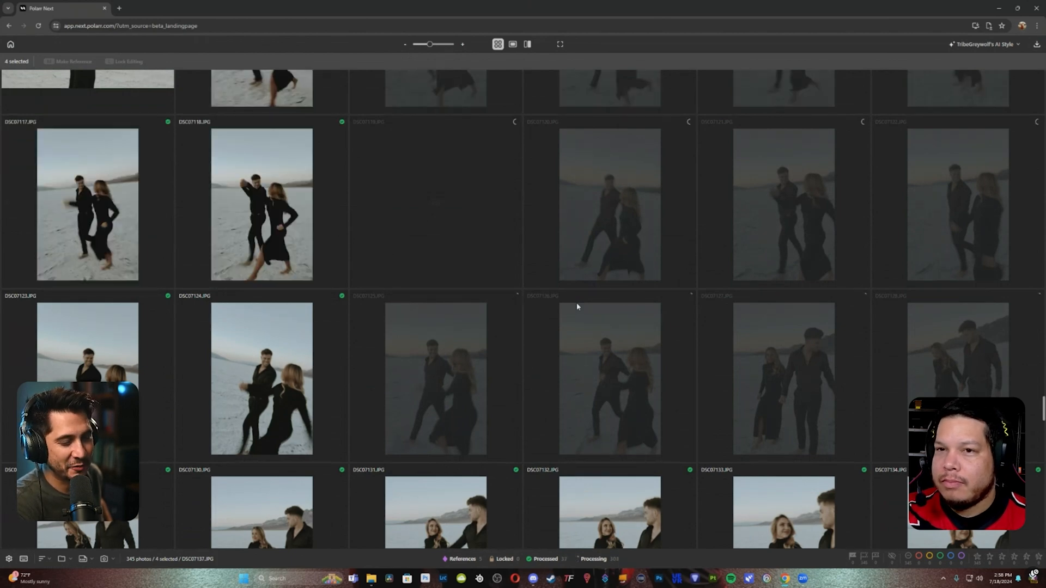
scroll(577, 306, down, 5)
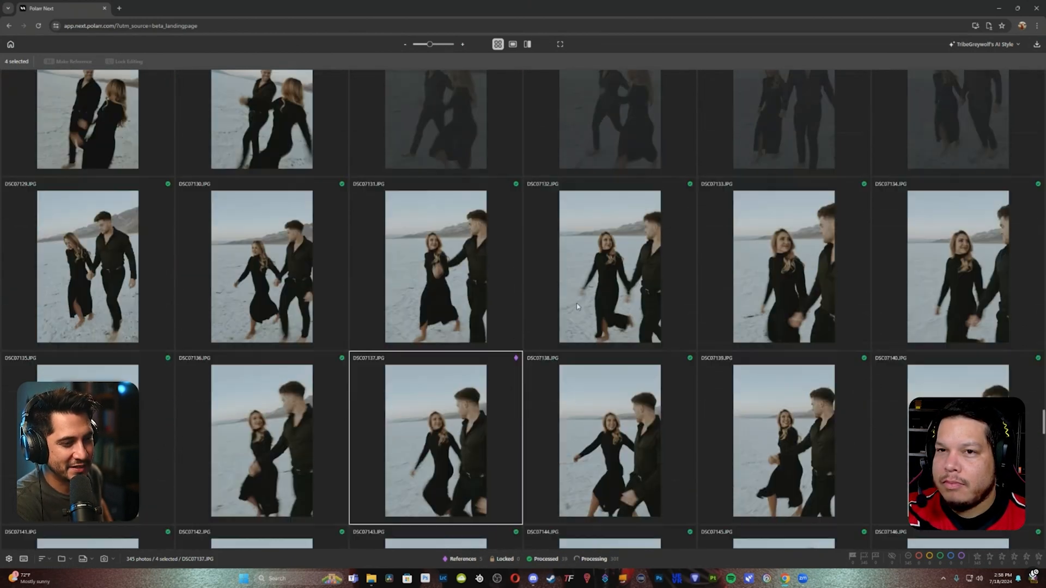
scroll(577, 307, down, 10)
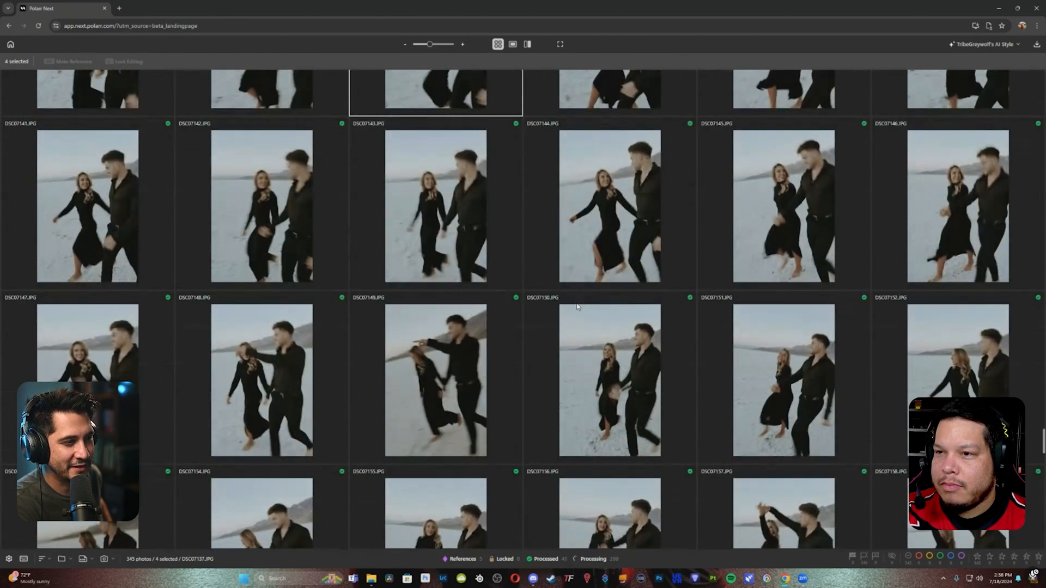
scroll(578, 307, down, 4)
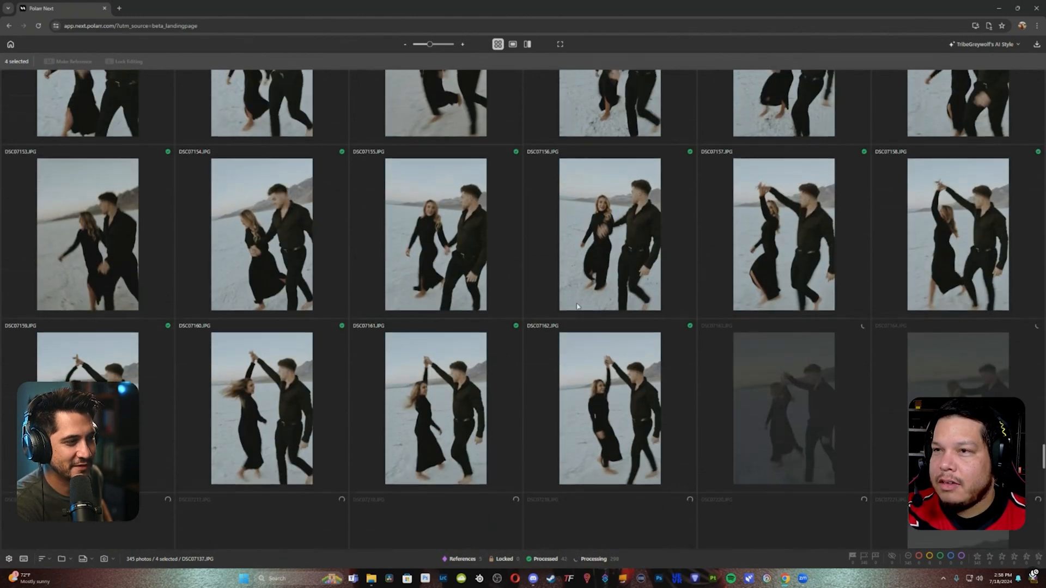
scroll(578, 307, up, 3)
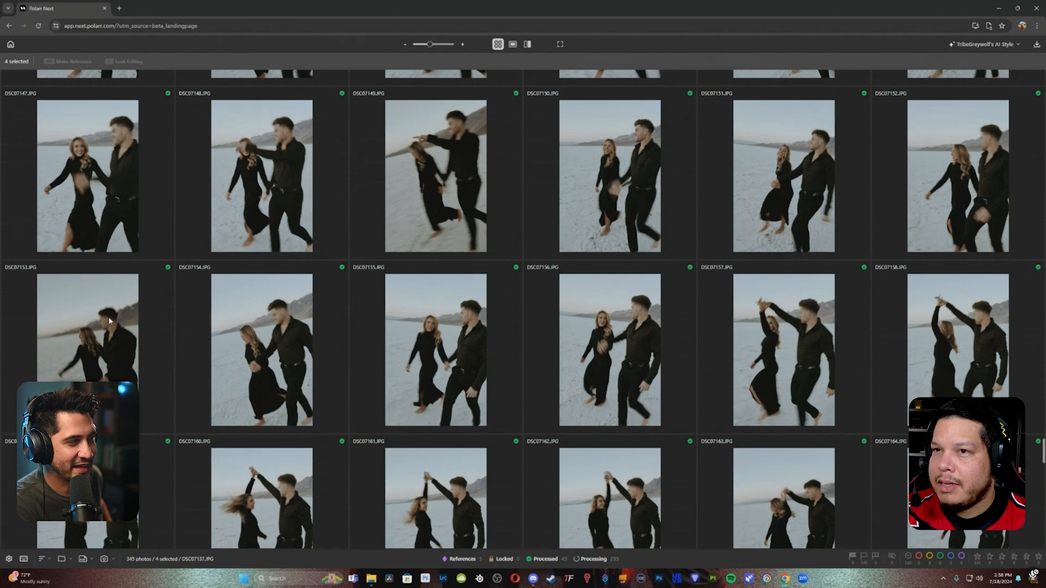
scroll(461, 159, down, 7)
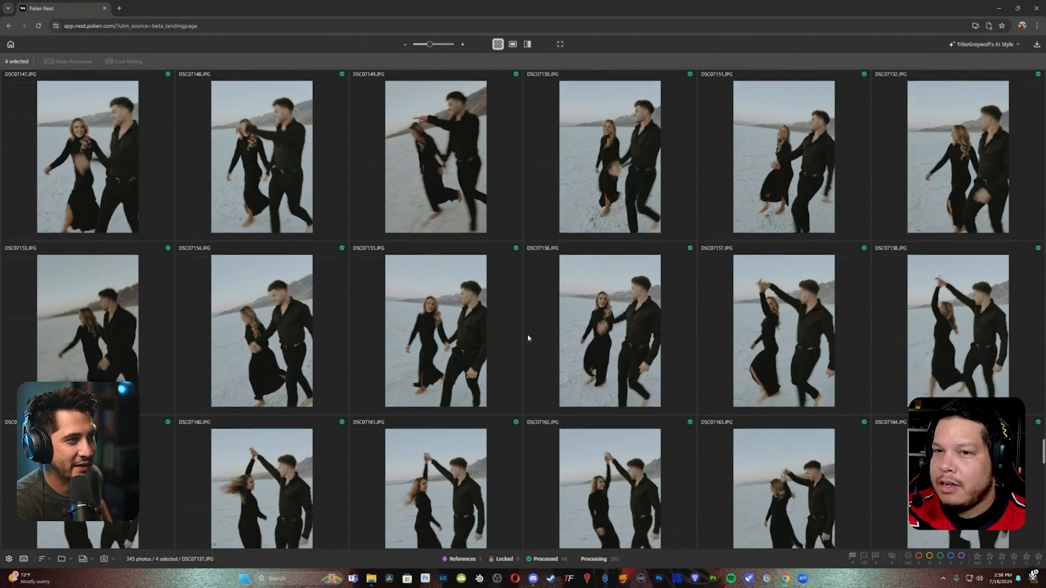
scroll(445, 401, down, 1)
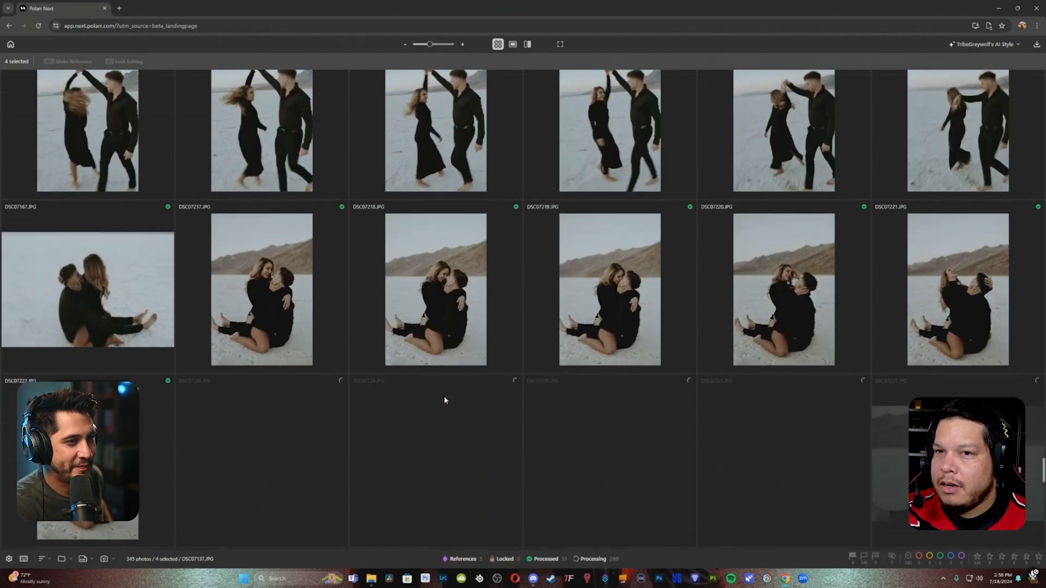
scroll(444, 397, down, 5)
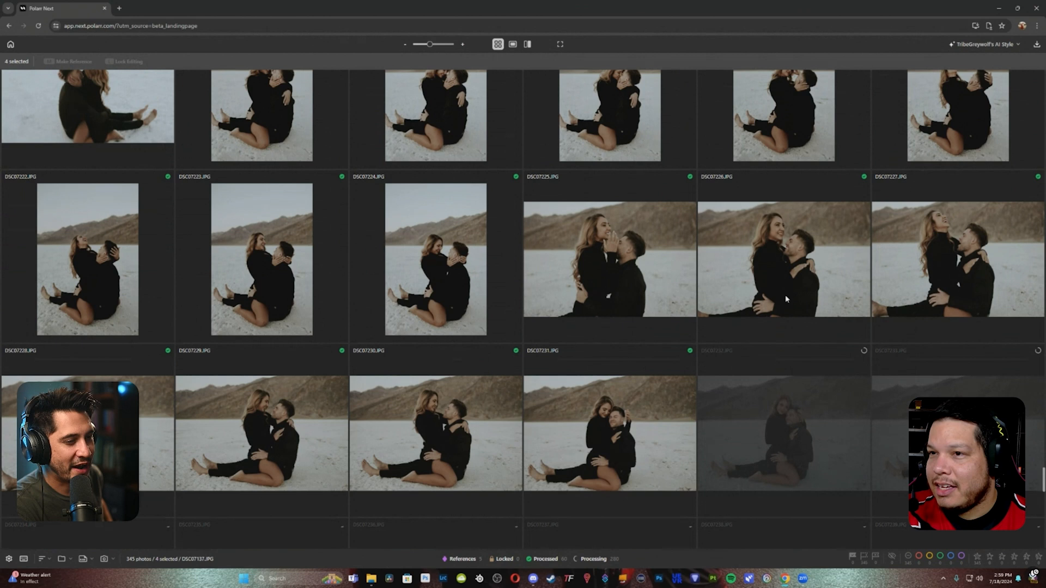
View photo DSC07227.JPG in Focus view, return to the grid and examine the earlier photos up to reference DSC06943.JPG
click(956, 258)
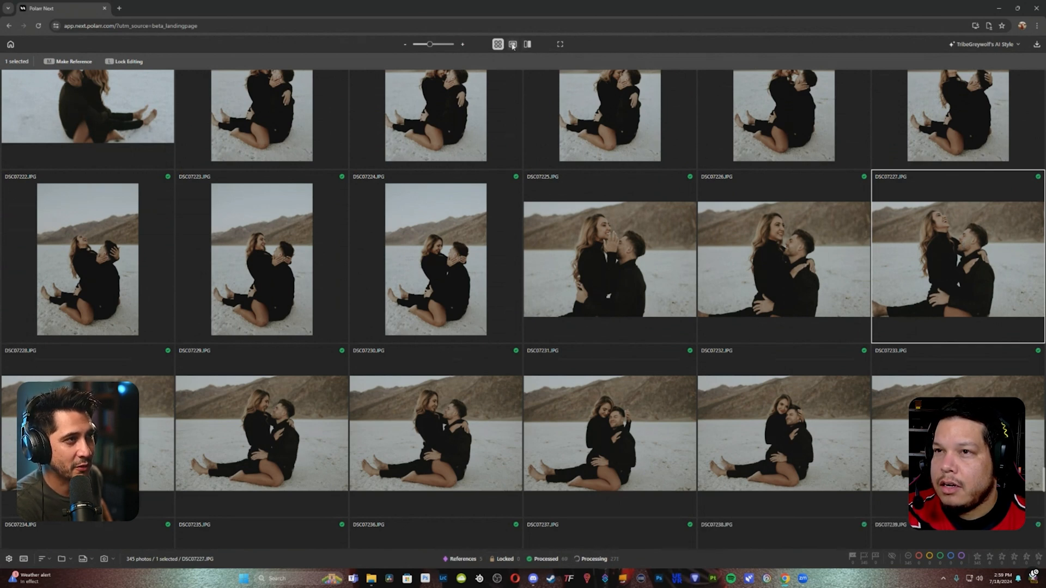
click(513, 46)
click(498, 44)
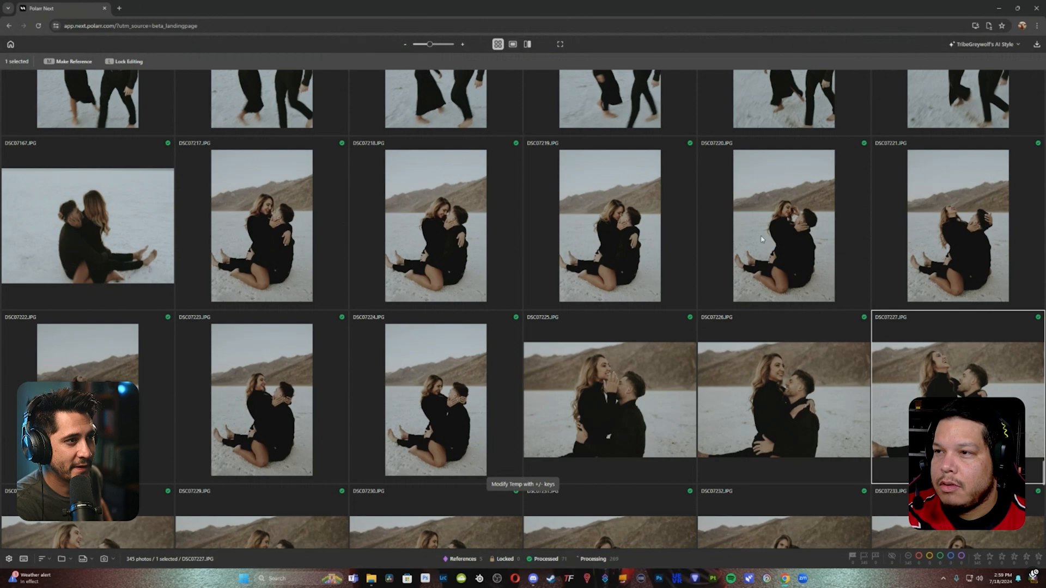
scroll(938, 373, up, 5)
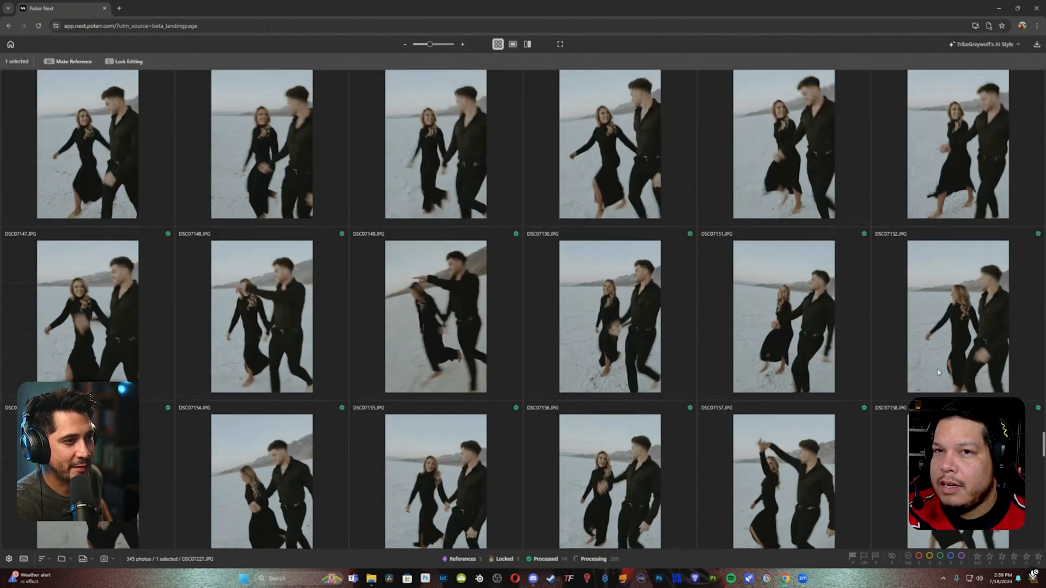
scroll(938, 373, up, 10)
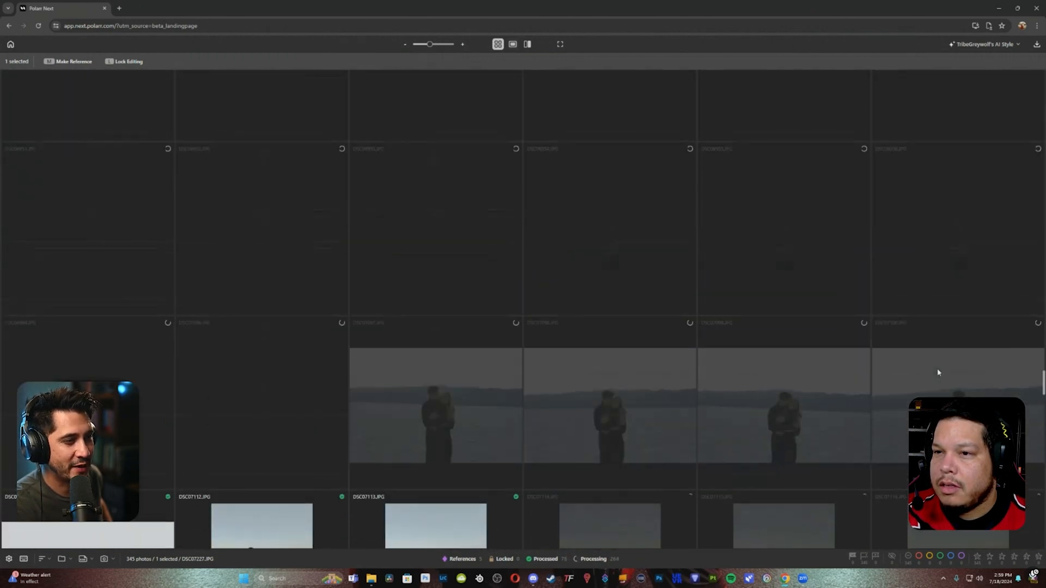
scroll(938, 373, up, 10)
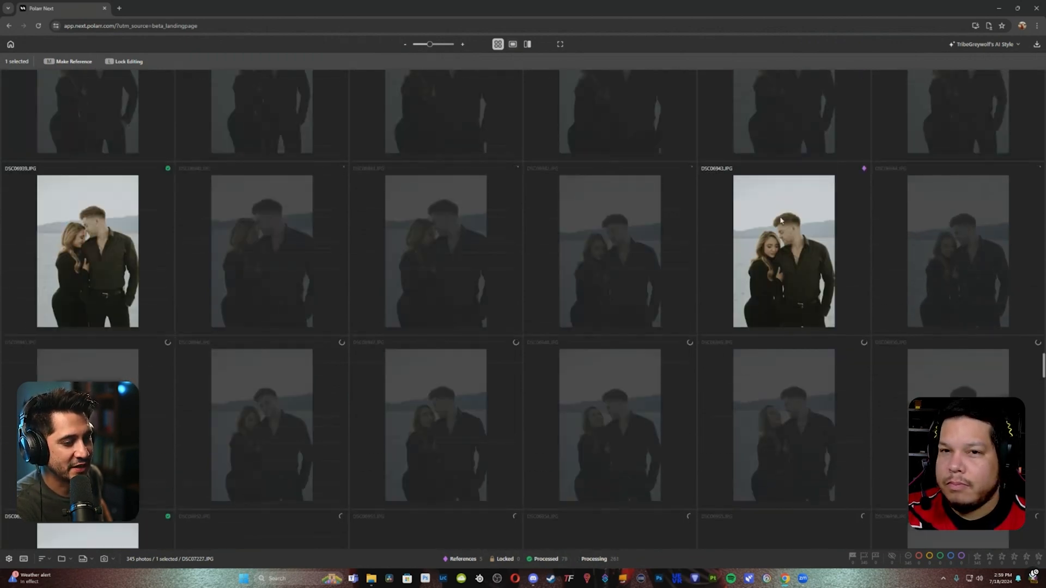
scroll(781, 221, down, 1)
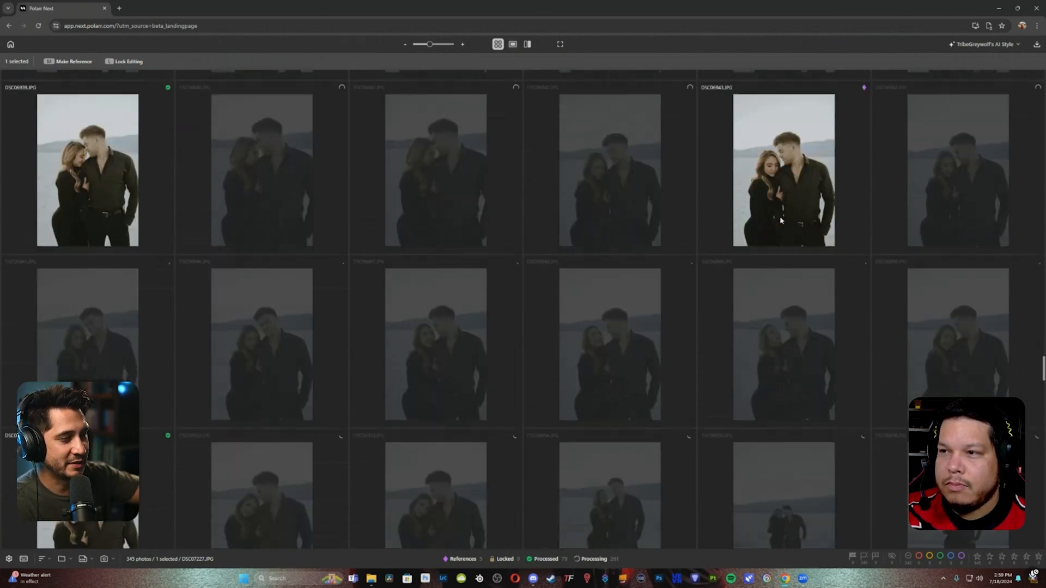
Examine the processed photos further down the album, open DSC07227.JPG in Focus view and read the reference edit and lock edit tips
scroll(781, 221, down, 20)
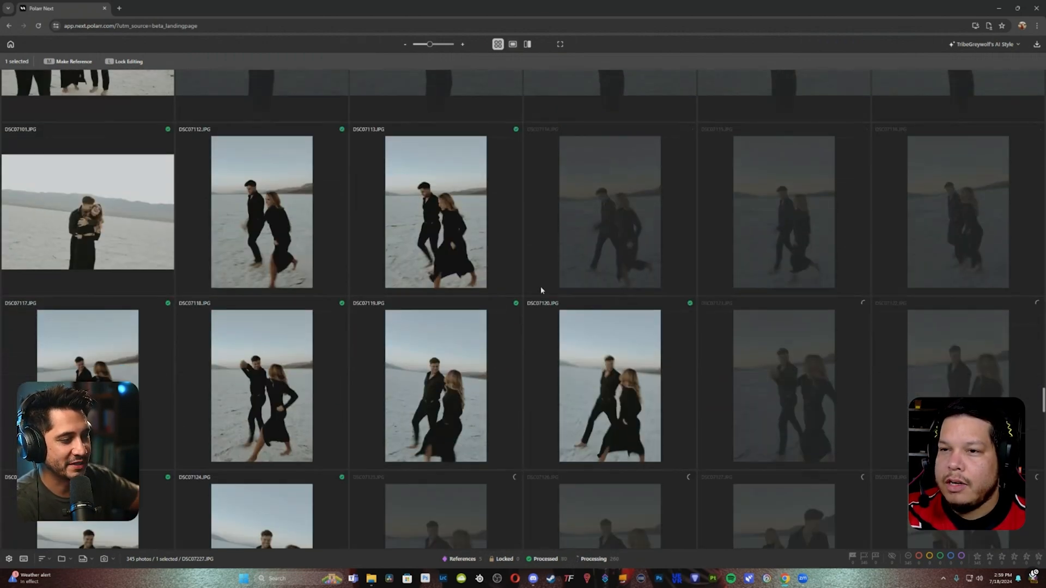
click(513, 45)
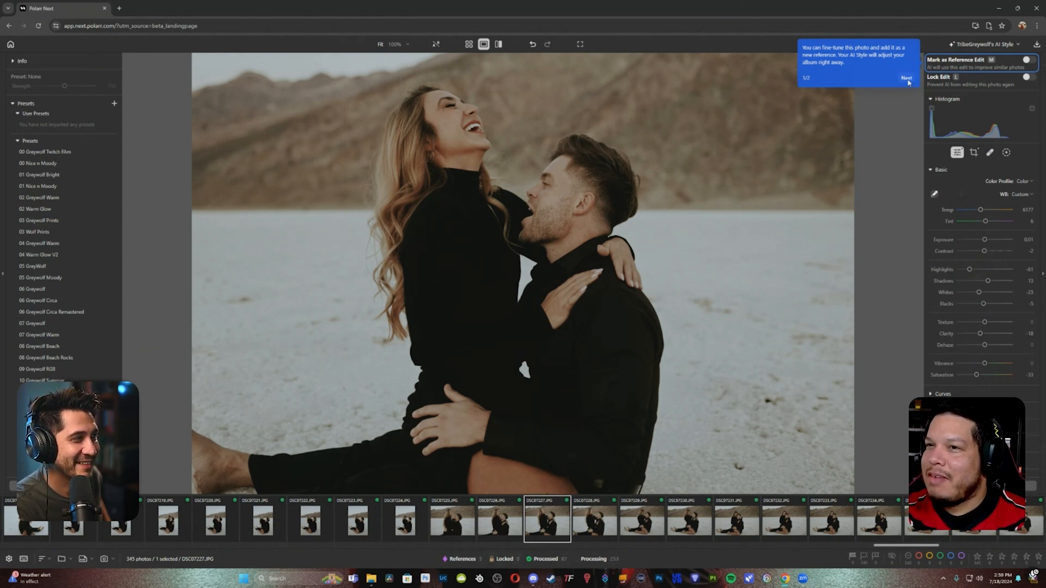
click(907, 79)
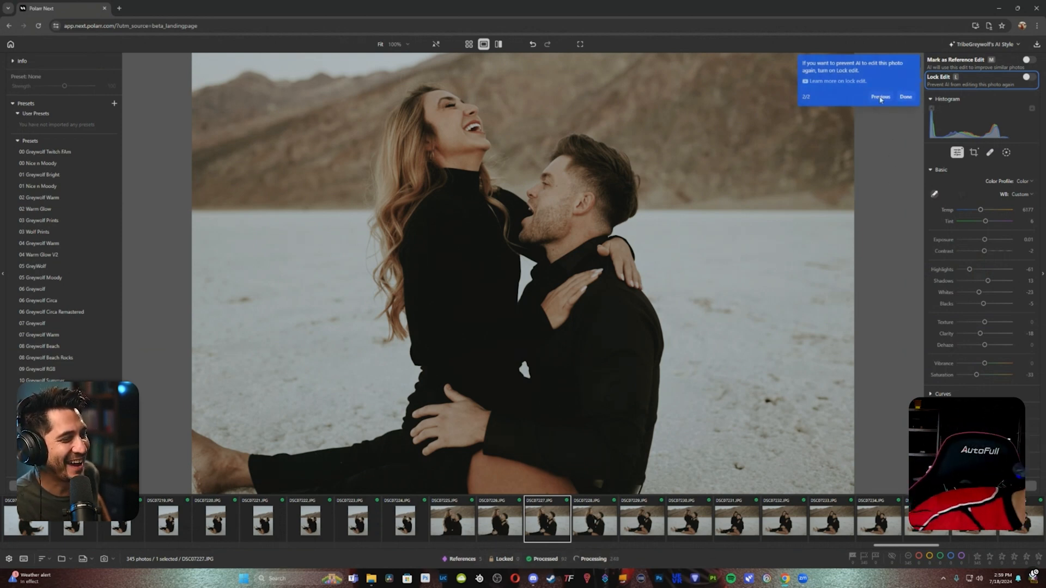
click(881, 98)
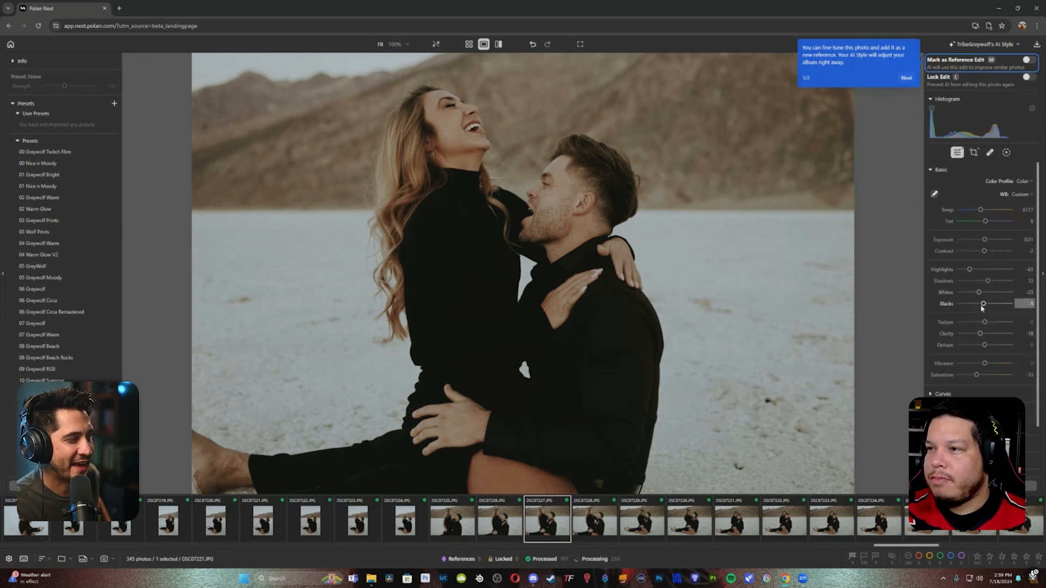
Set Blacks to 3 and Shadows to 18 on photo DSC07227.JPG, and finish the two-part tip tour
drag(984, 304, 990, 282)
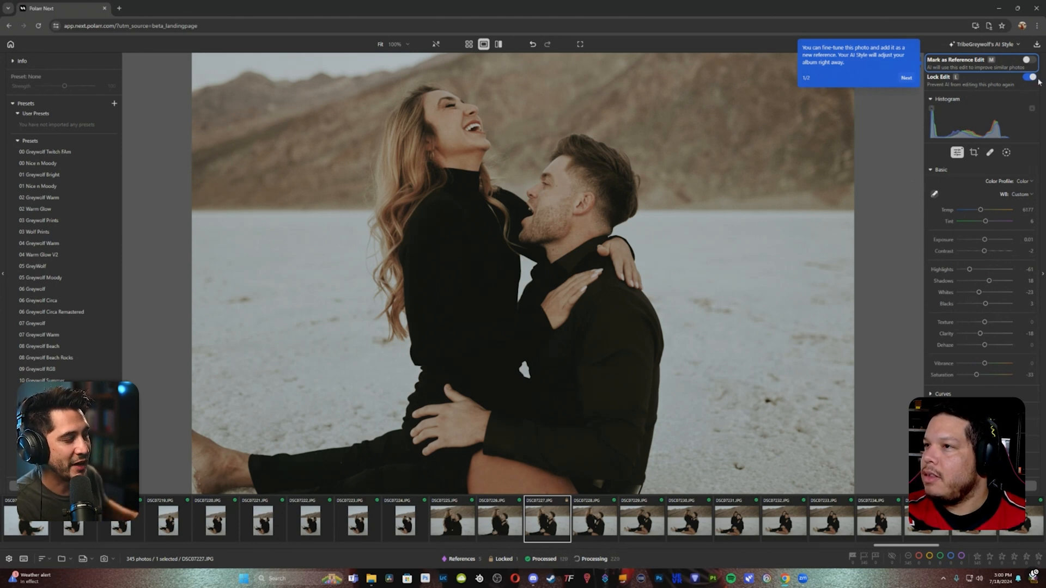
click(909, 78)
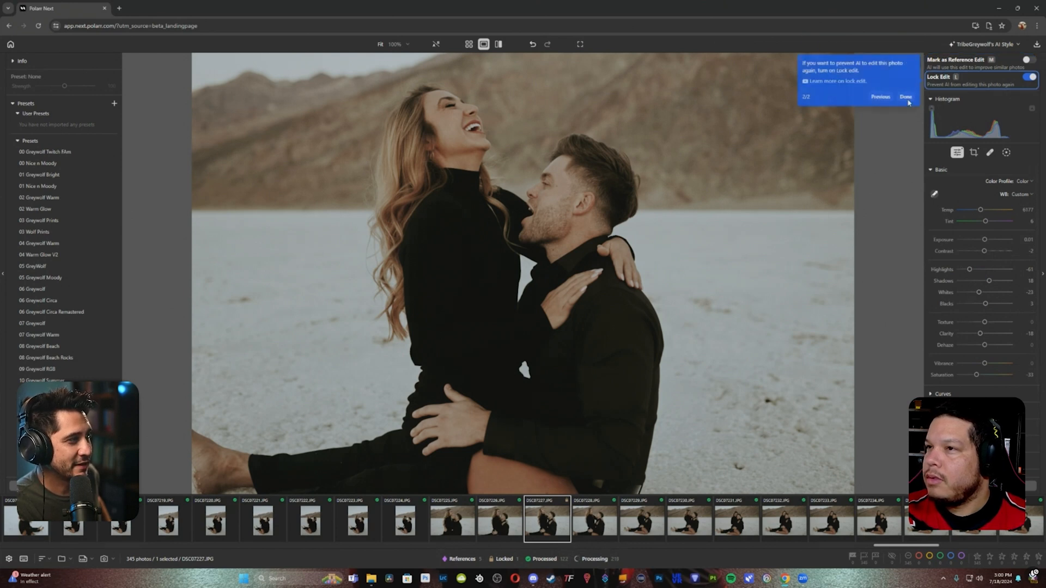
click(907, 98)
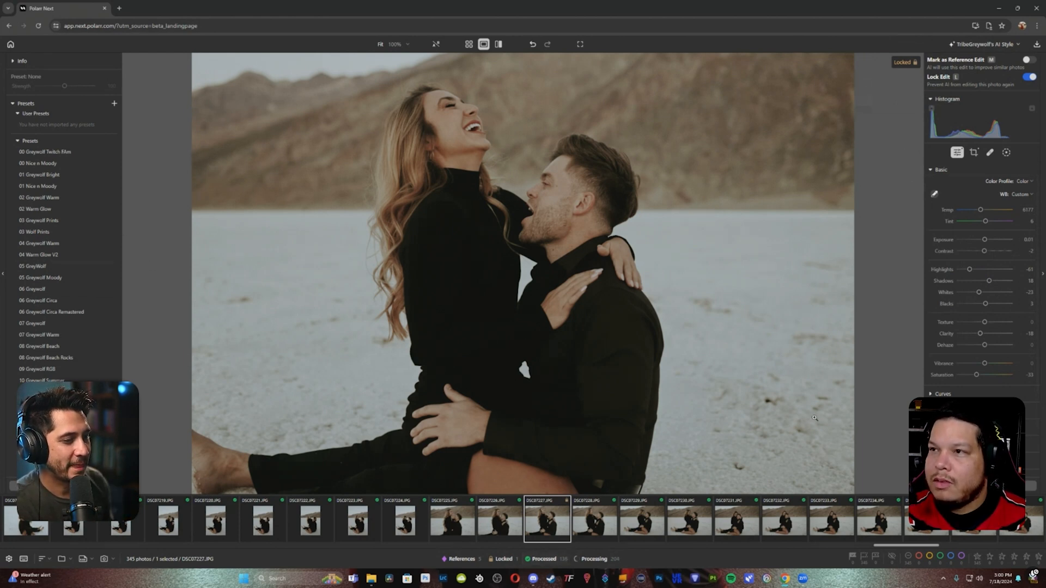
View the neighbouring photos DSC07226.JPG and DSC07225.JPG
click(502, 522)
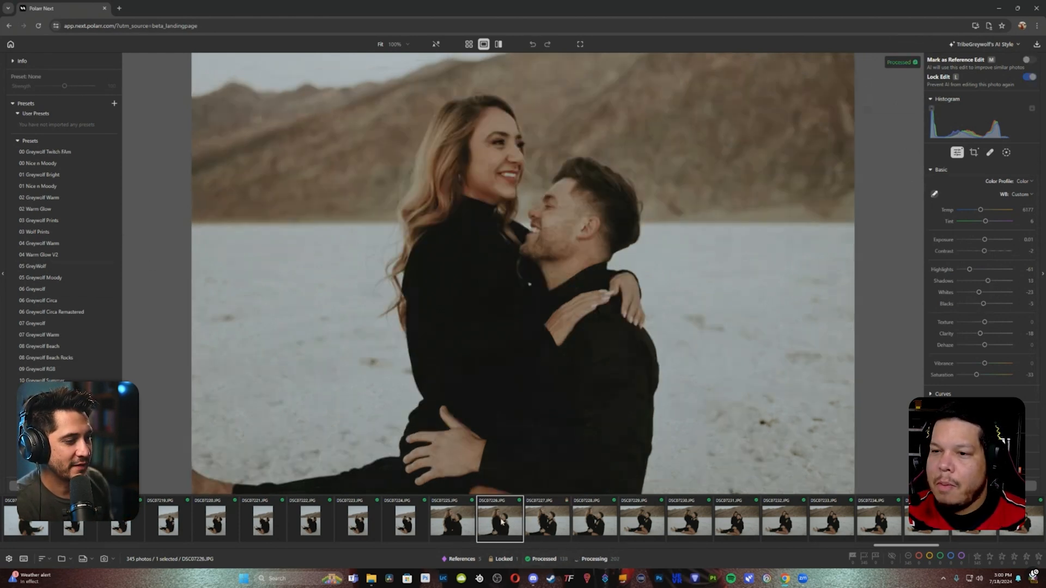
click(449, 524)
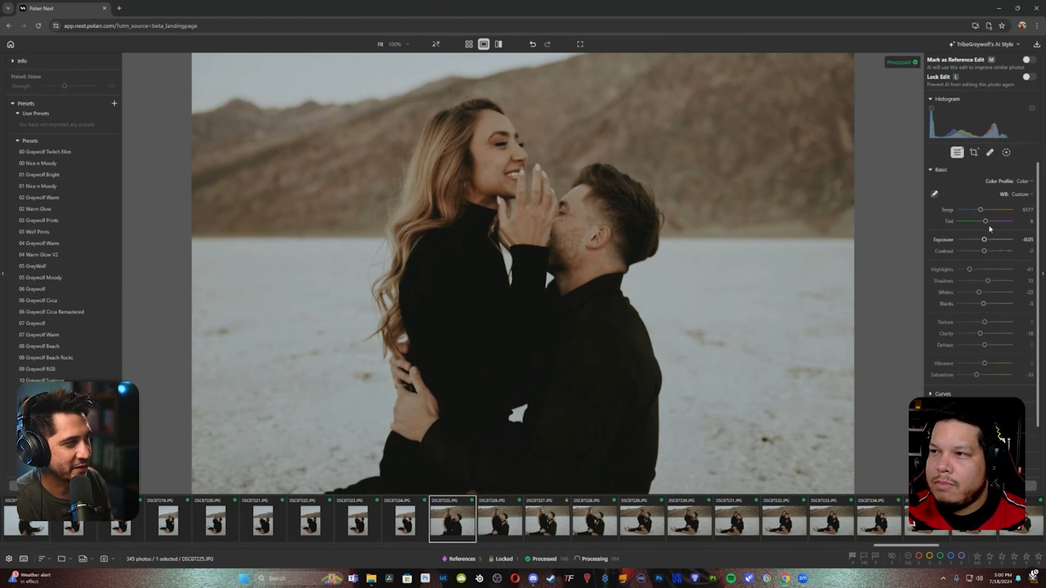
Try a Temp of 18504 on DSC07225.JPG with its edit locked and marked as a reference, and remove the reference mark
drag(981, 212, 1000, 211)
key(l)
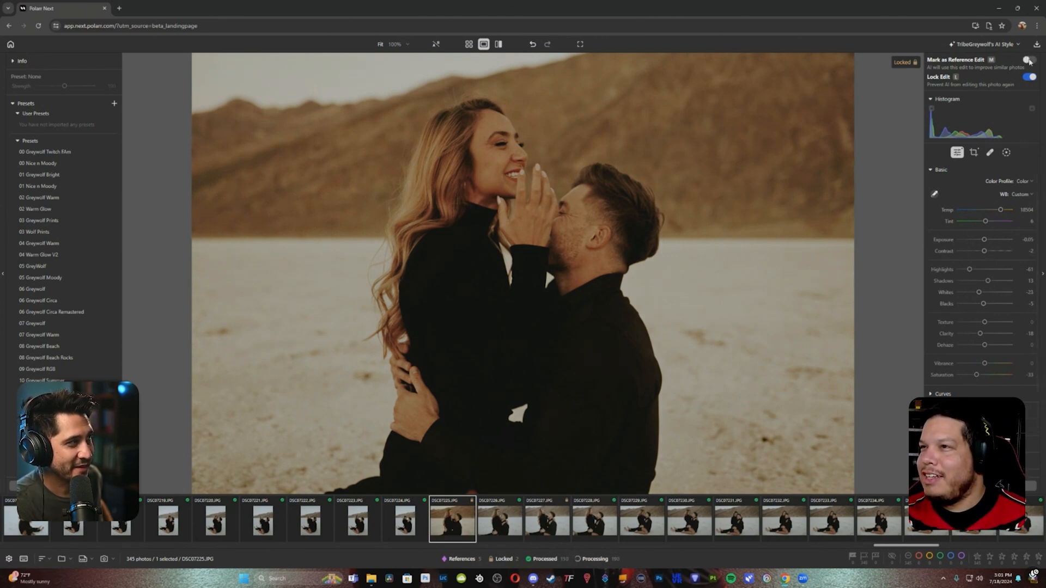
click(1026, 60)
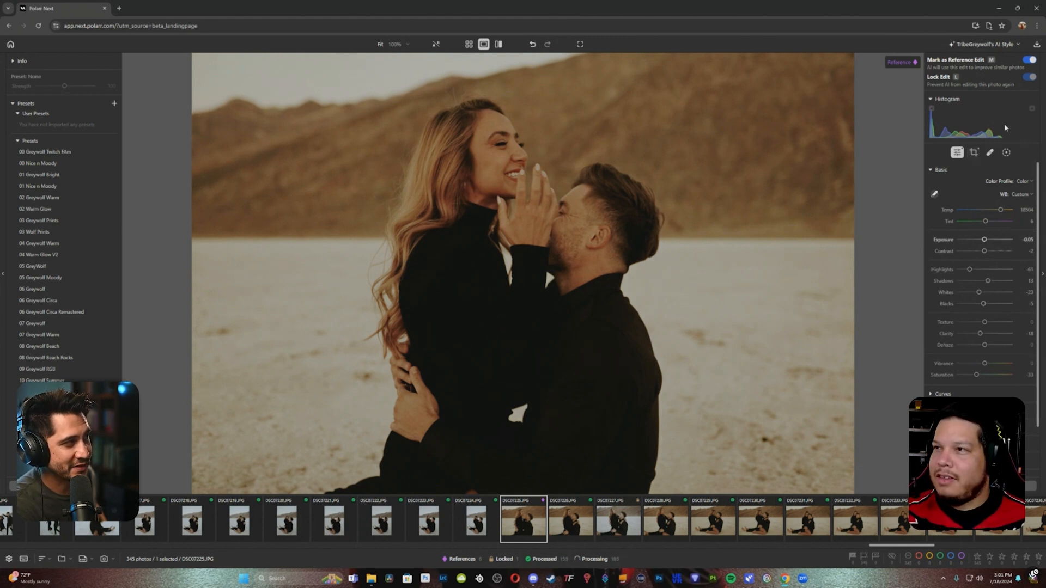
click(1032, 60)
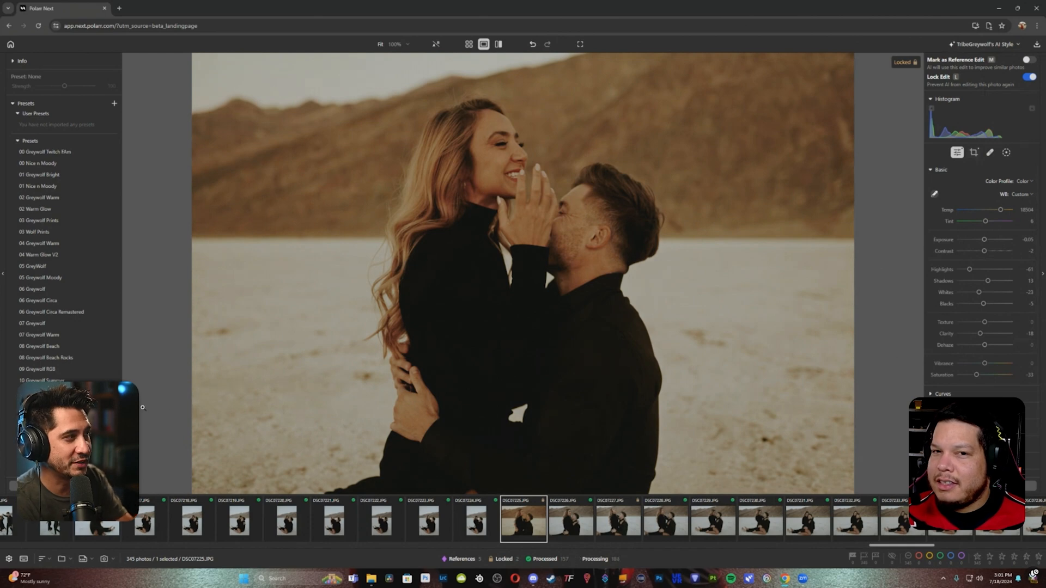
Revert DSC07225.JPG to the Apply AI Style state in its edit history and set its Temp to 6674
click(24, 141)
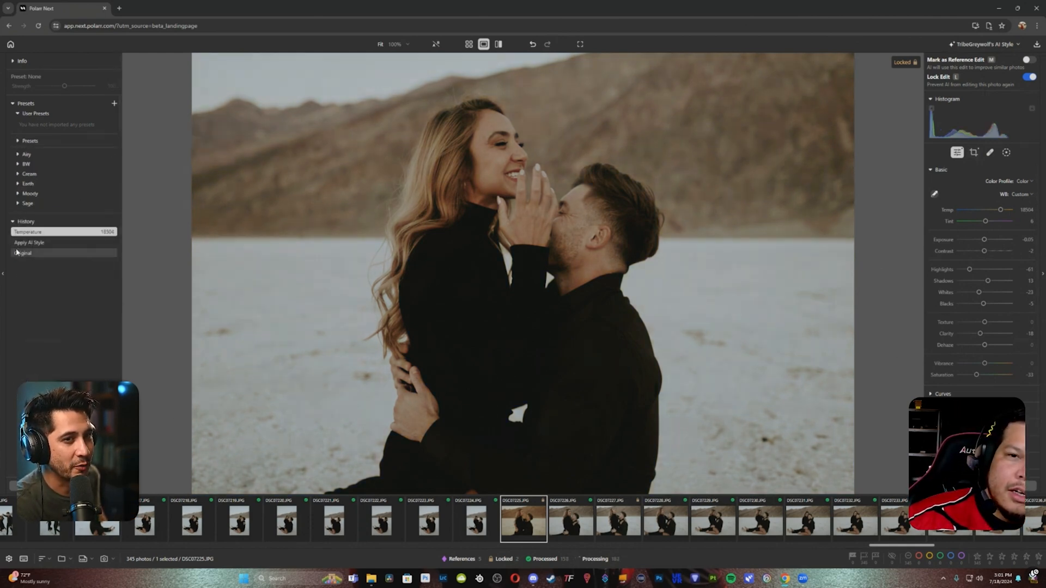
click(28, 243)
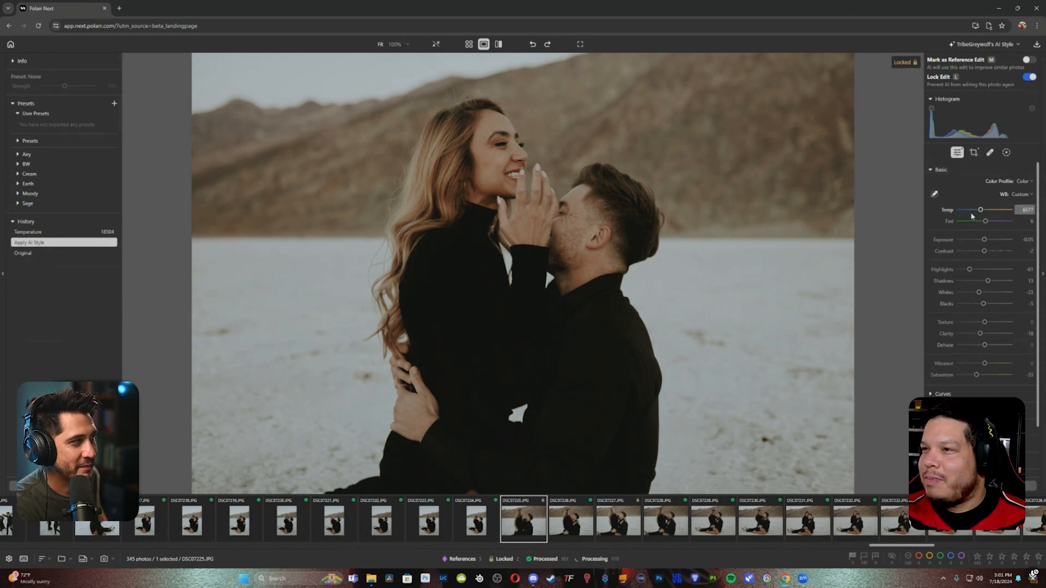
drag(981, 211, 983, 210)
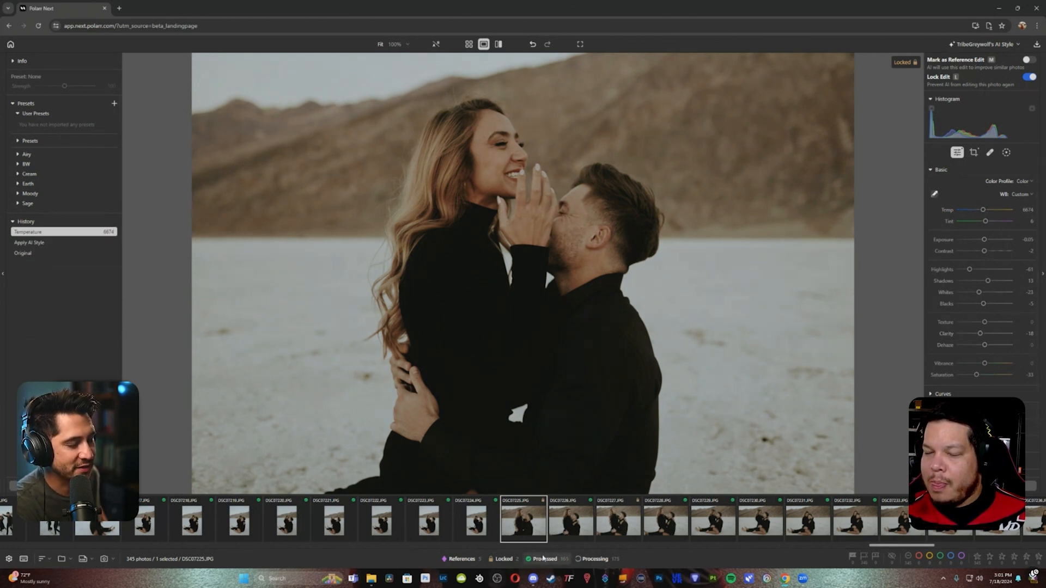
Open DSC06675.JPG, the couple in black holding hands on the salt flat, and slightly raise its Blacks and Highlights
drag(929, 551, 621, 550)
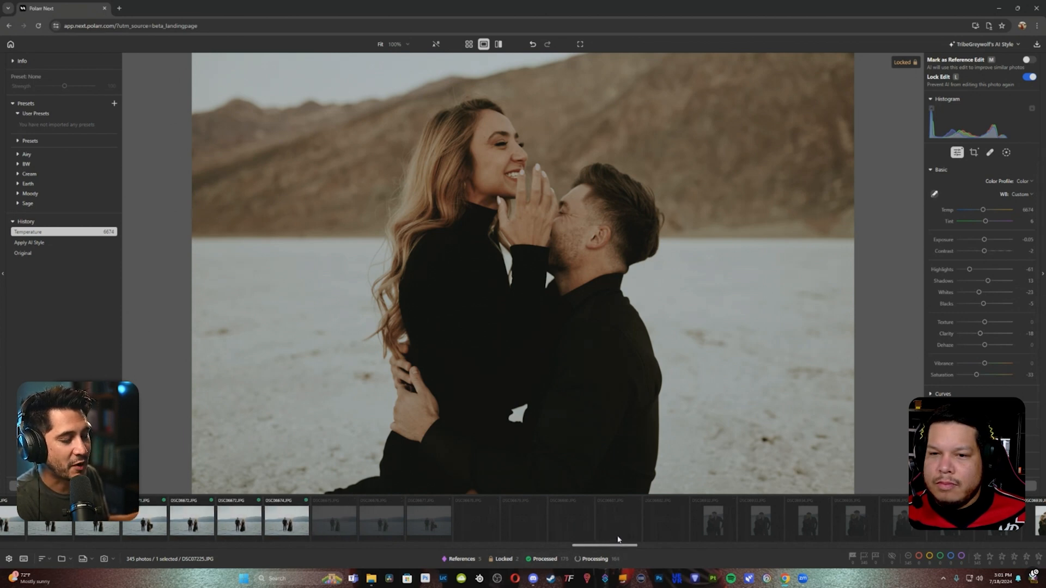
click(336, 523)
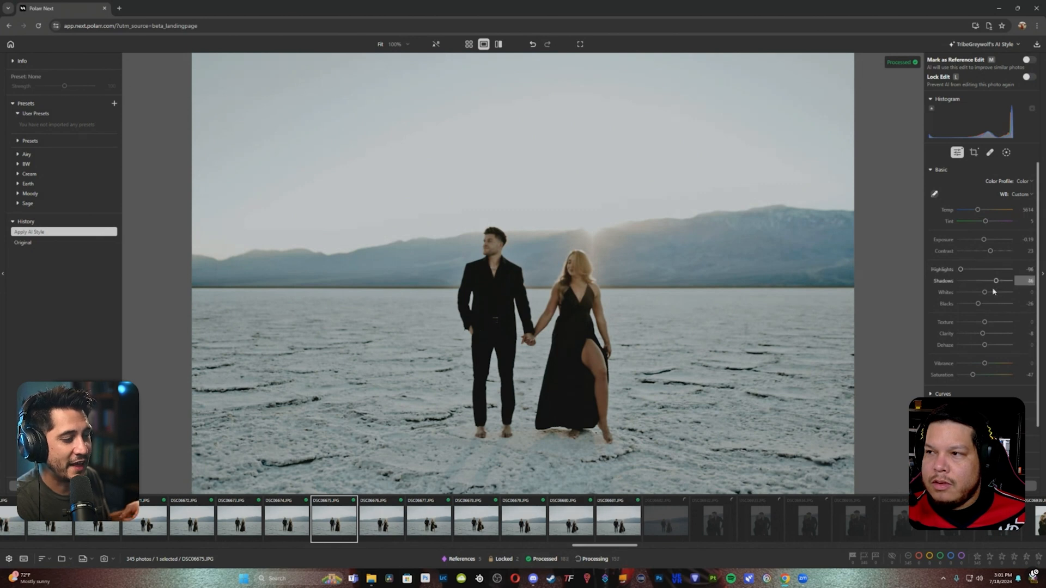
mouse_move(979, 305)
mouse_down()
mouse_move(993, 305)
mouse_move(985, 306)
mouse_up()
drag(960, 270, 967, 271)
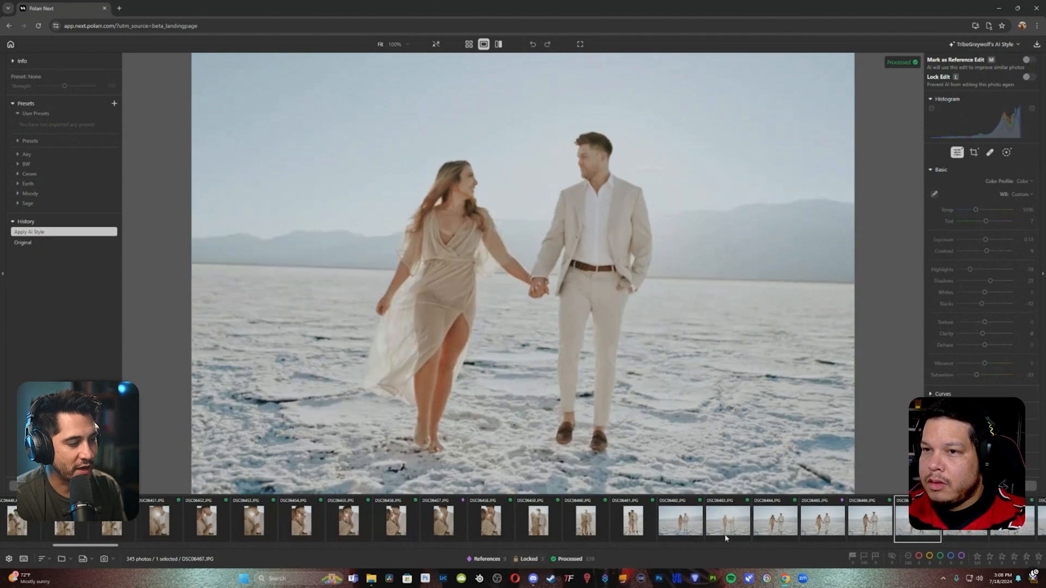
Compare DSC06467.JPG with its neighbouring photos and inspect the couple's faces and upper bodies in it at 100% zoom
key(Right)
key(Left)
key(Left)
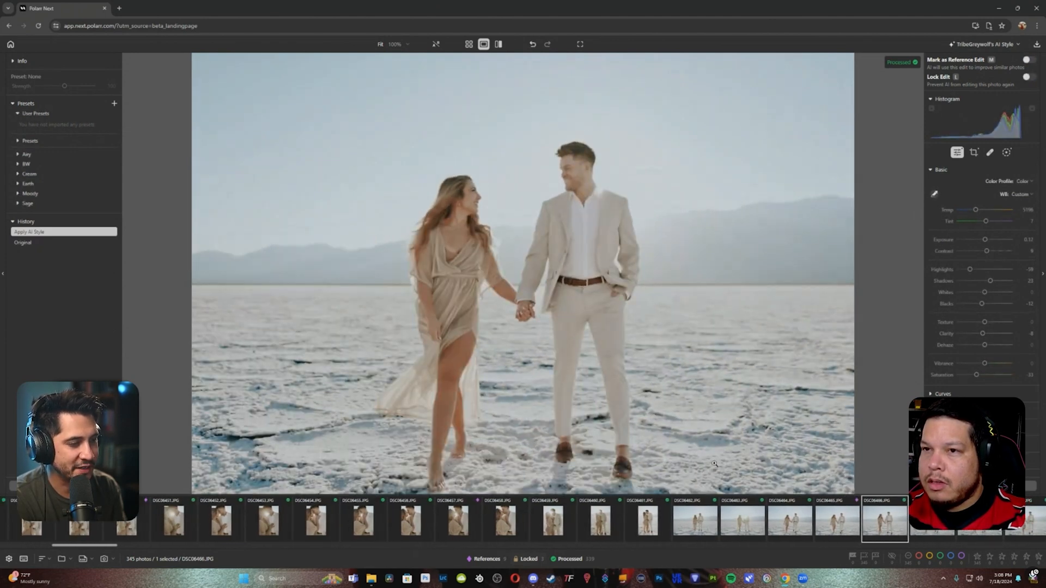
key(Right)
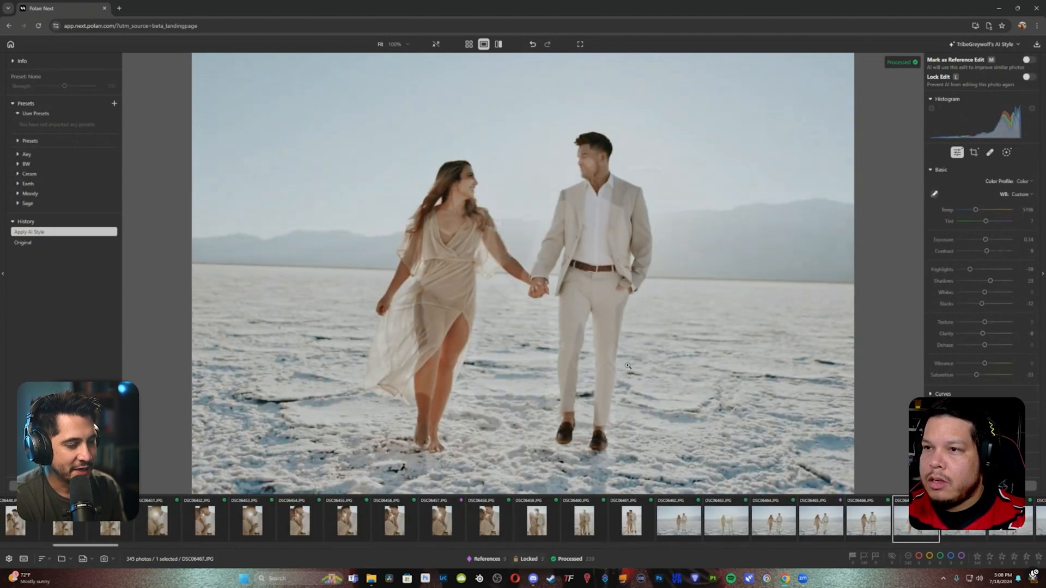
click(466, 188)
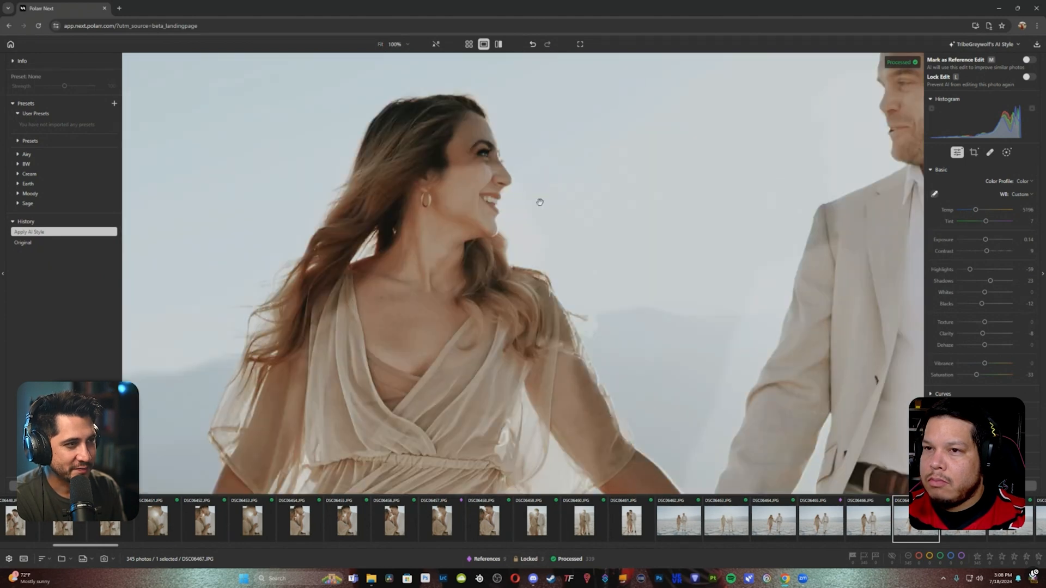
drag(662, 224, 418, 285)
click(626, 245)
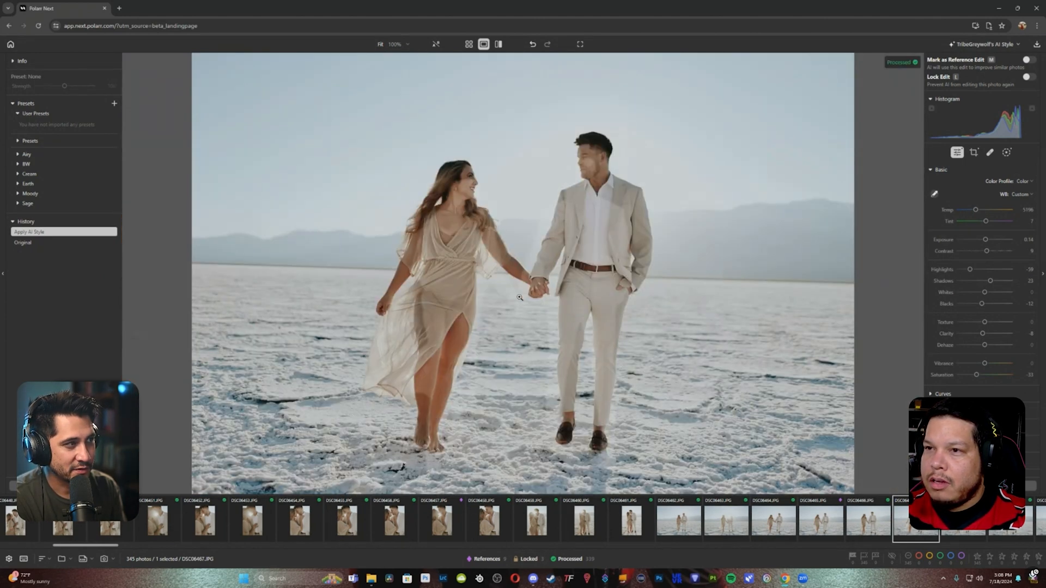
Inspect the Body mask on DSC06467.JPG and the woman's face at 100% zoom
click(1006, 152)
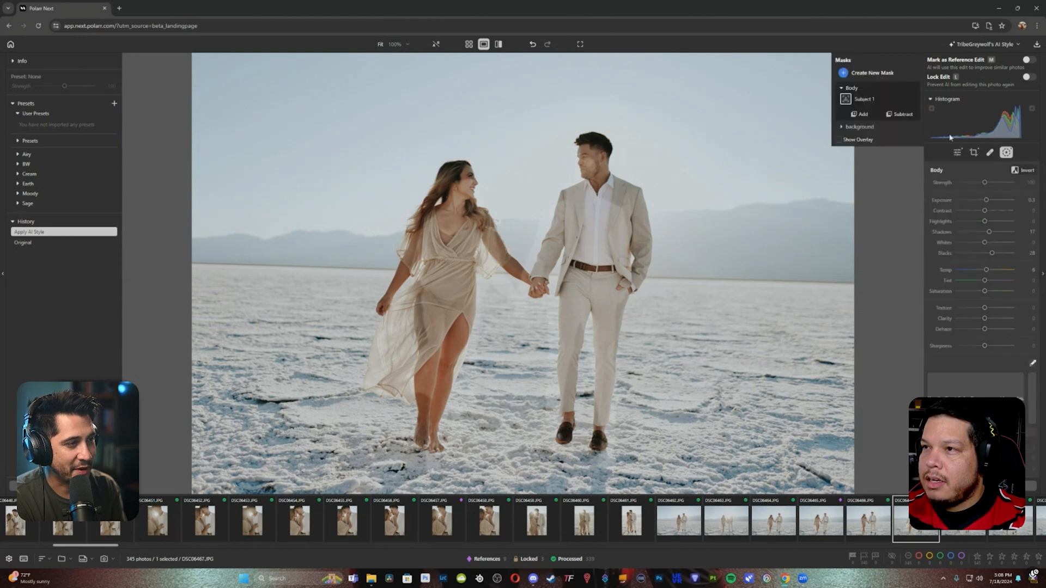
mouse_move(871, 88)
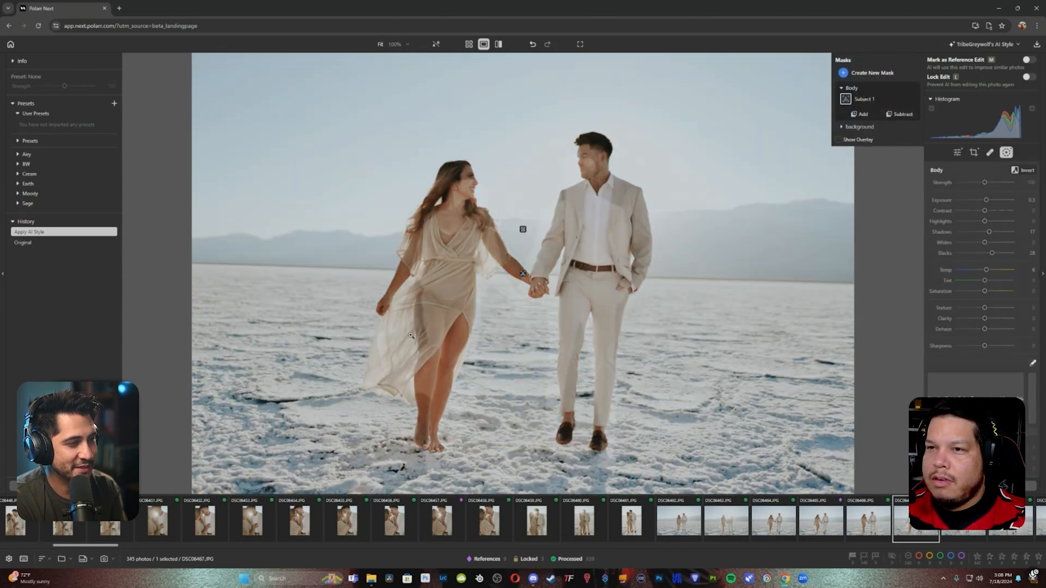
drag(429, 318, 445, 283)
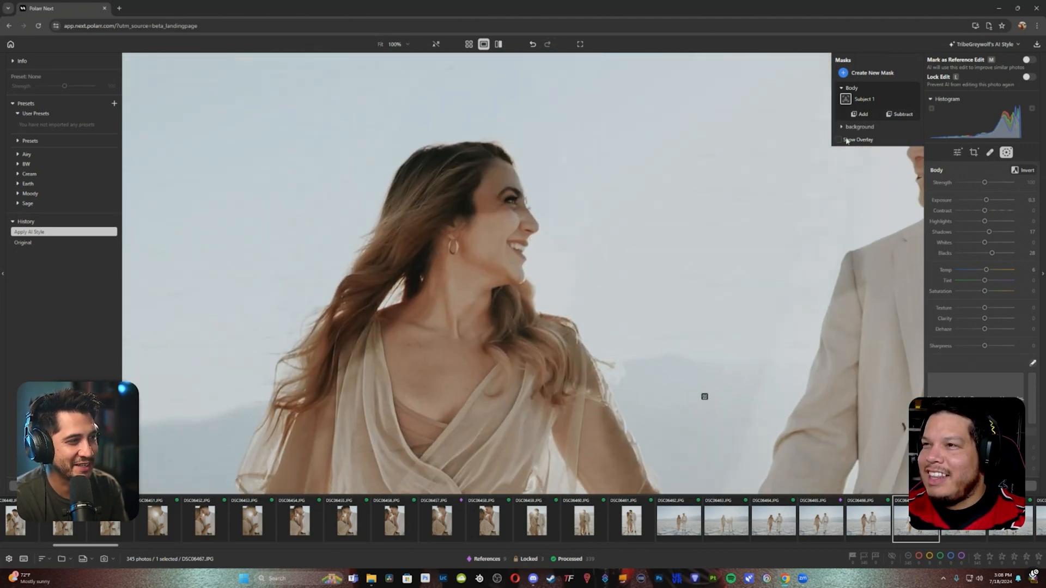
click(974, 153)
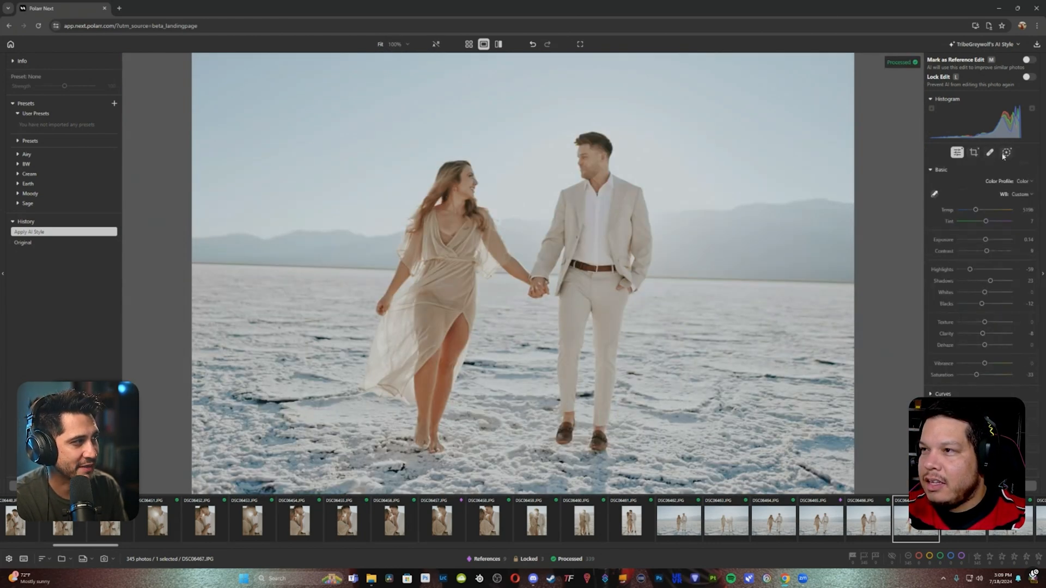
Inspect the background mask on DSC06467.JPG and its settings, check the couple up close, and leave the masking tool
click(1007, 152)
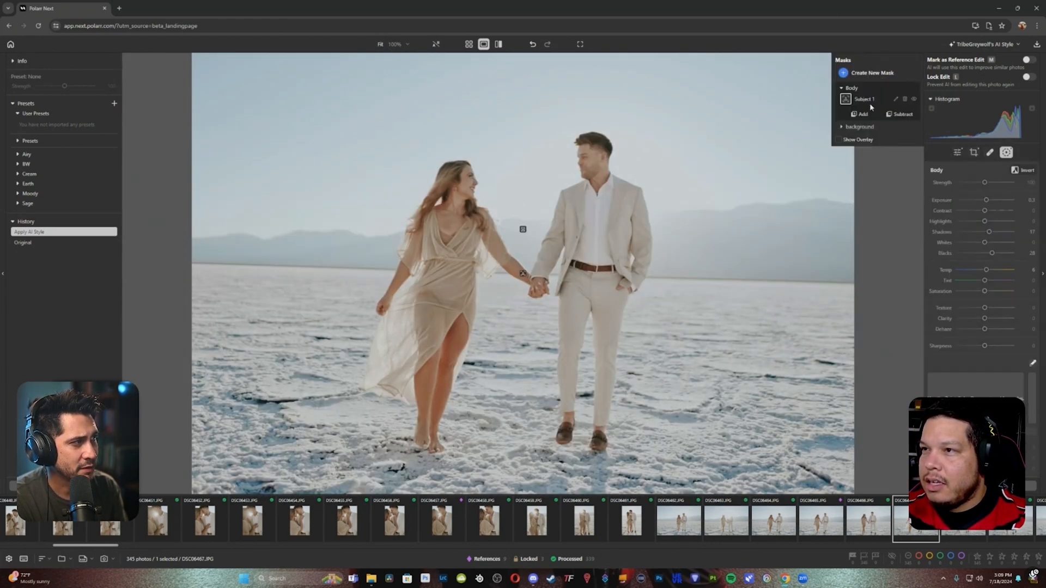
click(866, 127)
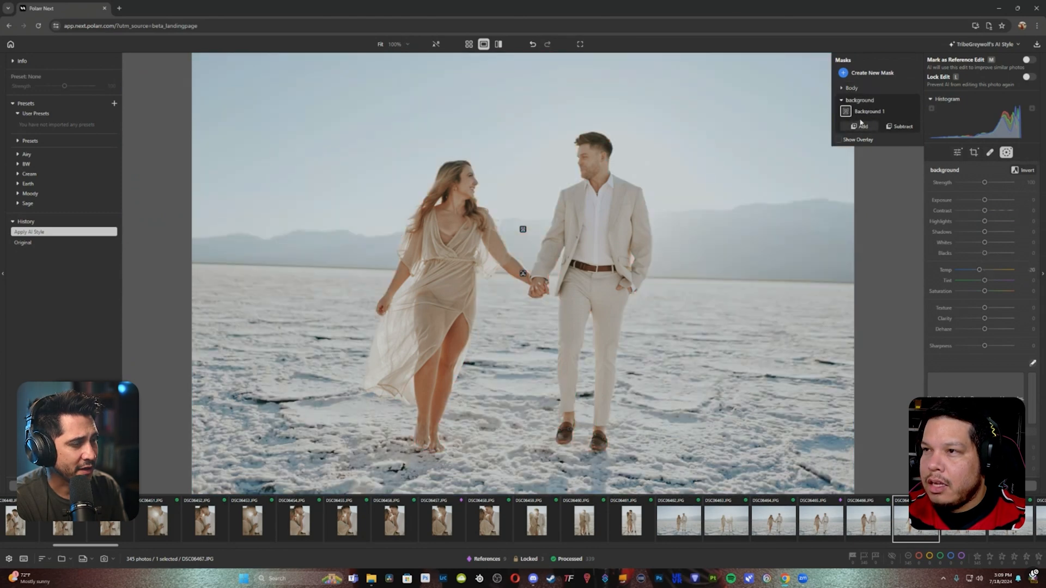
mouse_move(870, 104)
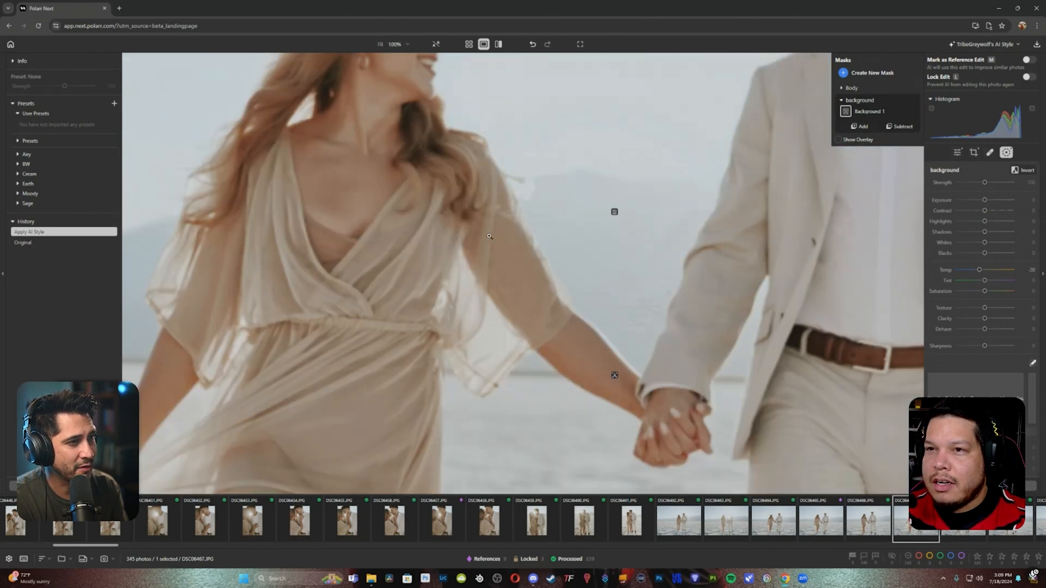
click(489, 237)
click(465, 343)
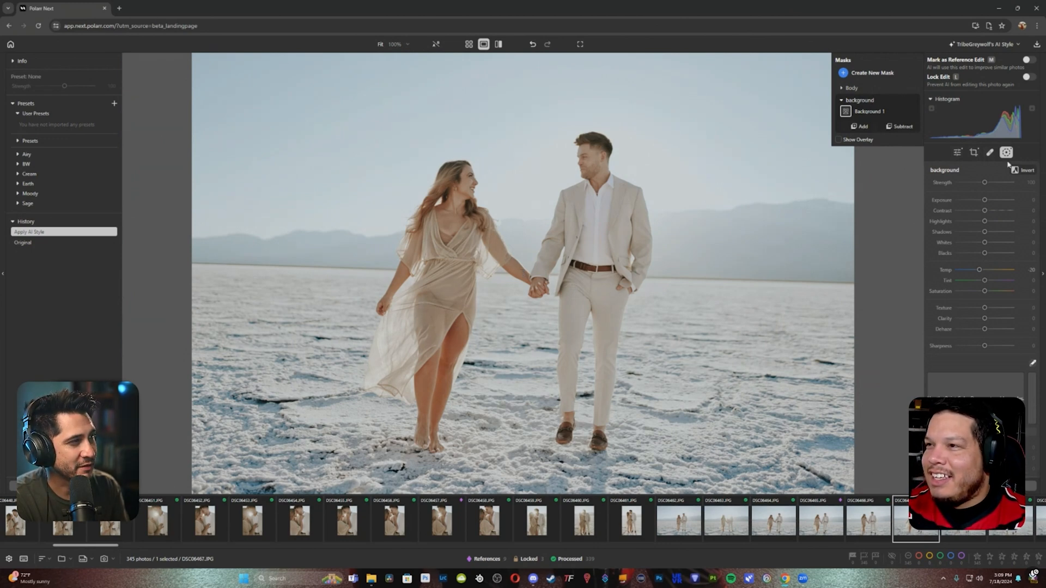
click(1007, 153)
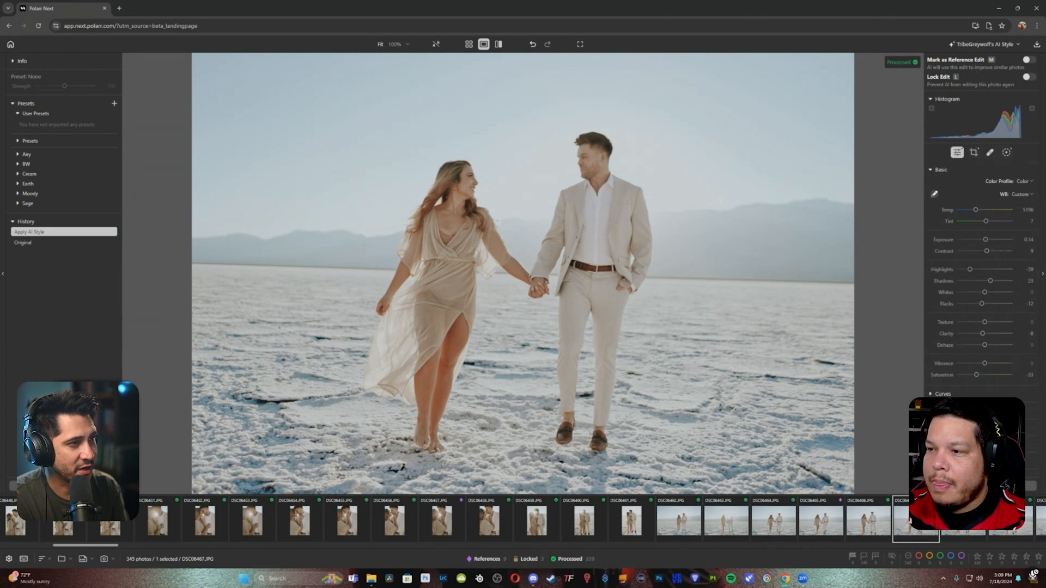
View the next photo, DSC06468.JPG, and inspect the woman's legs and feet at 100% zoom
key(Right)
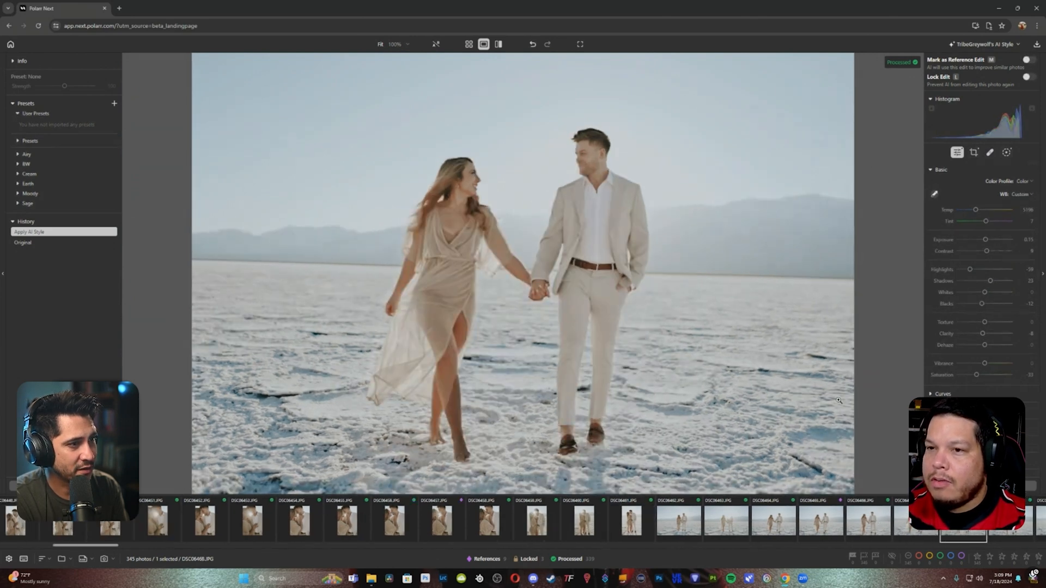
click(457, 423)
drag(456, 428, 423, 269)
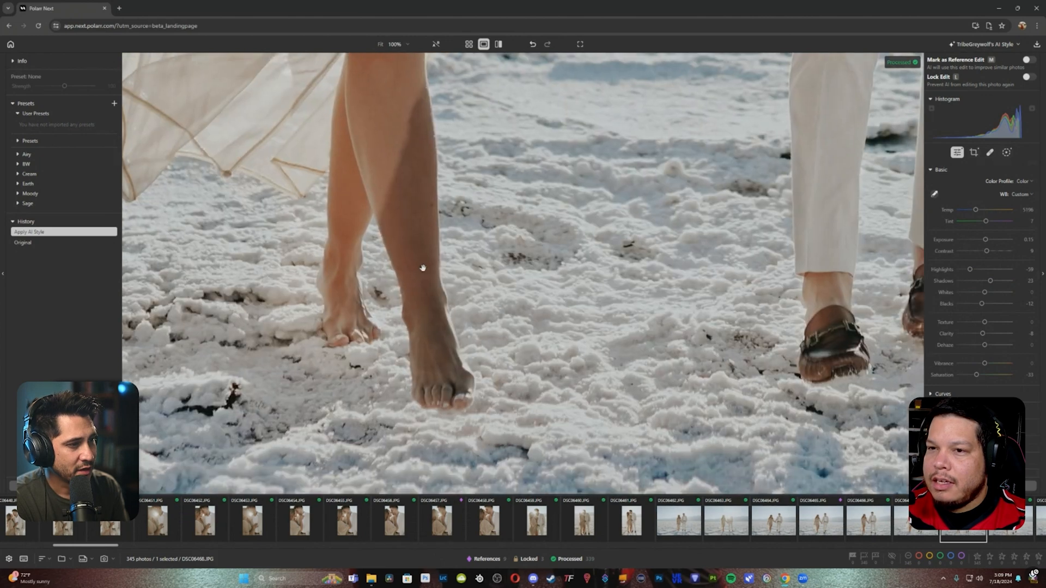
drag(420, 180, 425, 251)
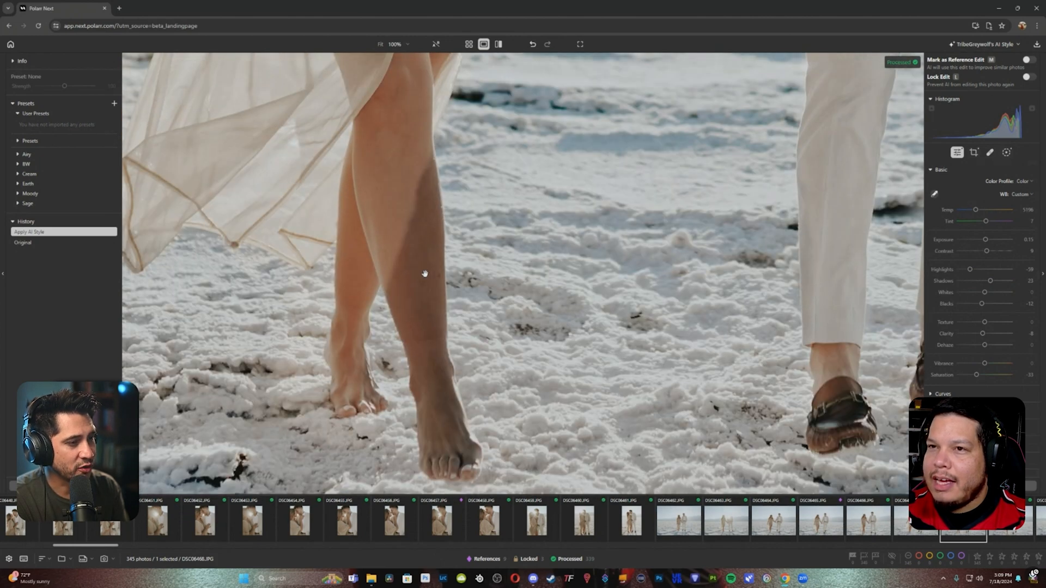
click(424, 274)
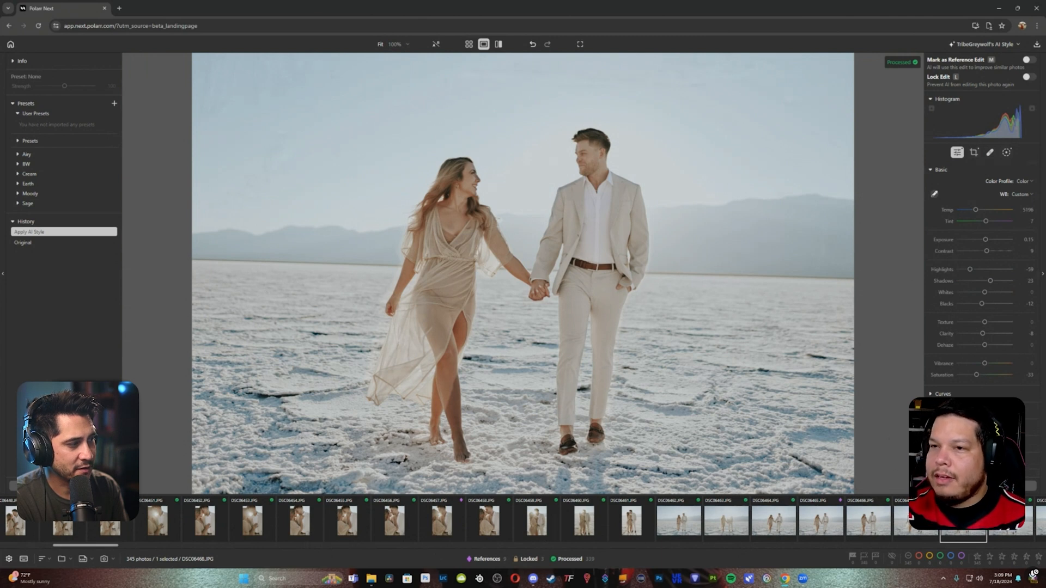
Mark DSC06467.JPG as a reference edit and go back to DSC06468.JPG
key(Left)
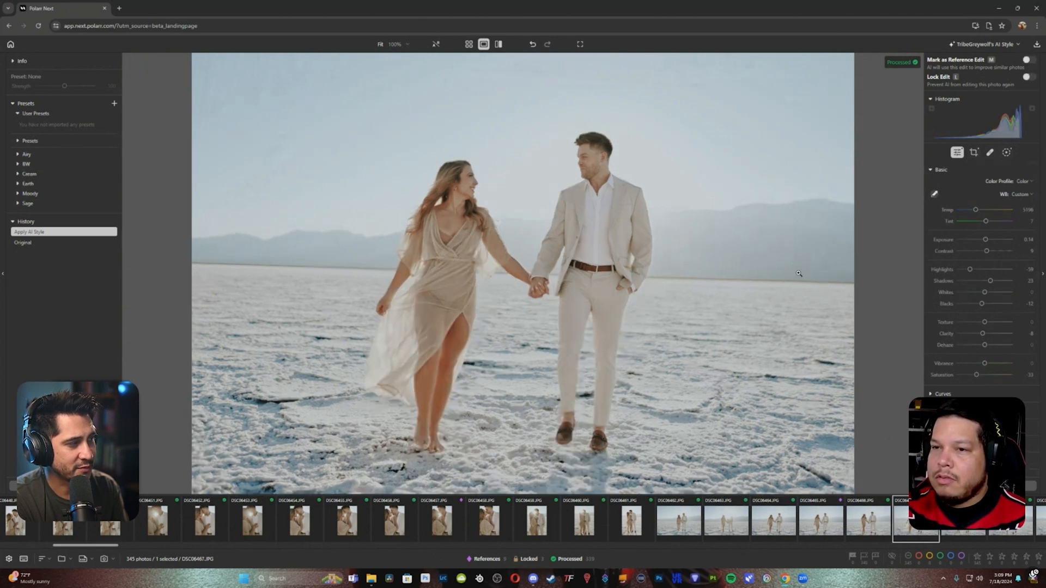
key(m)
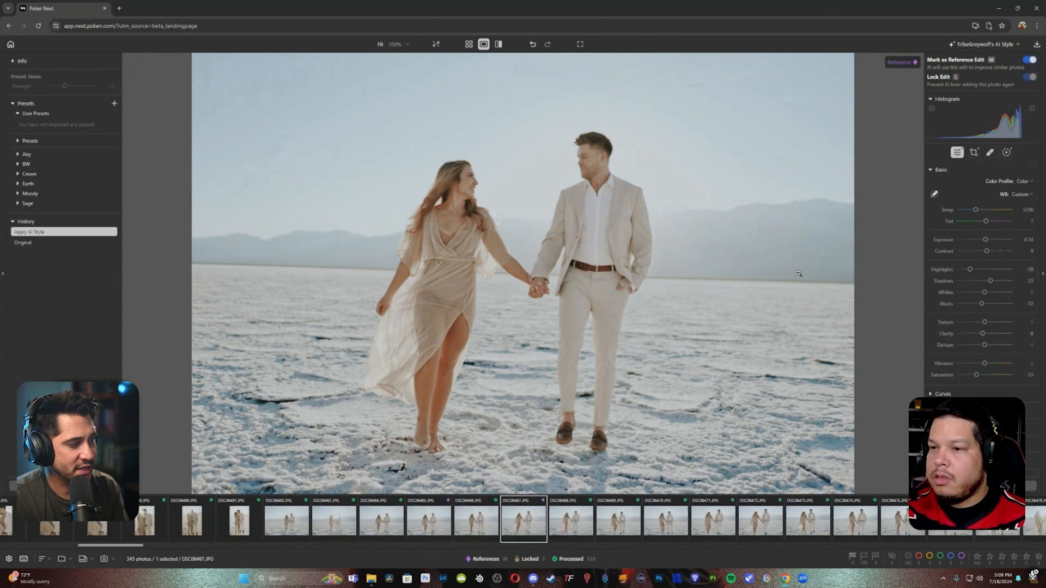
click(574, 527)
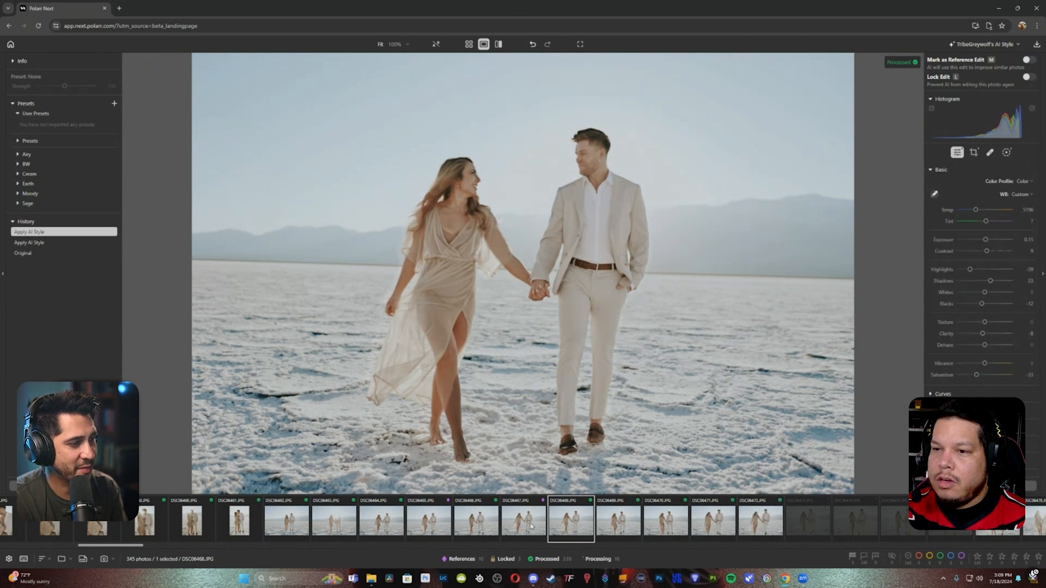
Inspect the Body and background masks on DSC06468.JPG, glance at its crop settings and return to the basic adjustments
click(1008, 153)
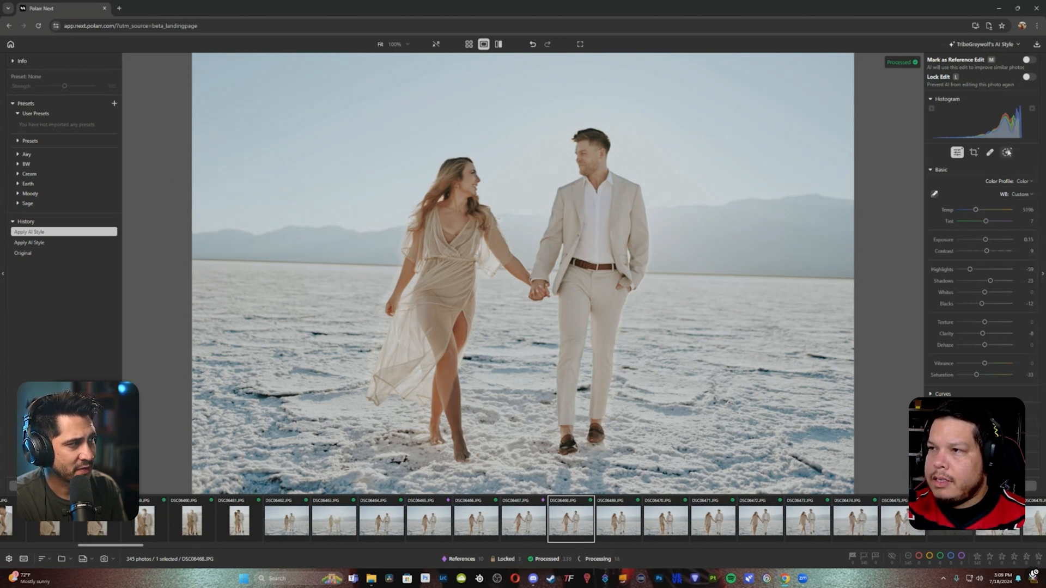
mouse_move(869, 102)
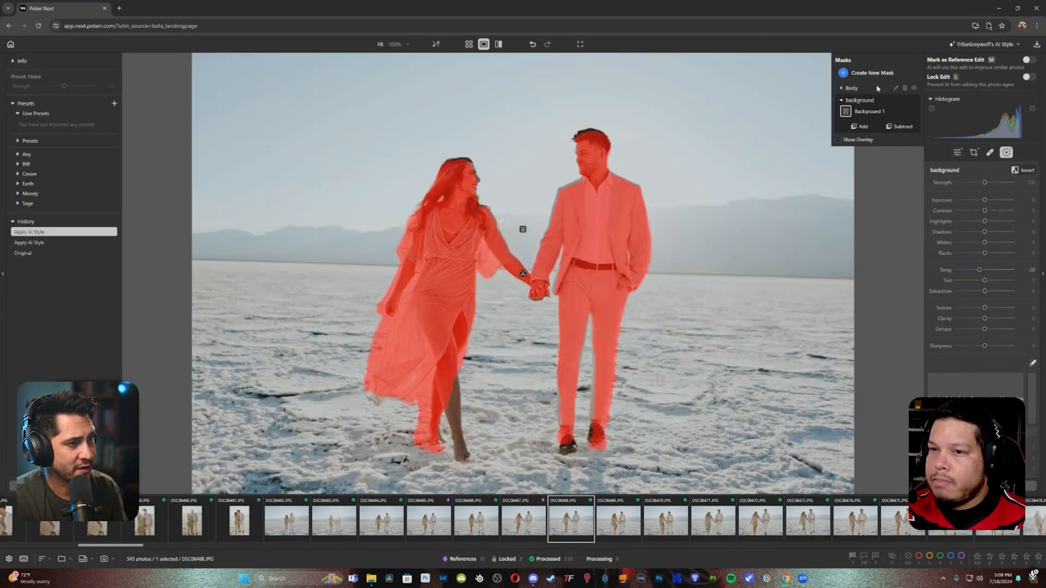
click(845, 89)
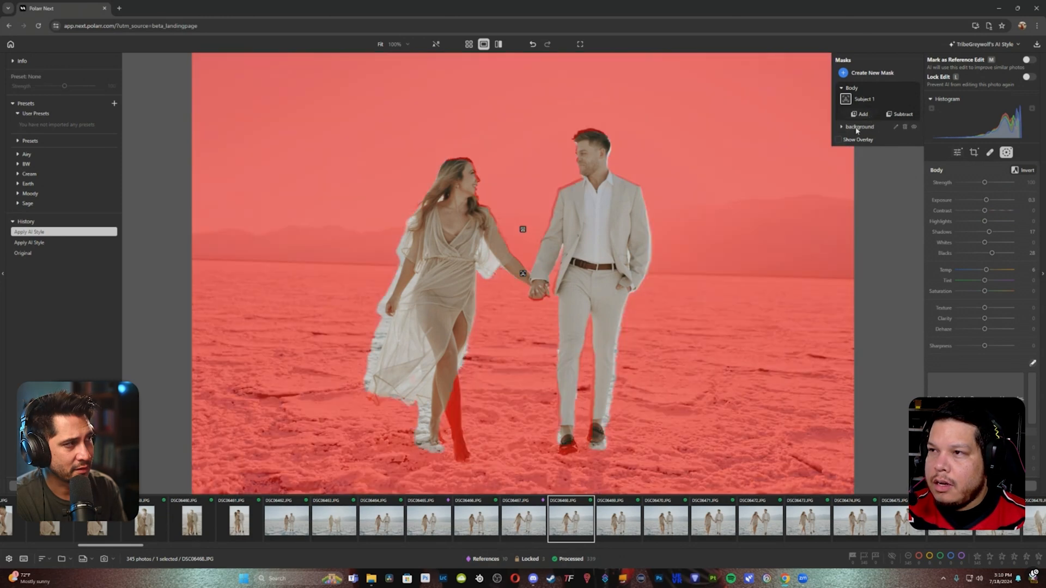
click(859, 128)
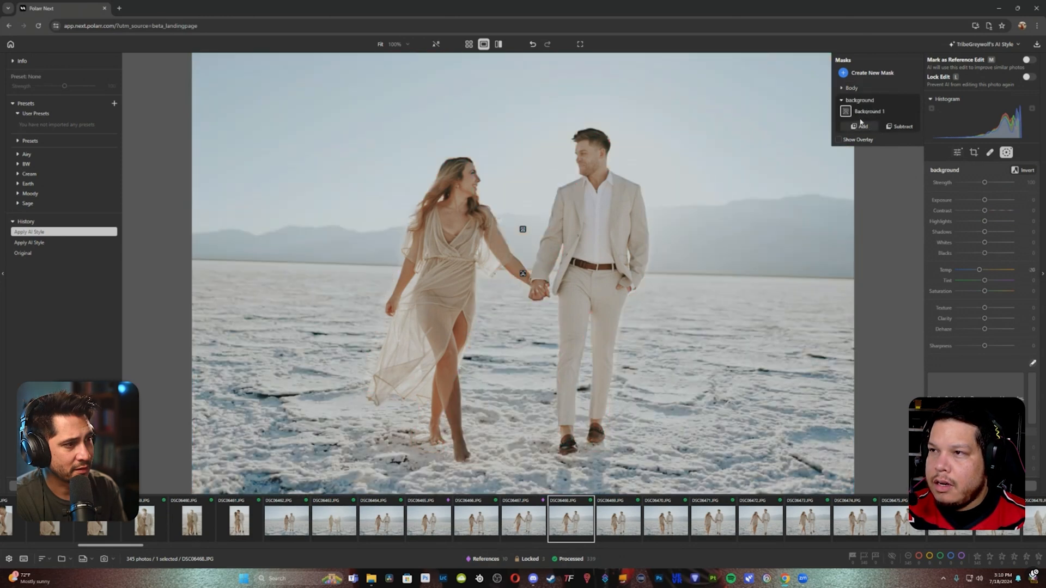
click(974, 153)
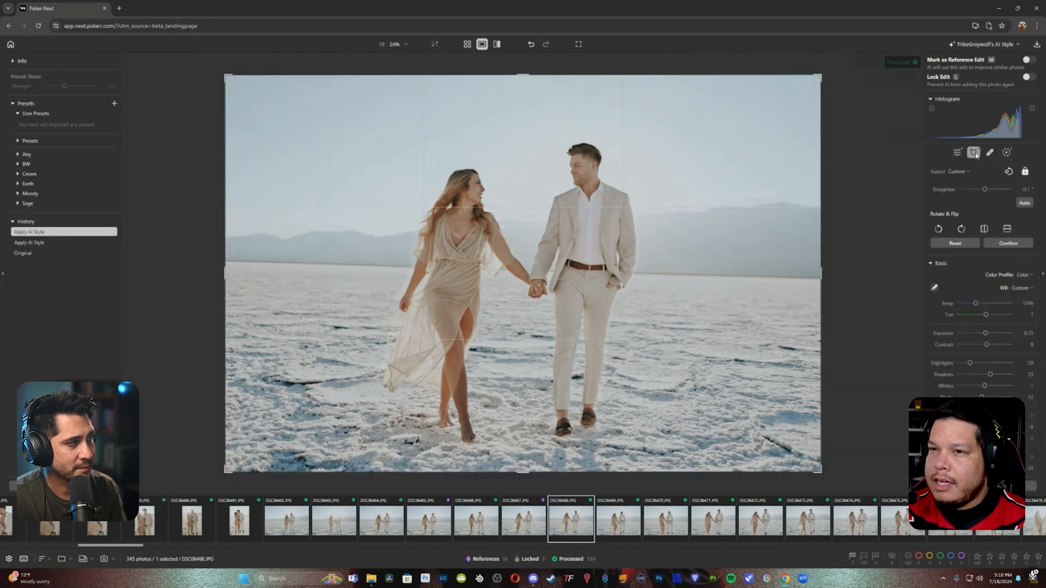
click(958, 153)
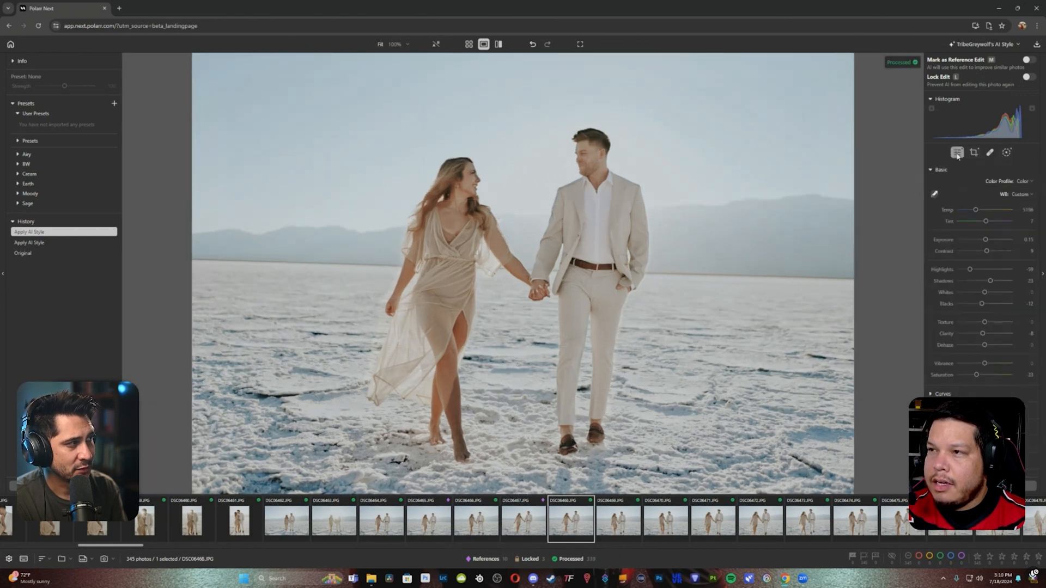
Recheck the Body and background masks on DSC06468.JPG and view the mountains behind the couple at 100% zoom
click(1007, 152)
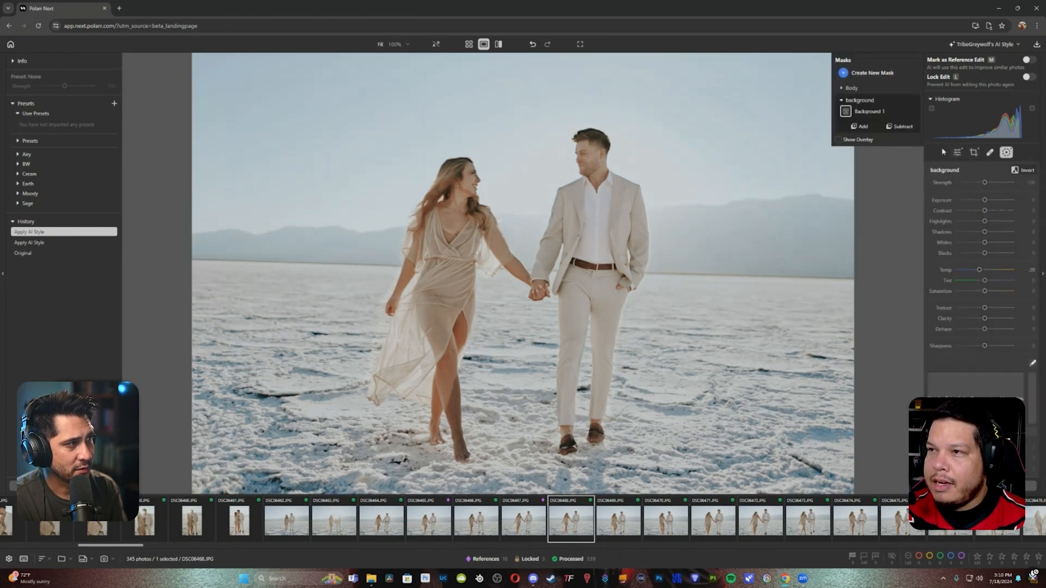
click(870, 101)
click(866, 89)
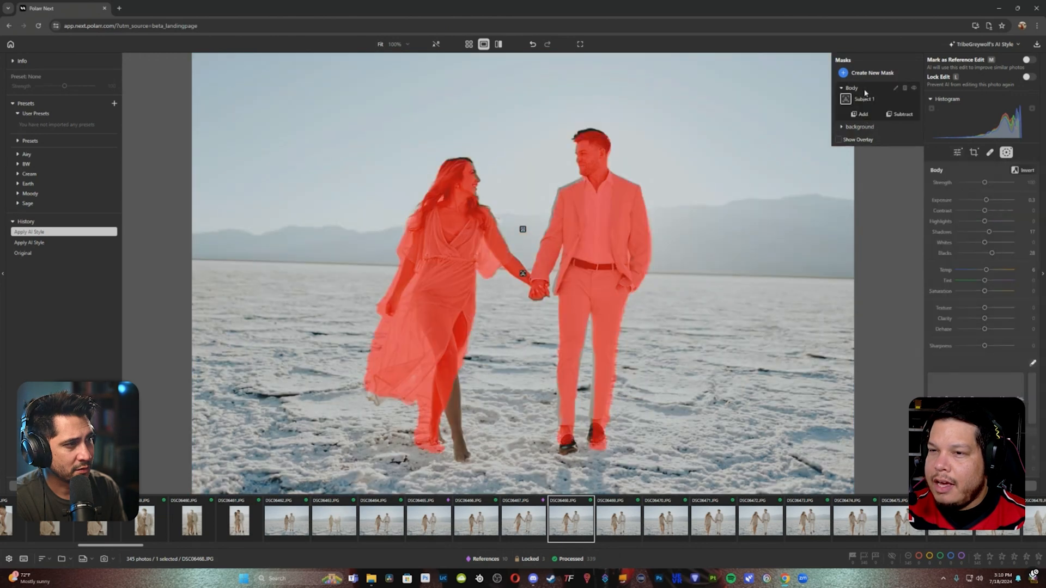
click(861, 127)
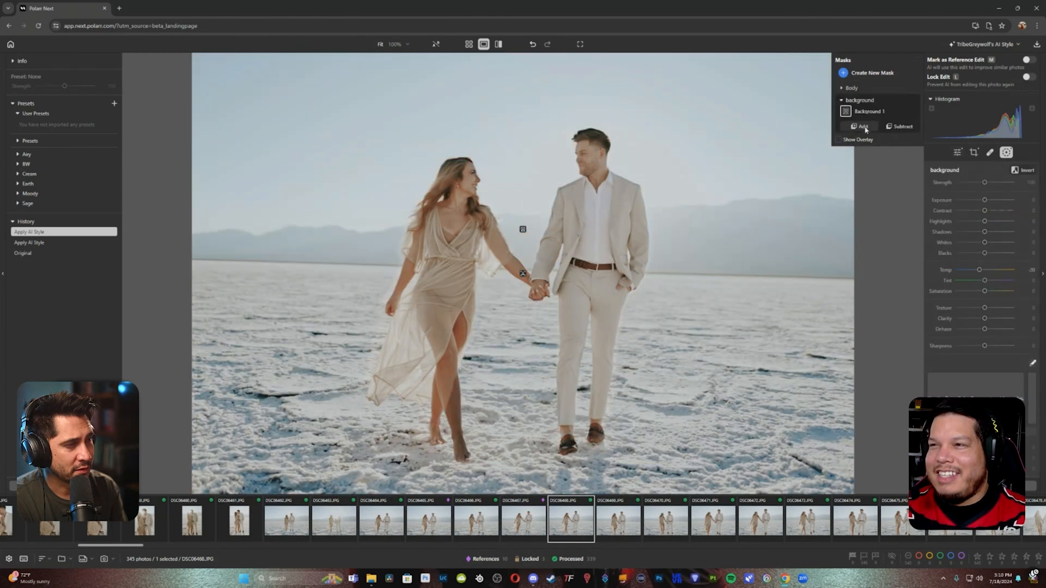
click(887, 173)
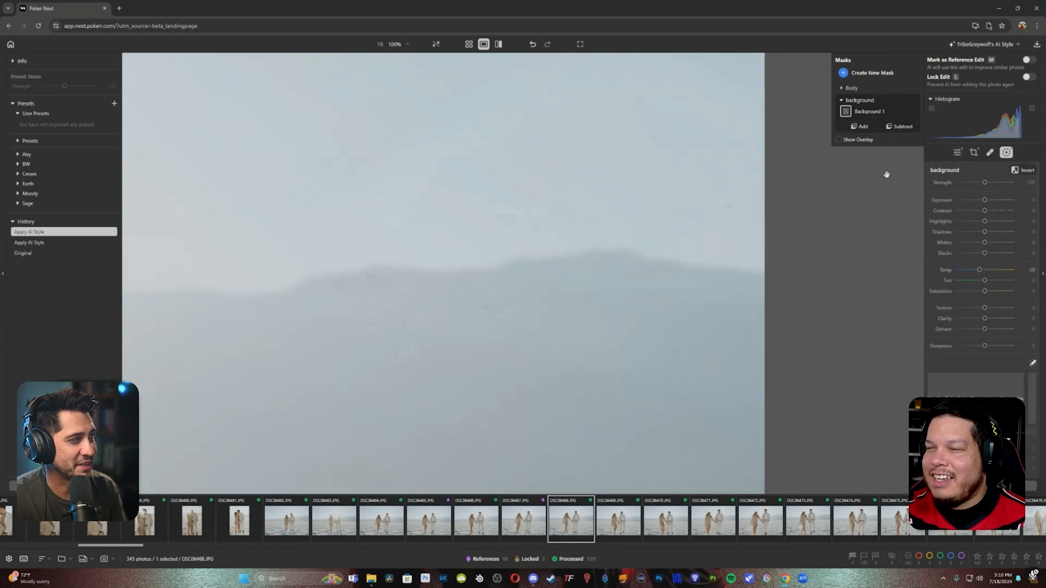
click(666, 279)
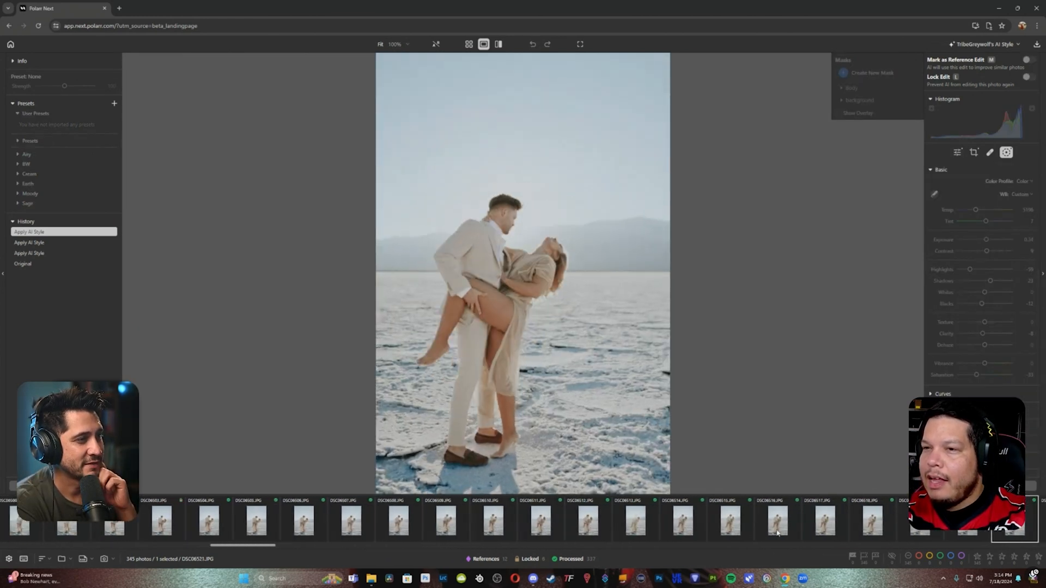
Step through the photos following DSC06523.JPG, continuing beyond DSC06589.JPG, to review their AI-styled edits
key(Right)
key(Right)
key(Right)
key(Right)
key(Right)
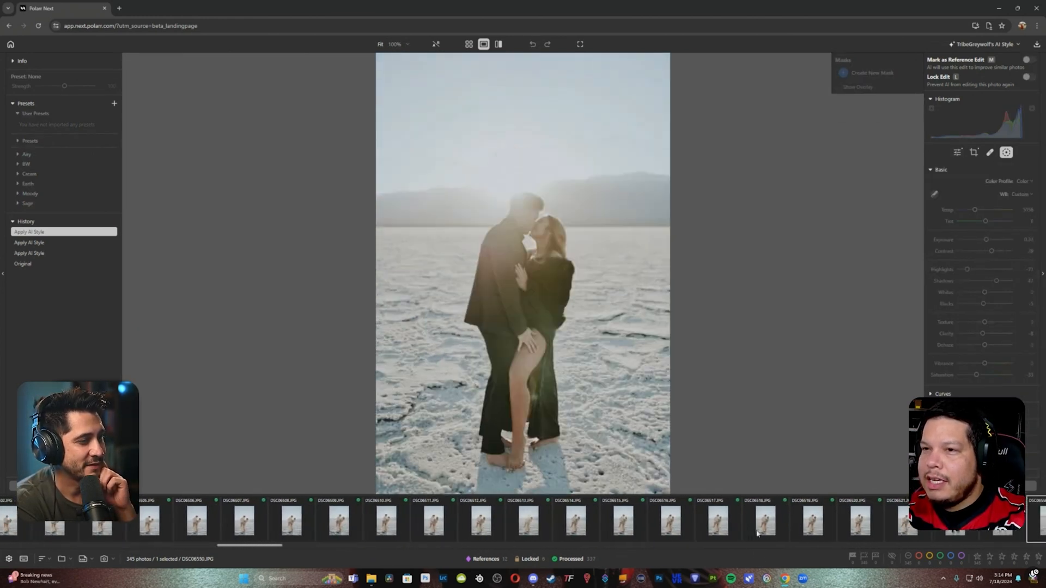
key(Right)
key(Right)
key(Right)
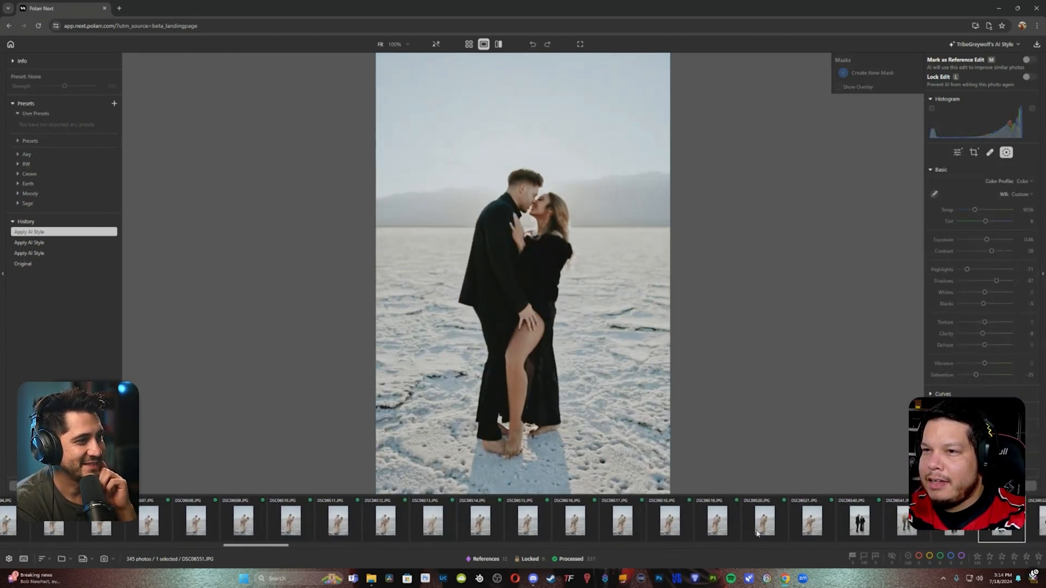
key(Right)
key(Right)
key(Right)
key(Right)
key(Right)
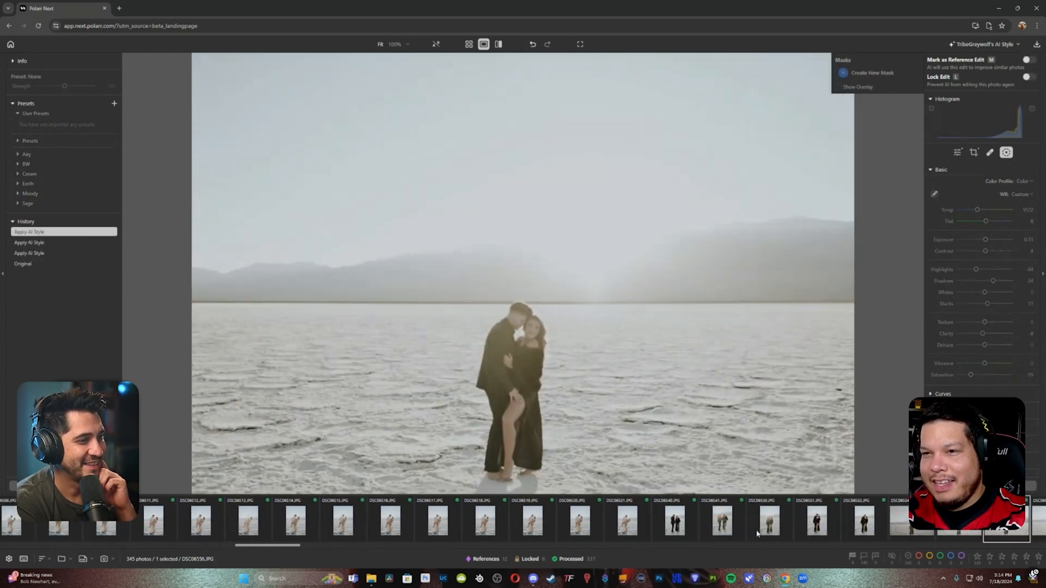
key(Right)
key(Right)
key(Right)
key(Right)
key(Right)
key(Right)
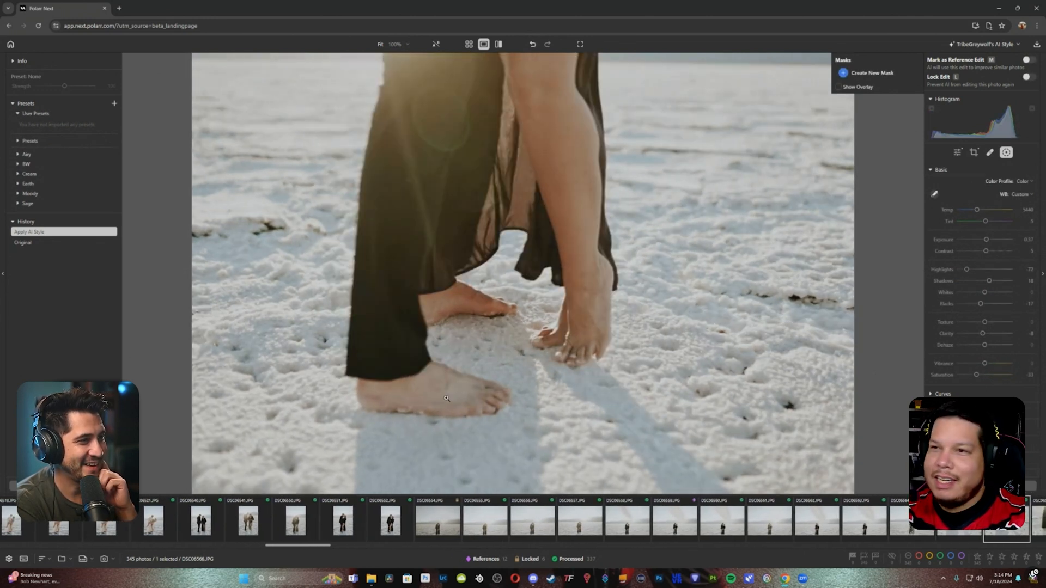
key(Right)
key(Right)
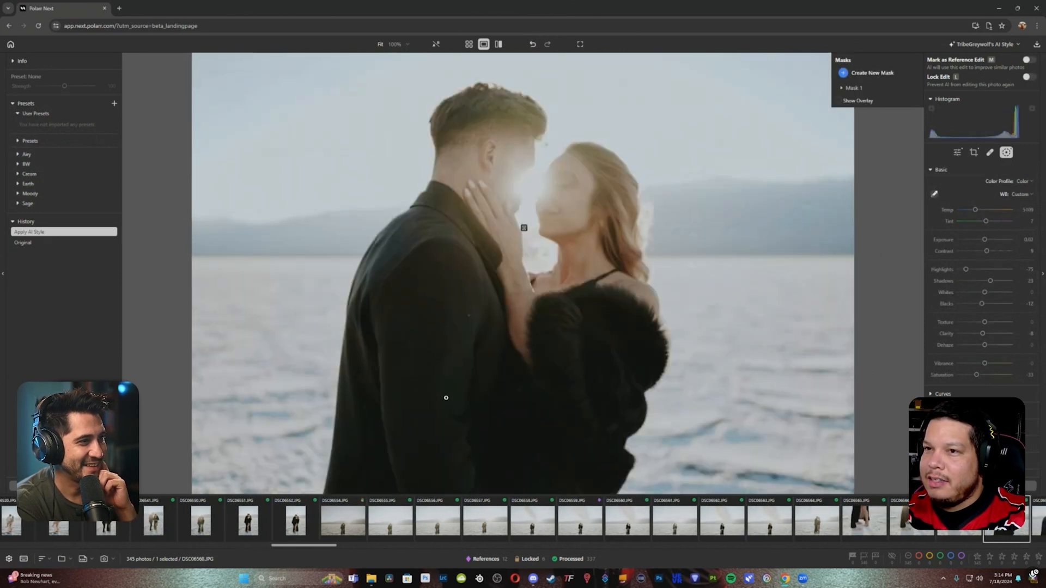
key(Right)
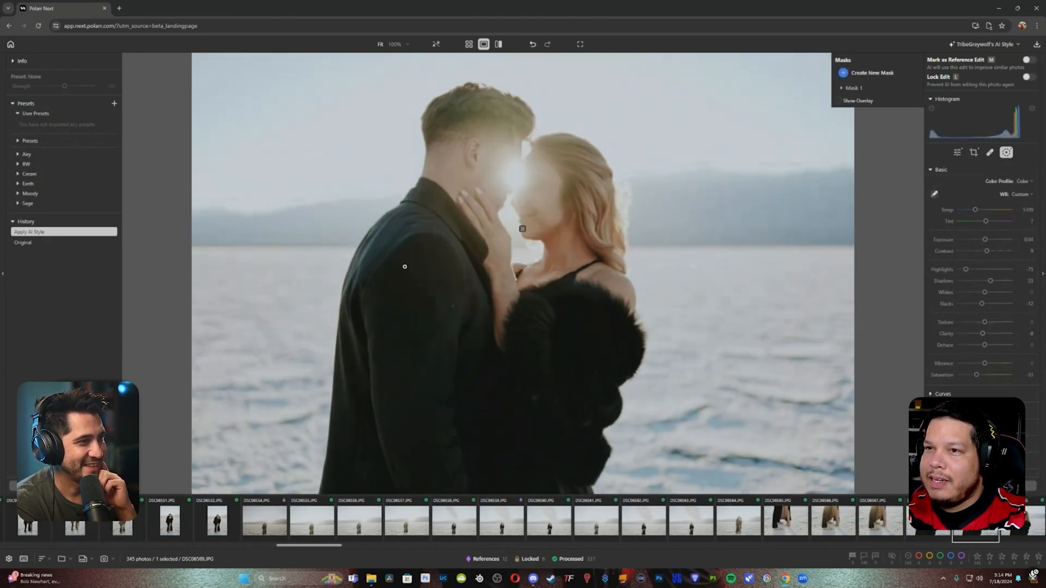
key(Right)
key(Right)
key(Right)
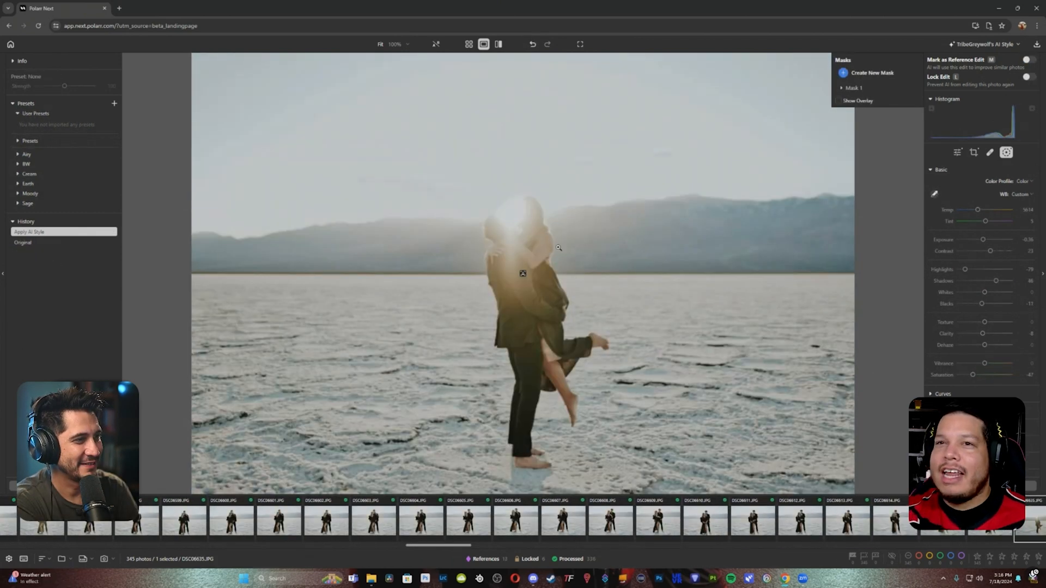
Show the album as a grid and rename its AI style as SaltFlats
click(468, 45)
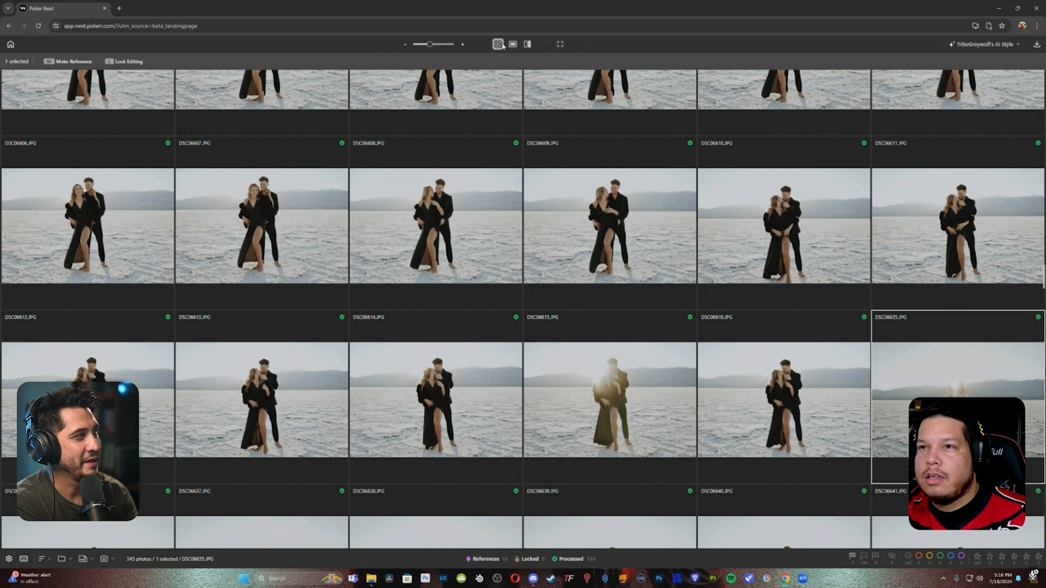
click(991, 45)
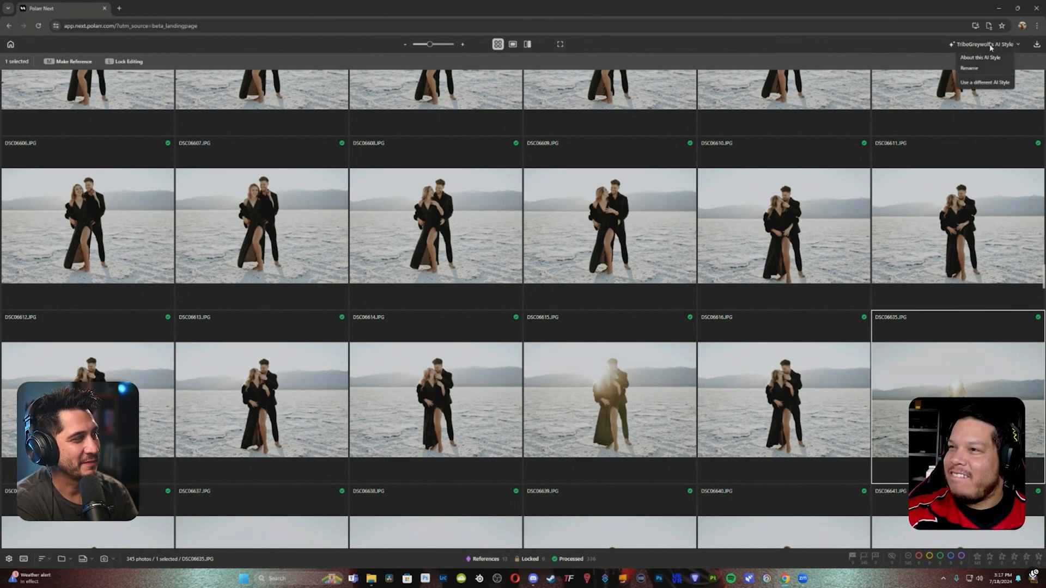
click(970, 69)
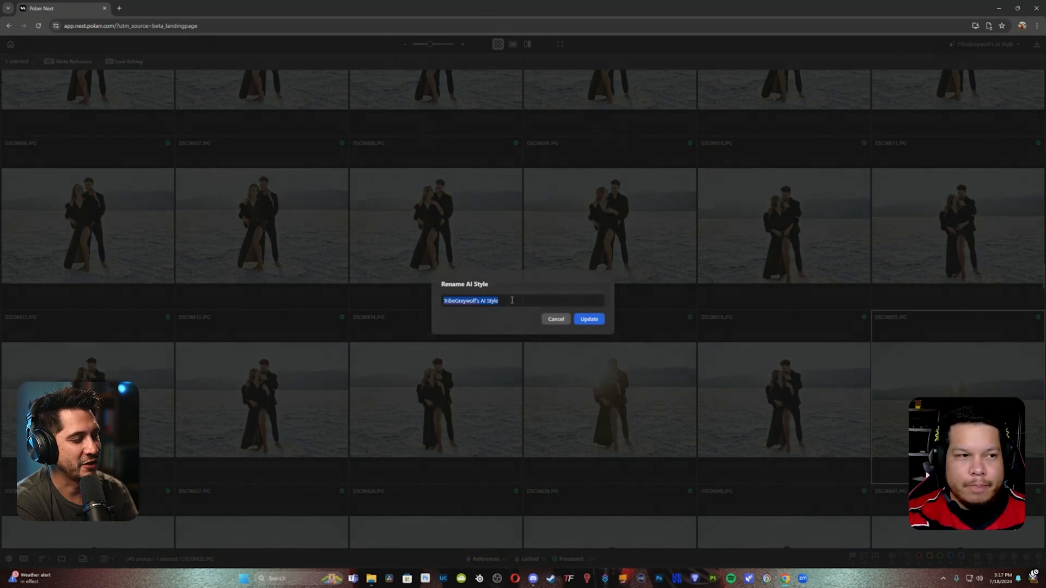
text(SaltFlats)
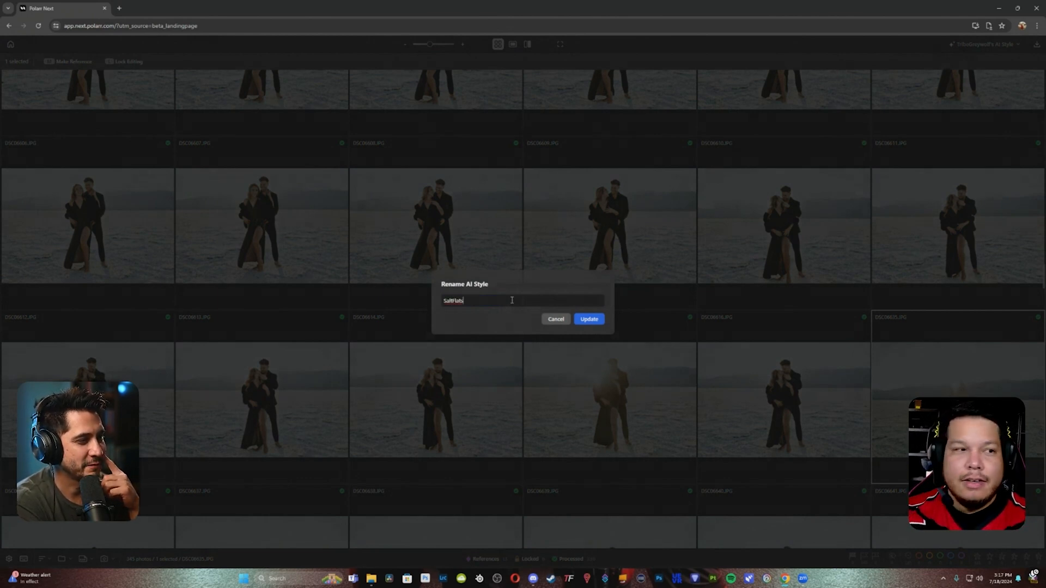
click(596, 318)
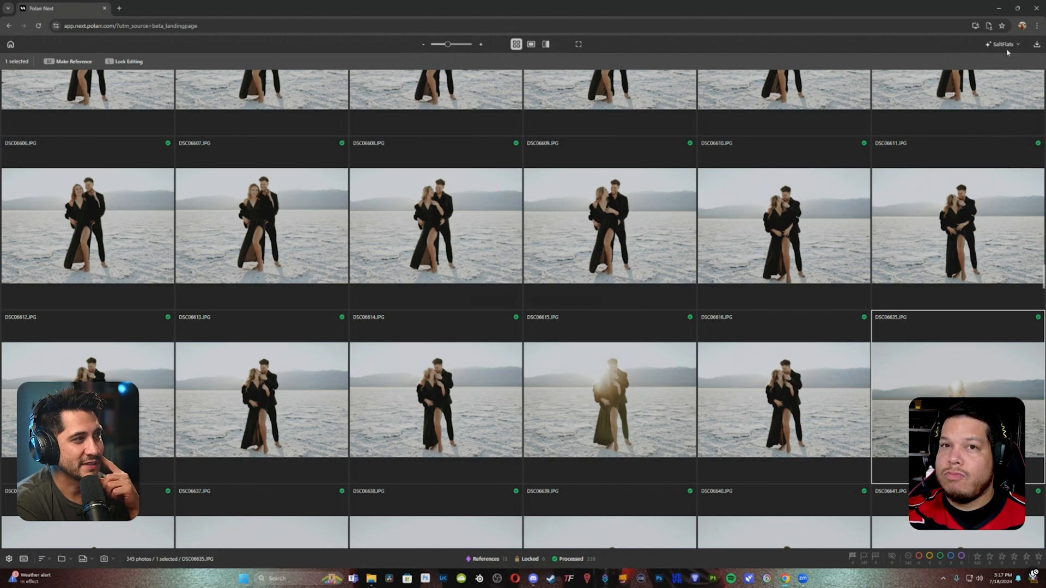
Create a new project from the Engagement 1 folder in Polarr Test Images and allow changes to be saved to it
click(10, 45)
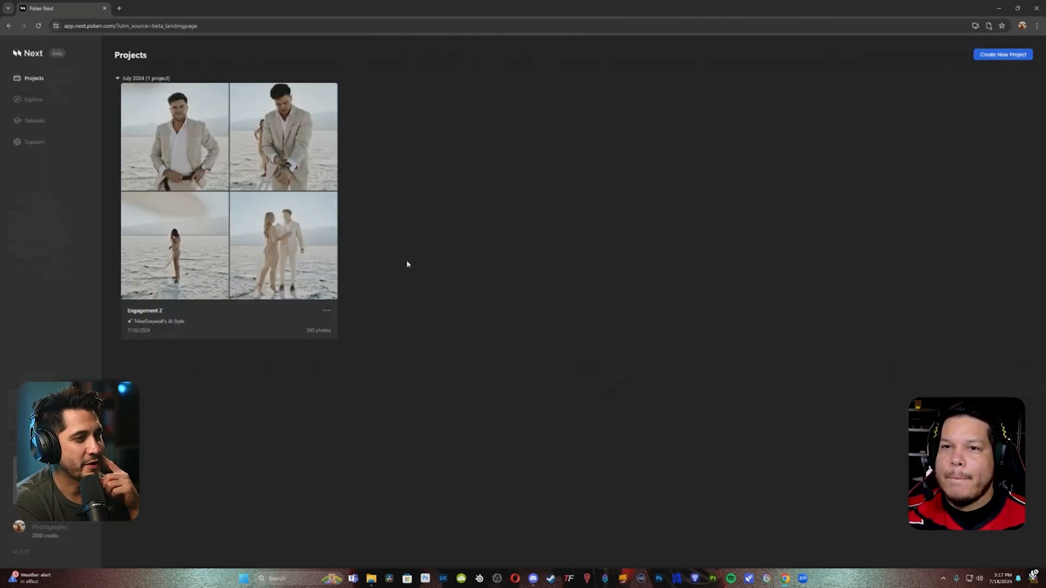
click(992, 55)
drag(338, 62, 559, 257)
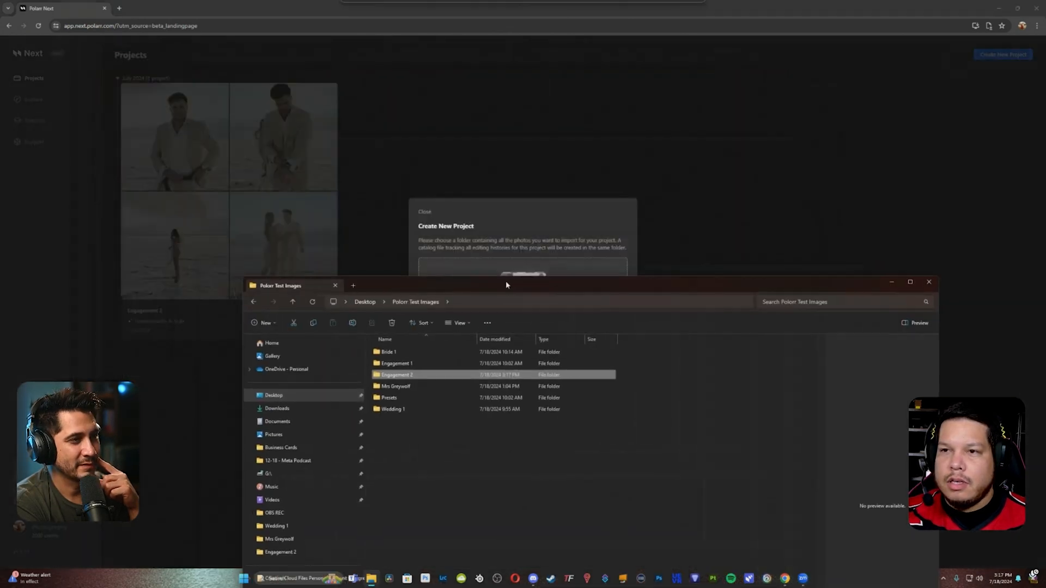
drag(450, 335, 511, 237)
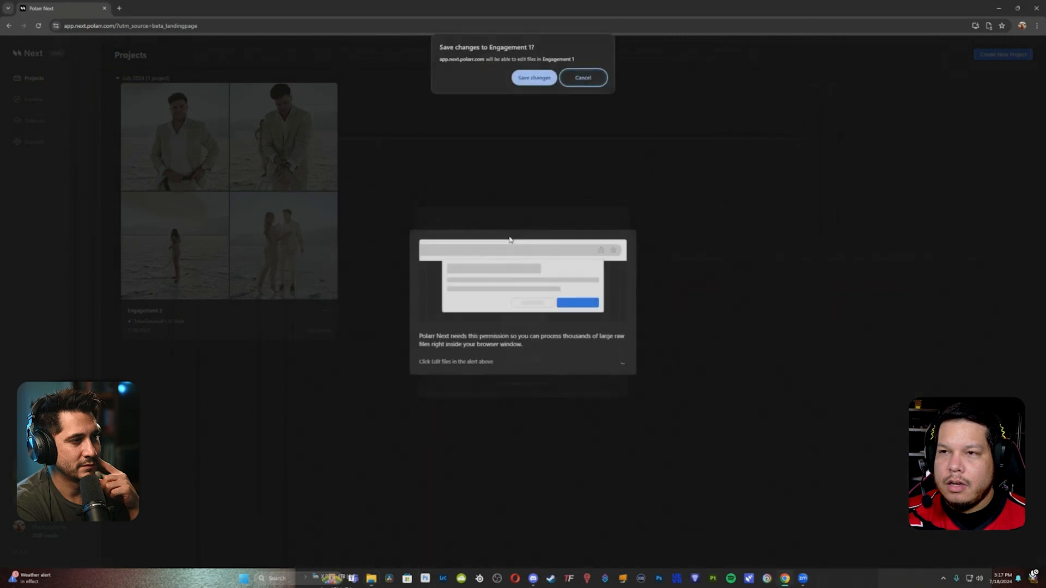
click(535, 78)
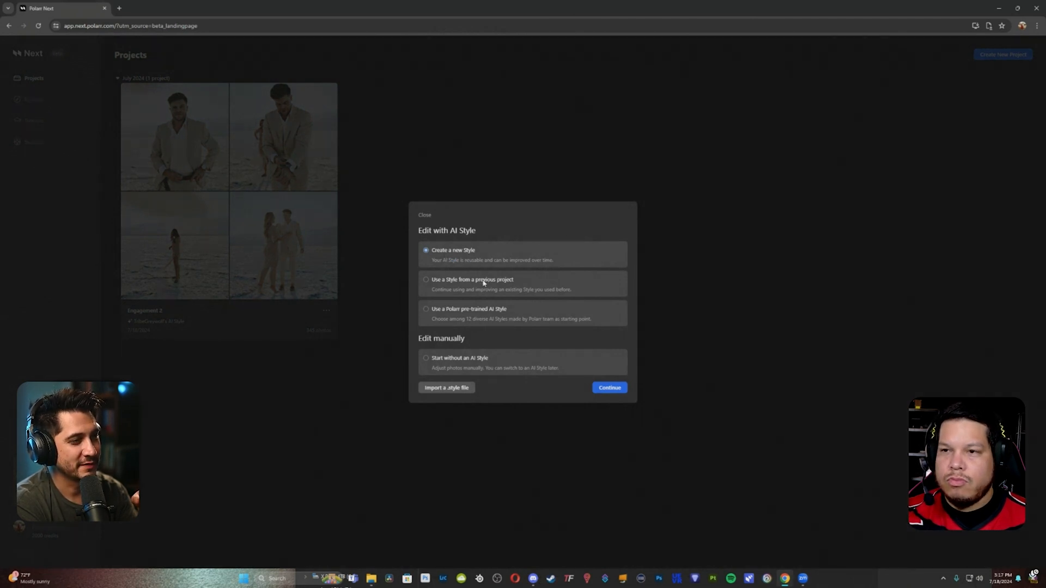
Choose a style from a previous project and apply the SaltFlats AI style to the new project
click(427, 280)
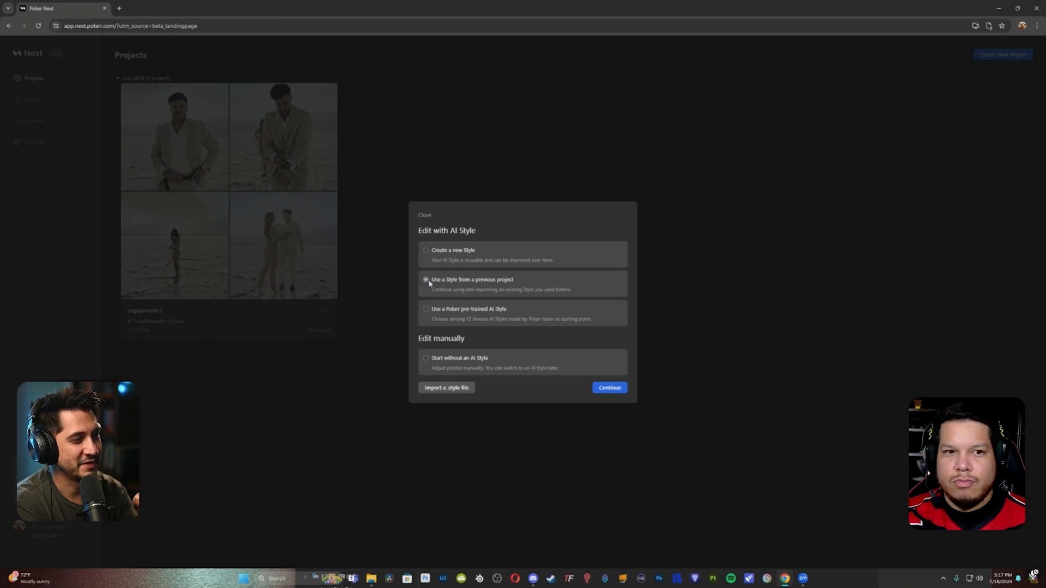
click(610, 388)
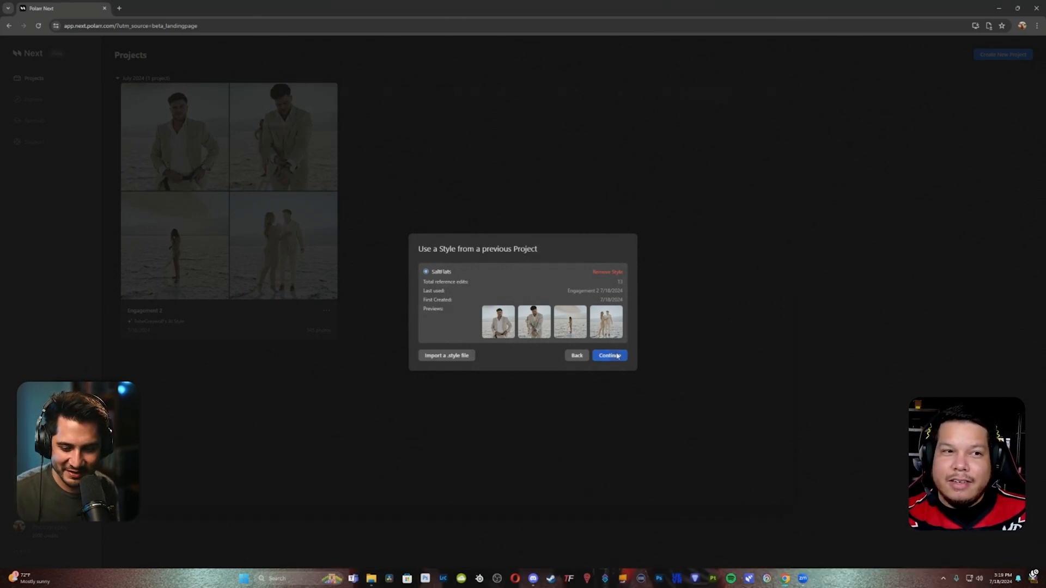
click(617, 356)
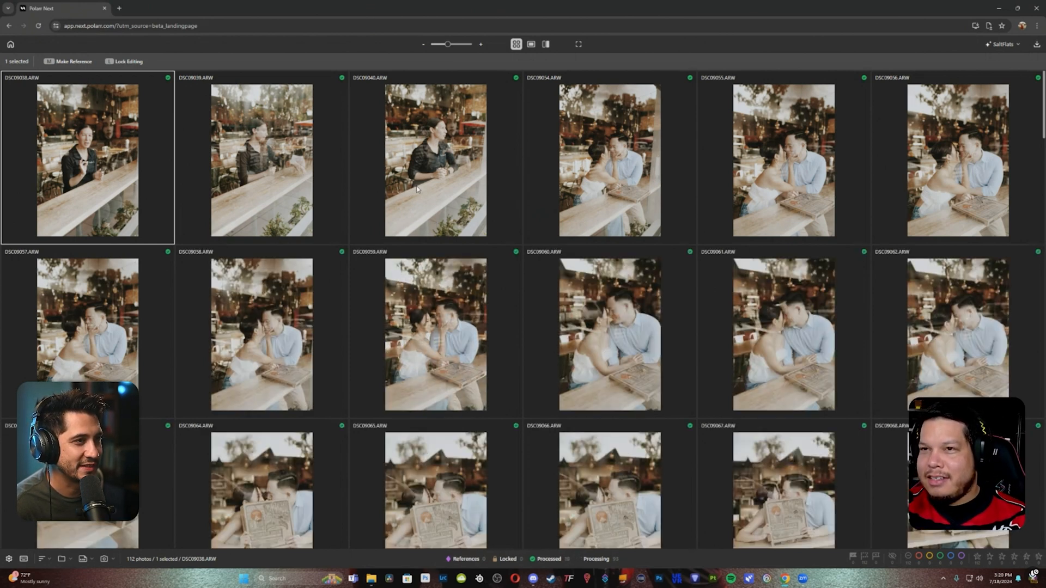
View DSC09038.ARW and DSC09055.ARW in single-photo view to check how the SaltFlats style edited them
click(531, 44)
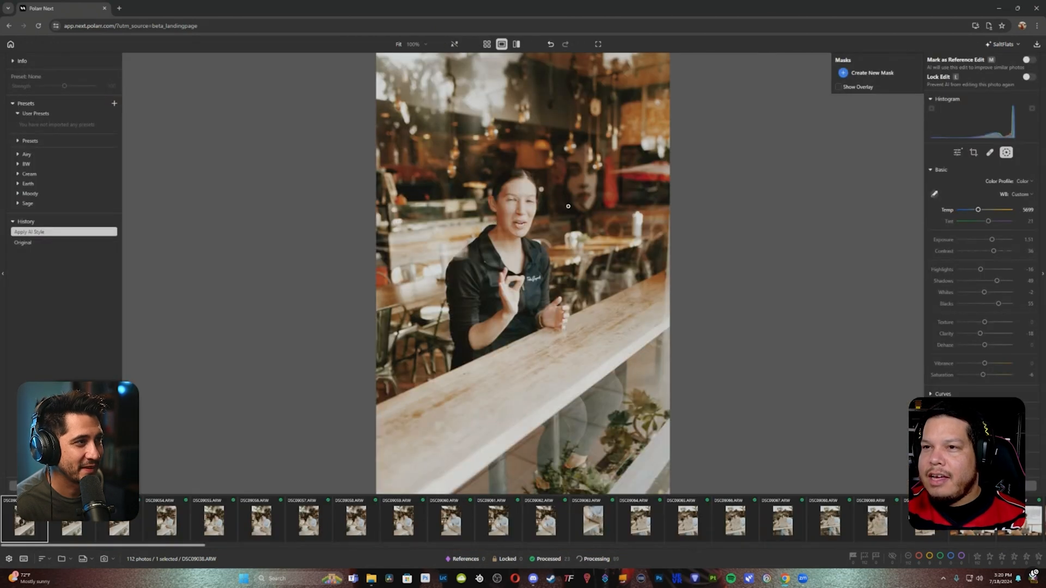
click(208, 530)
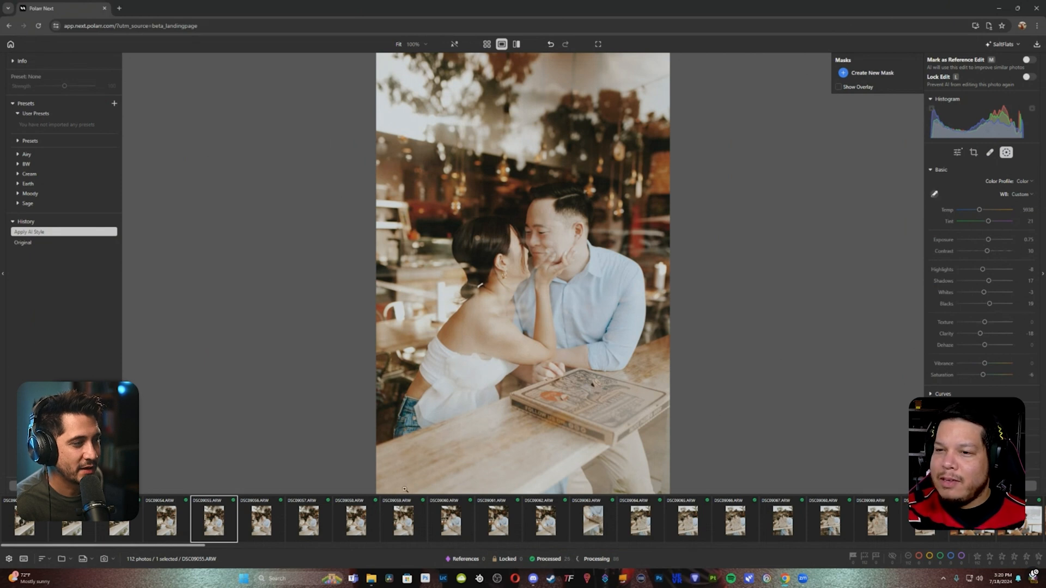
Set the temperature of DSC09061.ARW to 5435 and restore the photo to its original state from its edit history
click(496, 537)
drag(979, 210, 977, 211)
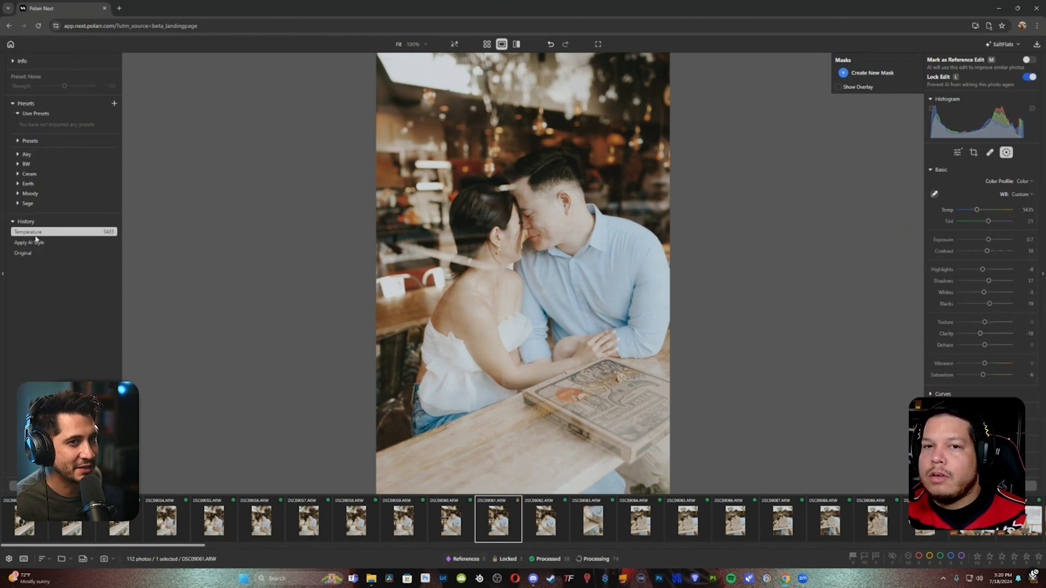
mouse_move(43, 256)
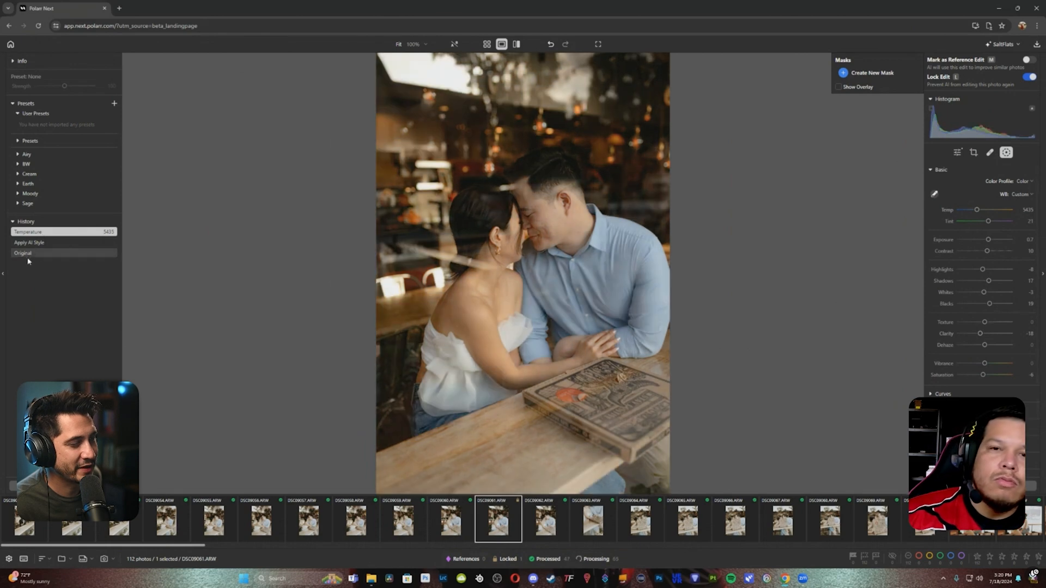
click(21, 255)
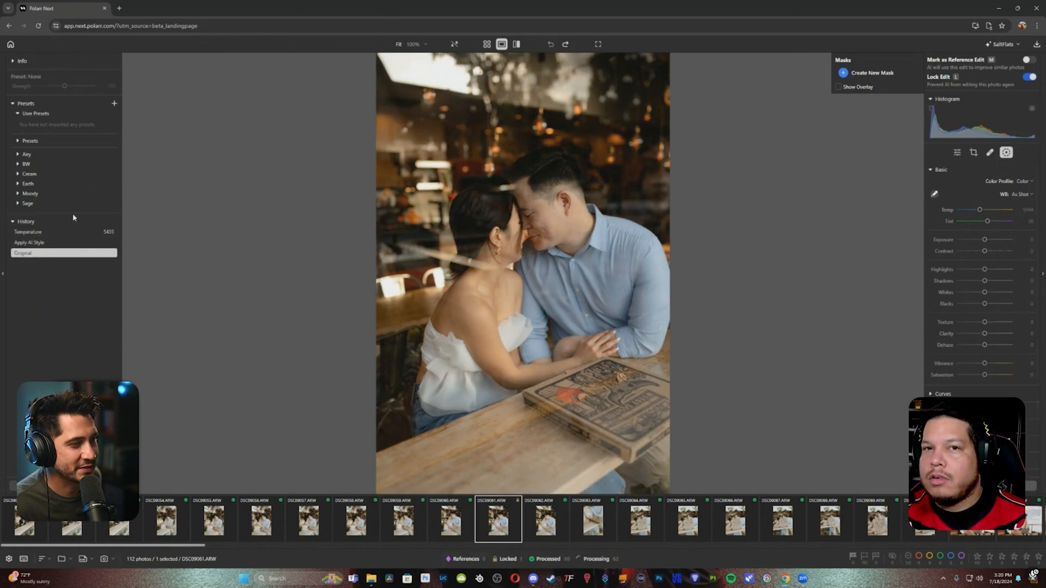
Collapse the user presets and expand the imported presets to preview them on the photo
click(17, 114)
click(19, 126)
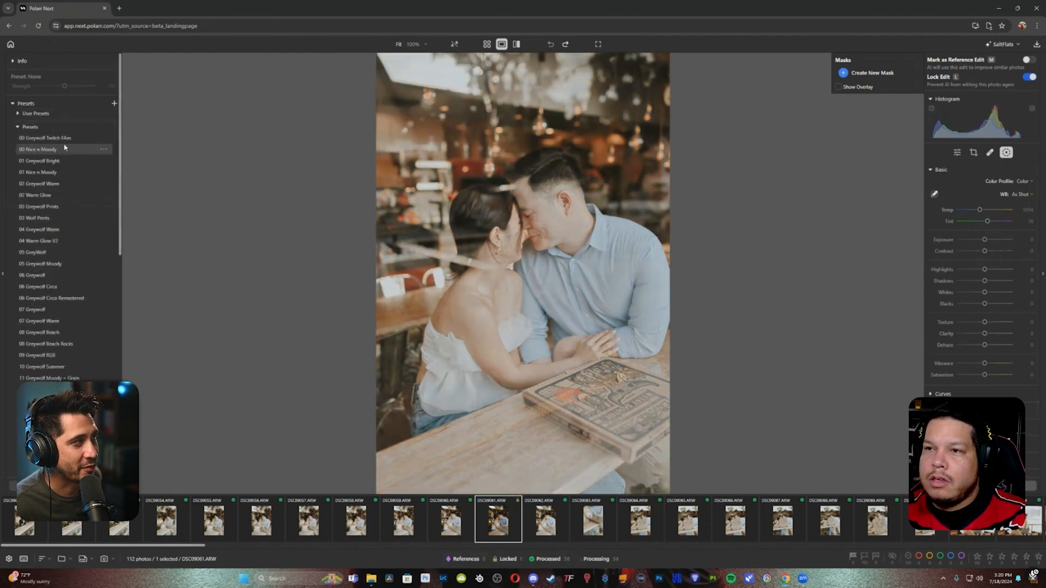
Start switching the project to a different AI style, choosing to use a Polarr pre-trained one
click(1019, 45)
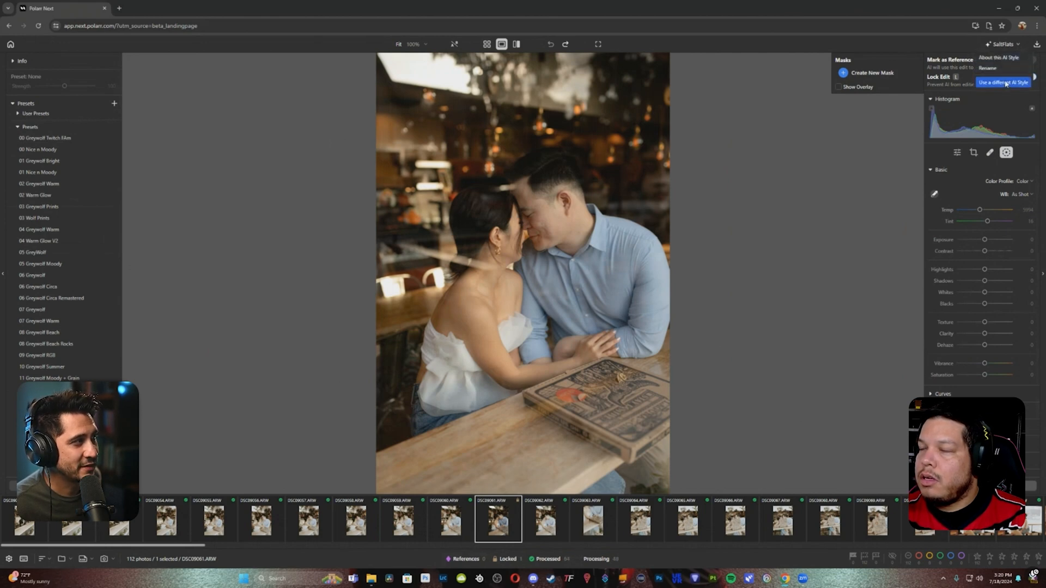
click(1005, 82)
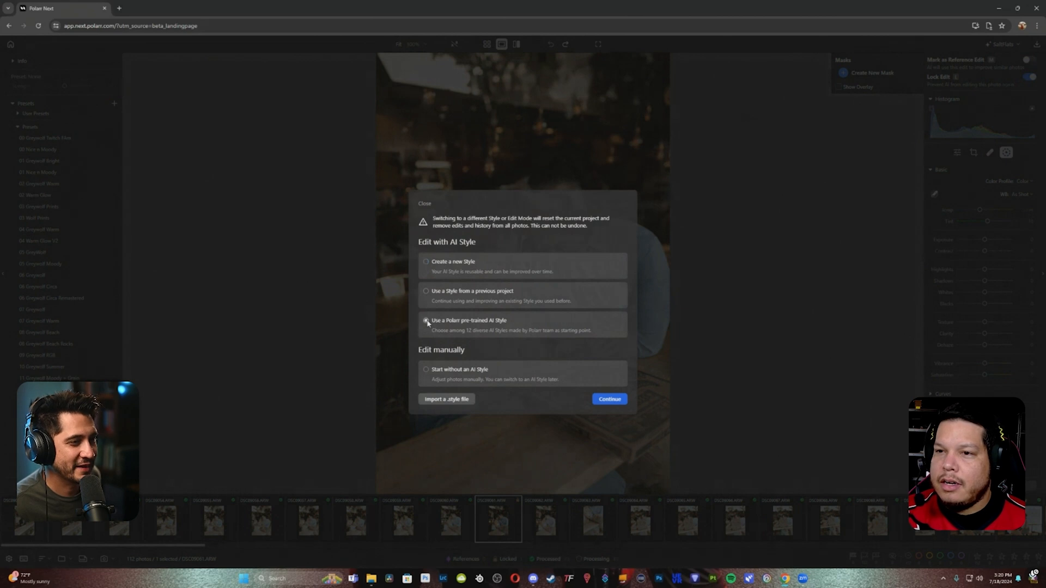
click(610, 399)
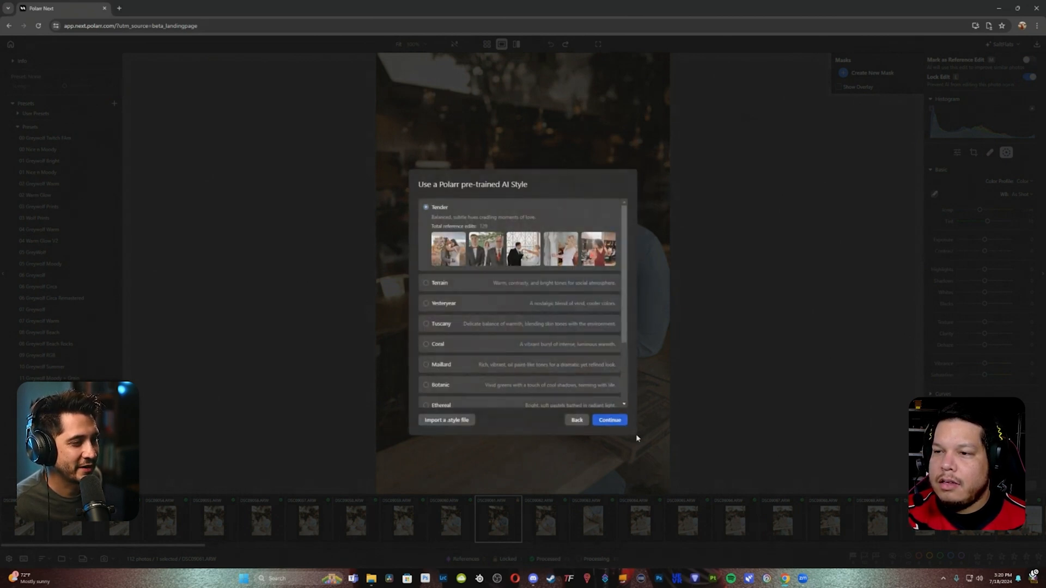
Compare the pre-trained AI styles from Terrain to Ethereal and apply the Coral style to the project
click(443, 285)
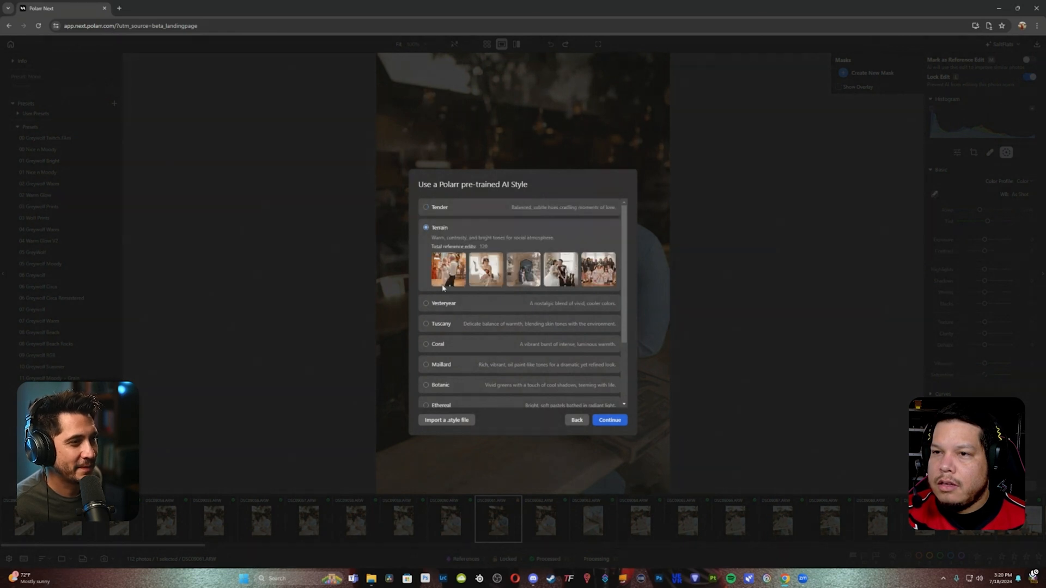
click(444, 303)
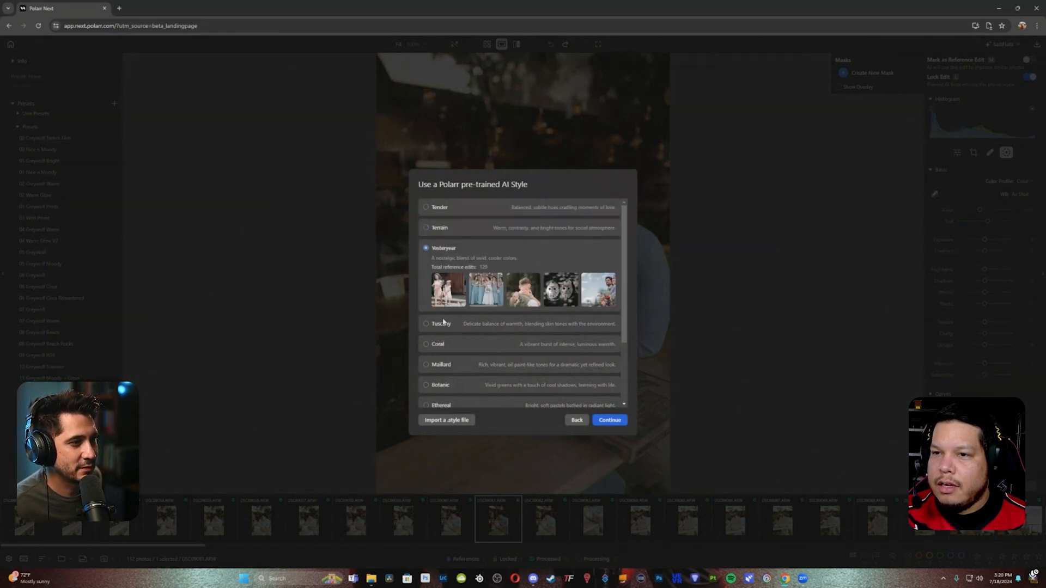
click(444, 324)
click(443, 343)
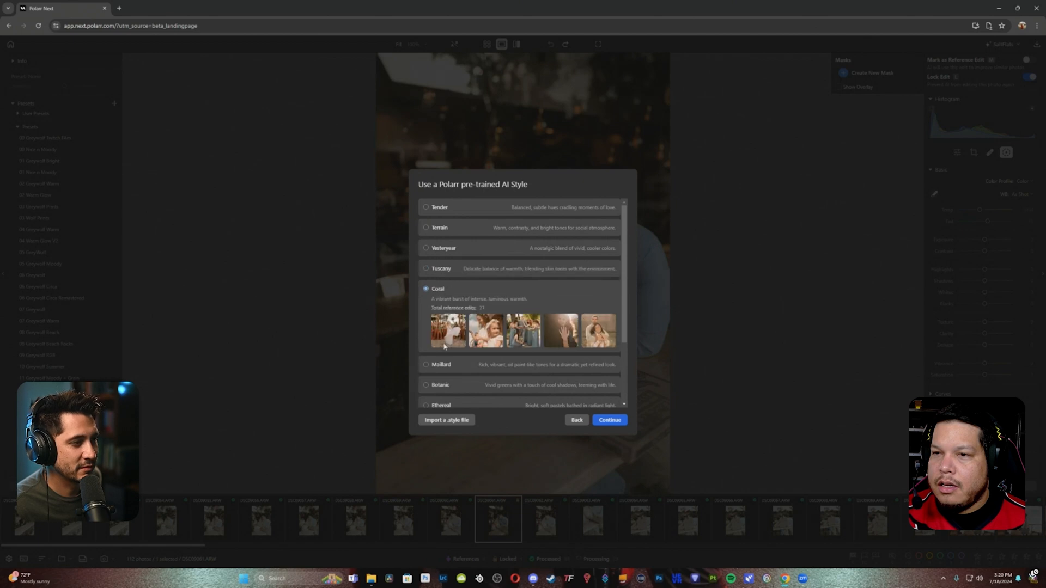
click(433, 370)
click(435, 386)
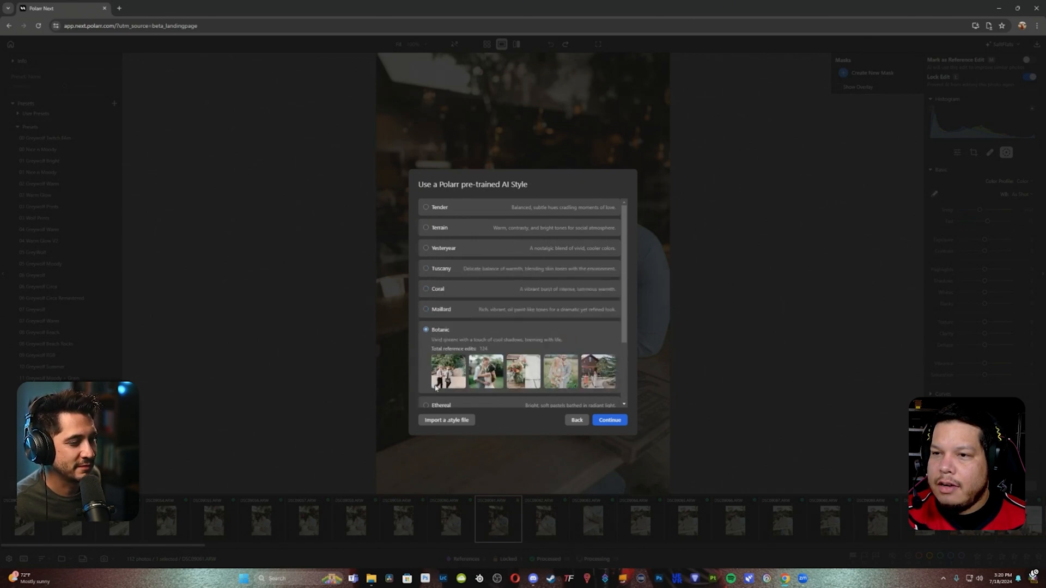
click(436, 403)
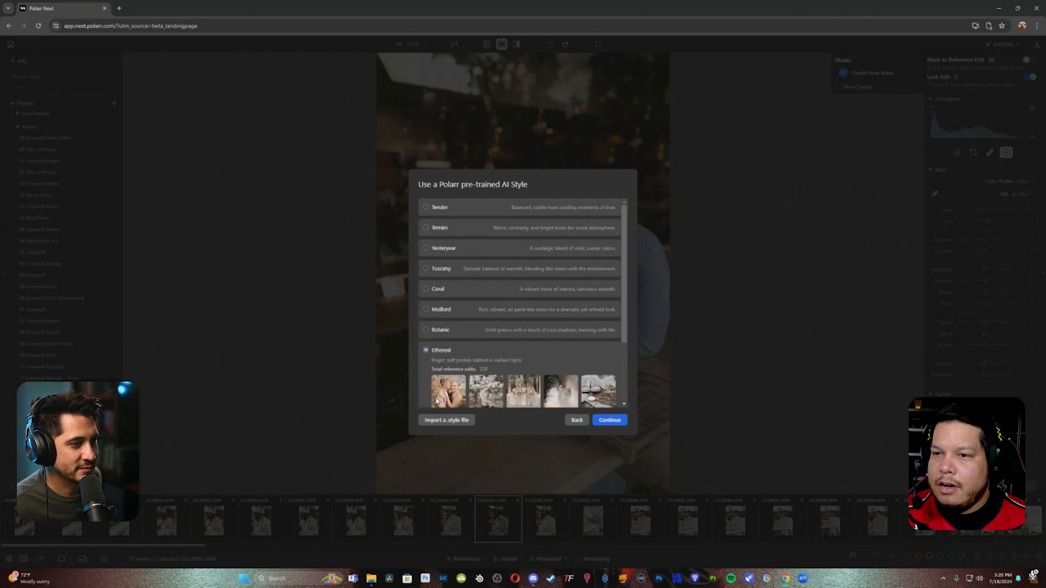
click(437, 294)
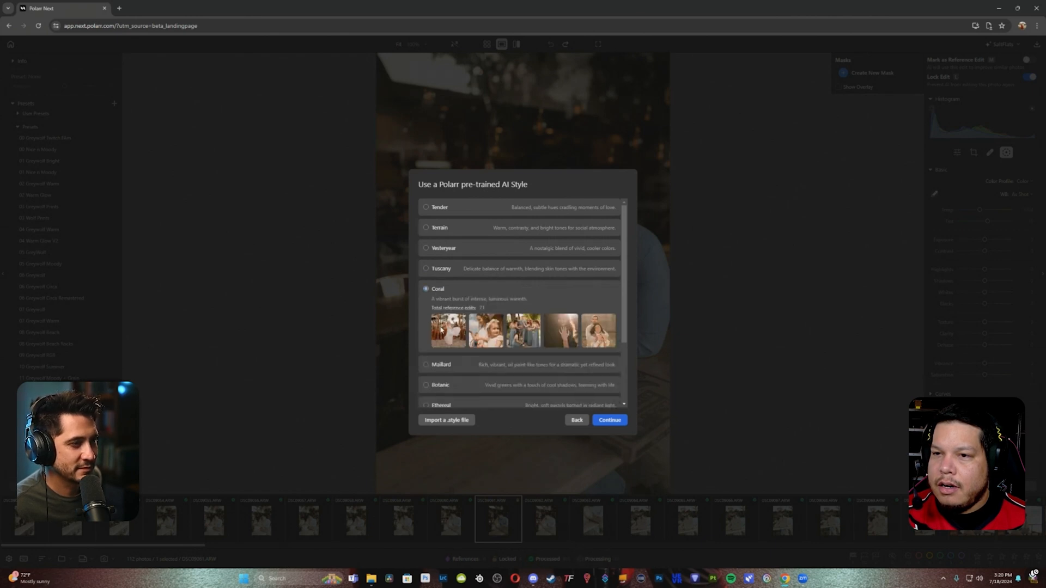
click(608, 420)
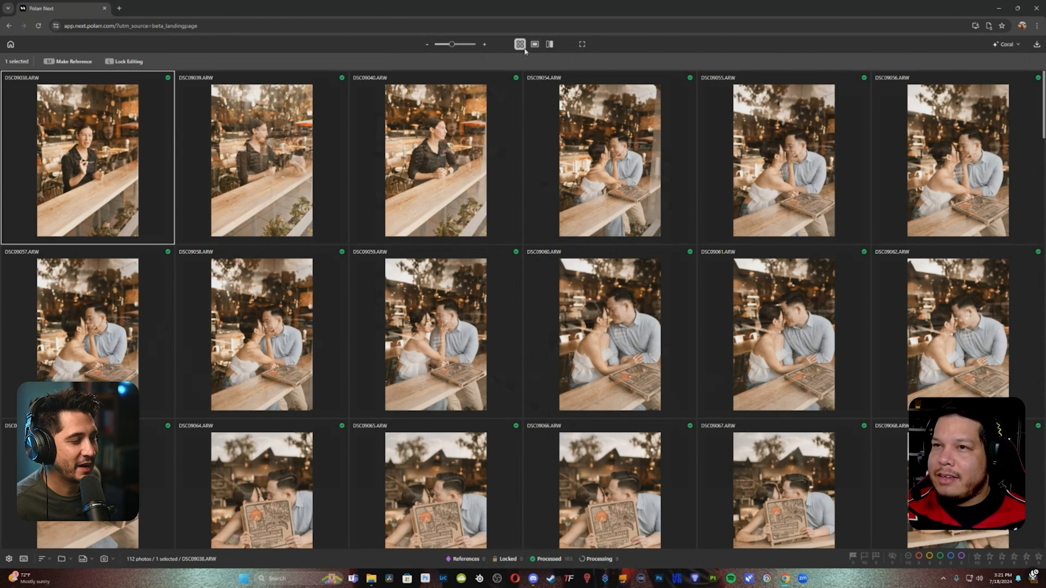
Open DSC09059.ARW in single-photo view, set its highlights to -38 and whites to -28, and fine-tune its exposure
click(452, 348)
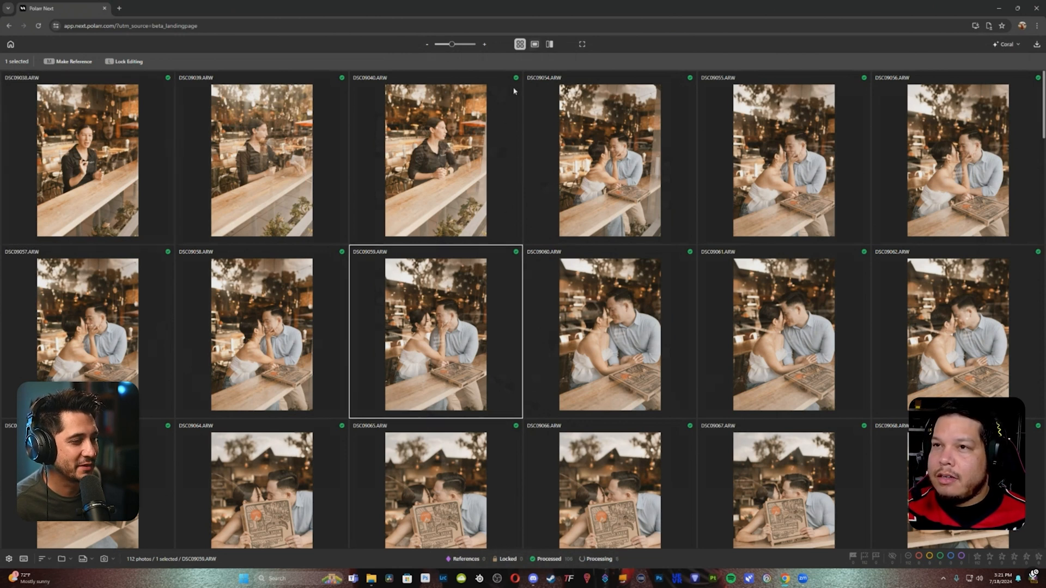
click(534, 45)
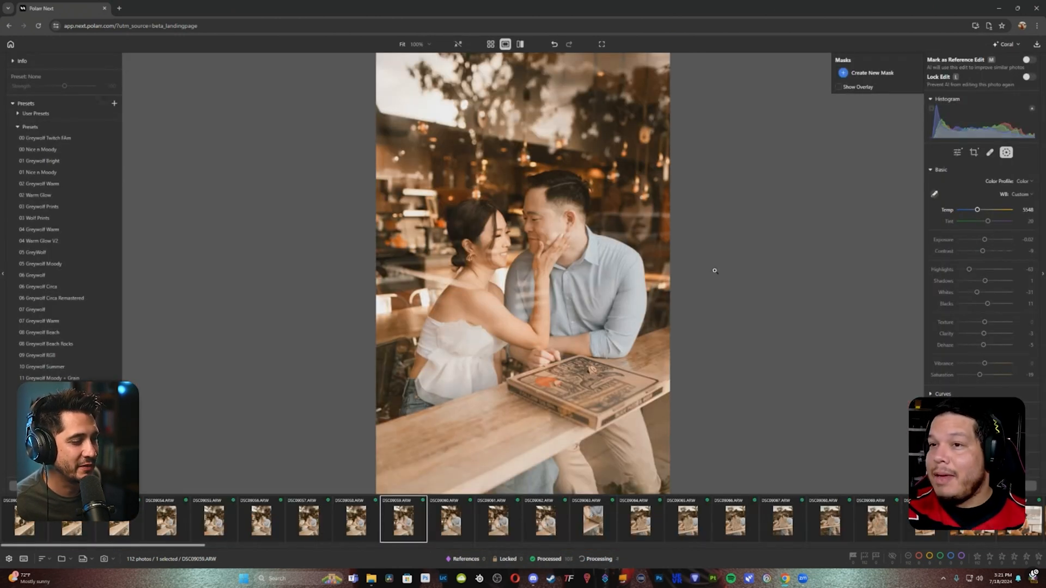
drag(970, 271, 978, 295)
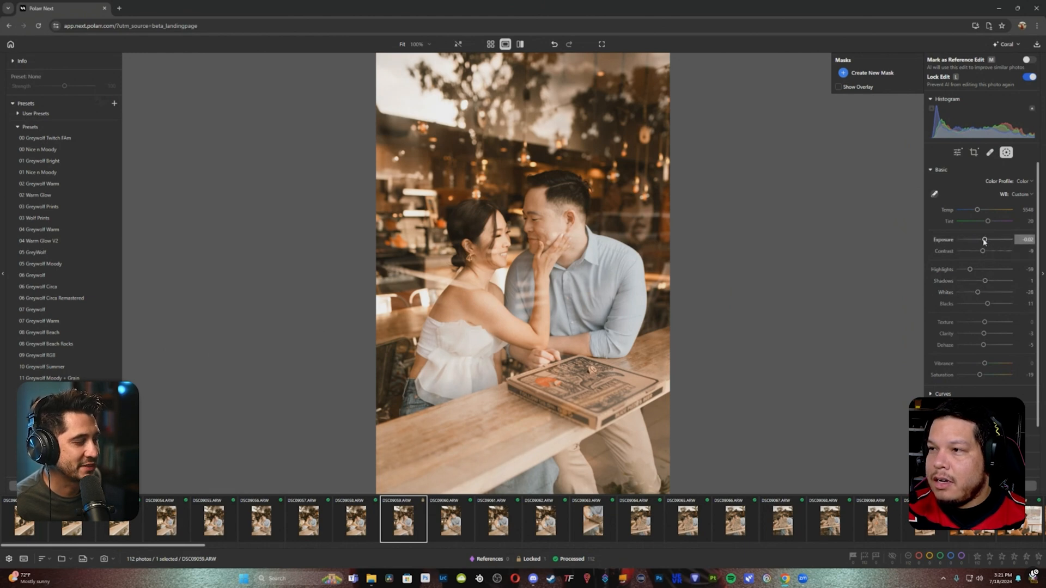
drag(985, 241, 984, 241)
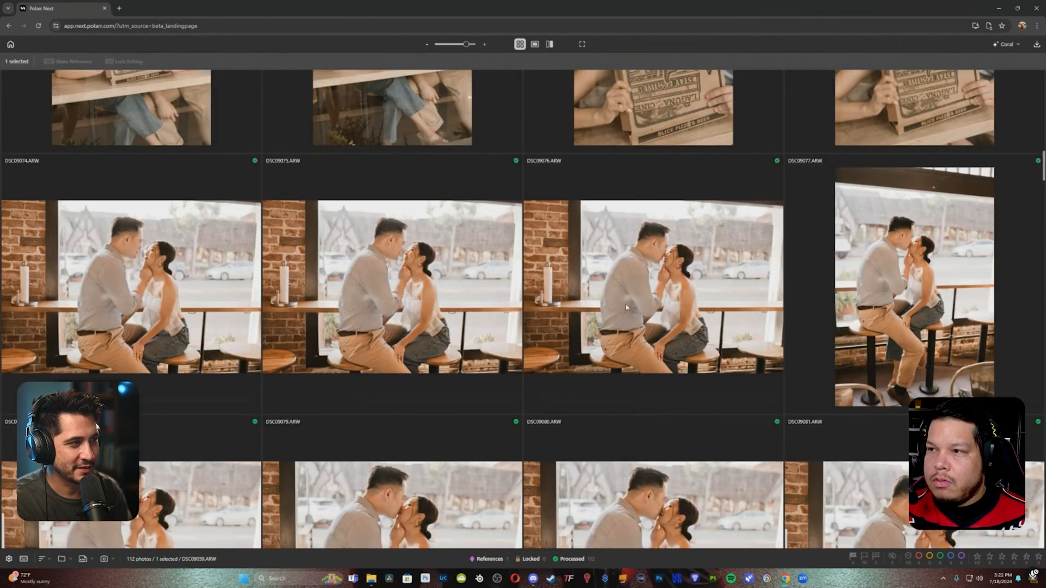
Open DSC09077.ARW in single-photo view, make its temperature slightly cooler, and lock its edit
click(908, 299)
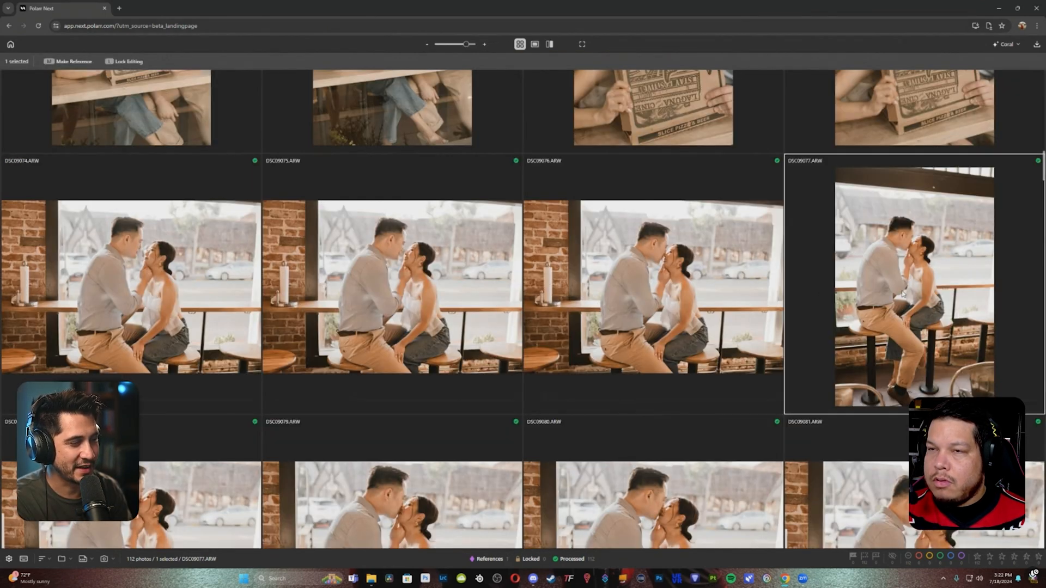
click(535, 44)
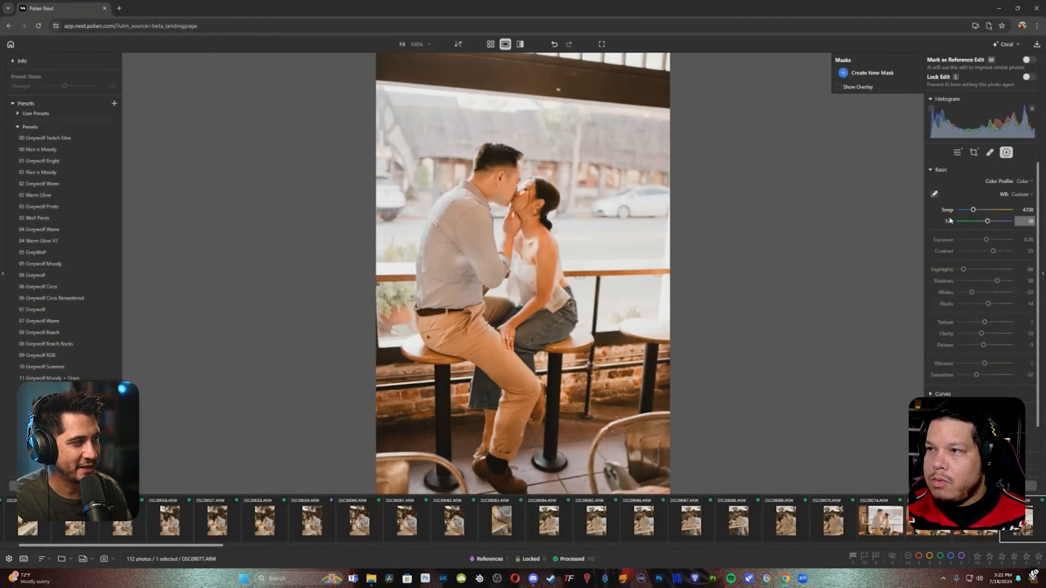
drag(974, 211, 970, 211)
key(l)
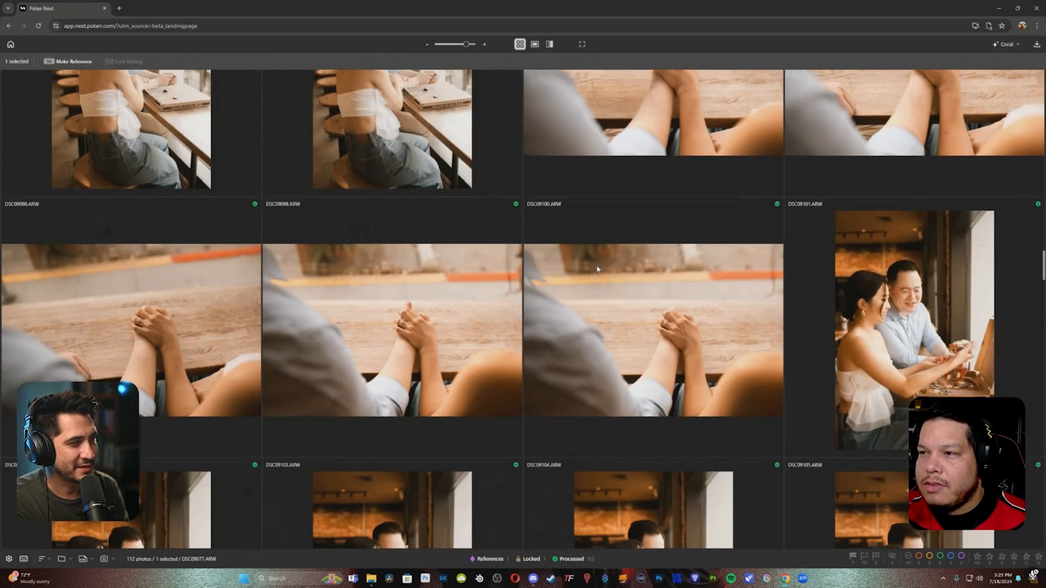
Examine the Coral edits in the photo grid from DSC09098.ARW through DSC09113.ARW
scroll(597, 271, down, 3)
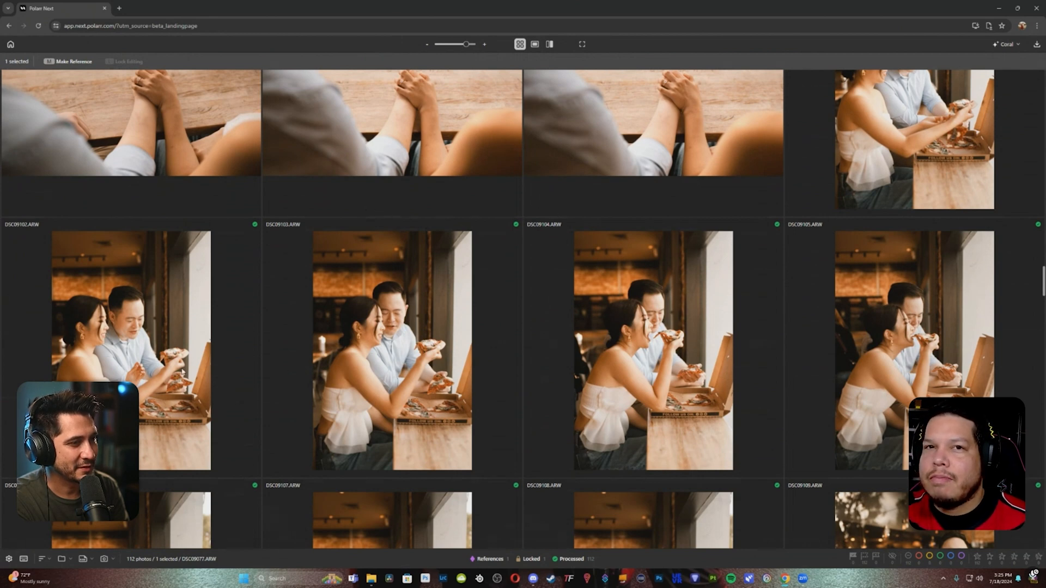
scroll(483, 331, down, 3)
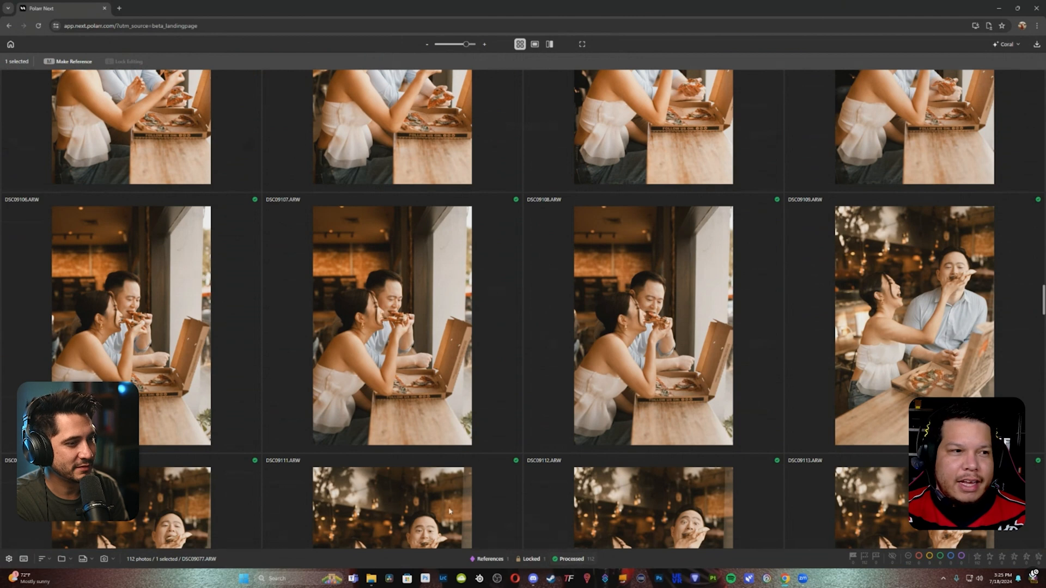
scroll(491, 384, down, 2)
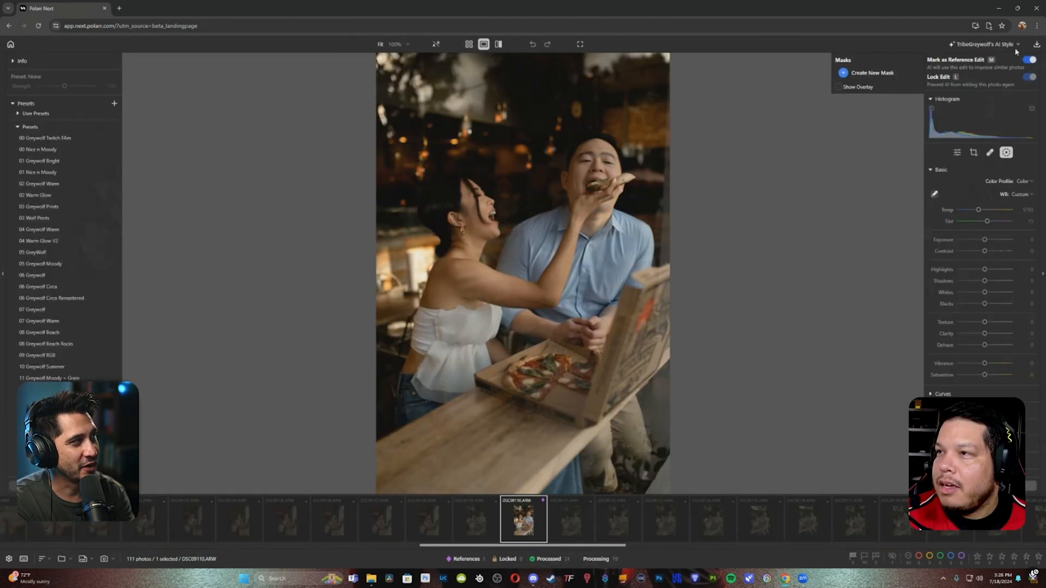
Switch the project to a newly created AI style using Advanced Setup and proceed to its reference edits
click(1017, 45)
click(988, 82)
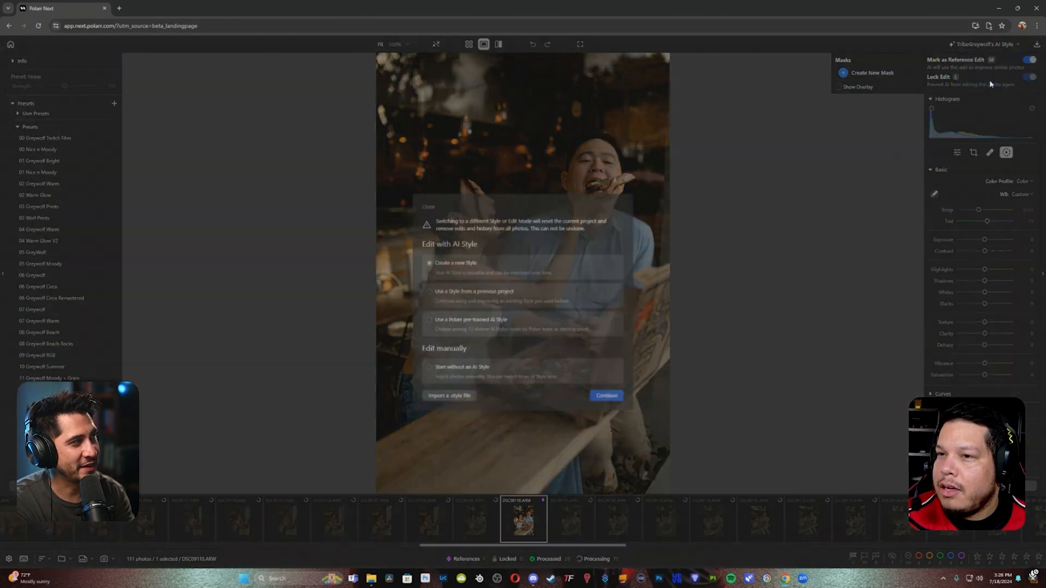
click(609, 399)
click(427, 320)
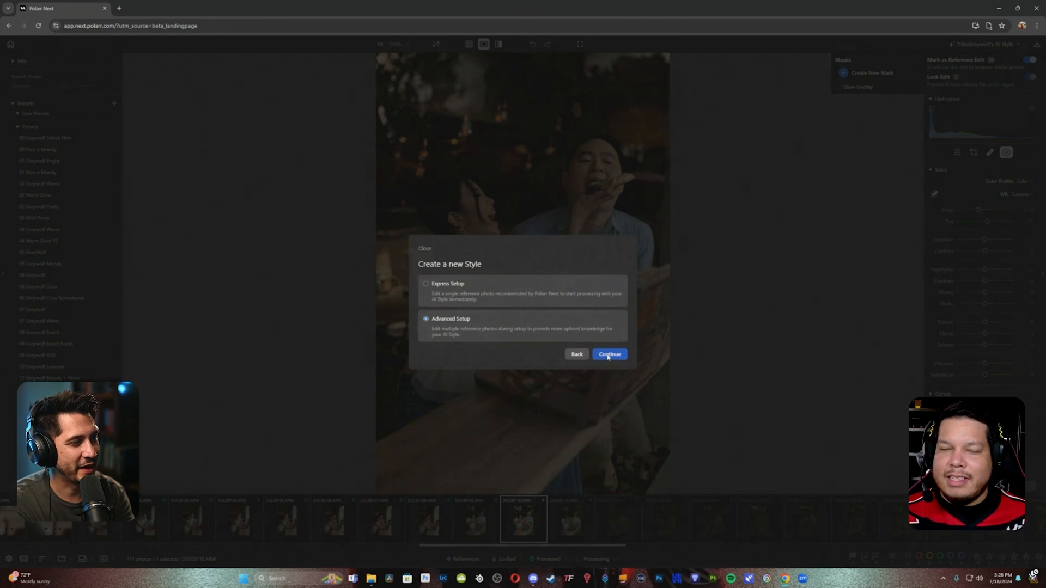
click(605, 355)
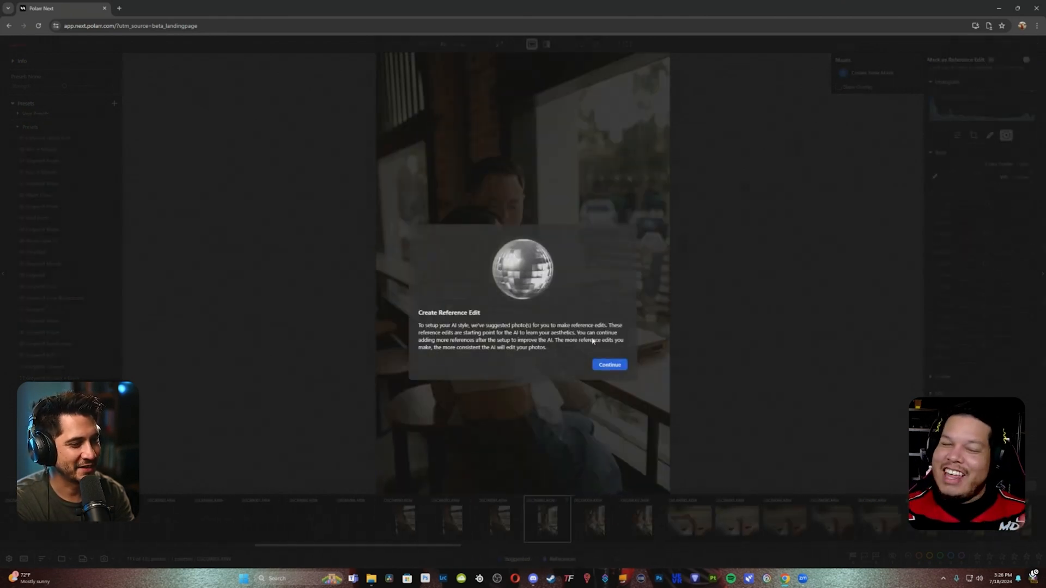
click(610, 366)
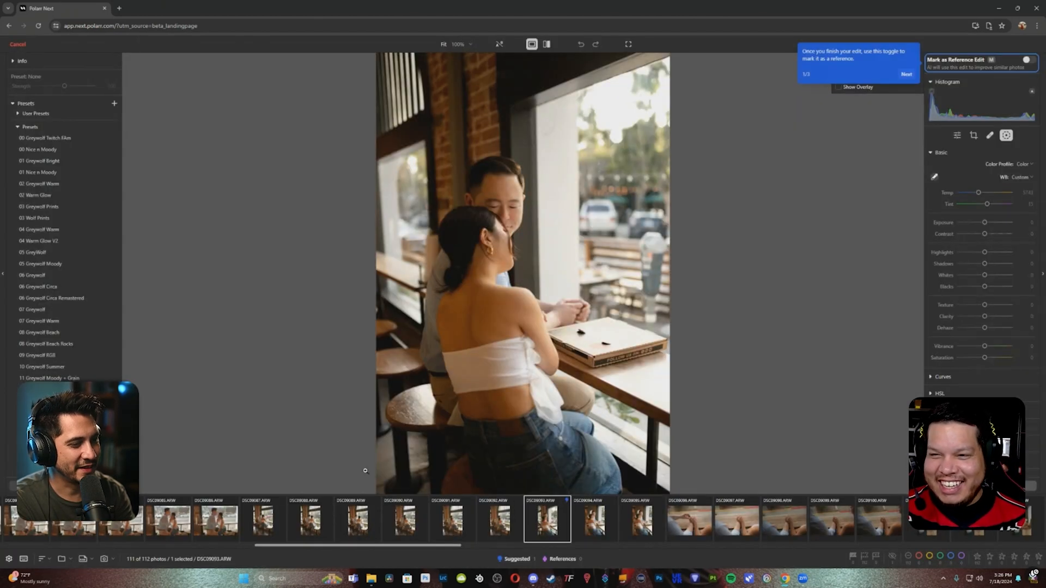
Check the suggested reference photos with the Suggested filter, clear the filter, and open DSC09115.ARW
click(516, 560)
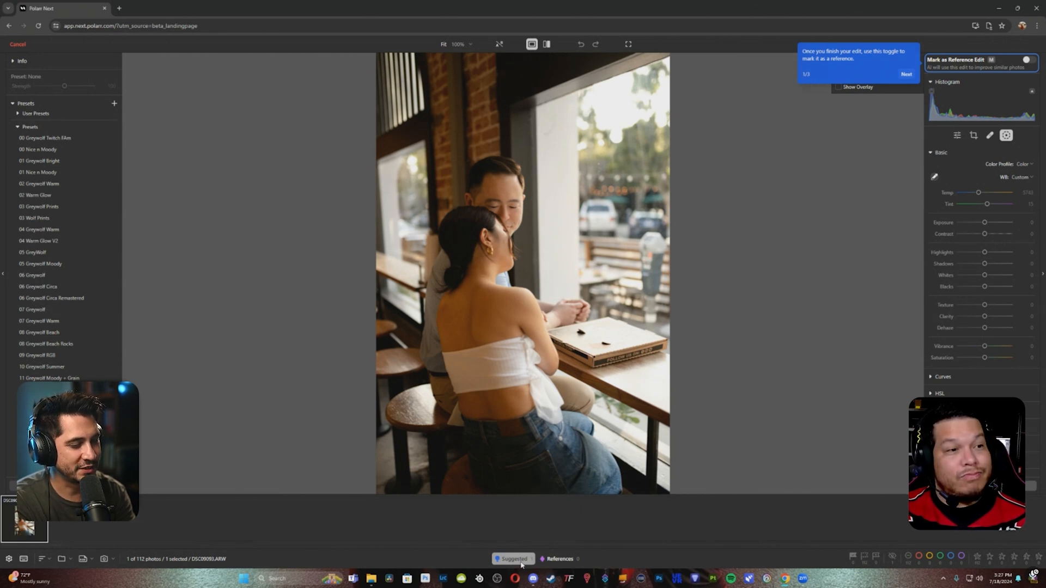
click(523, 560)
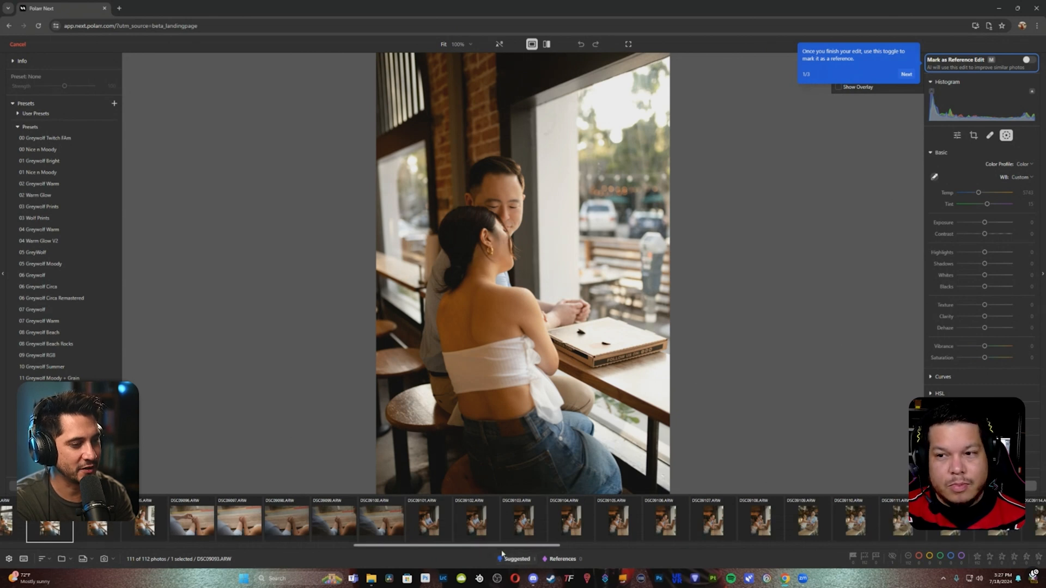
drag(509, 546, 623, 550)
click(522, 526)
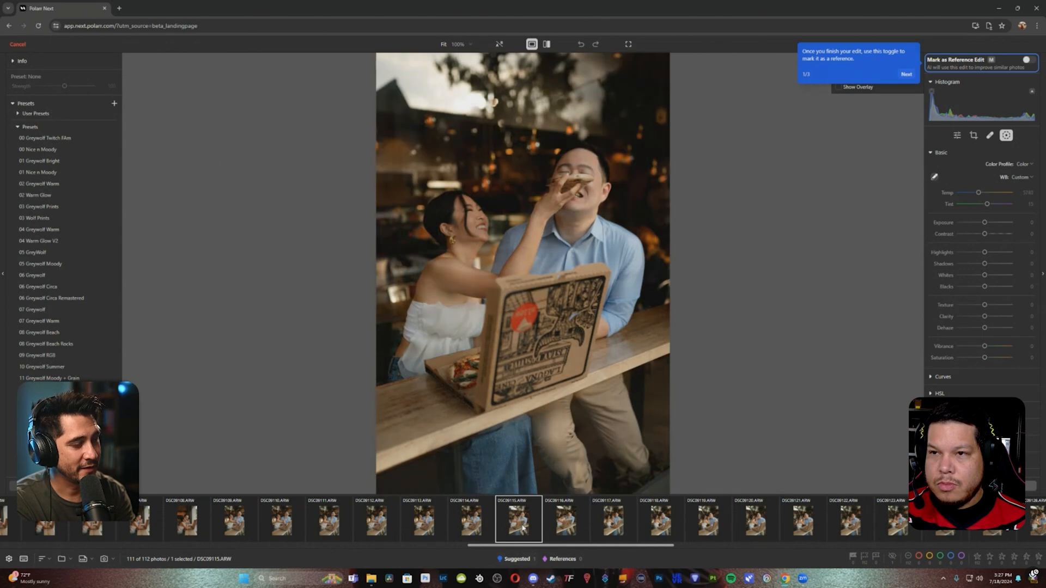
View DSC09123.ARW, DSC09125.ARW and DSC09133.ARW as possible references, and filter the filmstrip to suggested photos again
scroll(561, 542, down, 5)
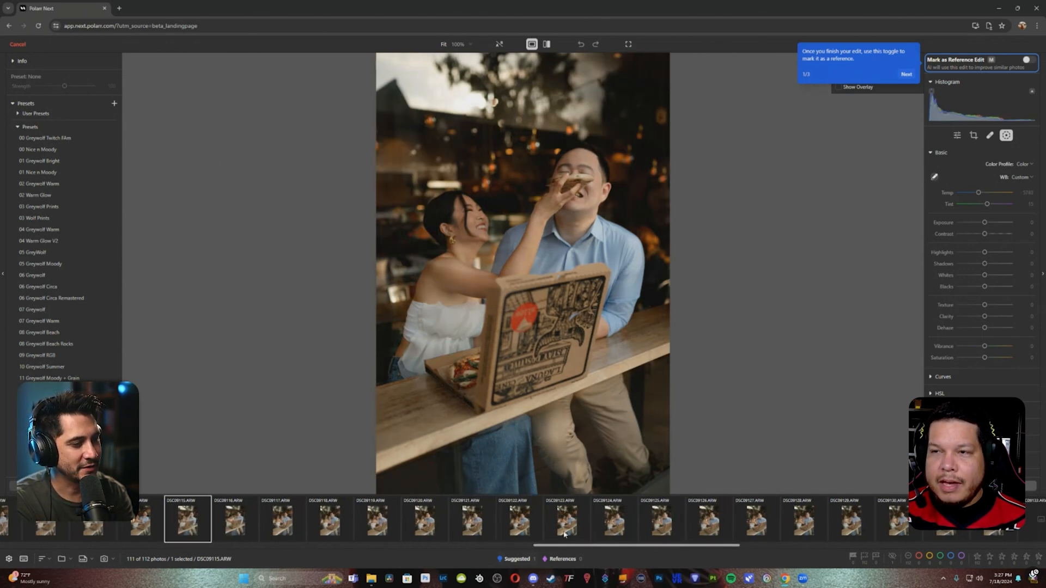
click(565, 523)
click(651, 528)
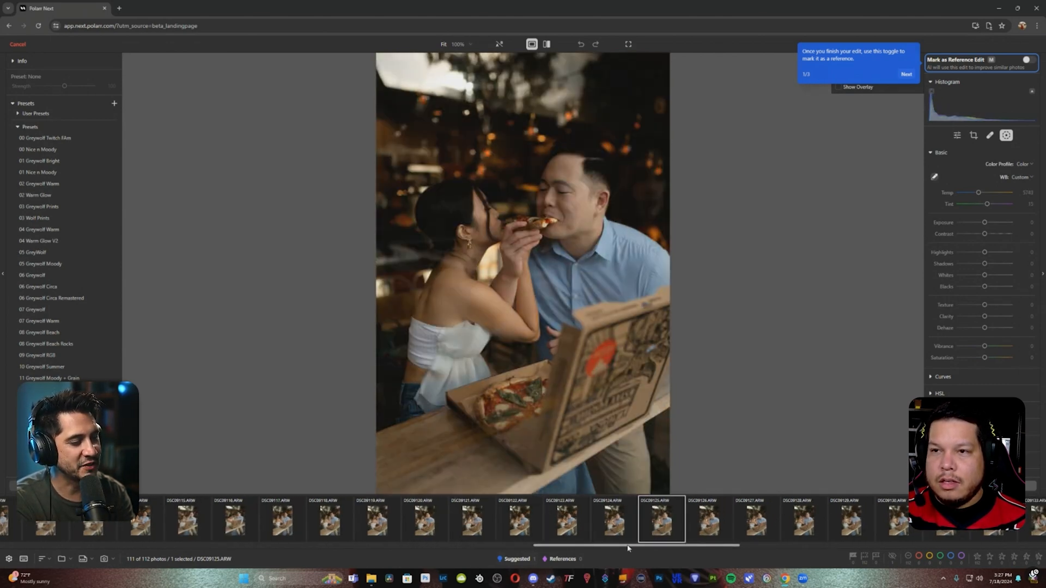
scroll(672, 550, down, 1)
scroll(672, 549, down, 6)
click(601, 520)
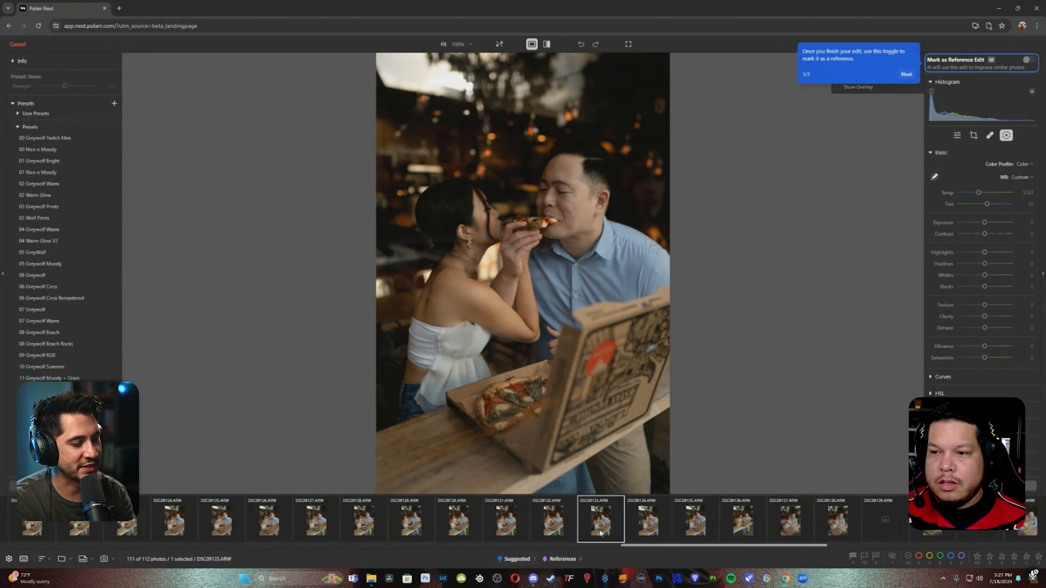
click(523, 559)
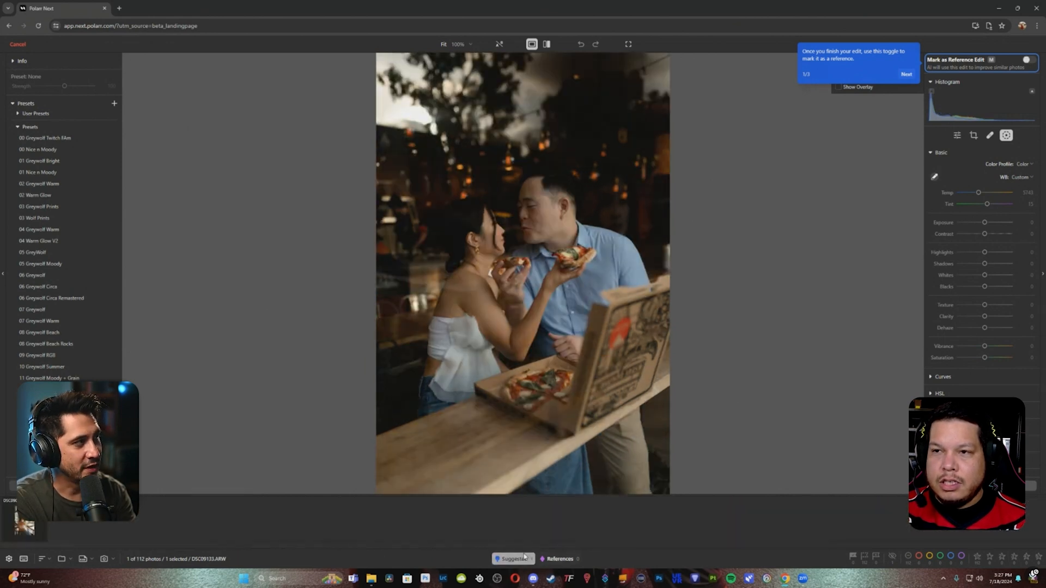
Open the suggested reference photo DSC09093.ARW, advance the guide tip, and check the filmstrip without and with the Suggested filter
click(6, 517)
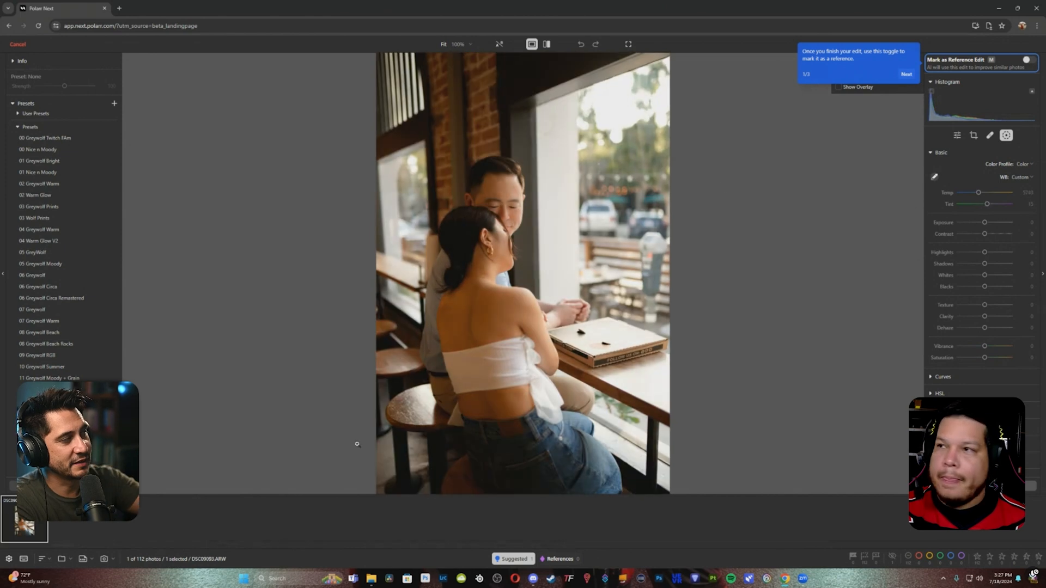
click(907, 75)
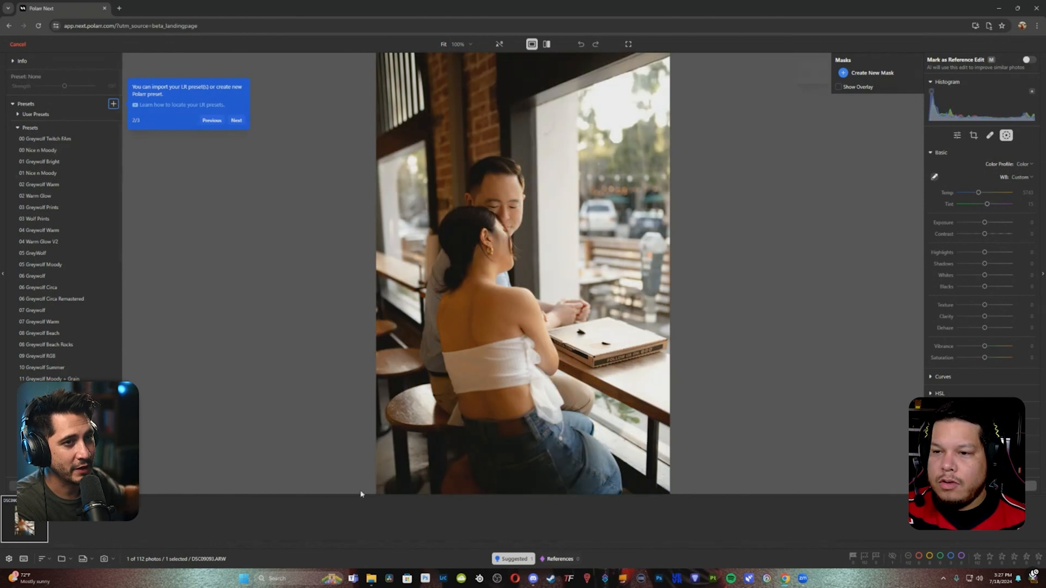
click(497, 558)
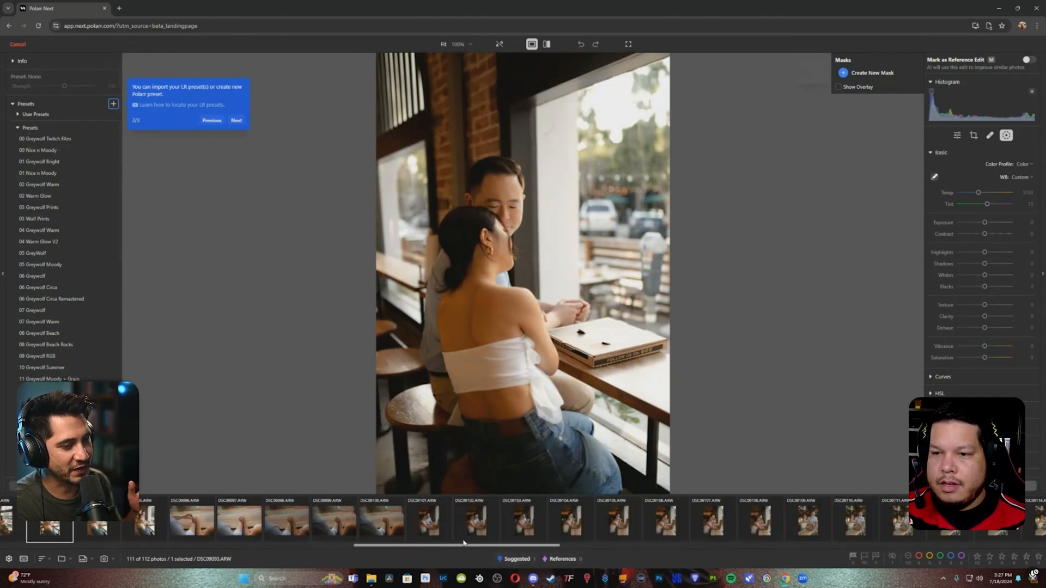
click(500, 559)
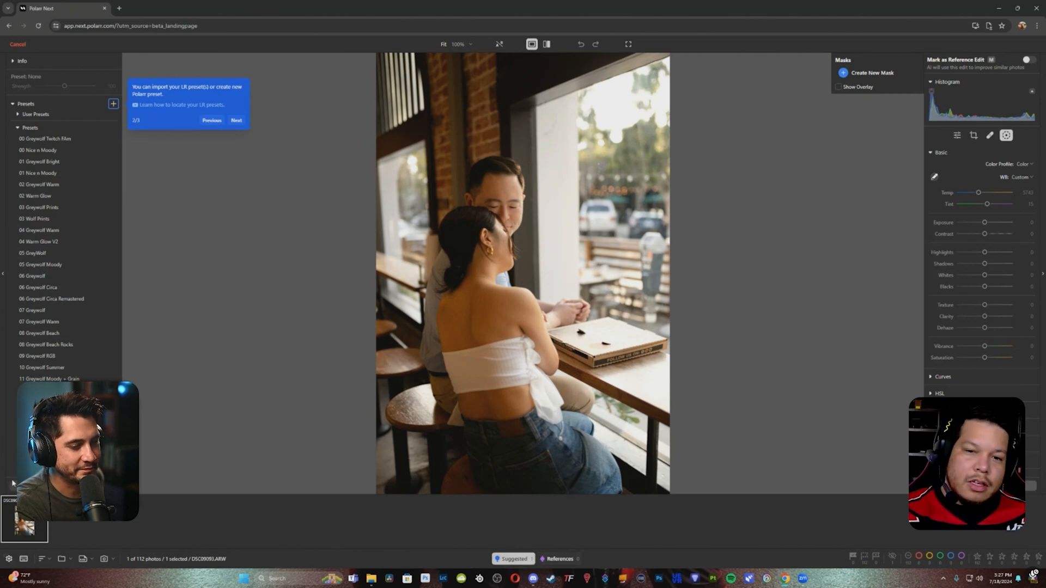
Review the list of keyboard shortcuts and close it
click(23, 559)
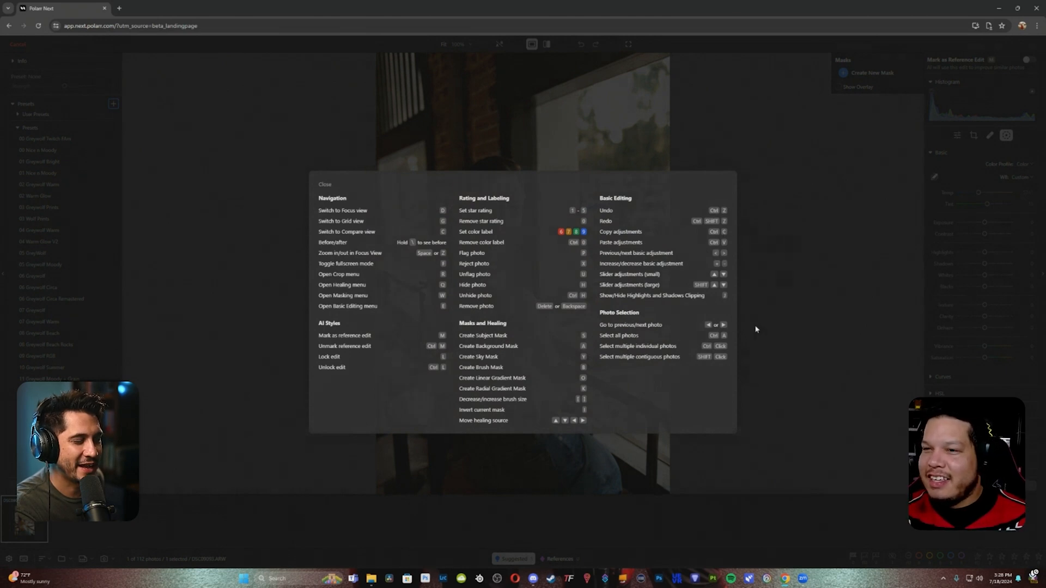
click(557, 467)
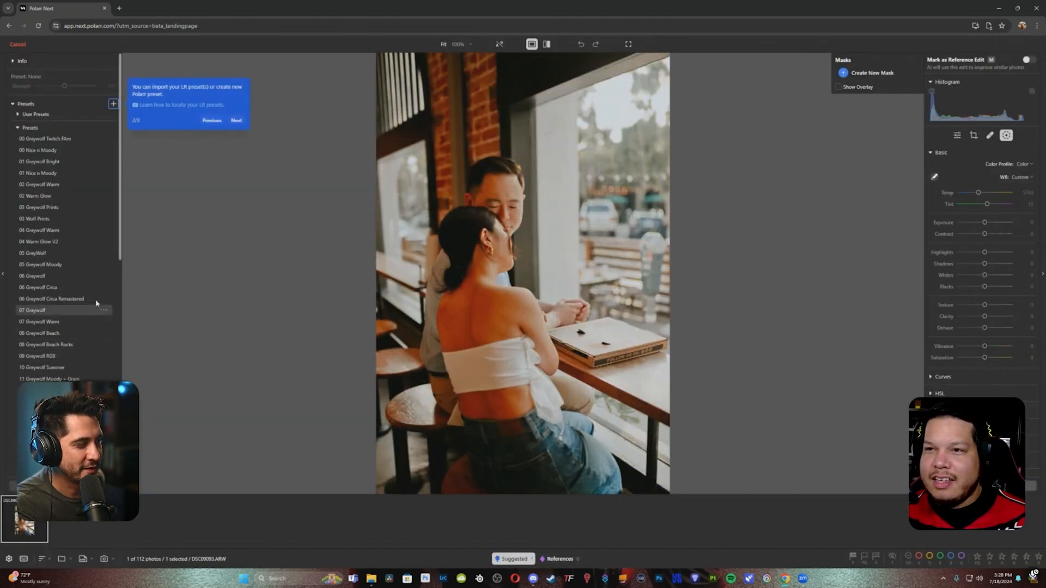
Clear the Suggested filter and view DSC09123.ARW, DSC09122.ARW and DSC09131.ARW as reference candidates
click(515, 563)
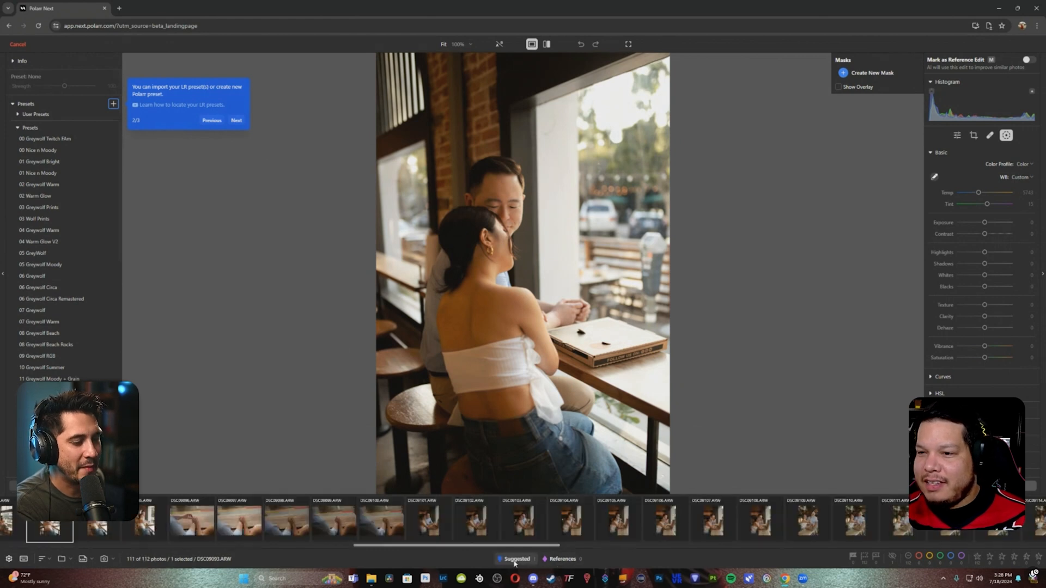
drag(525, 546, 691, 547)
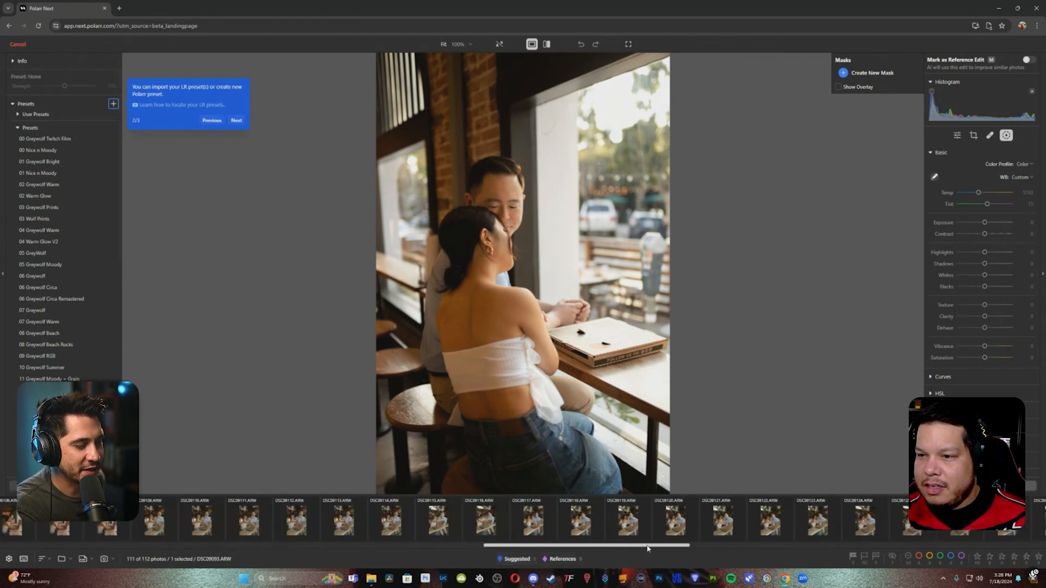
click(606, 529)
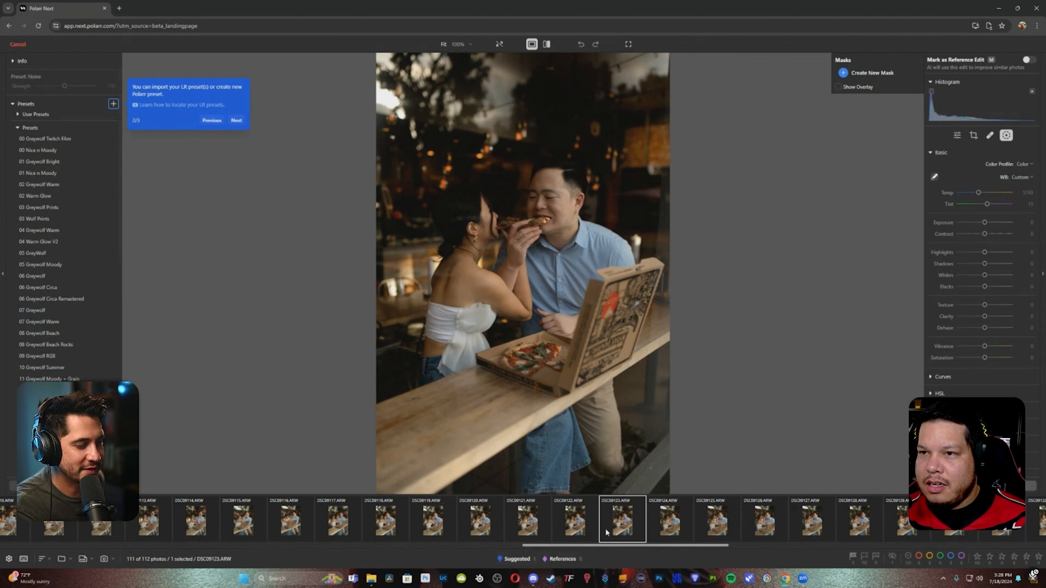
click(585, 531)
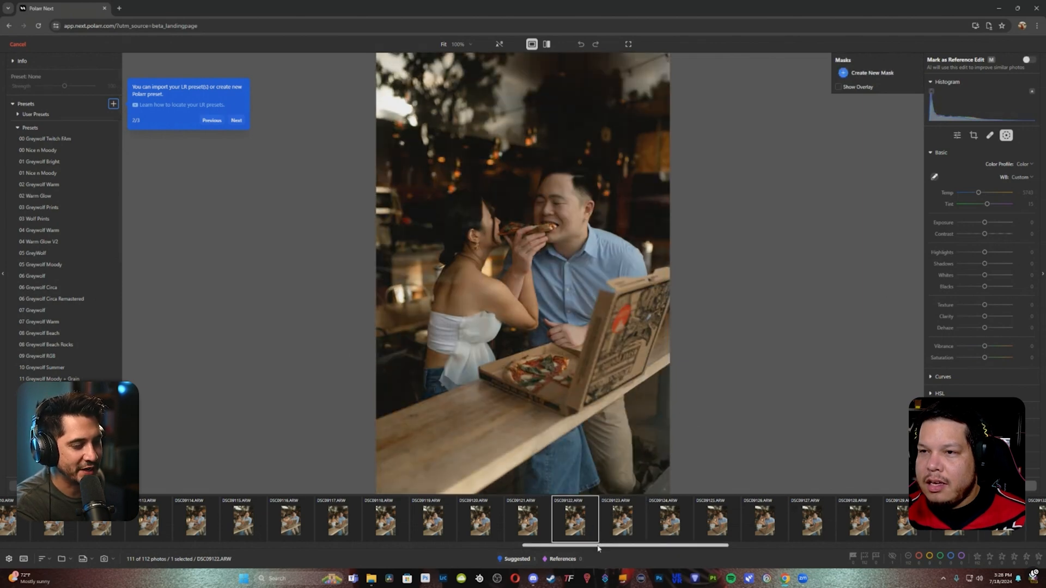
drag(601, 547, 669, 547)
click(672, 531)
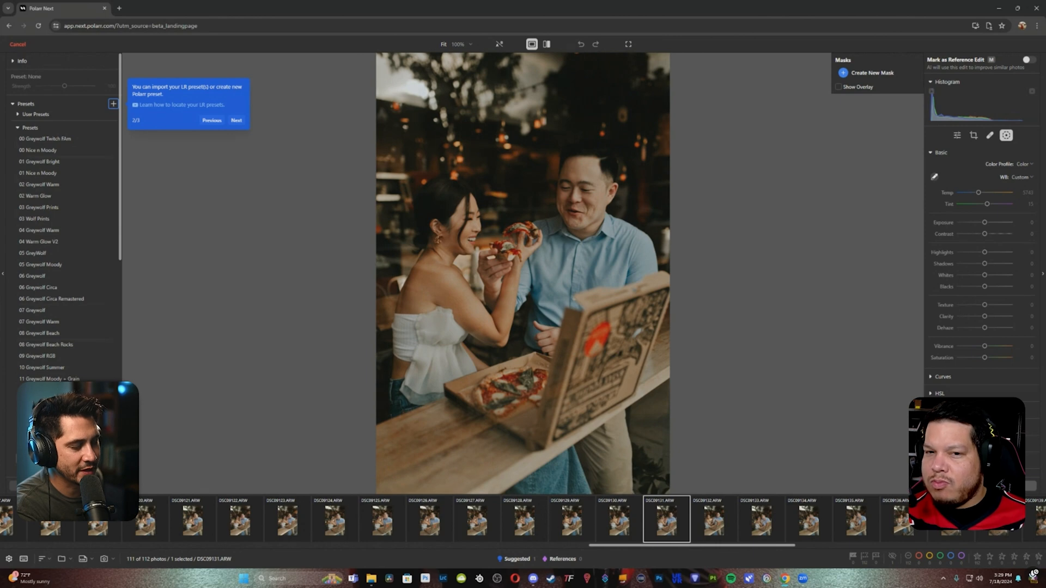
Apply the Creamy Dreamy Twitch preset to DSC09131.ARW and set its Clarity to -18
scroll(62, 218, down, 1)
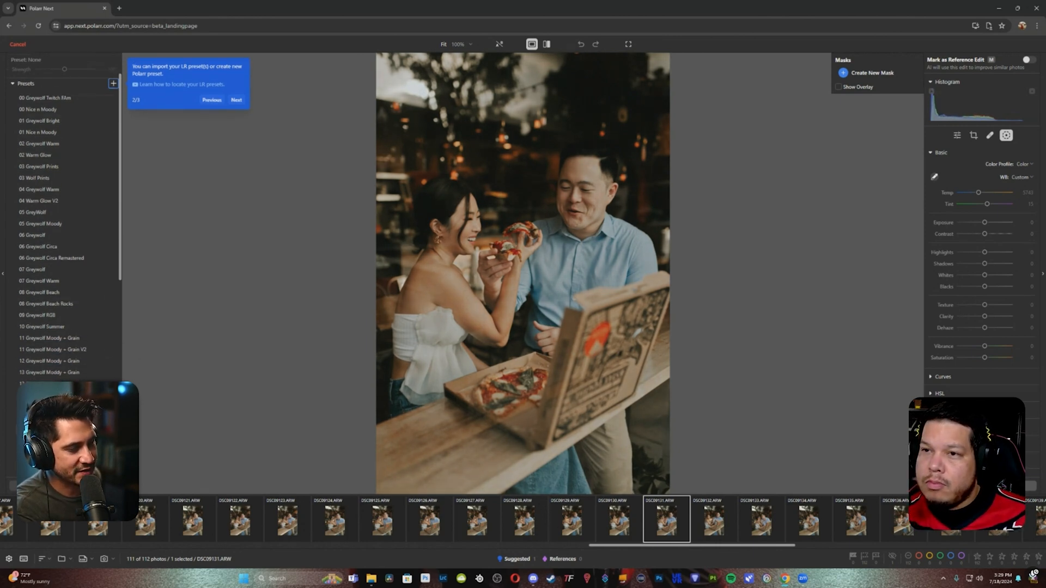
scroll(984, 282, down, 1)
scroll(980, 272, down, 2)
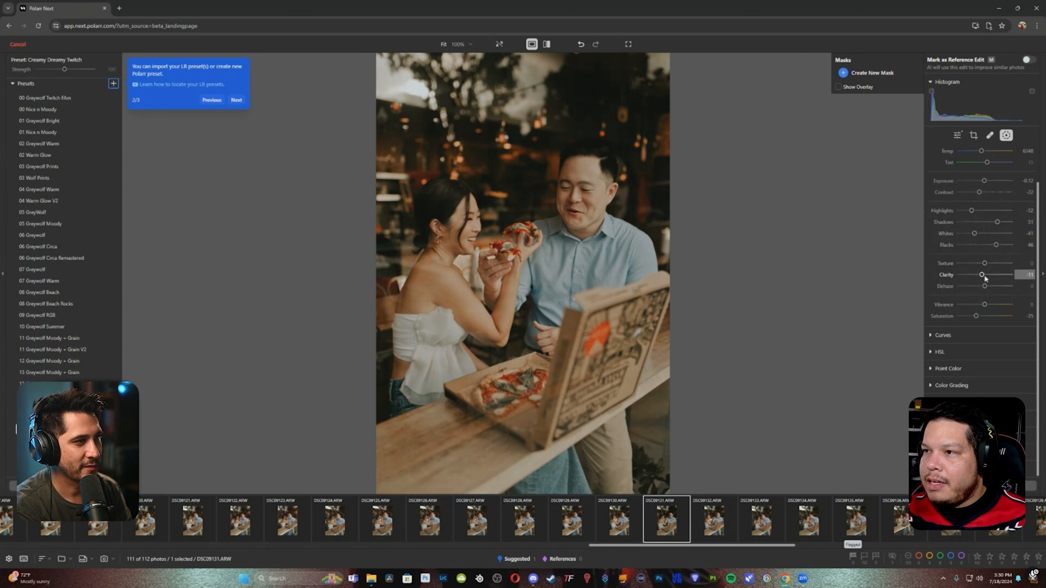
drag(983, 277, 980, 276)
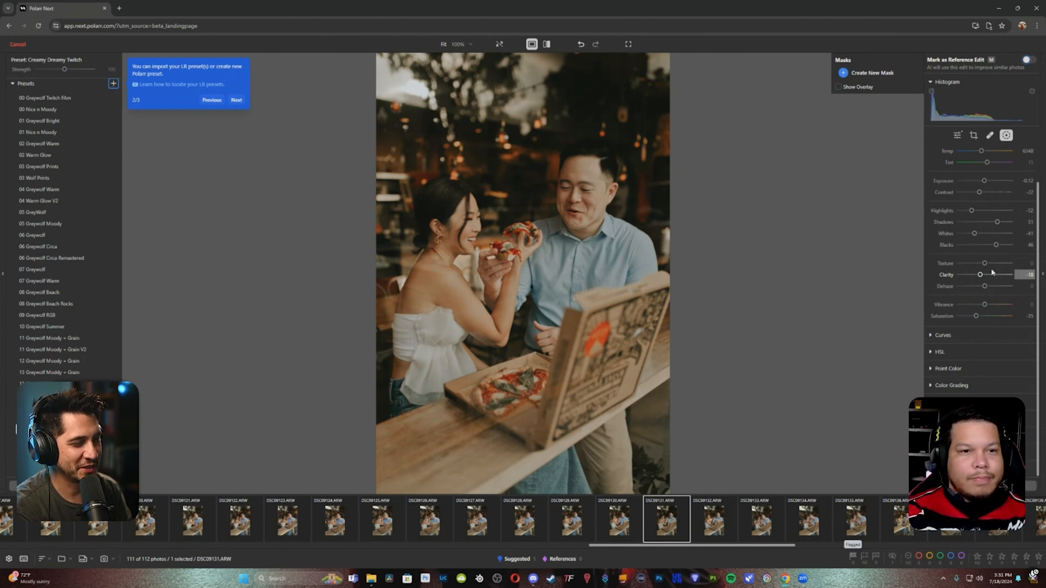
Mark DSC09131.ARW as a reference edit and continue past the AI Style processing notice
key(m)
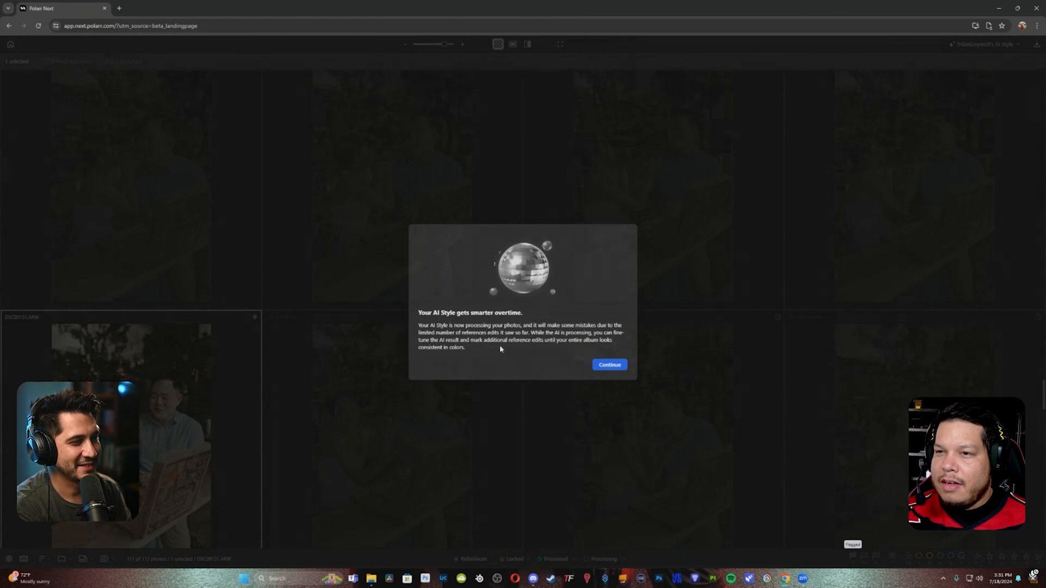
click(607, 365)
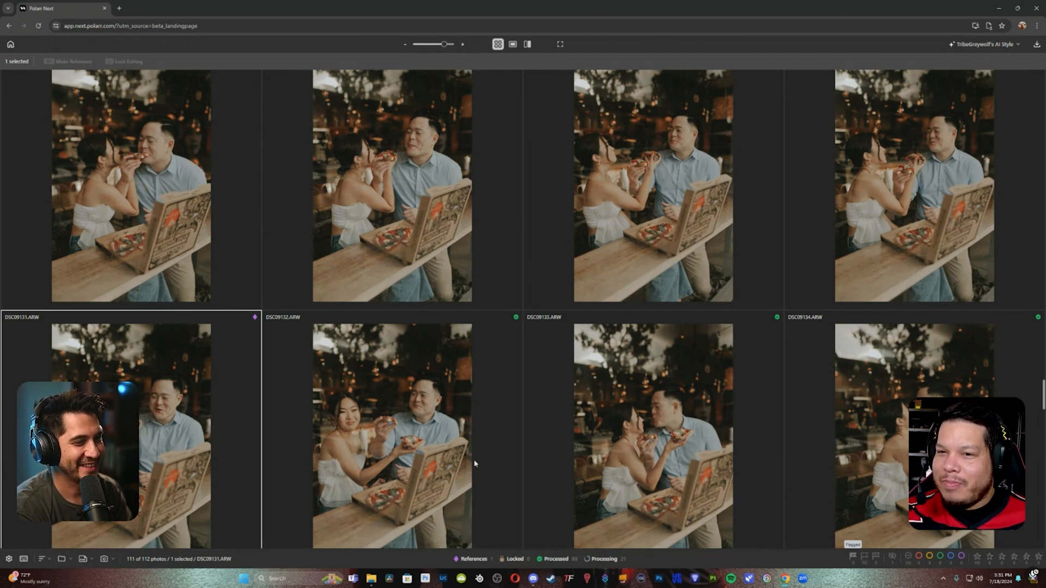
Examine the new AI style's edits in the photo grid from DSC09131.ARW through DSC09158.ARW
scroll(466, 436, down, 7)
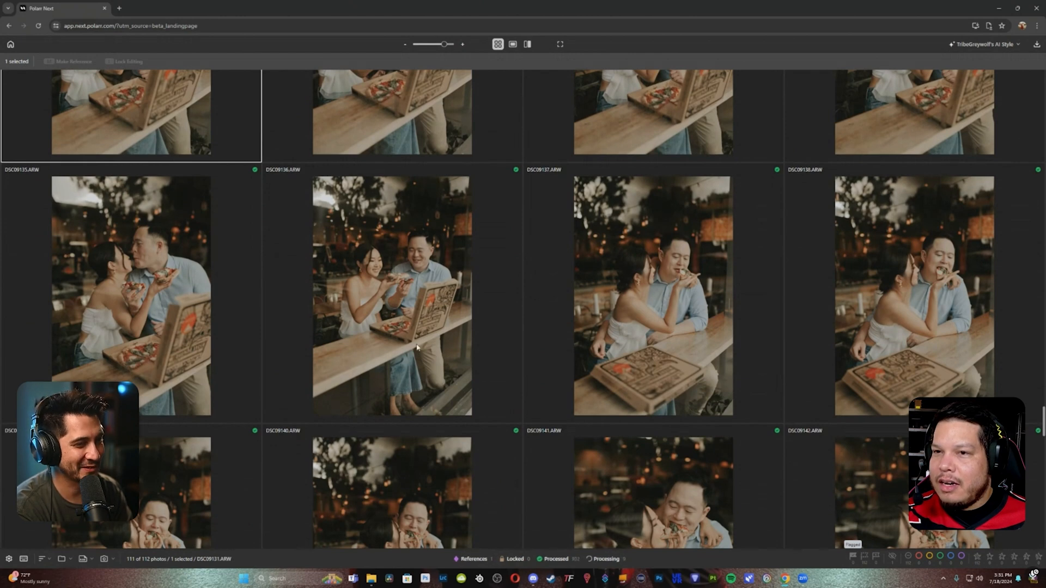
scroll(418, 347, down, 8)
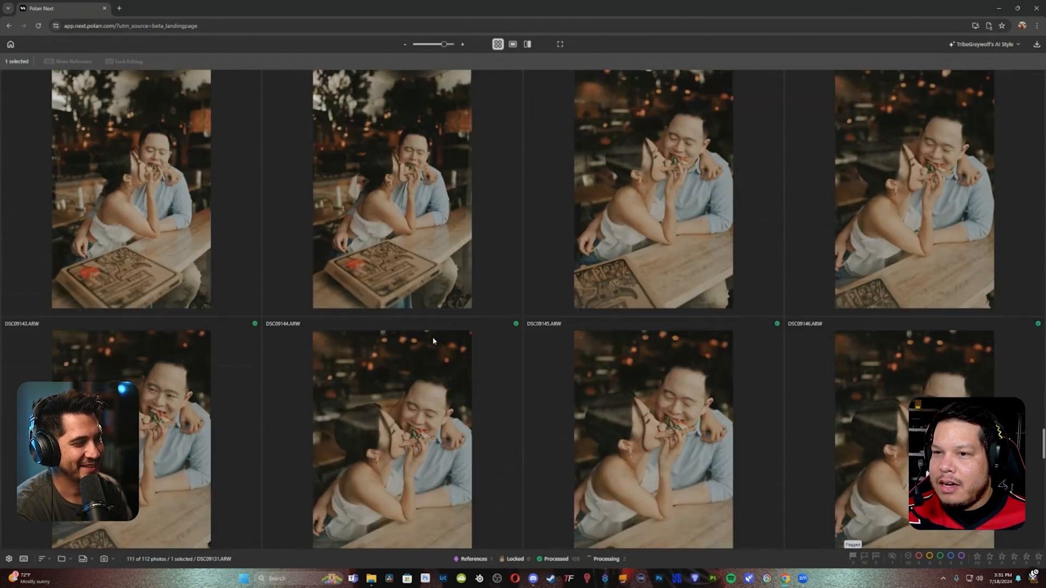
scroll(434, 341, down, 3)
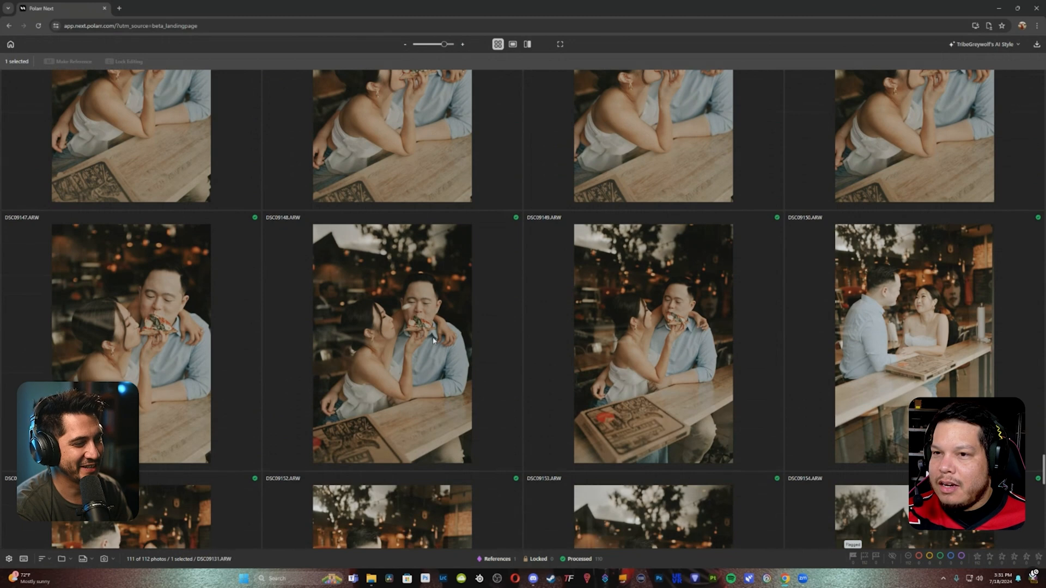
scroll(434, 342, down, 3)
scroll(433, 341, down, 1)
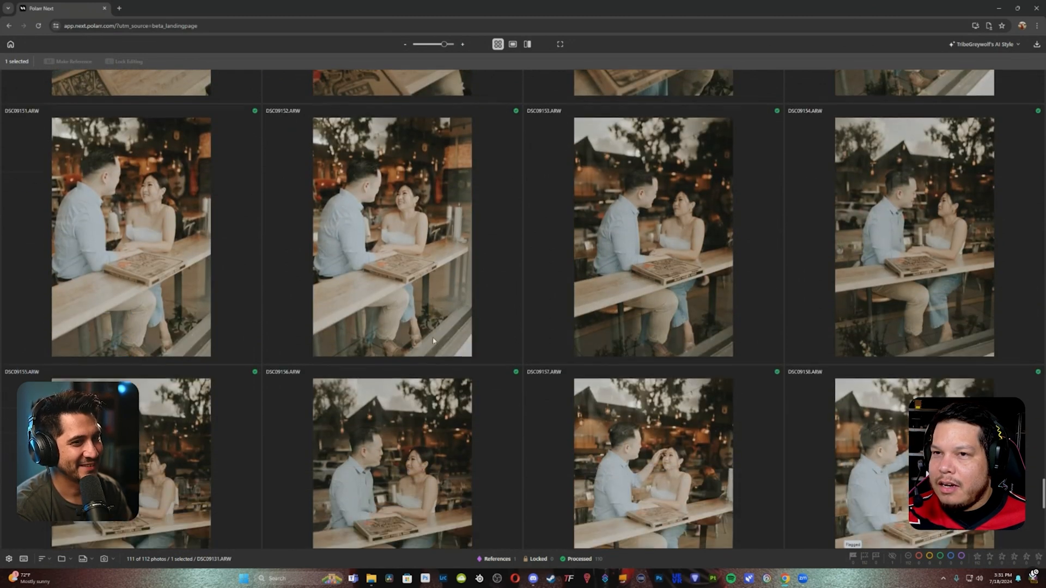
scroll(434, 340, up, 4)
Open DSC09147.ARW in Focus view, copy its adjustments, and compare it with the photos that follow
click(178, 298)
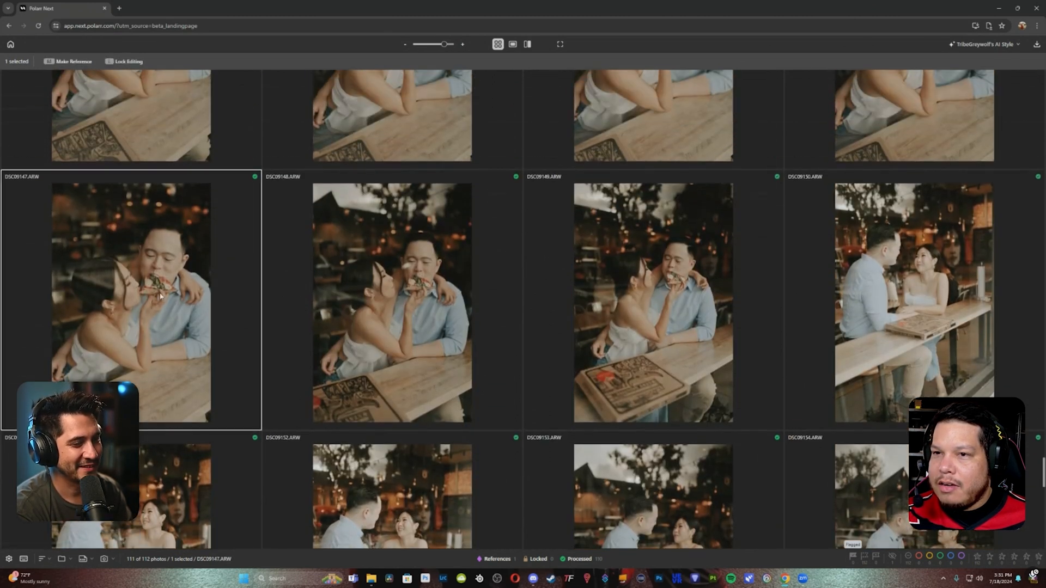
click(514, 46)
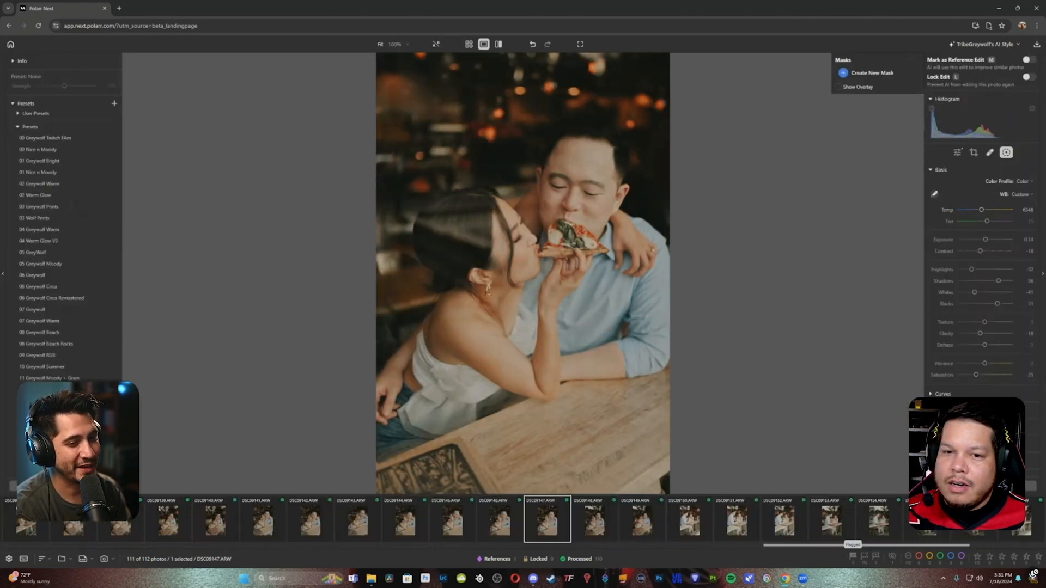
key(ctrl+c)
click(615, 418)
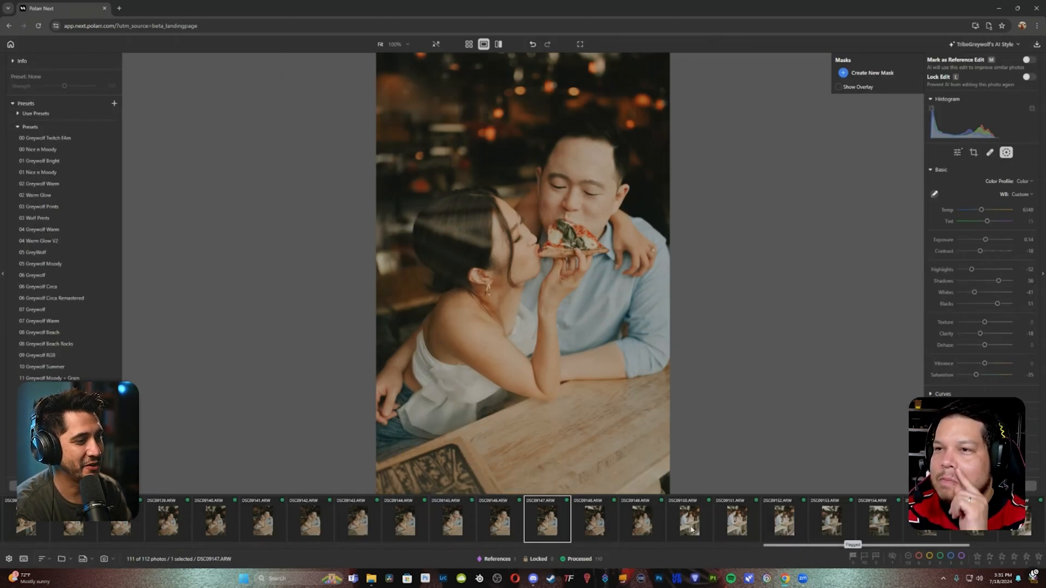
key(Right)
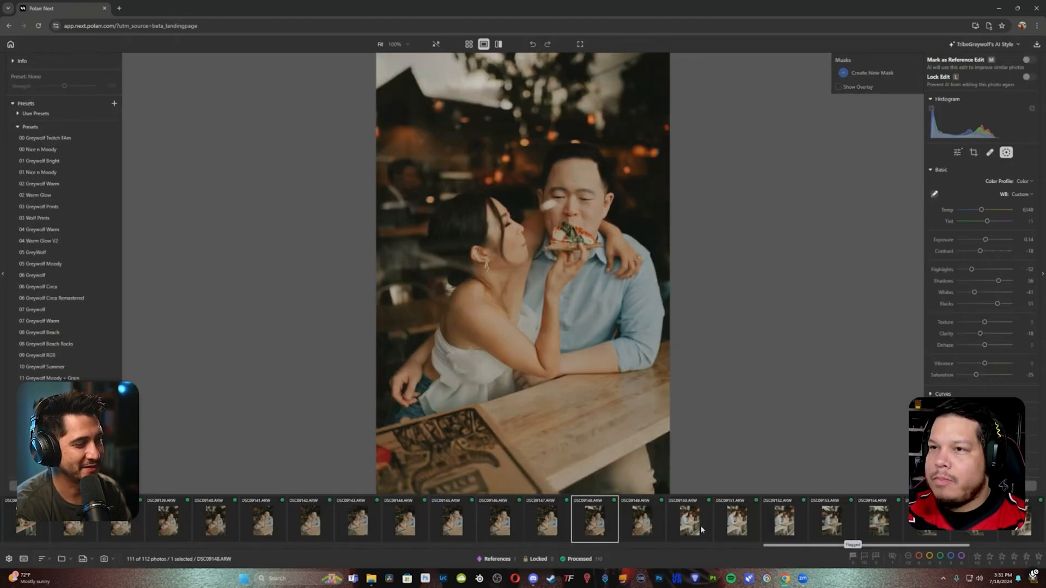
key(Right)
key(Left)
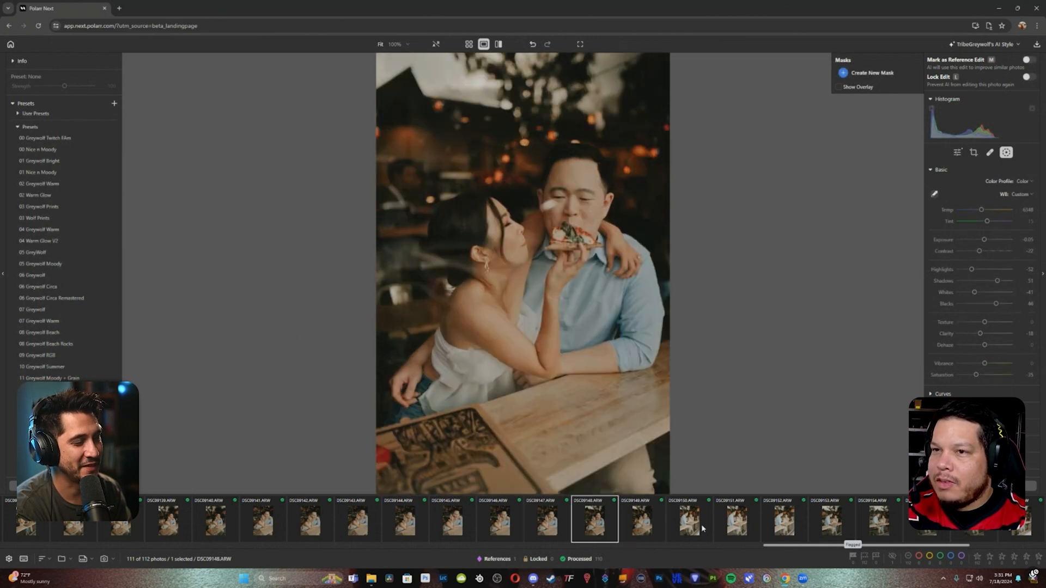
Paste the copied adjustments onto DSC09150.ARW, raise its Exposure to 0.5, and mark it as a reference edit
click(703, 528)
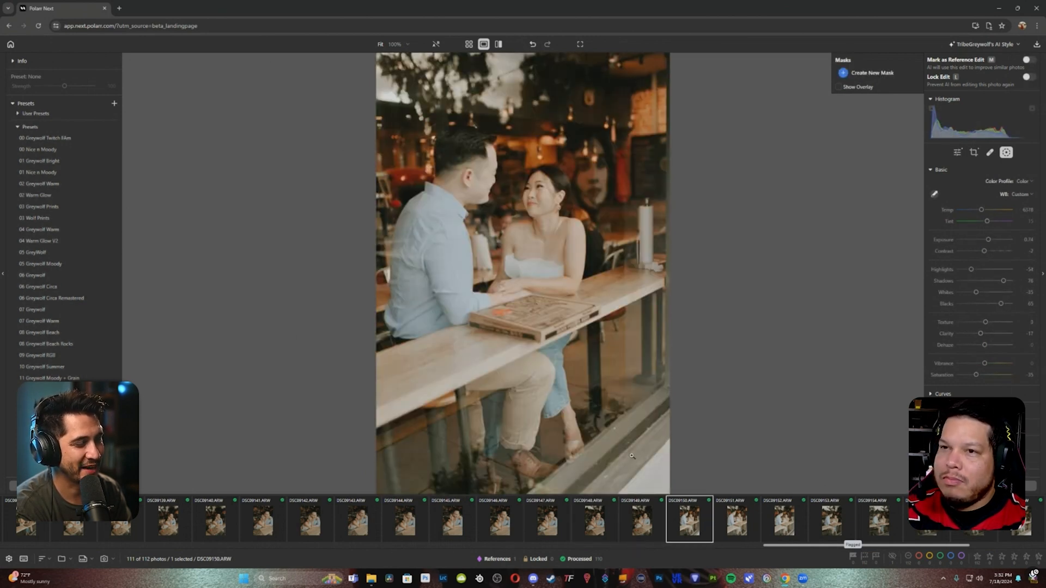
key(ctrl+v)
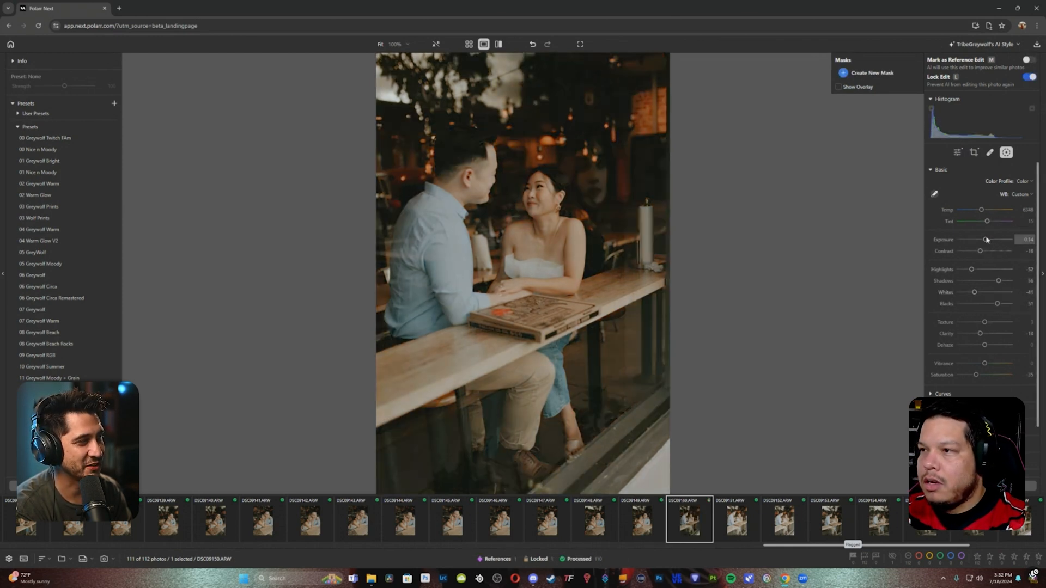
drag(985, 240, 989, 241)
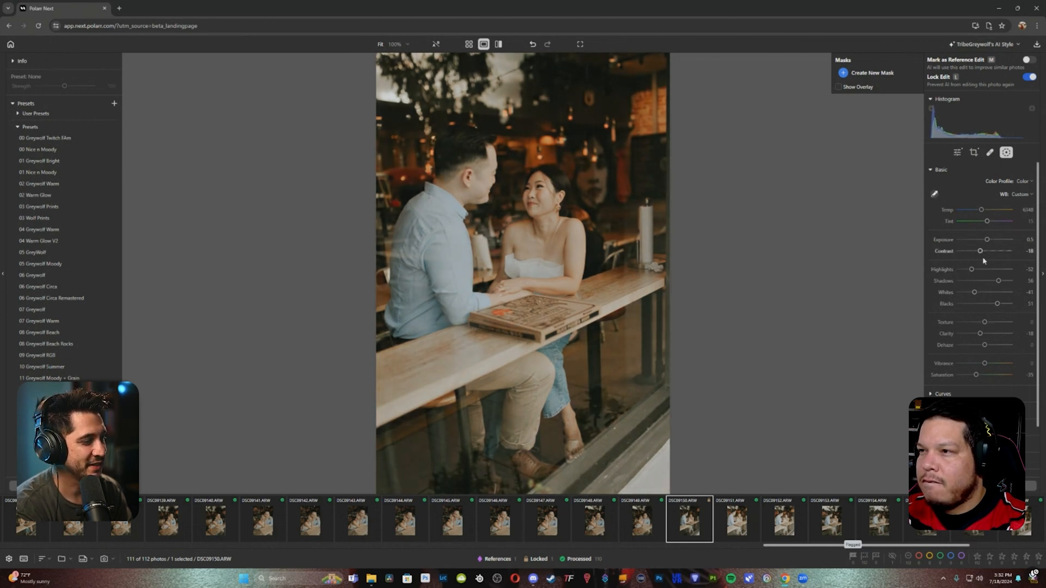
key(m)
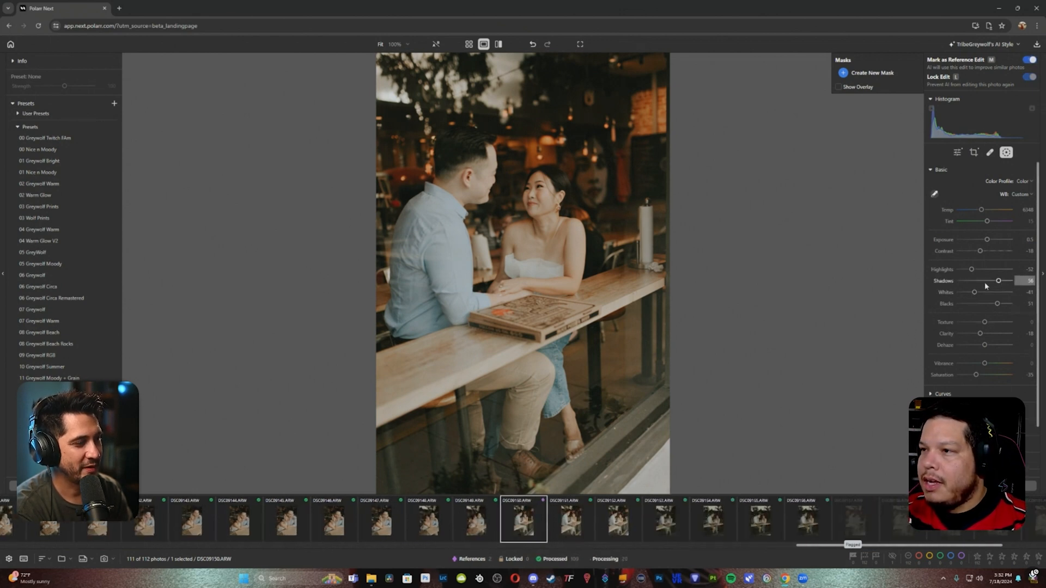
Lower DSC09150.ARW's Highlights to -72 and Whites to -49, and reduce its Blacks slightly
drag(975, 293, 966, 270)
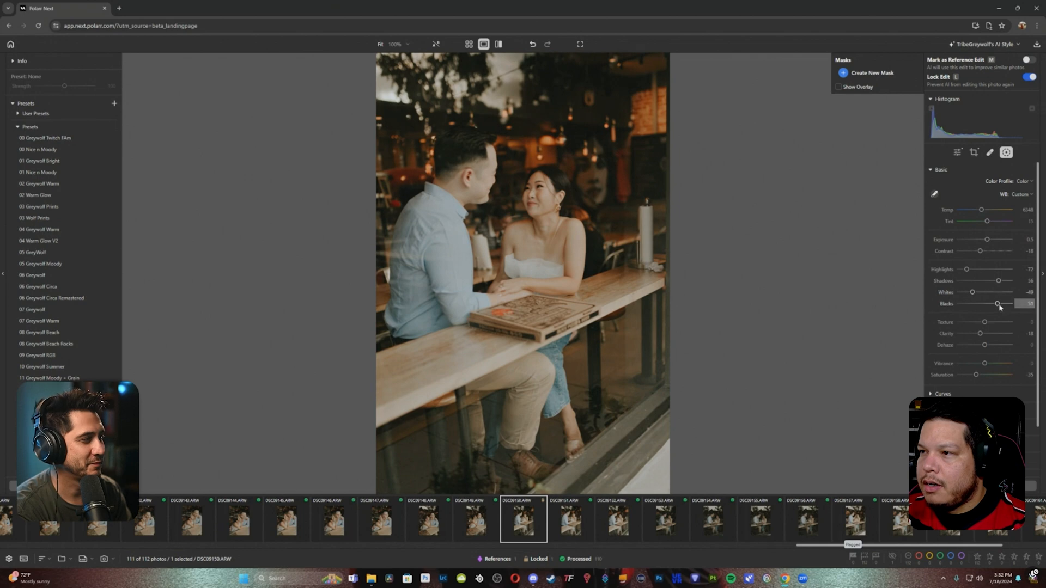
drag(998, 304, 992, 306)
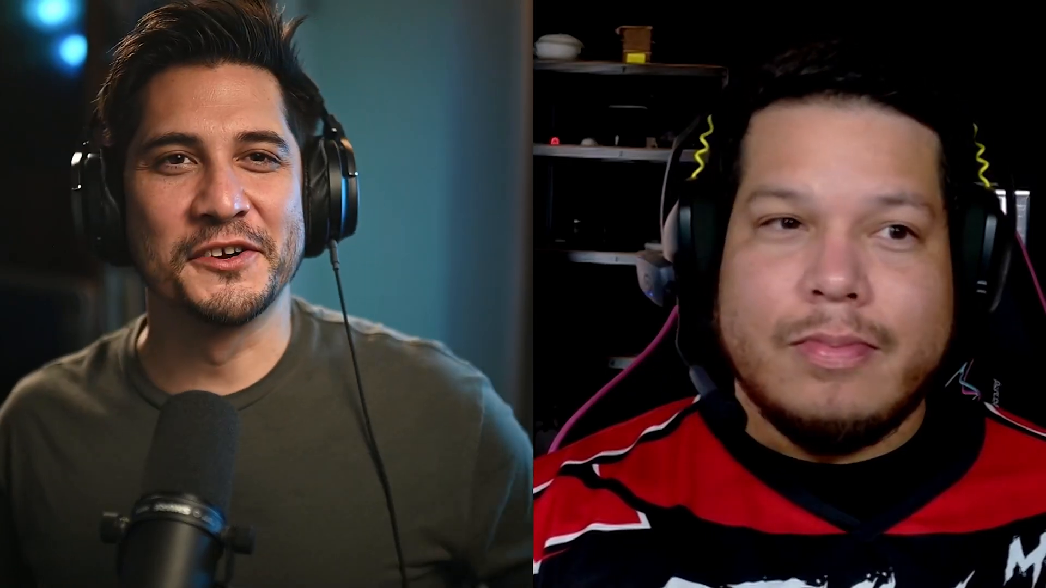
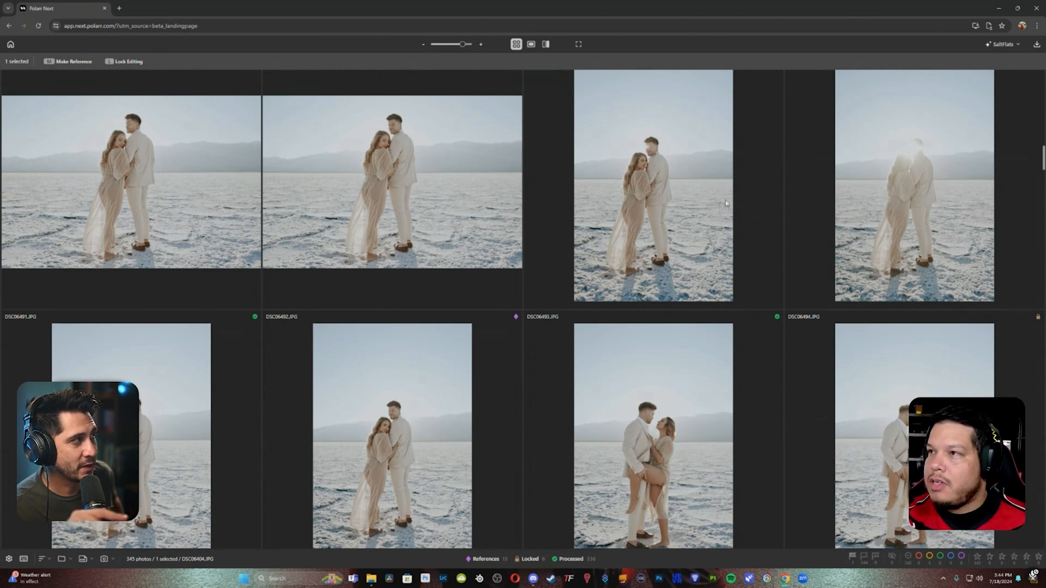
Switch the project from the SaltFlats AI style to manual editing by starting without an AI Style
click(1020, 45)
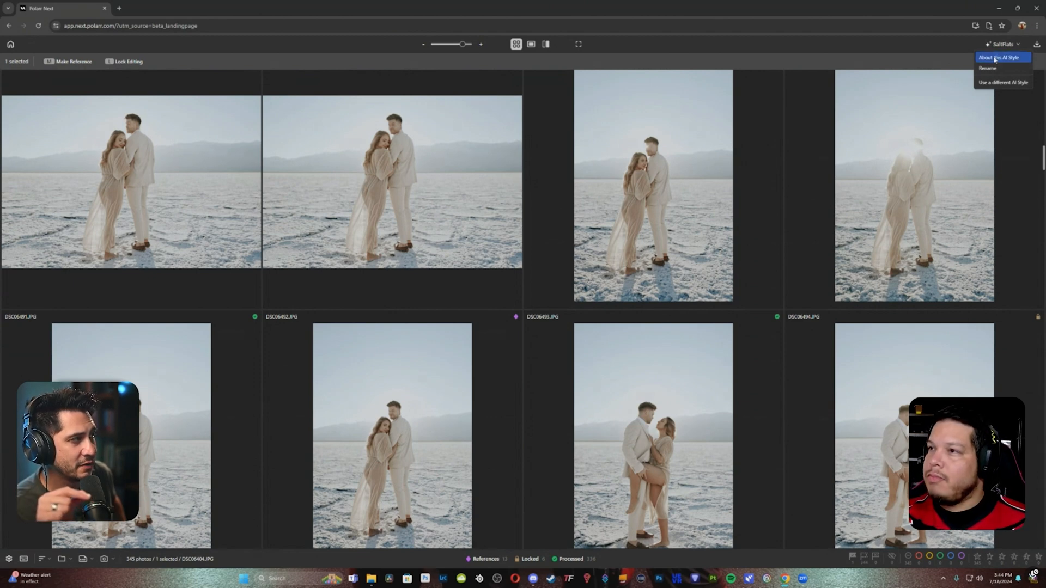
click(1003, 82)
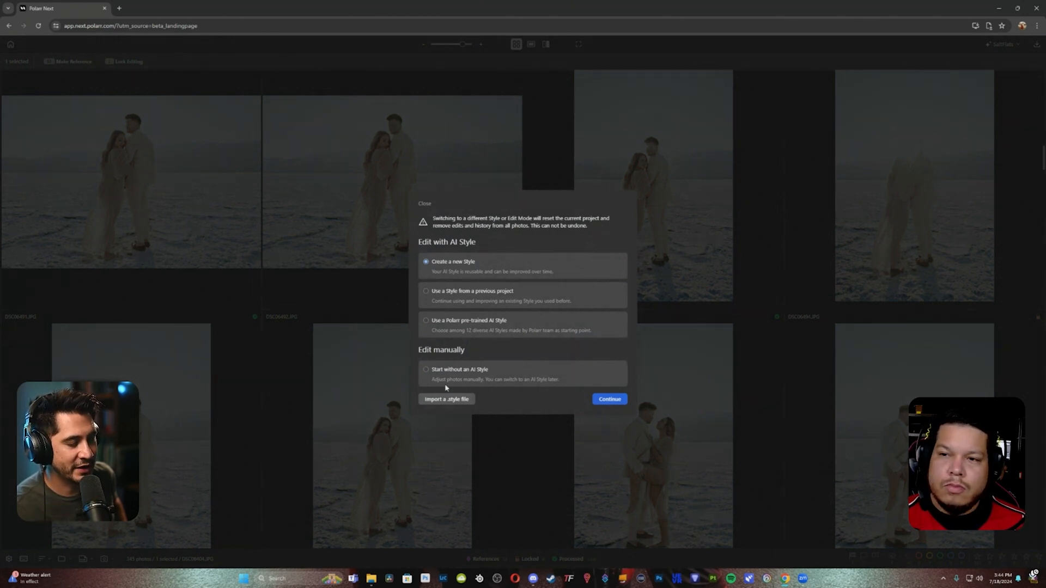
click(429, 370)
click(608, 400)
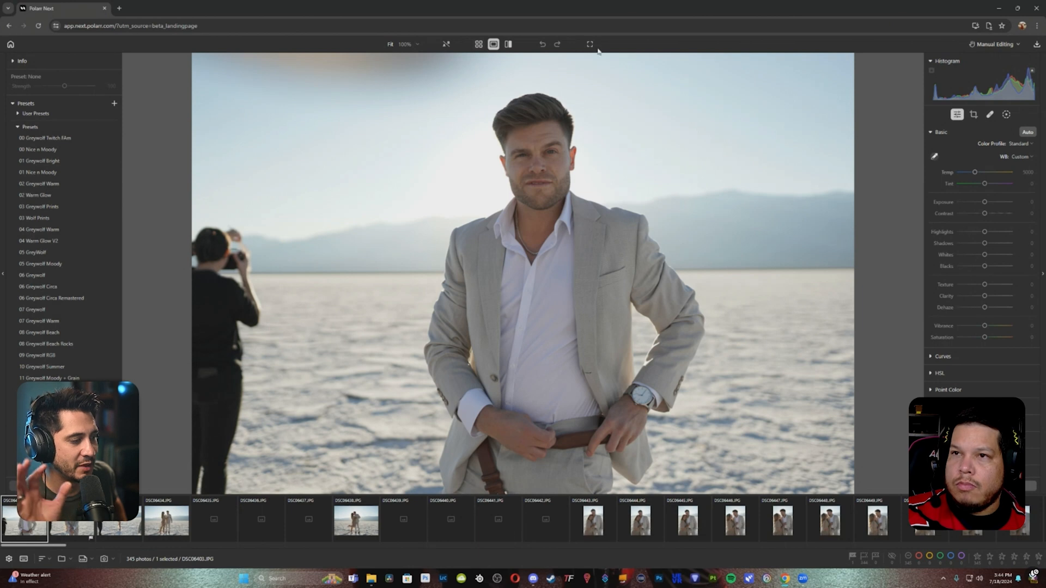
Switch the project to Grid view and review the list of keyboard shortcuts
click(478, 43)
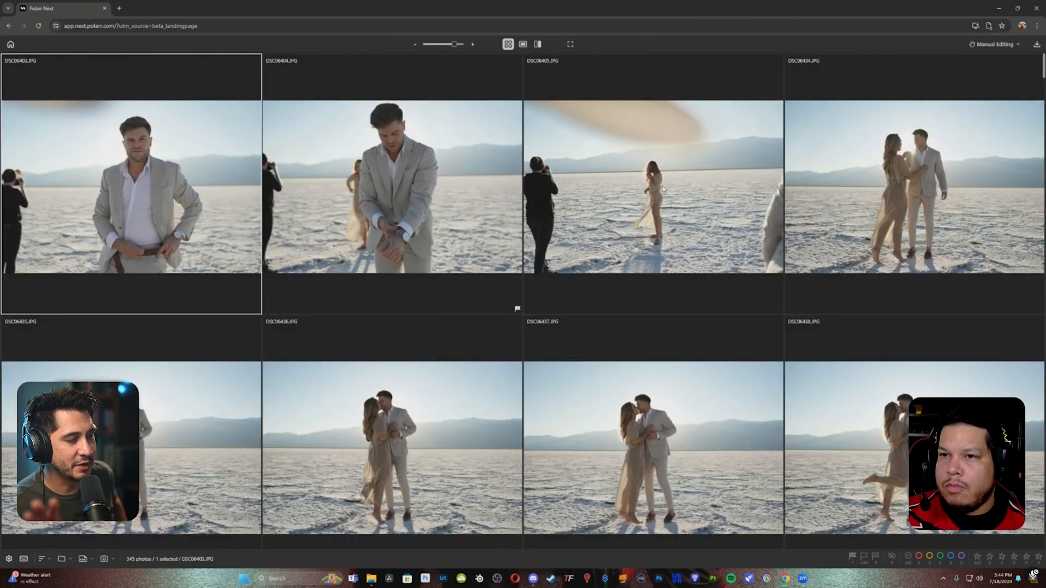
click(22, 559)
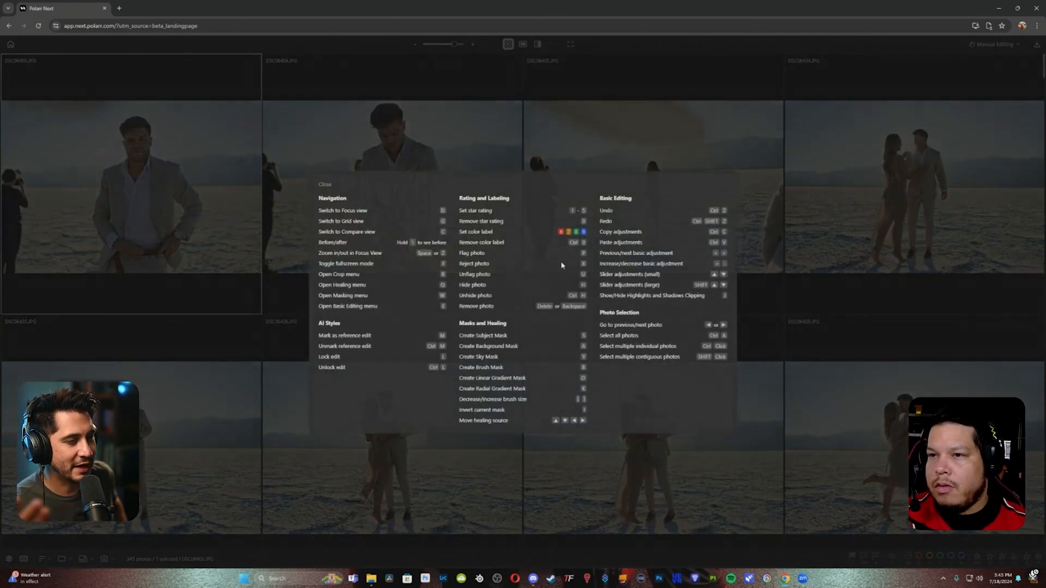
click(551, 116)
Mark DSC06404.JPG as rejected, then clear its flag
click(435, 184)
key(x)
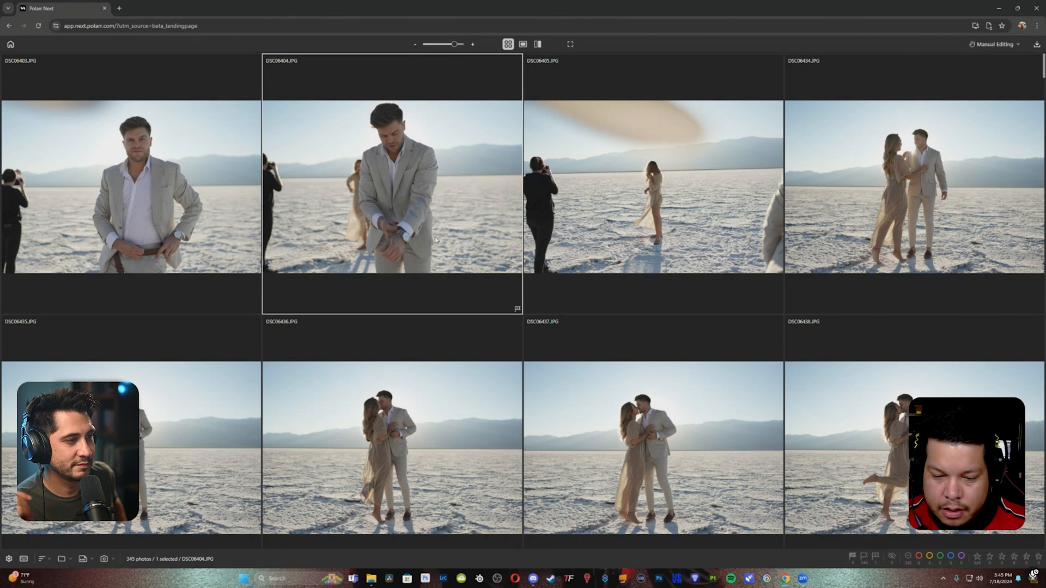
key(u)
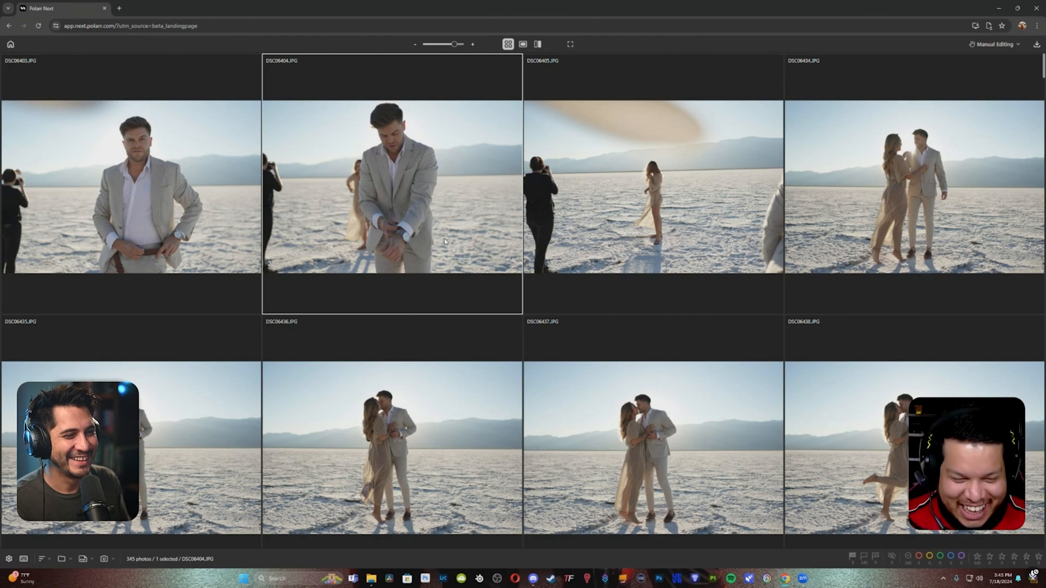
Go through the standing couple photos in the grid and flag DSC06438.JPG and DSC06444.JPG as picks
scroll(384, 278, down, 5)
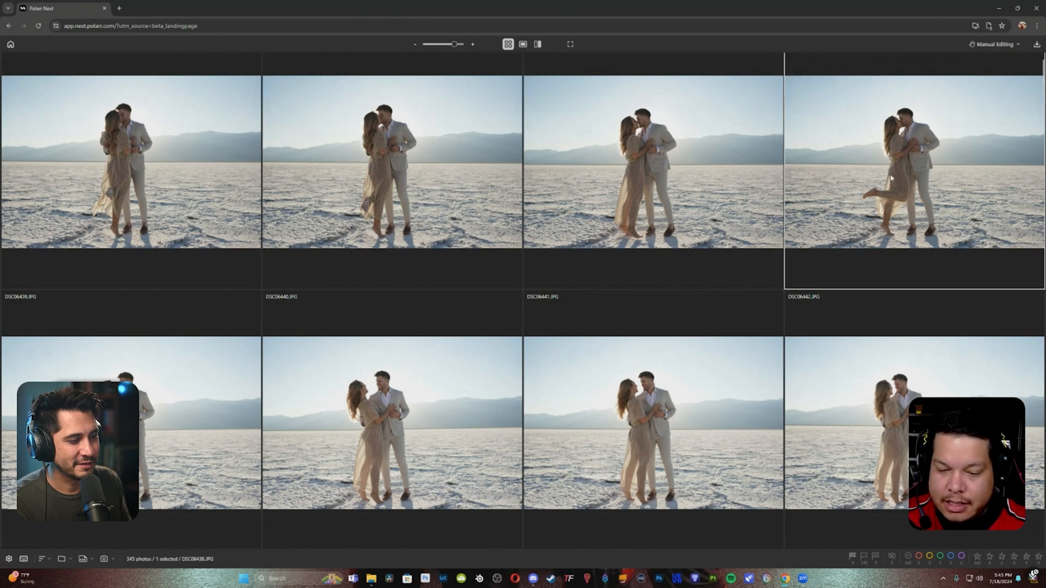
key(p)
key(Right)
key(Right)
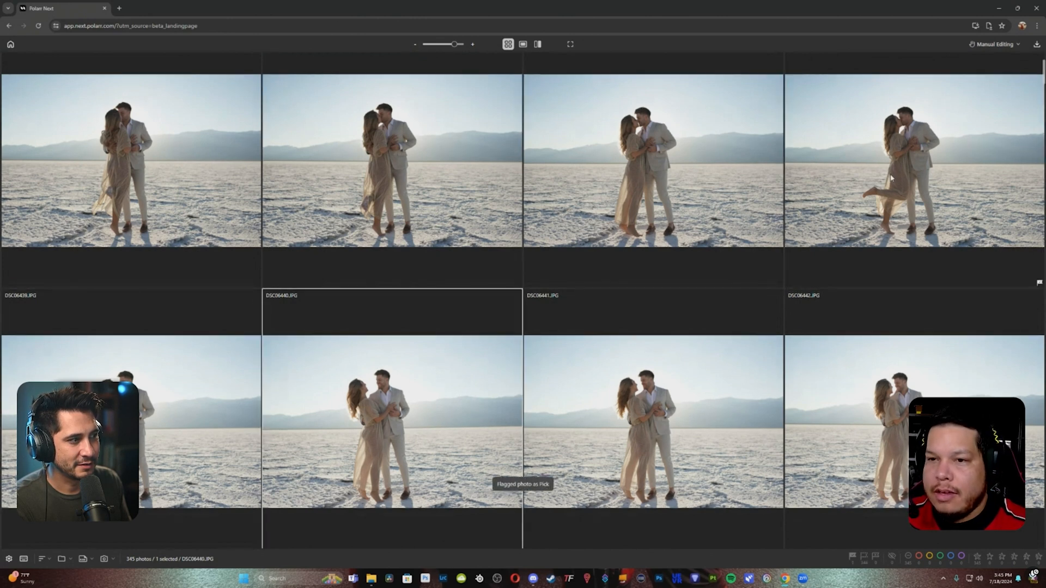
key(Right)
key(Right)
key(Right)
key(Right)
key(Right)
key(Left)
key(p)
Flag the couple portraits DSC06446.JPG, DSC06449.JPG and DSC06450.JPG as picks
key(Right)
key(Right)
key(p)
key(Right)
key(Right)
key(Right)
key(p)
key(Right)
key(p)
Flag the close-up portraits DSC06452.JPG and DSC06453.JPG as picks
key(Right)
key(Right)
key(p)
key(Right)
key(Right)
key(Left)
key(p)
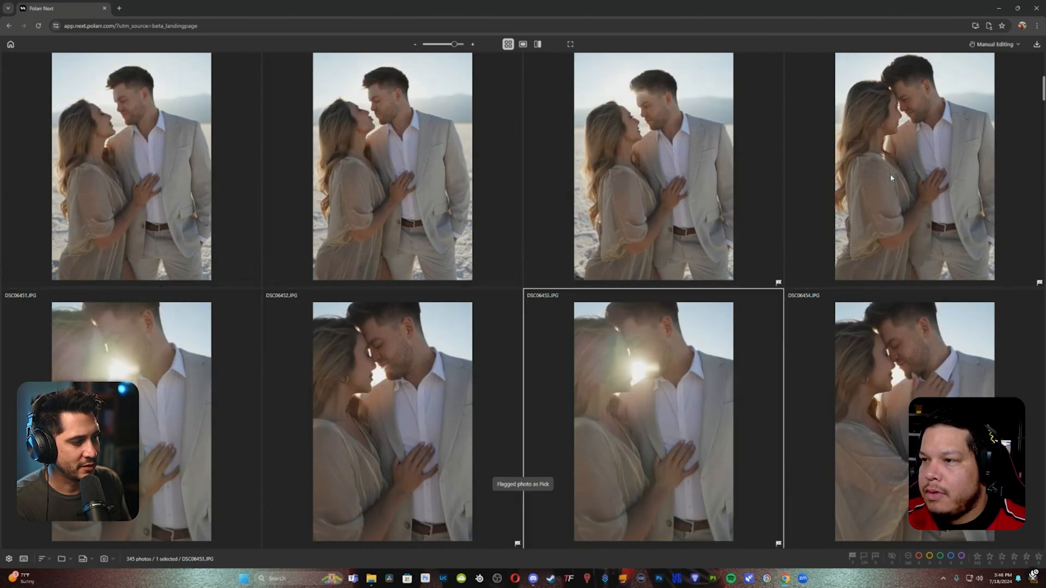
Flag the close-ups DSC06455.JPG, DSC06456.JPG and DSC06458.JPG as picks
key(Right)
key(Right)
key(Right)
key(Left)
key(p)
key(Right)
key(p)
key(Right)
key(Right)
key(p)
Flag DSC06461.JPG as a pick and filter the grid to show only picked photos
key(Right)
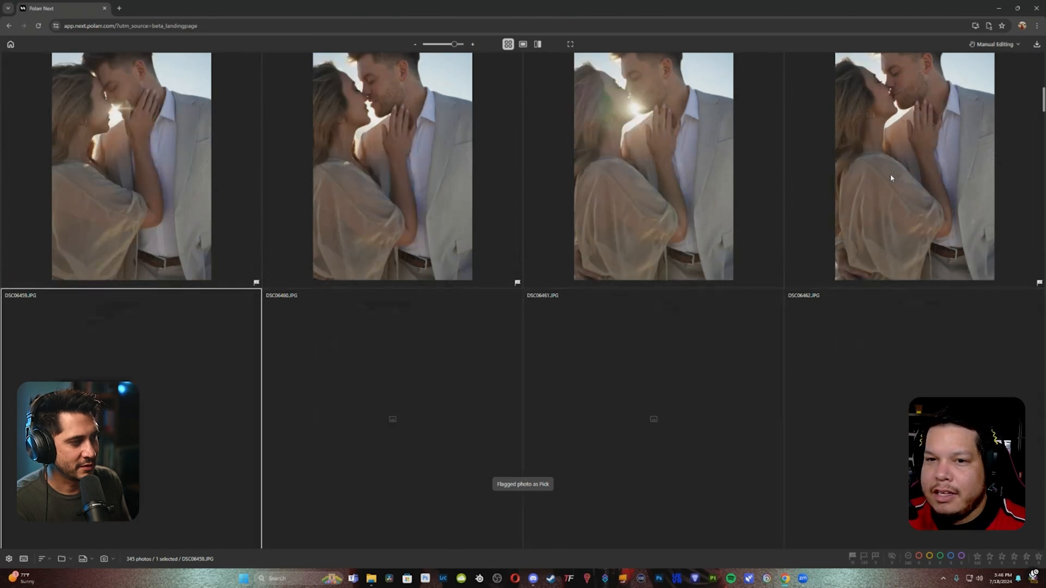
key(Right)
key(Right)
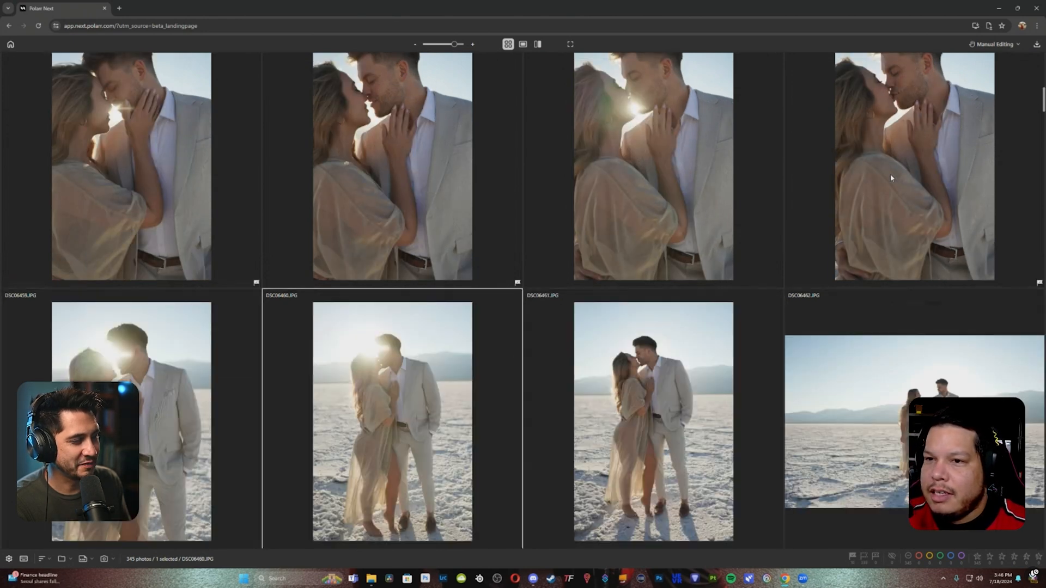
key(p)
key(Right)
key(Right)
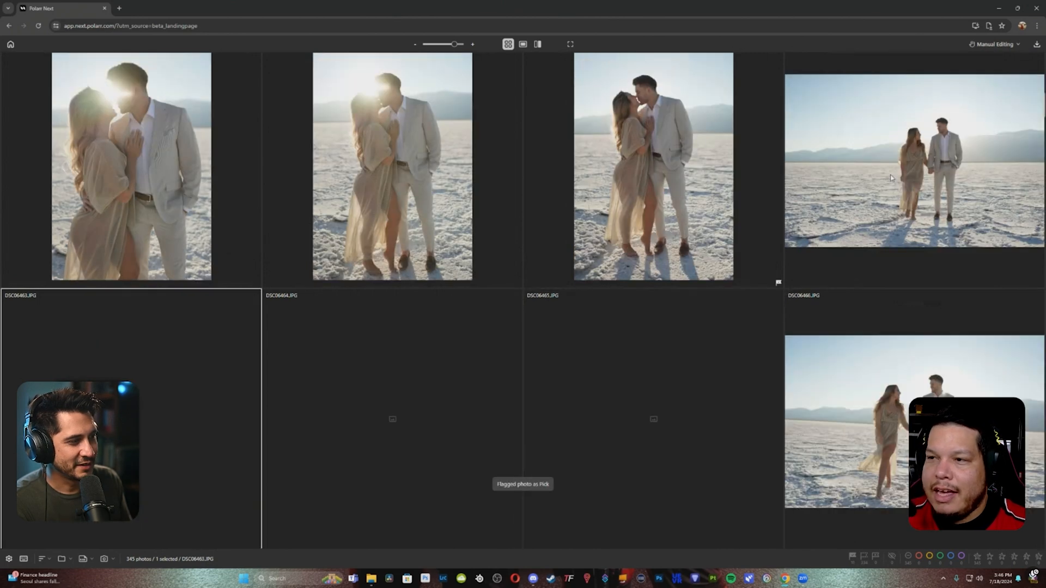
key(Right)
key(Right)
key(Right)
key(Right)
key(Right)
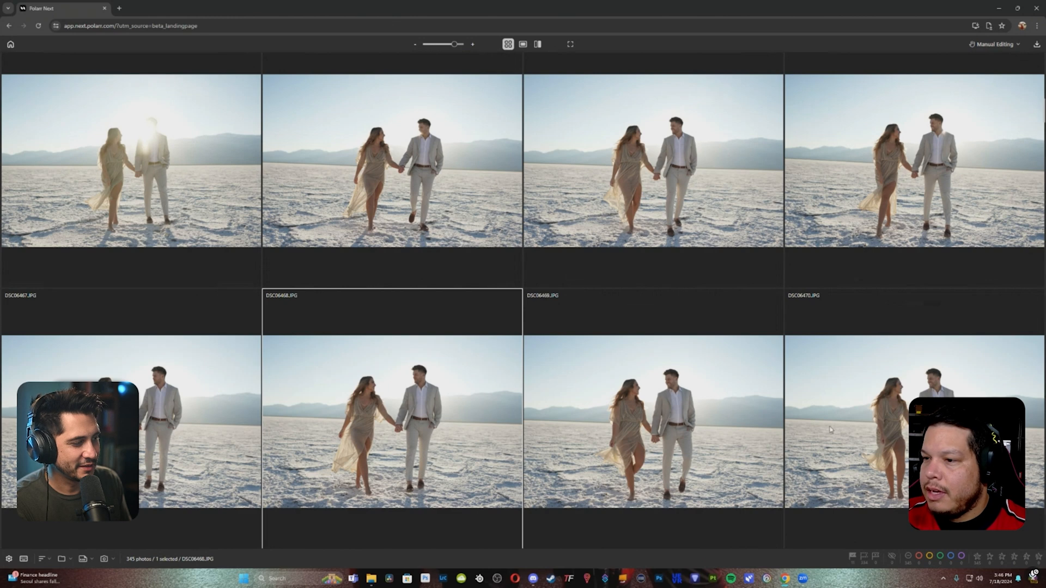
click(852, 557)
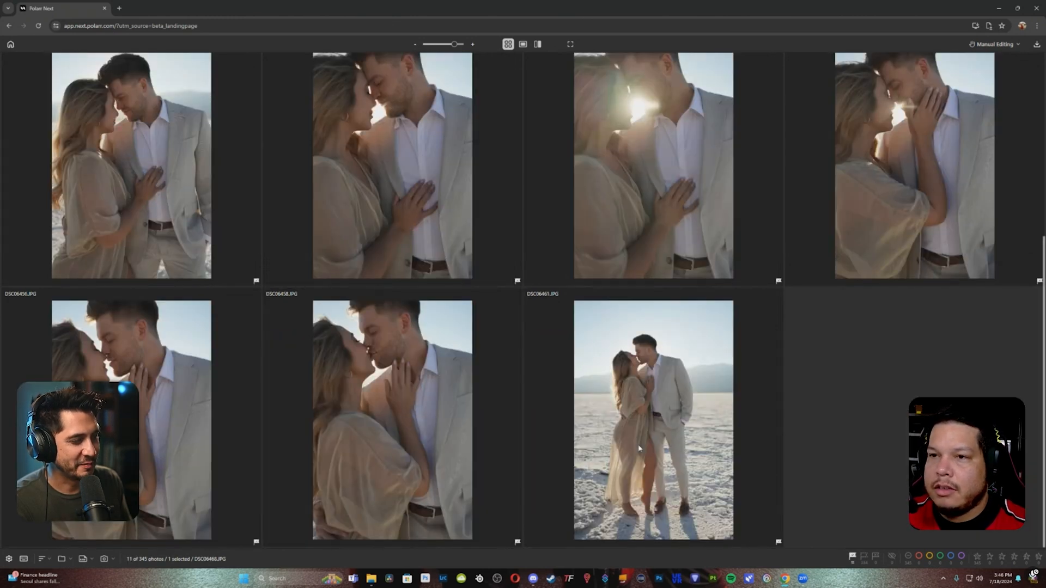
Give the picked photos DSC06455.JPG, DSC06461.JPG and DSC06456.JPG a five-star rating
scroll(639, 444, up, 5)
scroll(639, 444, down, 2)
click(693, 292)
key(Right)
key(5)
scroll(642, 394, down, 3)
click(641, 401)
key(5)
click(231, 400)
key(5)
scroll(251, 341, up, 5)
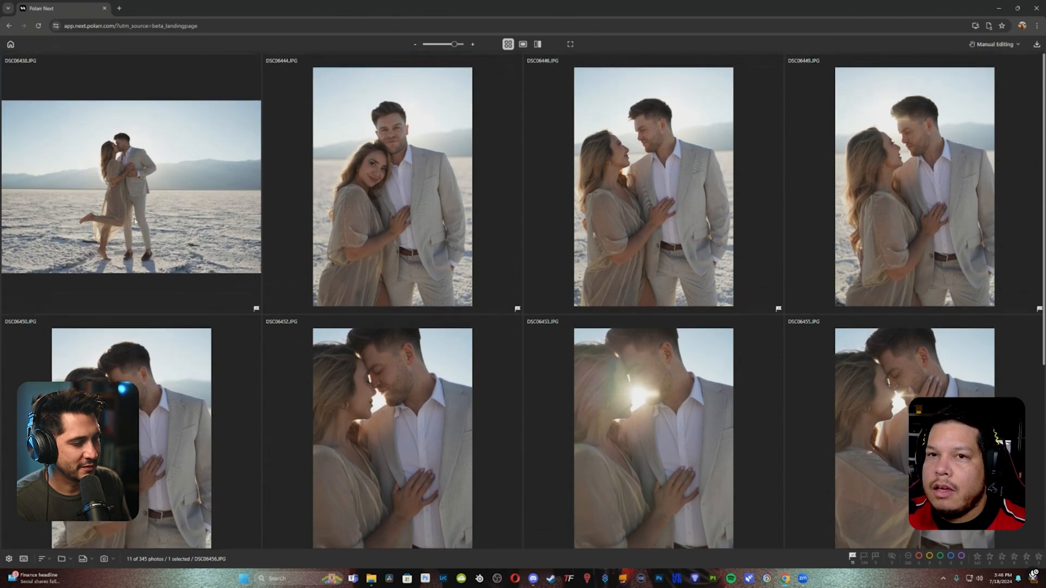
Rate the picked photos DSC06438.JPG and DSC06449.JPG five stars
click(134, 220)
key(5)
click(841, 217)
key(5)
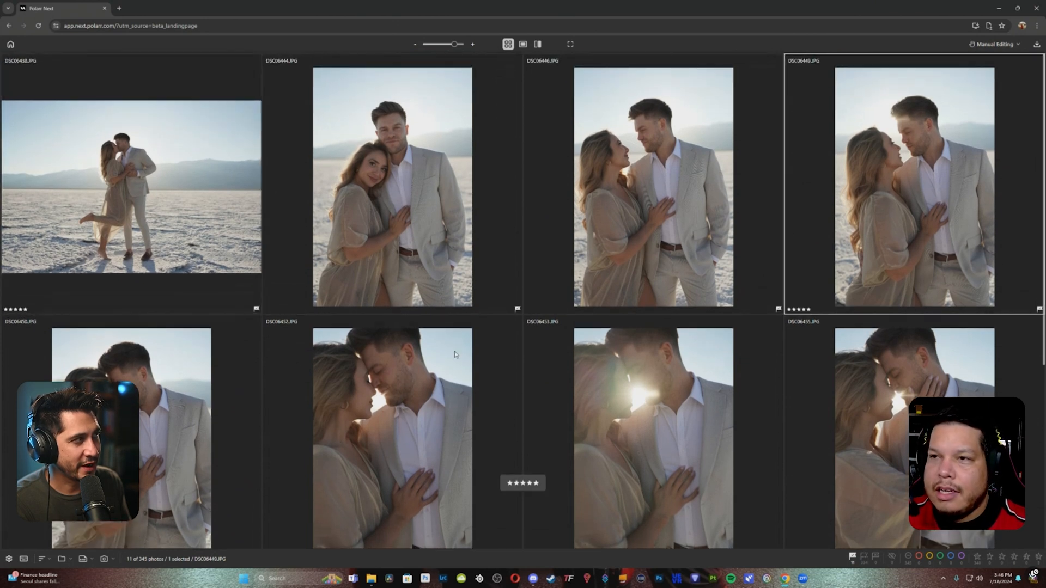
Set a two-star rating on DSC06458.JPG, DSC06456.JPG, DSC06452.JPG and DSC06453.JPG
scroll(491, 408, down, 3)
scroll(491, 404, down, 2)
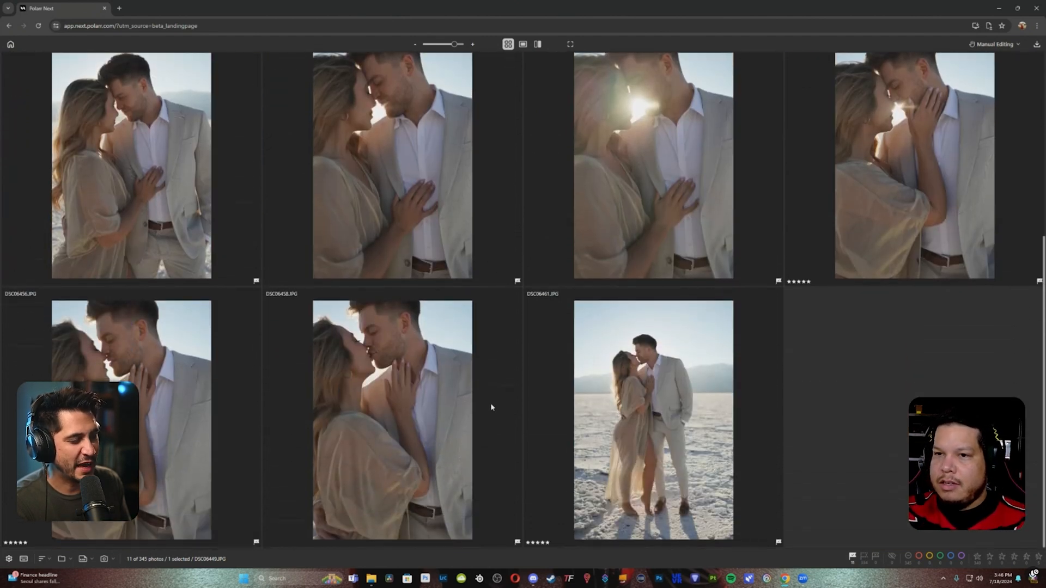
click(365, 406)
key(2)
click(226, 395)
key(2)
click(386, 222)
key(2)
click(630, 215)
key(2)
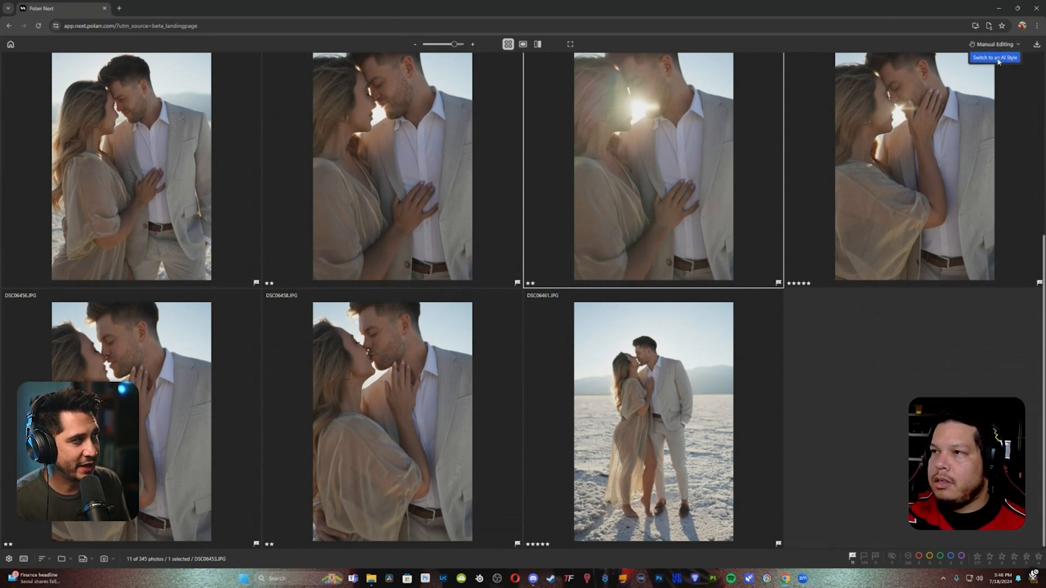
Switch the project from manual editing to an AI Style, using the last-listed SaltFlats style from a previous project
click(995, 59)
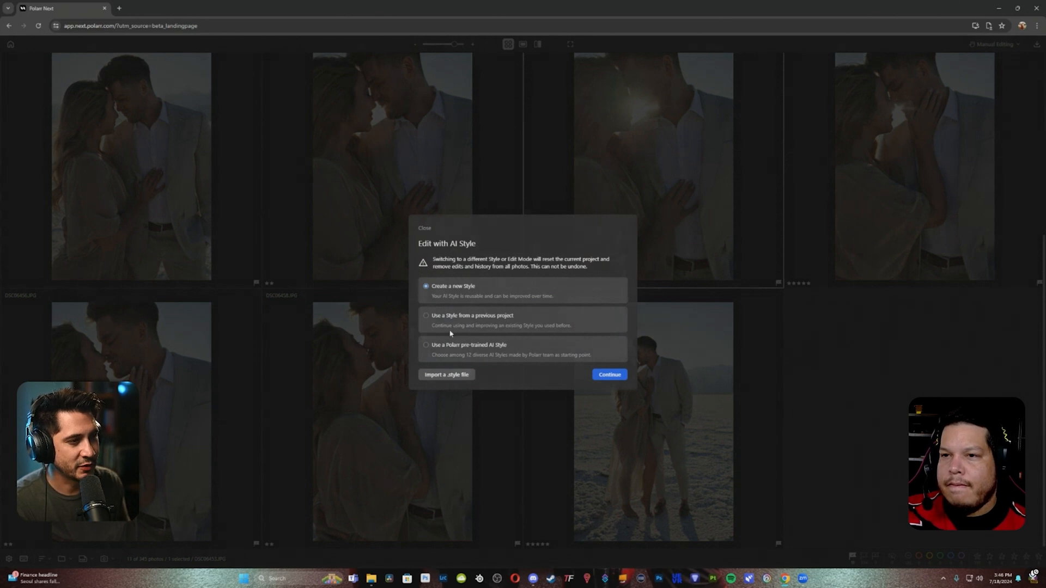
click(431, 317)
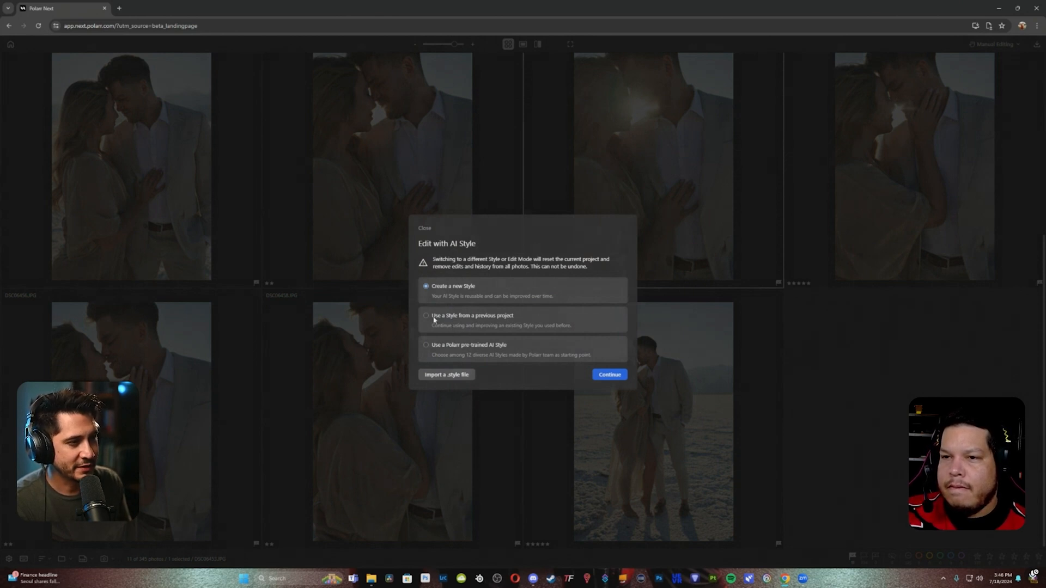
click(608, 375)
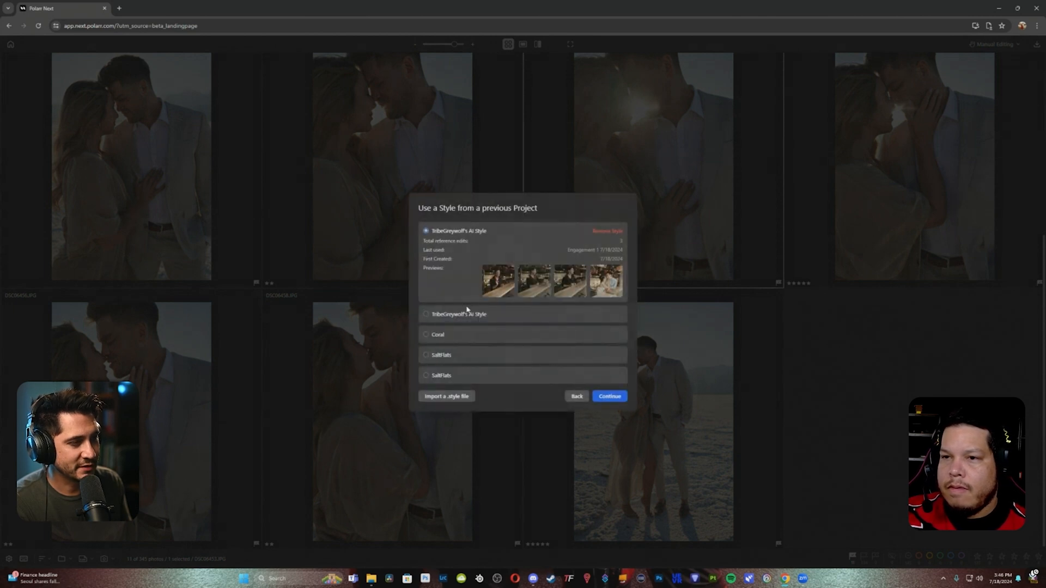
click(442, 376)
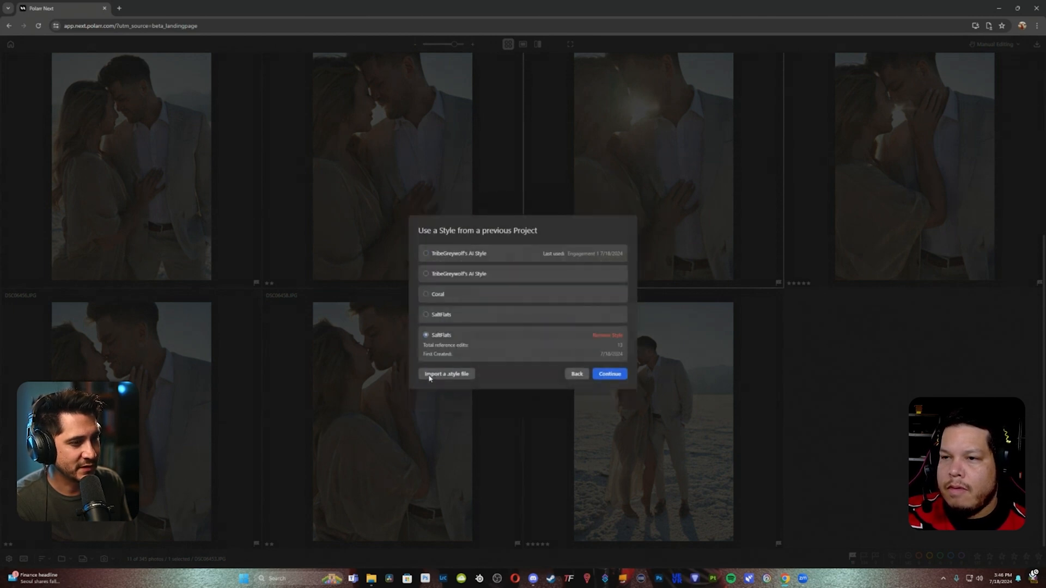
click(427, 316)
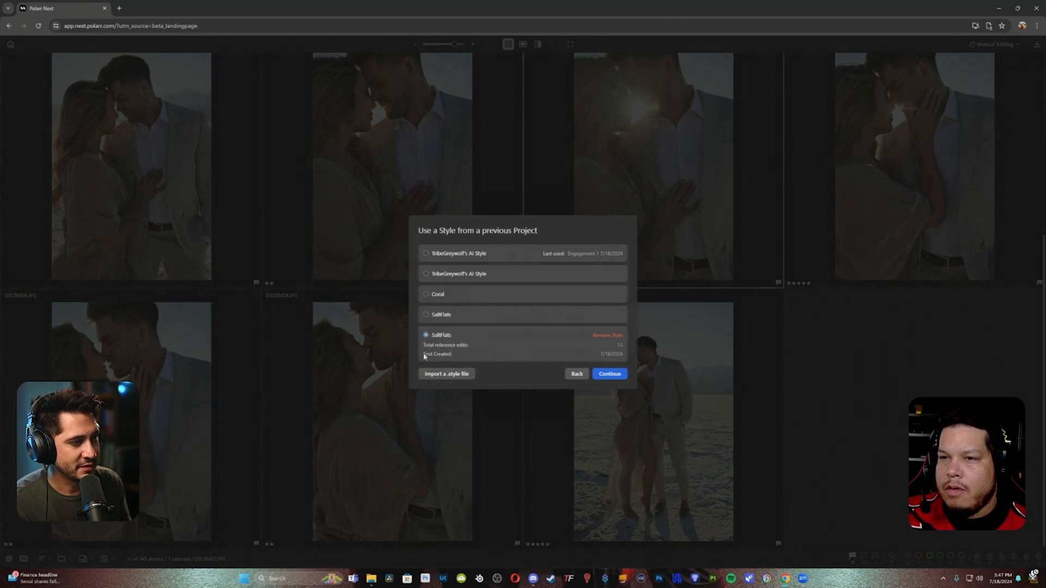
click(609, 374)
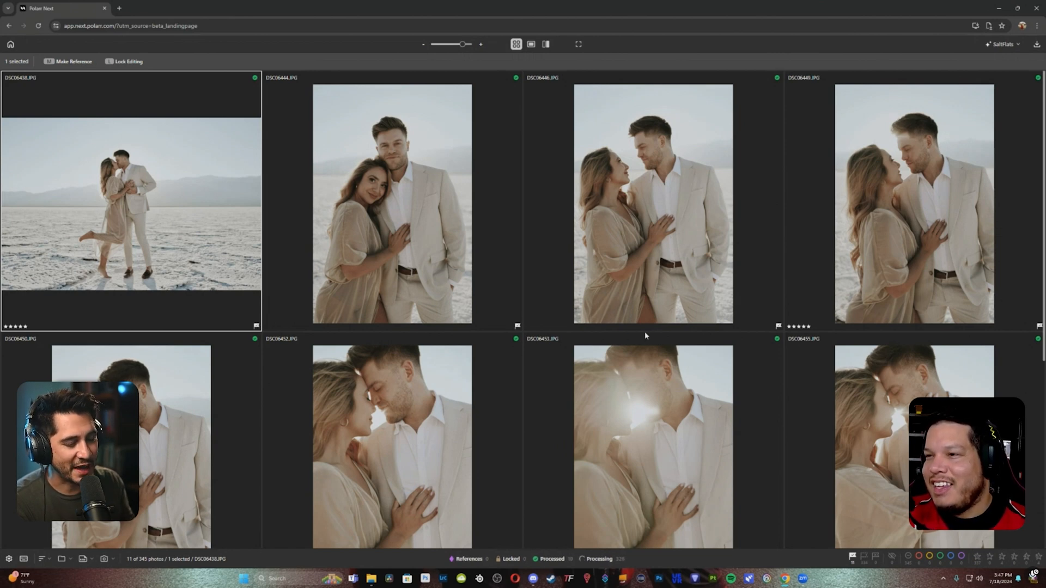
Copy the edits of DSC06458.JPG in Focus view and paste them onto DSC06461.JPG
scroll(645, 336, down, 5)
scroll(645, 336, down, 1)
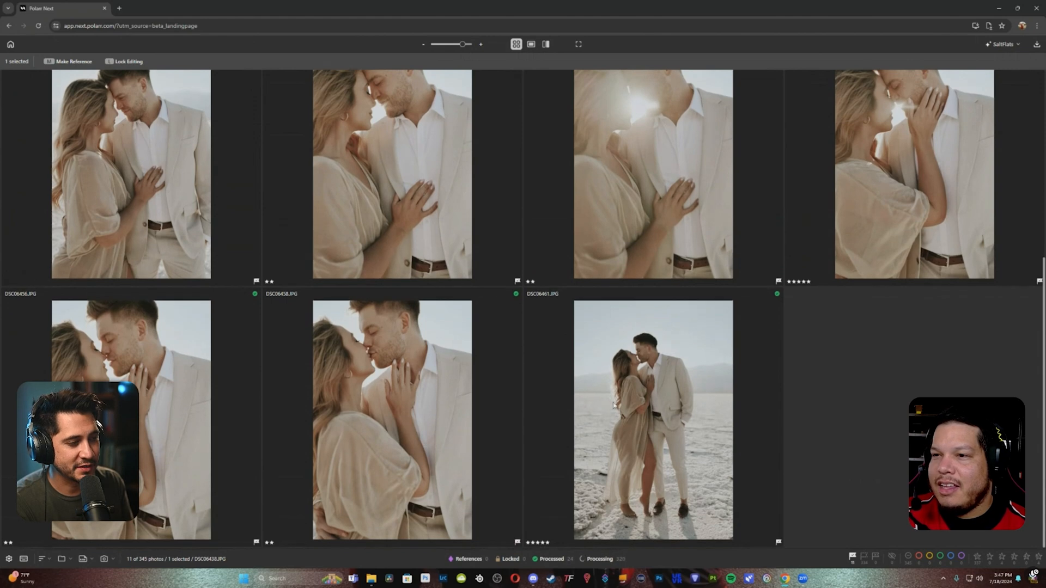
click(359, 396)
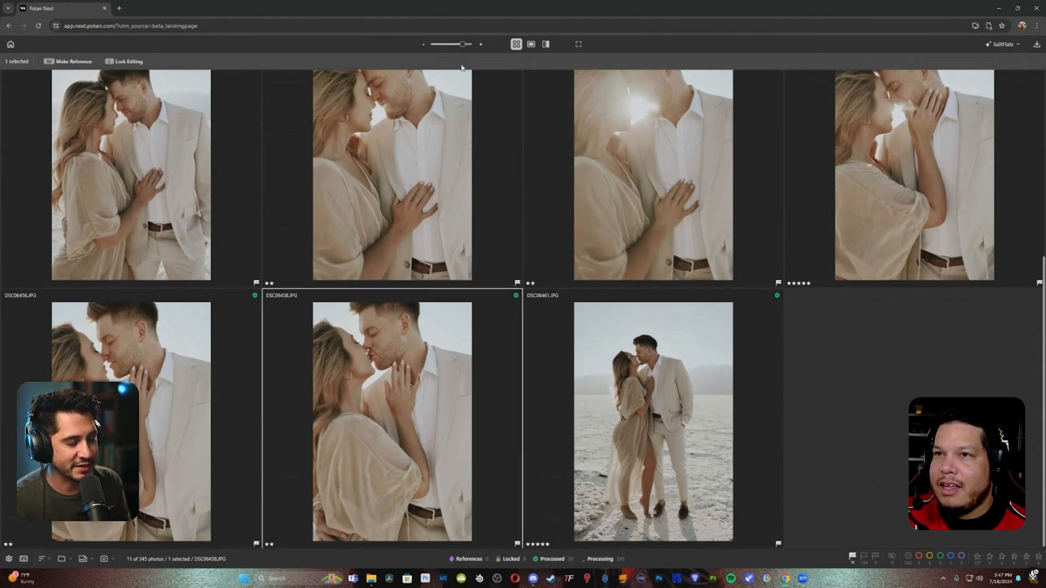
click(531, 45)
click(36, 485)
click(616, 417)
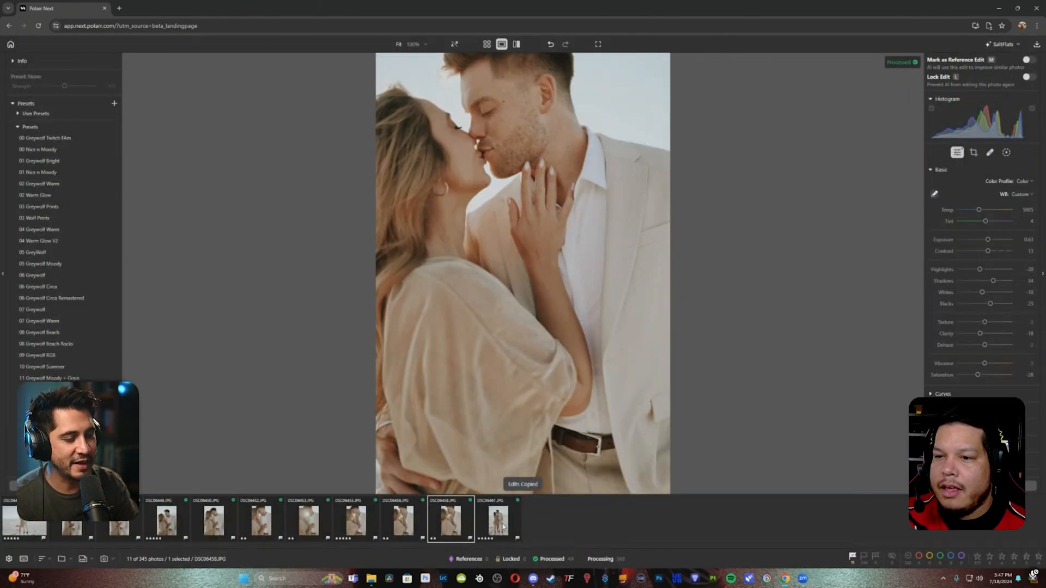
click(498, 520)
key(ctrl+v)
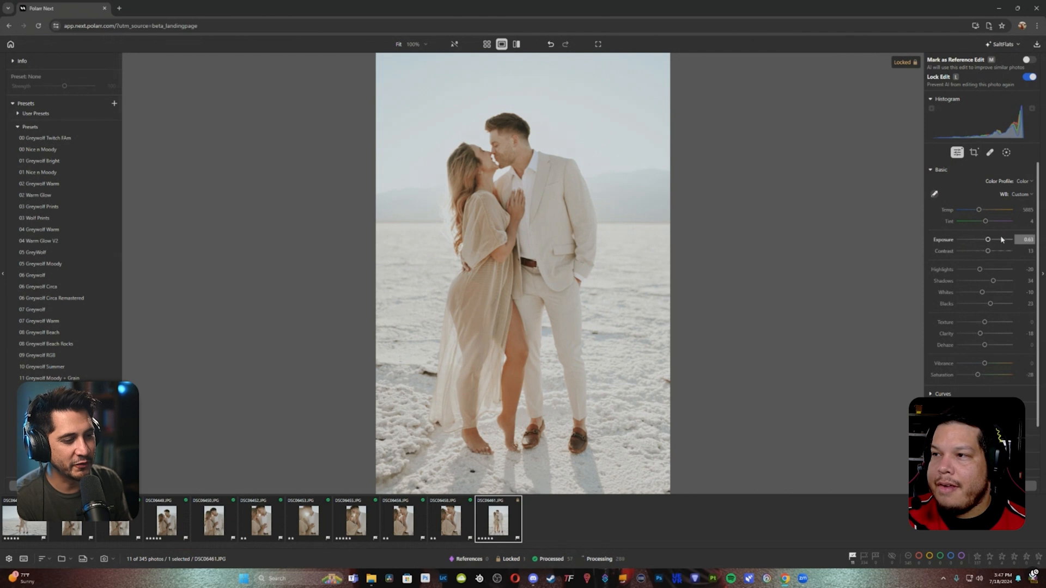
Lower DSC06461.JPG's Exposure to 0.35 and reduce its Contrast
drag(990, 243, 988, 244)
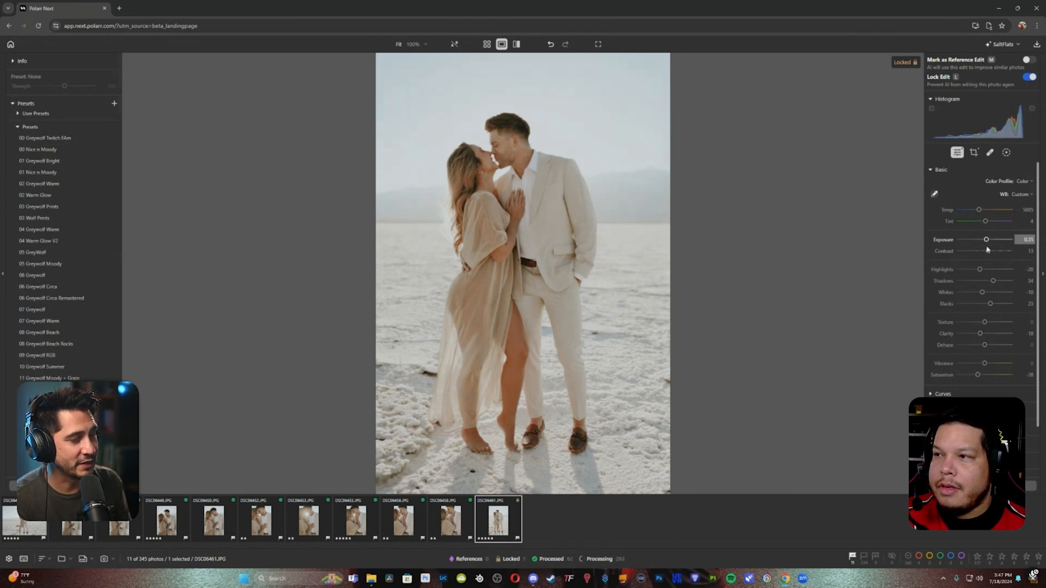
drag(988, 250, 986, 253)
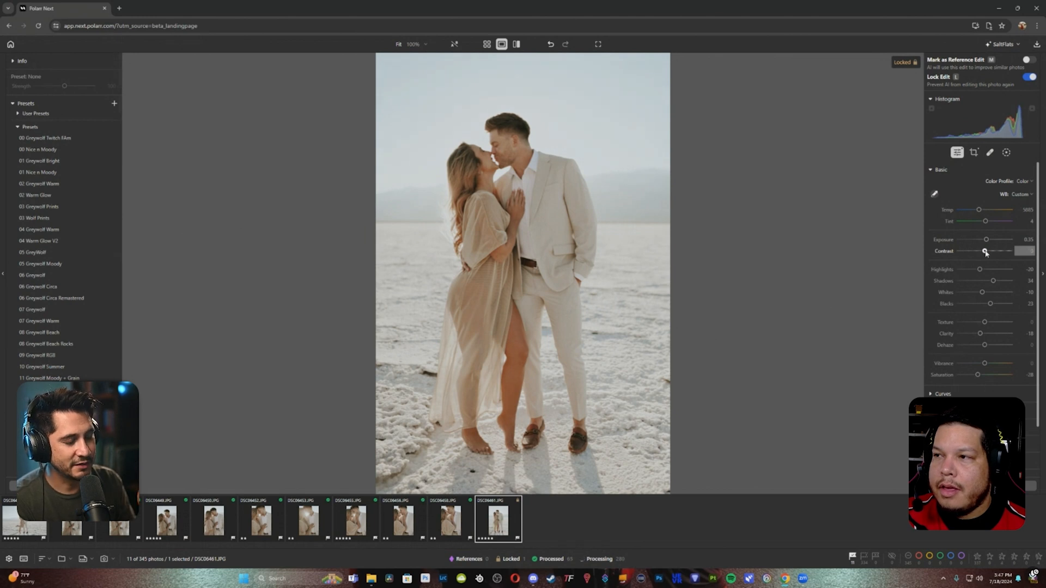